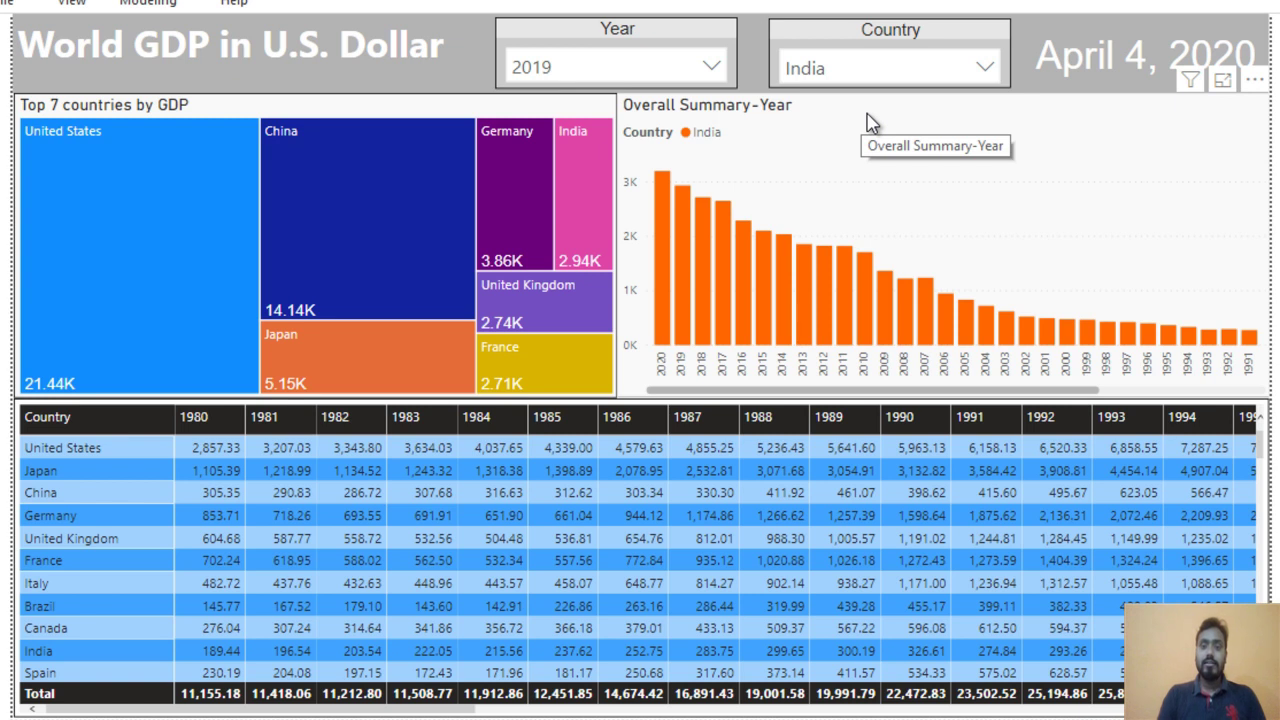
Look through the yearly columns of the country GDP table from 1980 to 2020
mouse_move(679, 232)
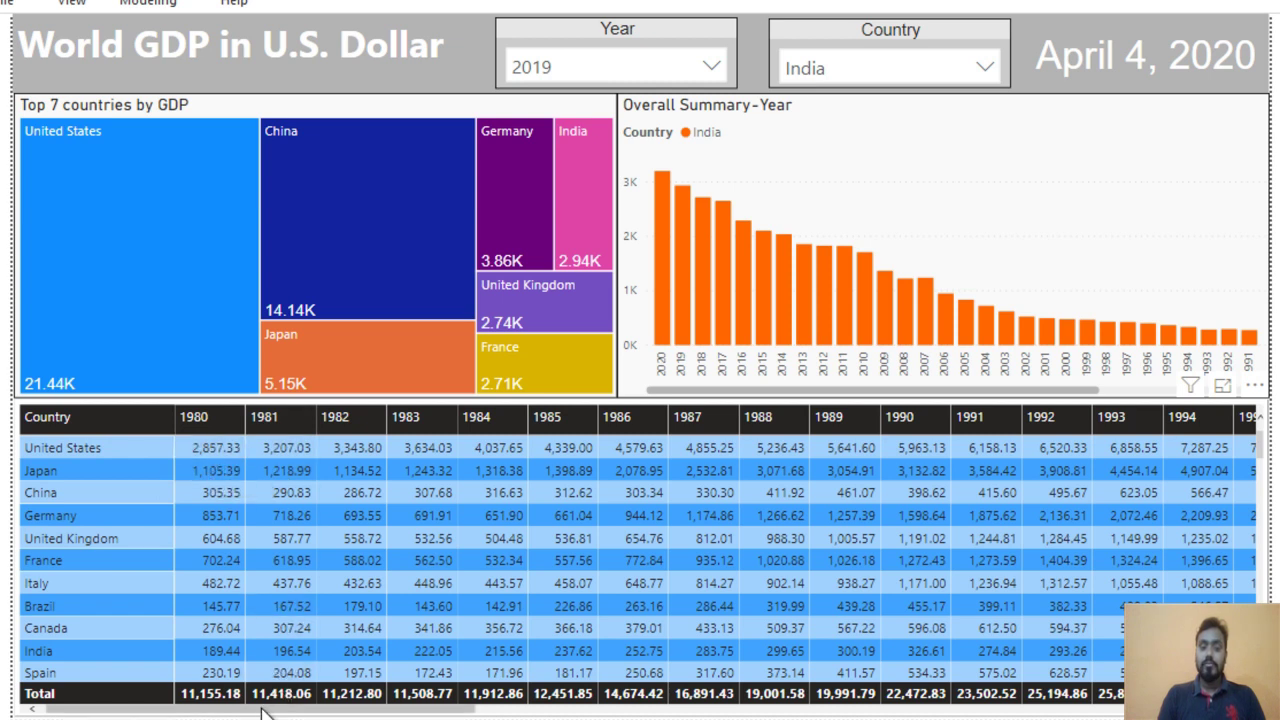
left_click_drag(258, 714, 1090, 705)
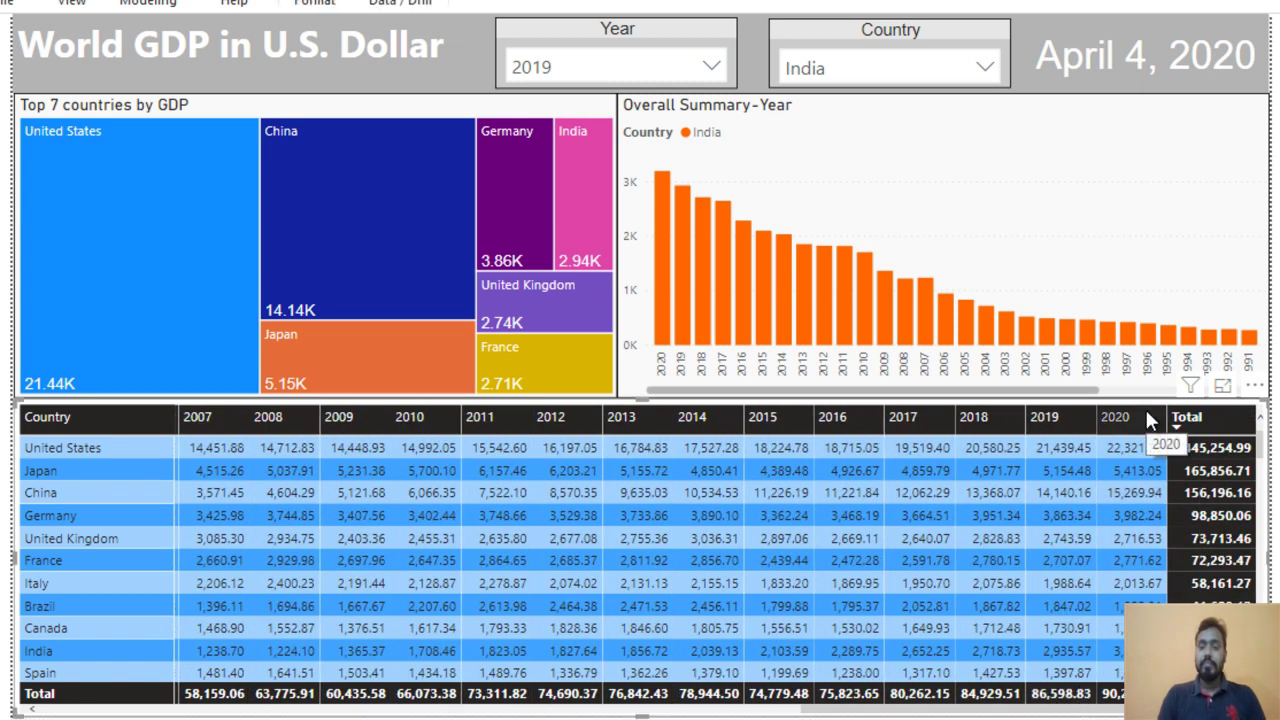
left_click_drag(958, 712, 200, 710)
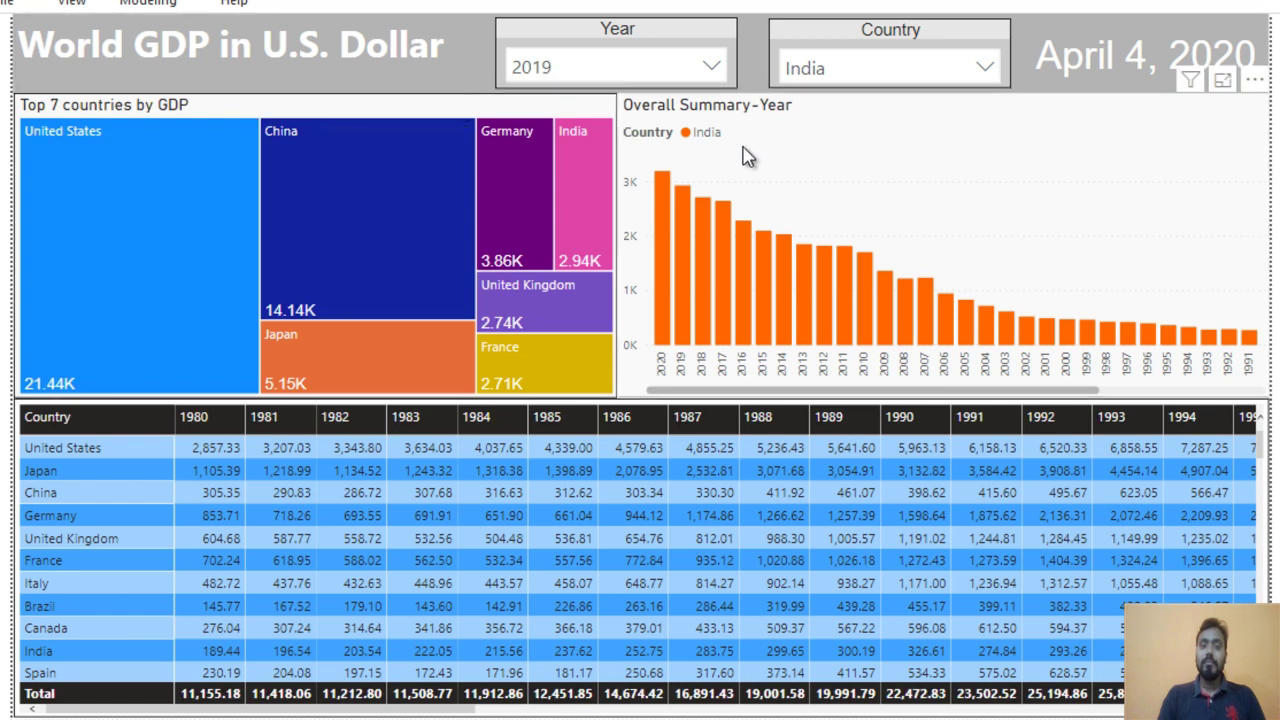
Filter the report's year to 2020 and set the country filter to Afghanistan
left_click(634, 70)
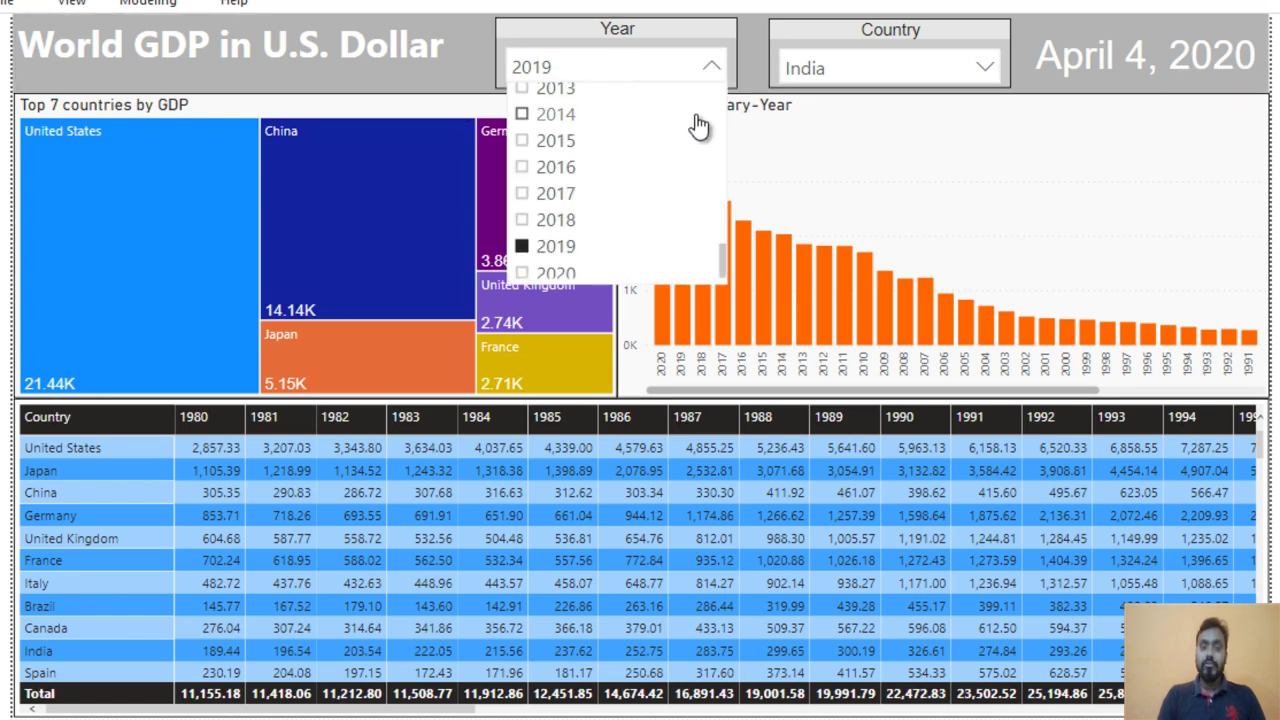
left_click_drag(722, 257, 727, 285)
left_click(553, 268)
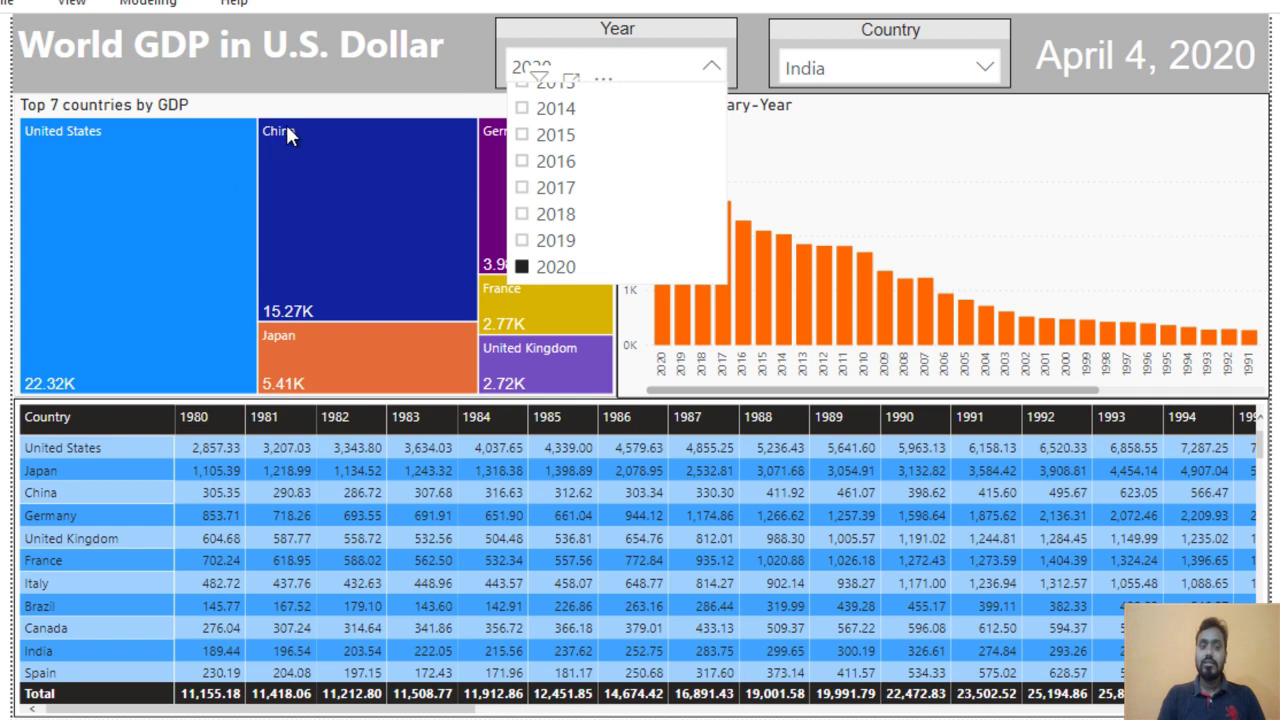
left_click(335, 115)
left_click(335, 115)
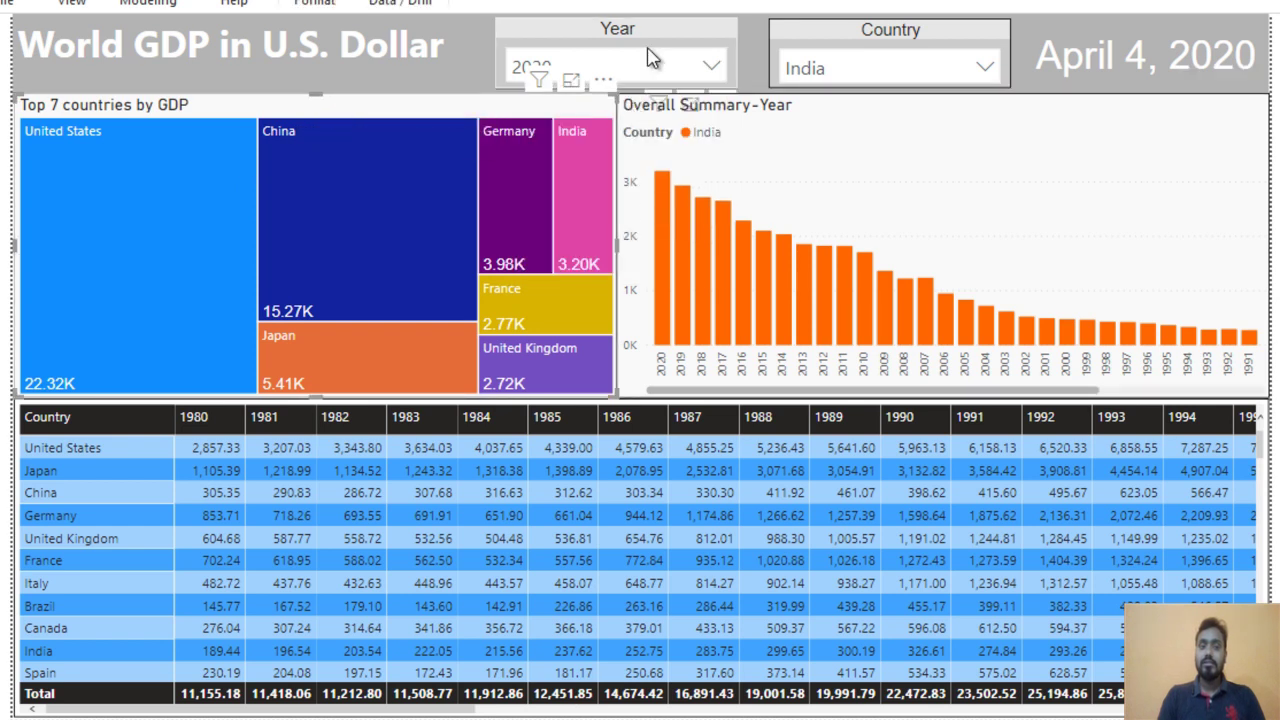
key("Escape")
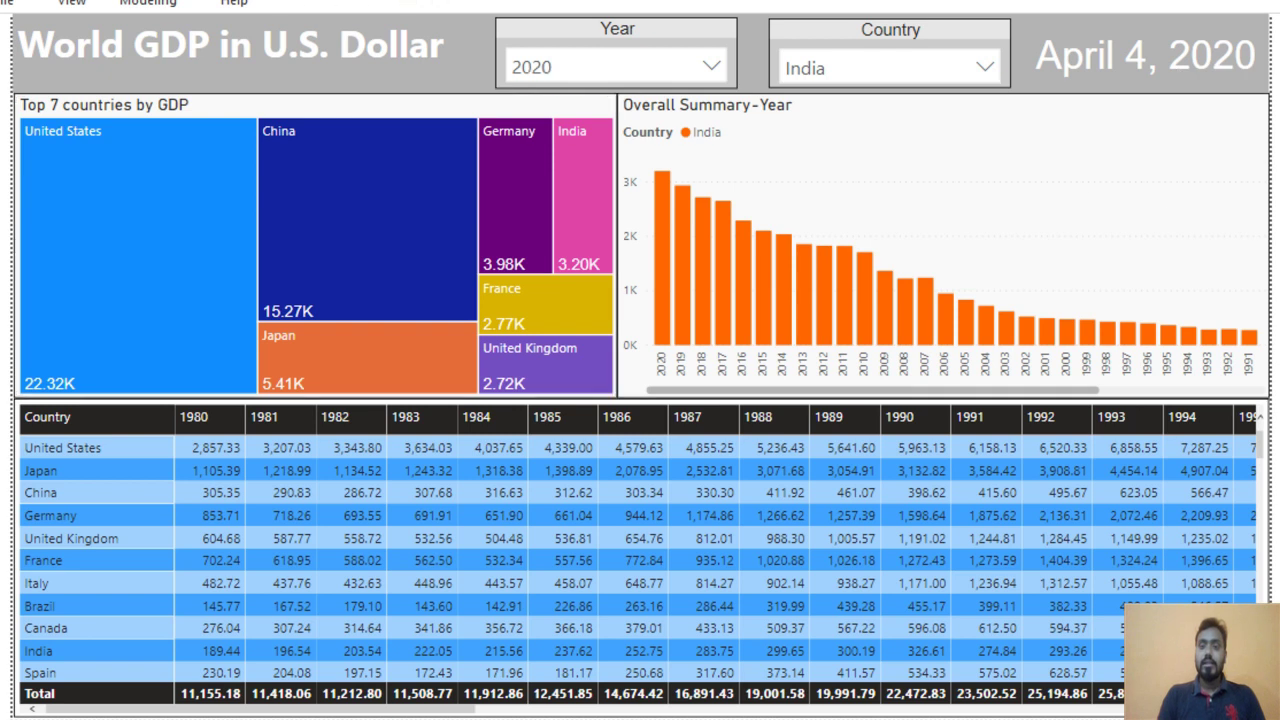
left_click(914, 72)
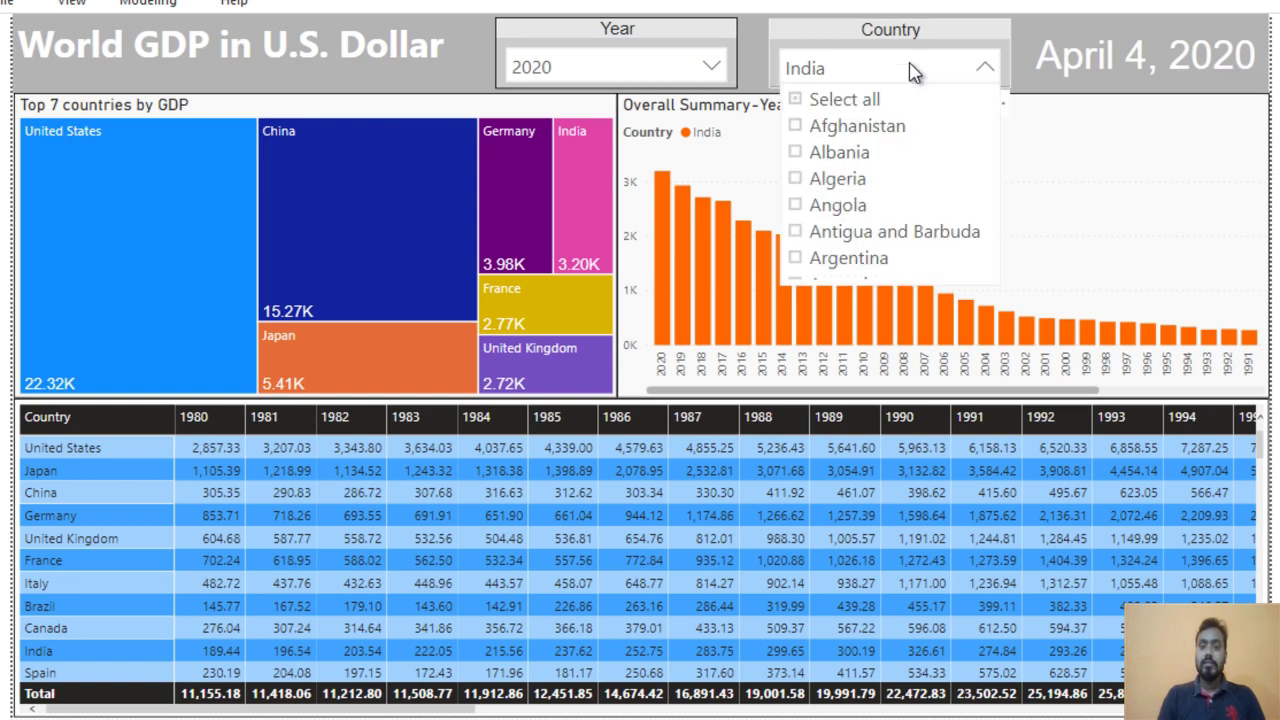
left_click(862, 130)
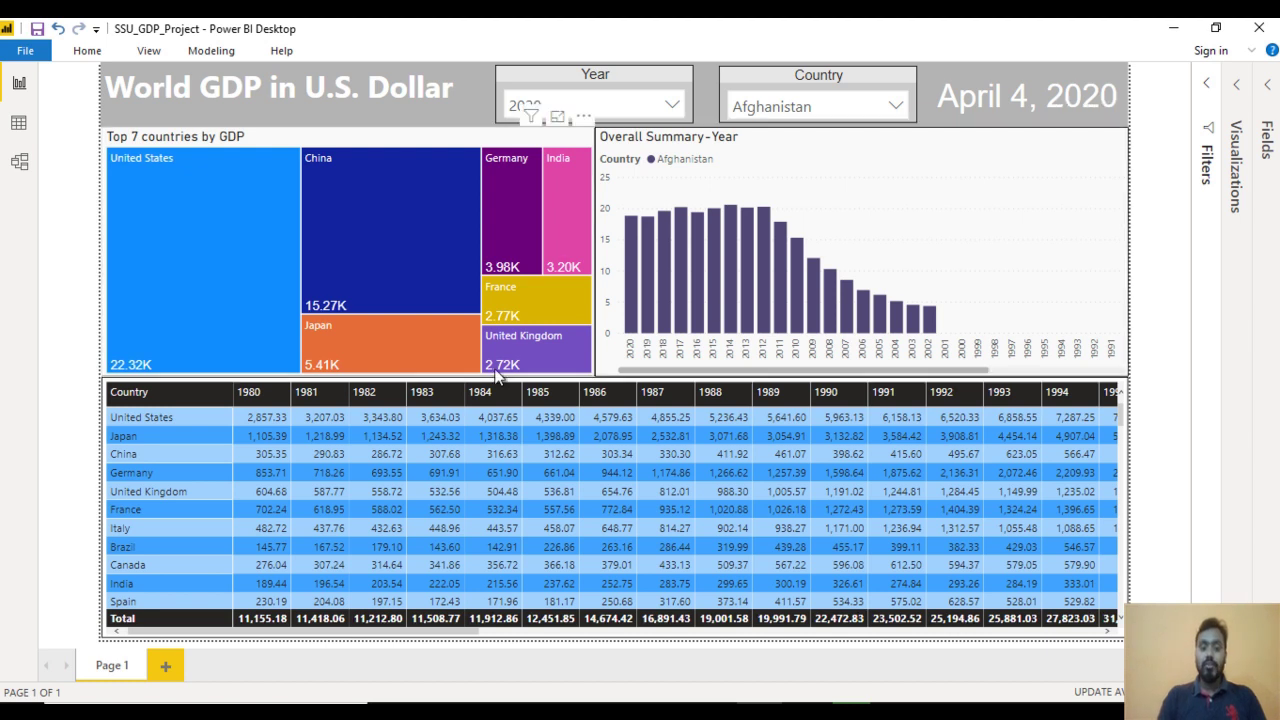
Launch a new Power BI Desktop window
key("super")
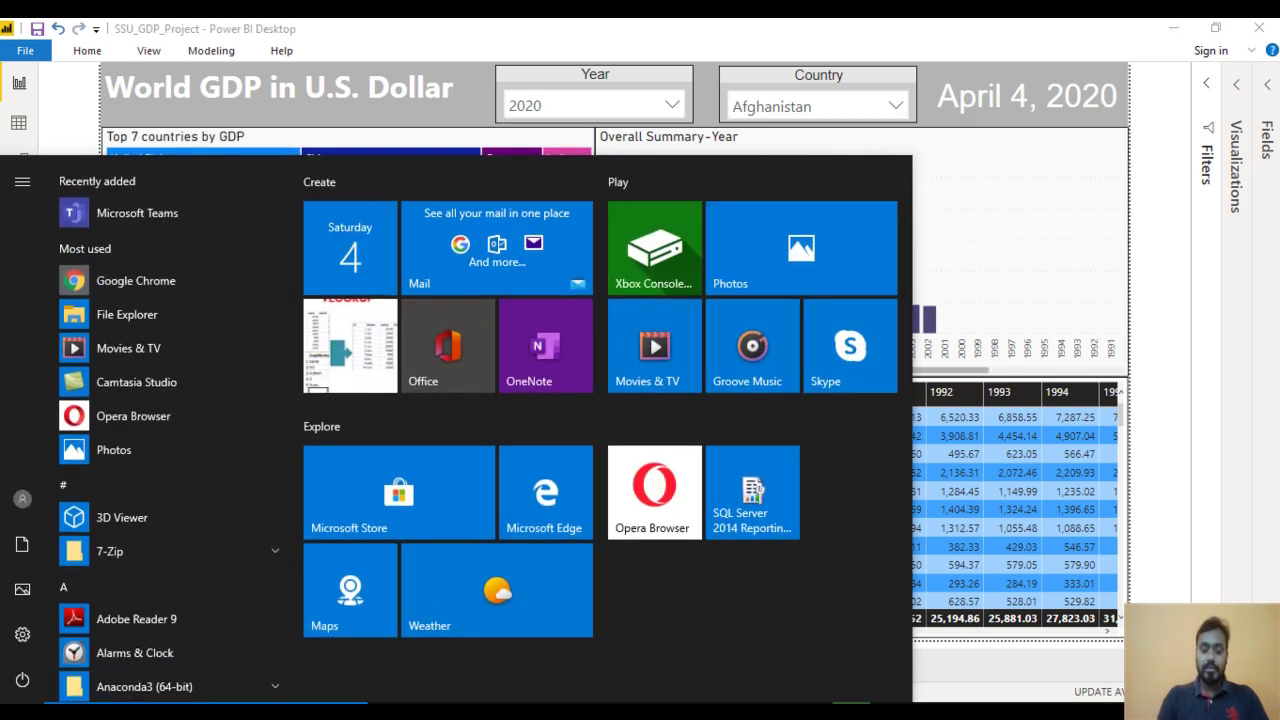
type("power")
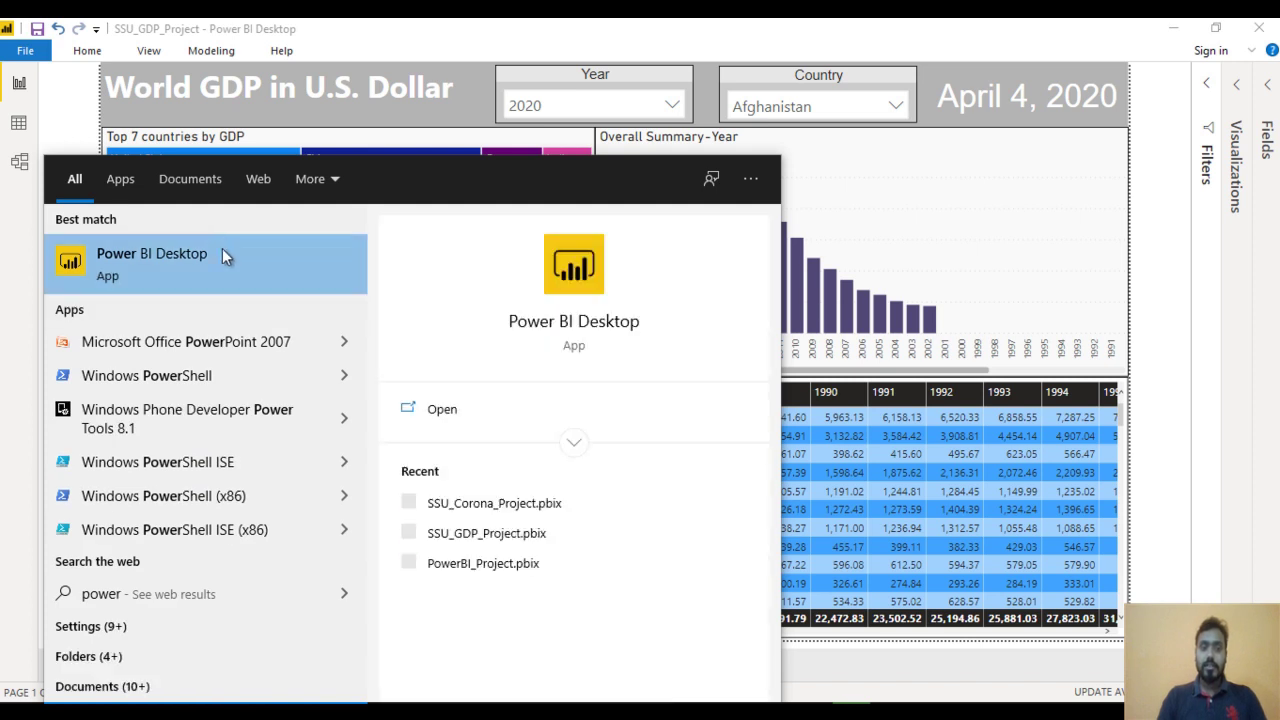
left_click(219, 246)
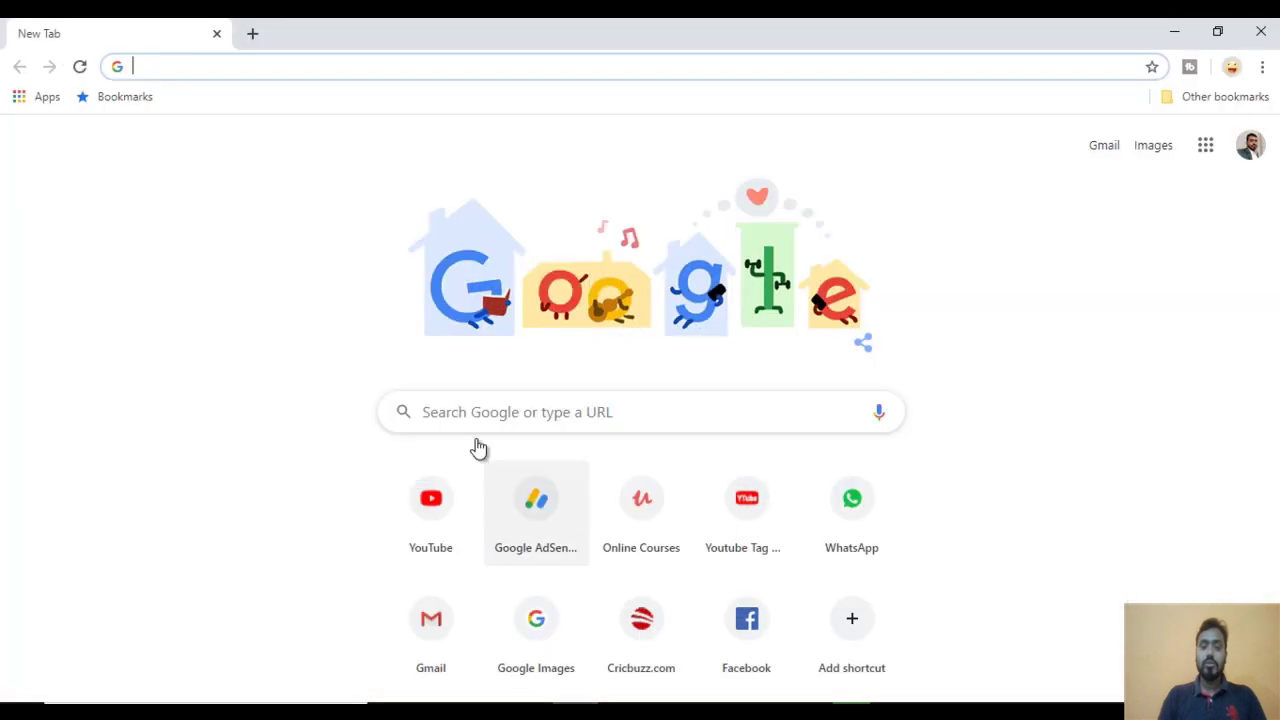
In Google Chrome, search for "imf world economic outlook database december 2019" and open the World Economic Outlook Database October 2019 page
left_click(394, 86)
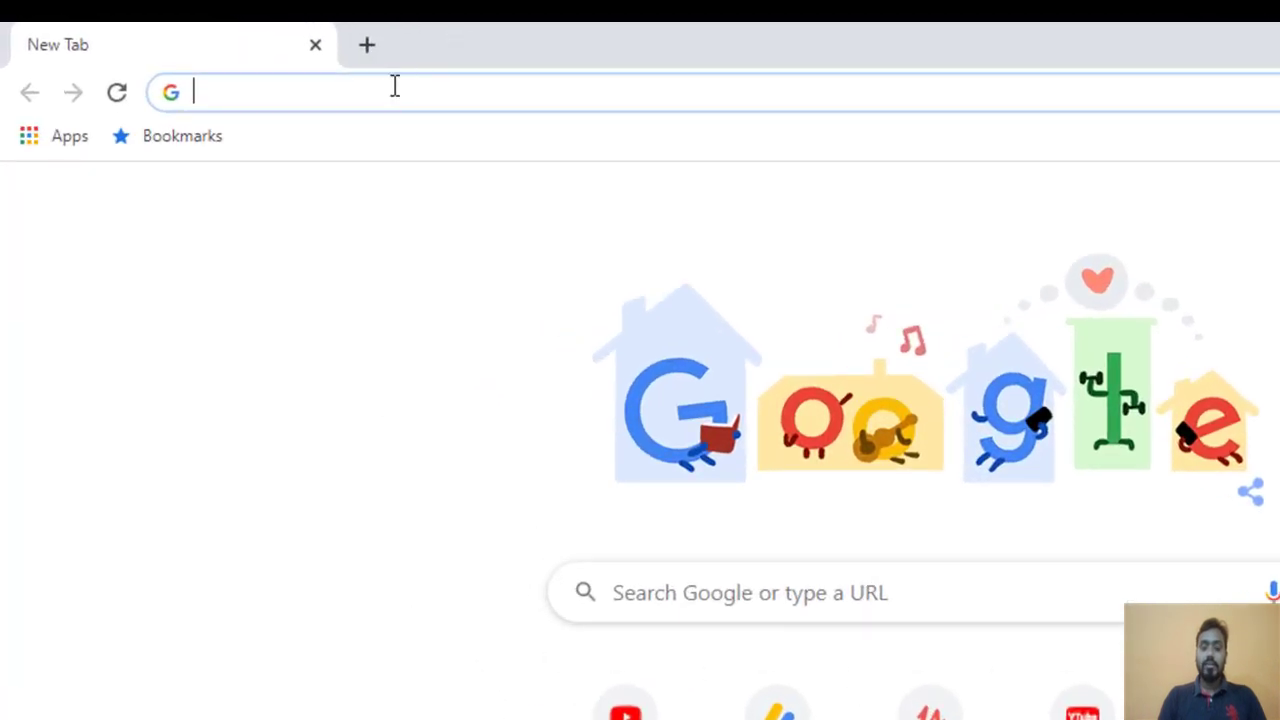
type("ims")
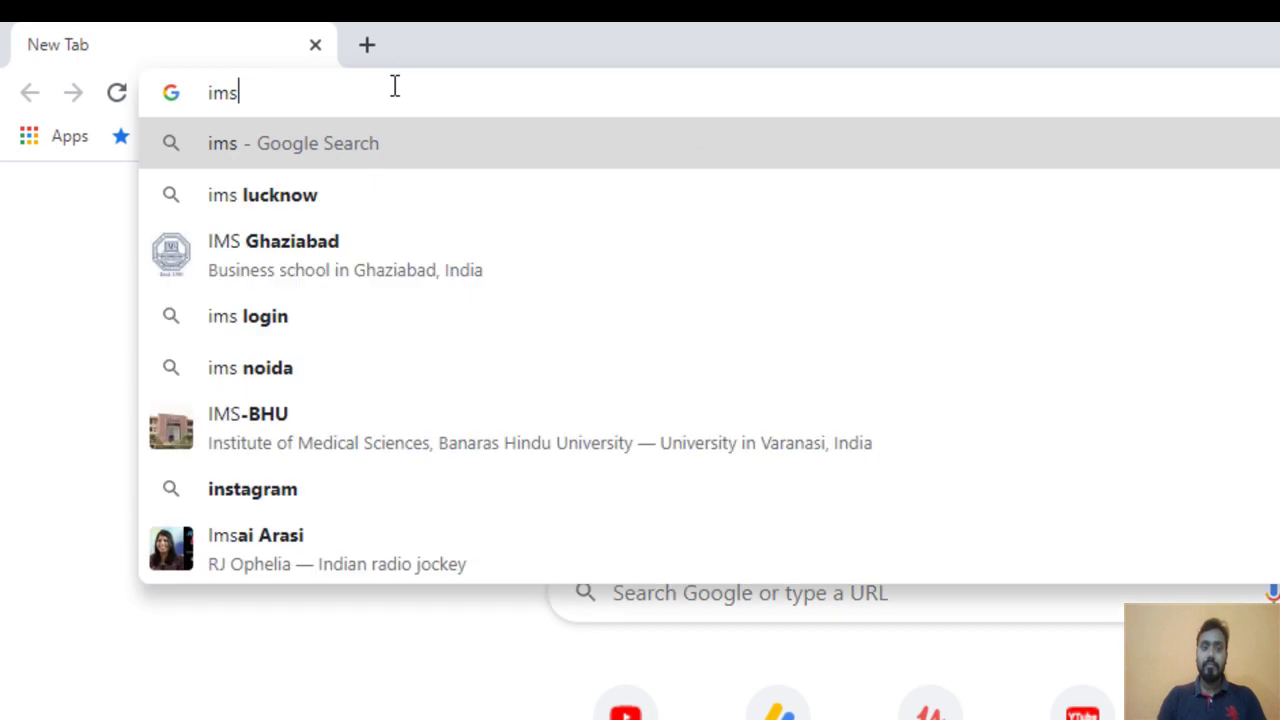
key("BackSpace")
key("BackSpace")
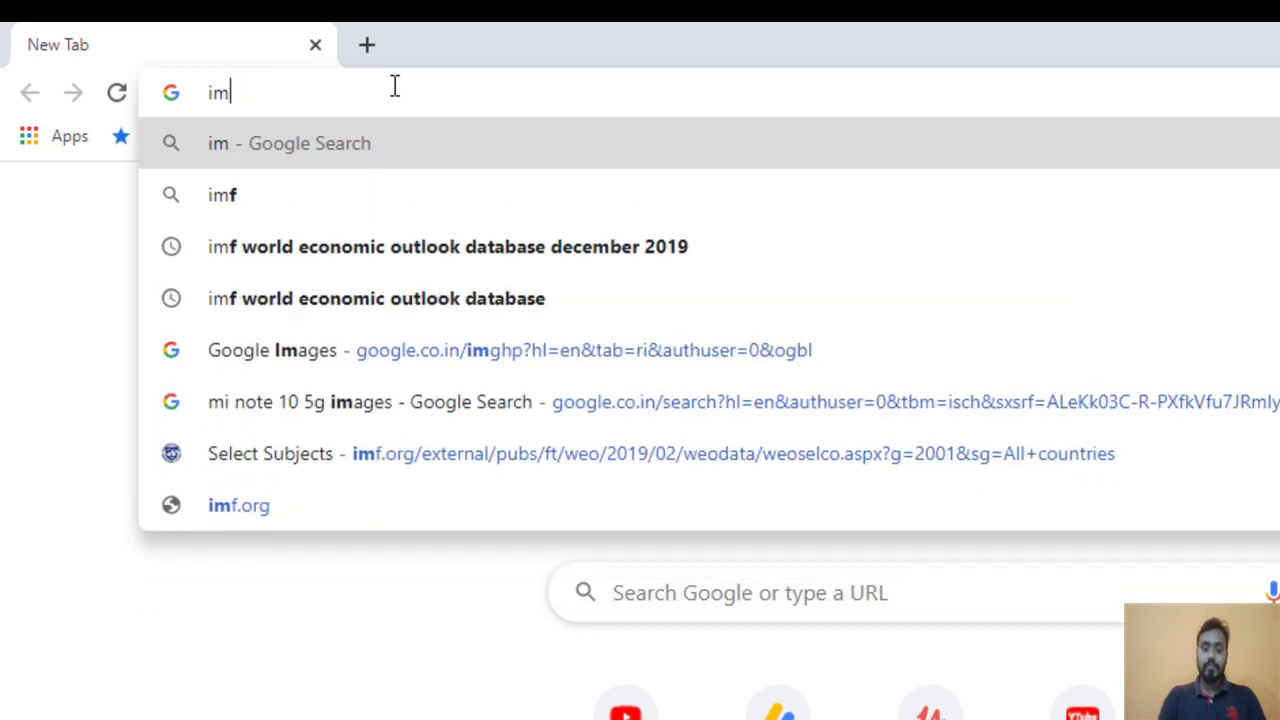
type("f")
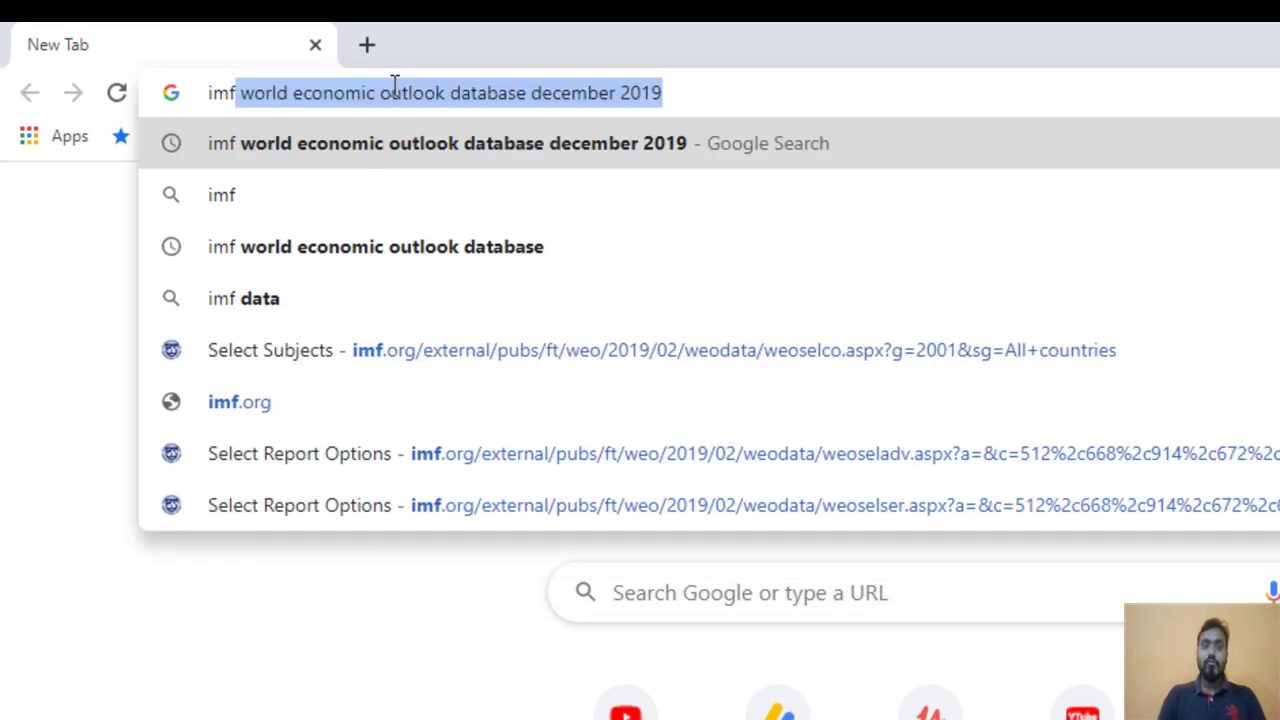
key("Right")
key("Return")
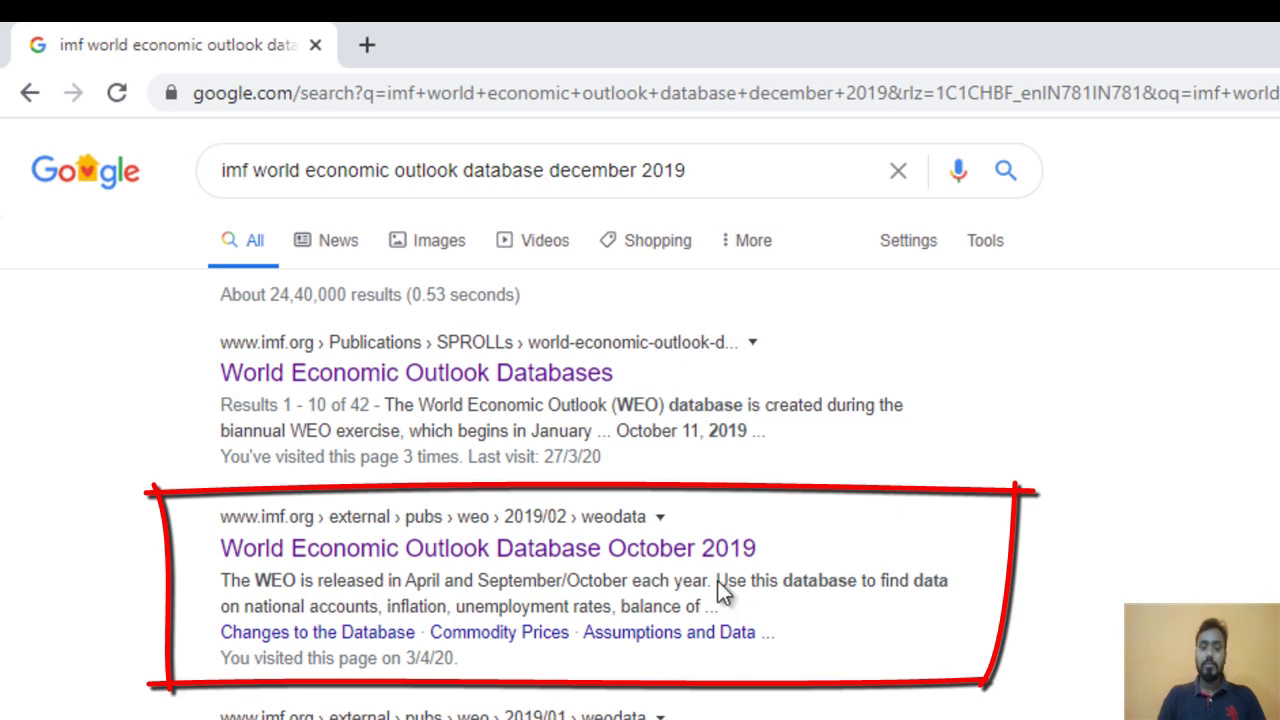
left_click(634, 556)
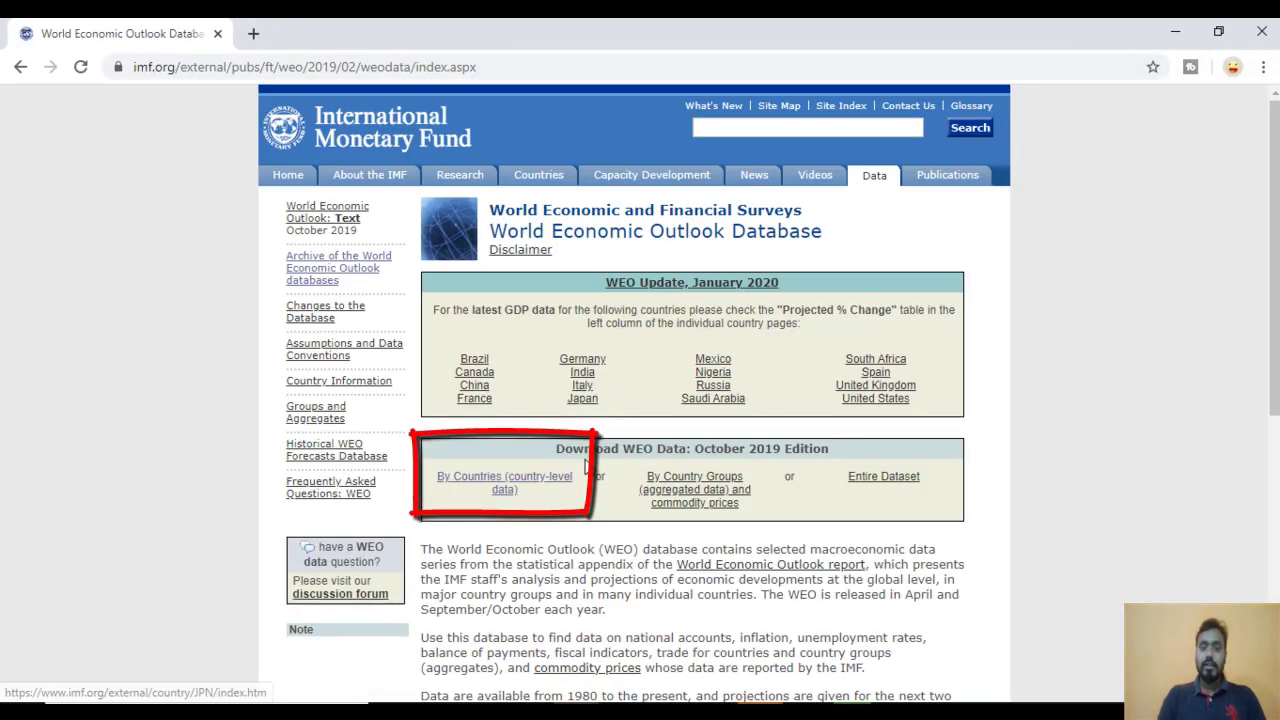
Query country-level data for all countries with the subject Gross domestic product, current prices, in U.S. dollars
left_click(512, 490)
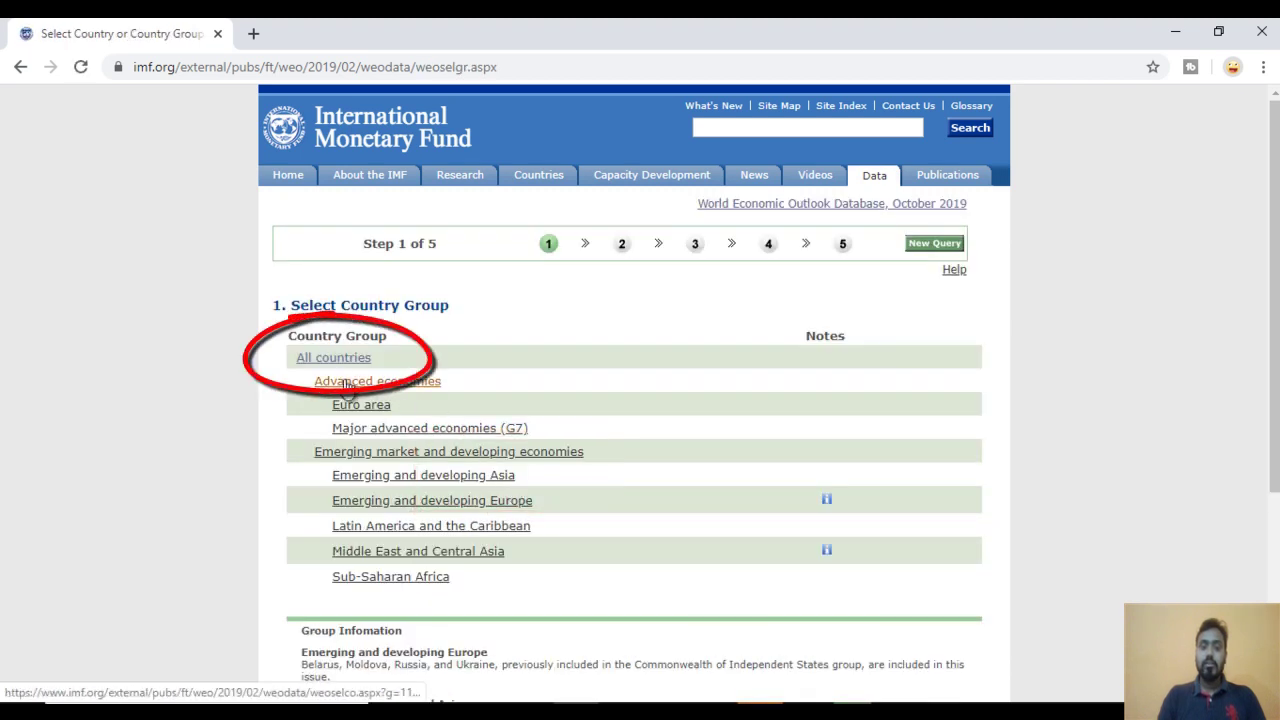
left_click(338, 362)
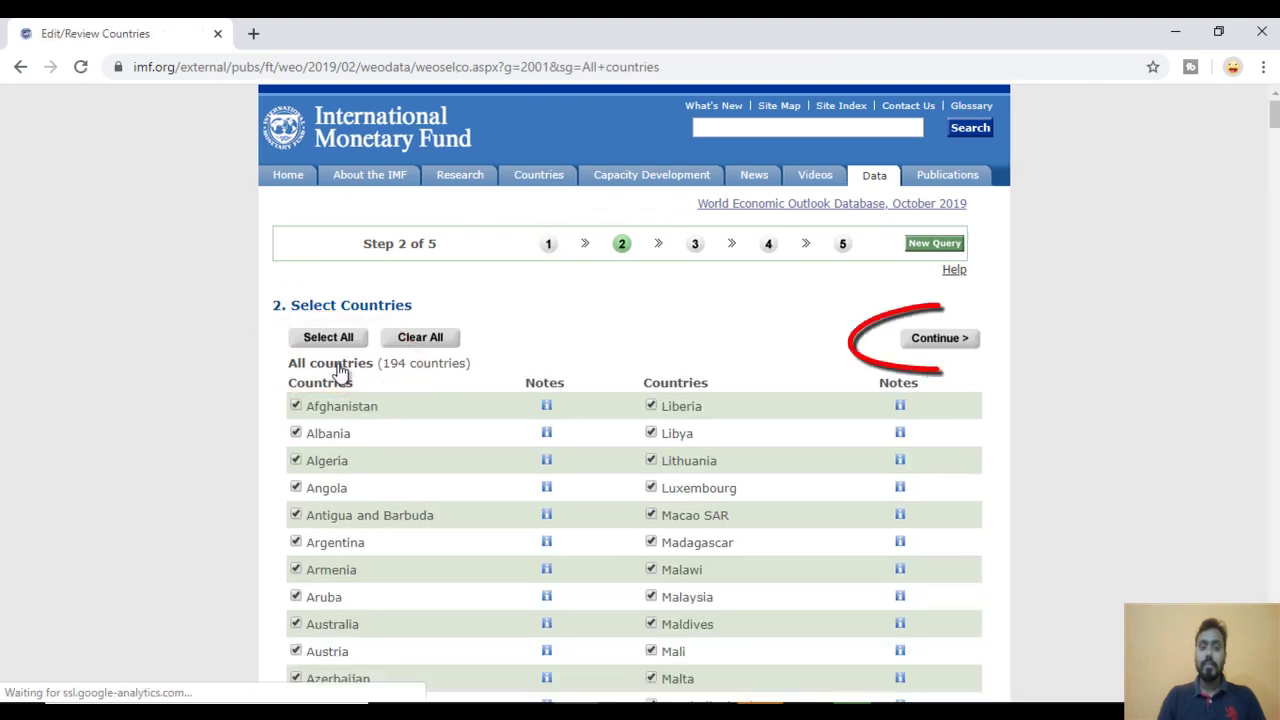
left_click(922, 341)
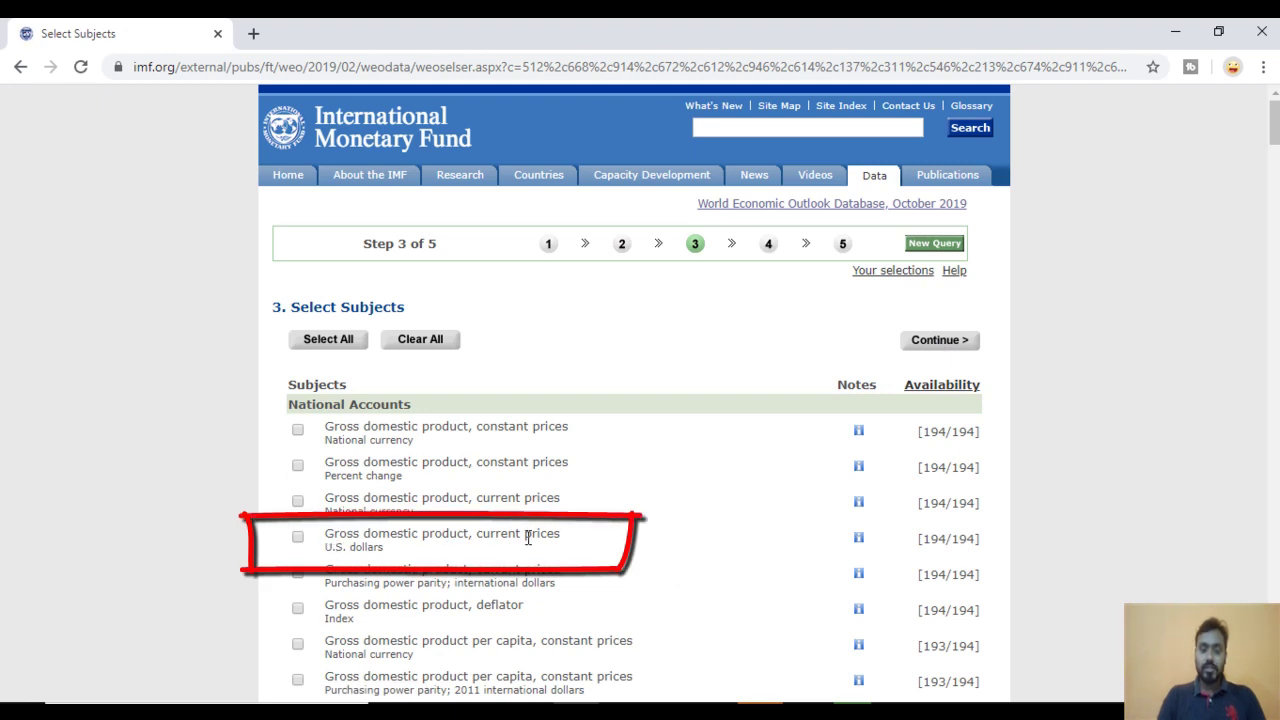
left_click(297, 537)
left_click(956, 344)
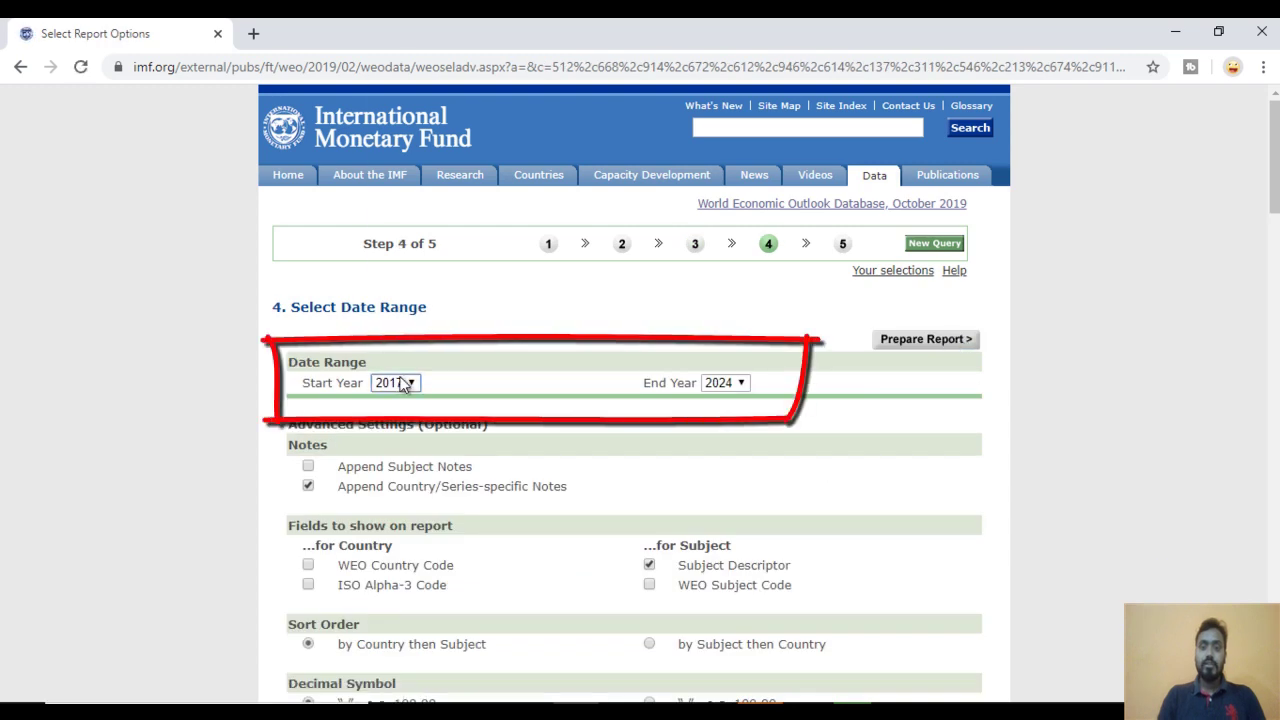
Set the report's date range from 1980 to 2020 and prepare the report
left_click(403, 385)
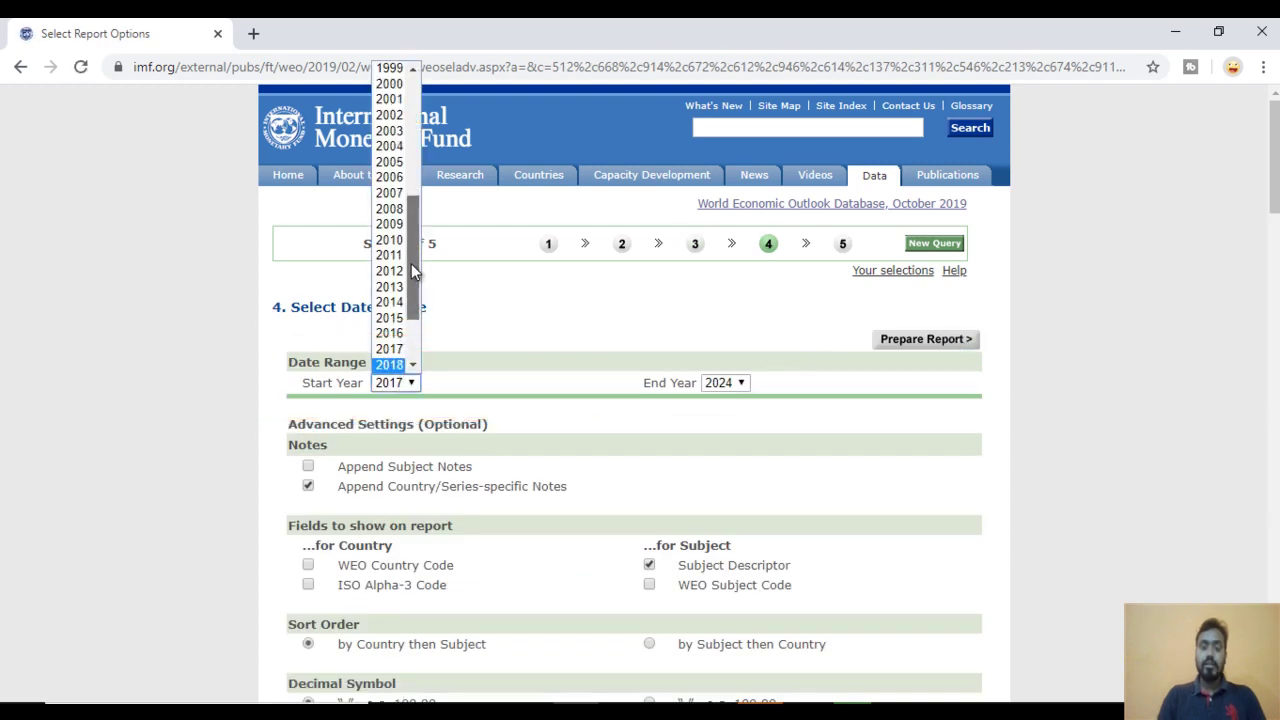
scroll(418, 118, "up", 3)
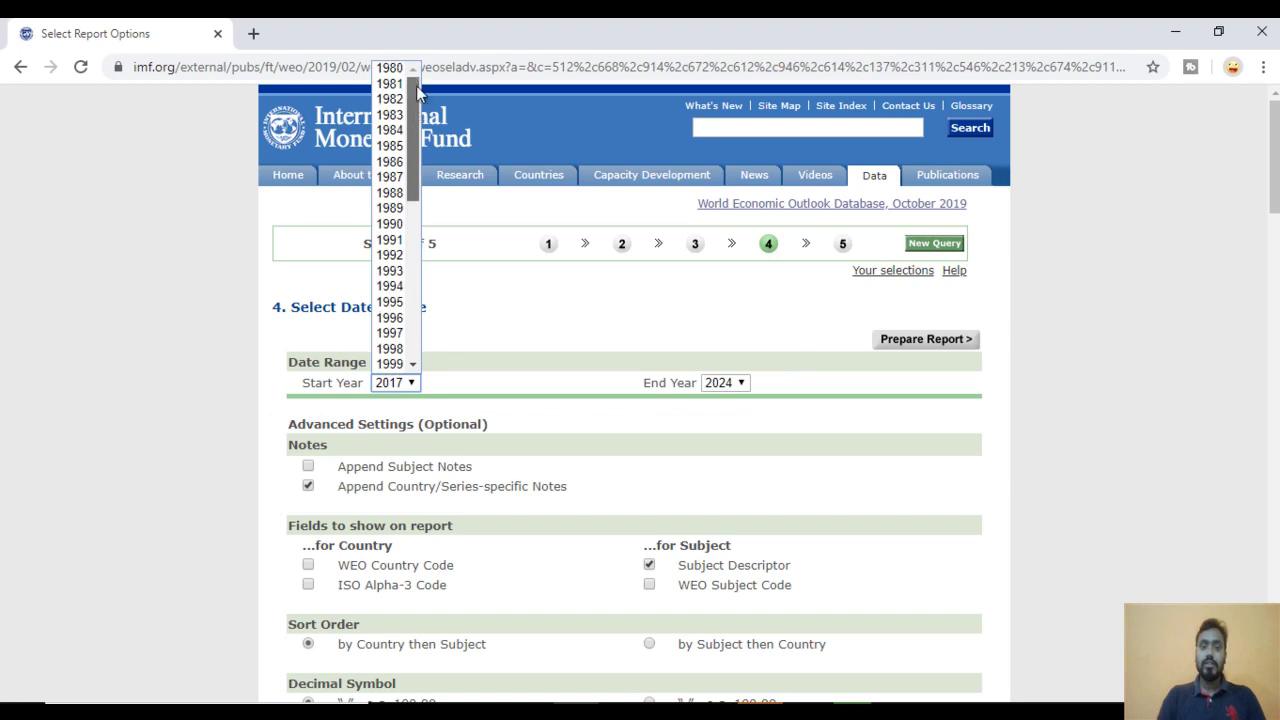
left_click(390, 68)
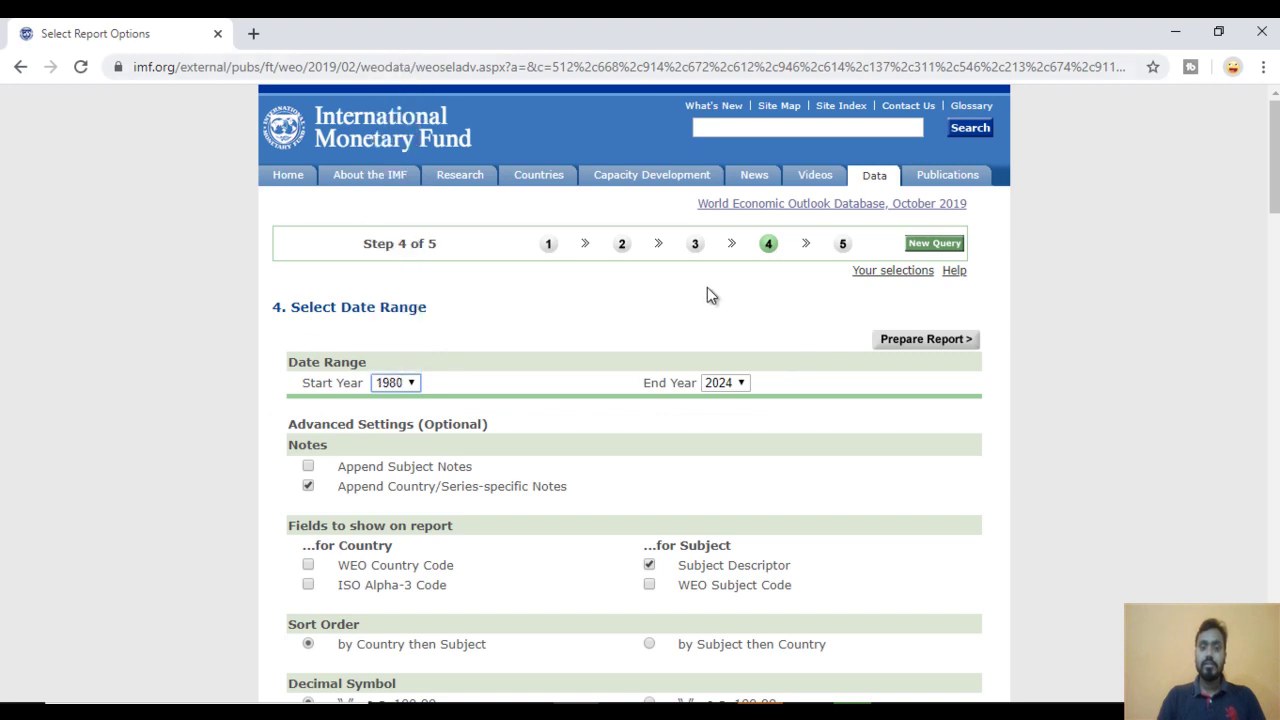
left_click(726, 383)
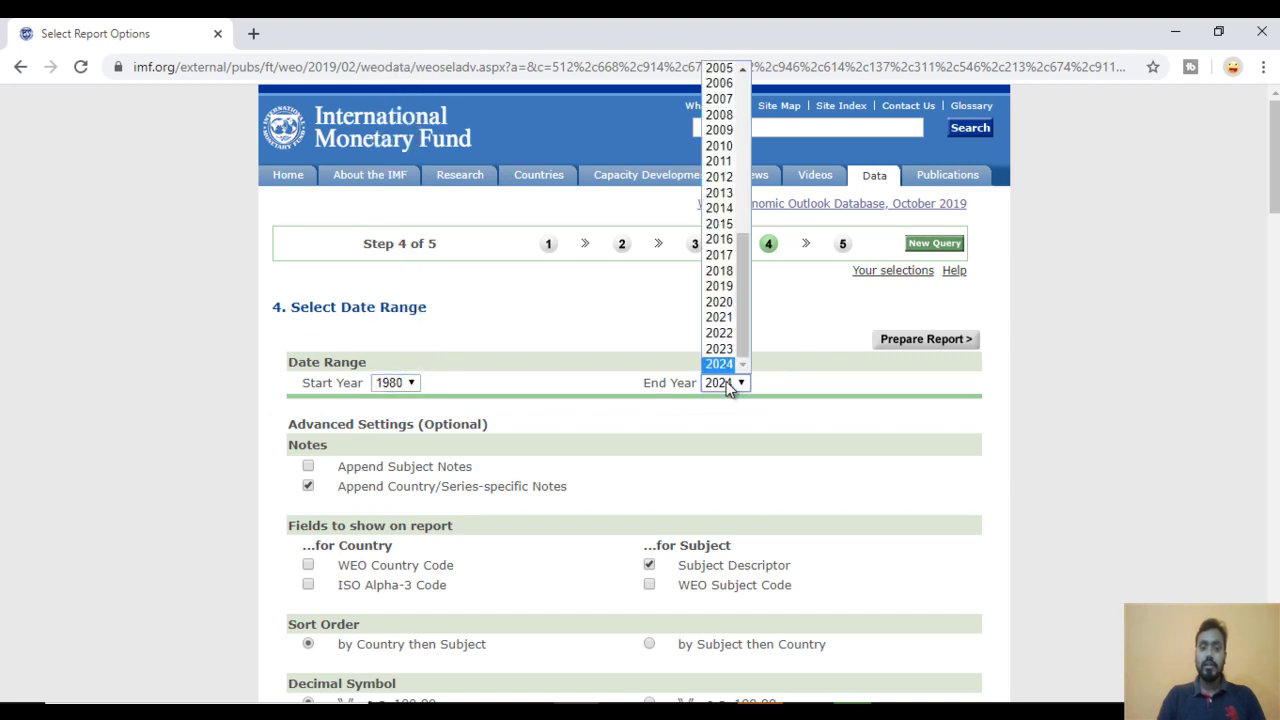
left_click(726, 301)
left_click(926, 342)
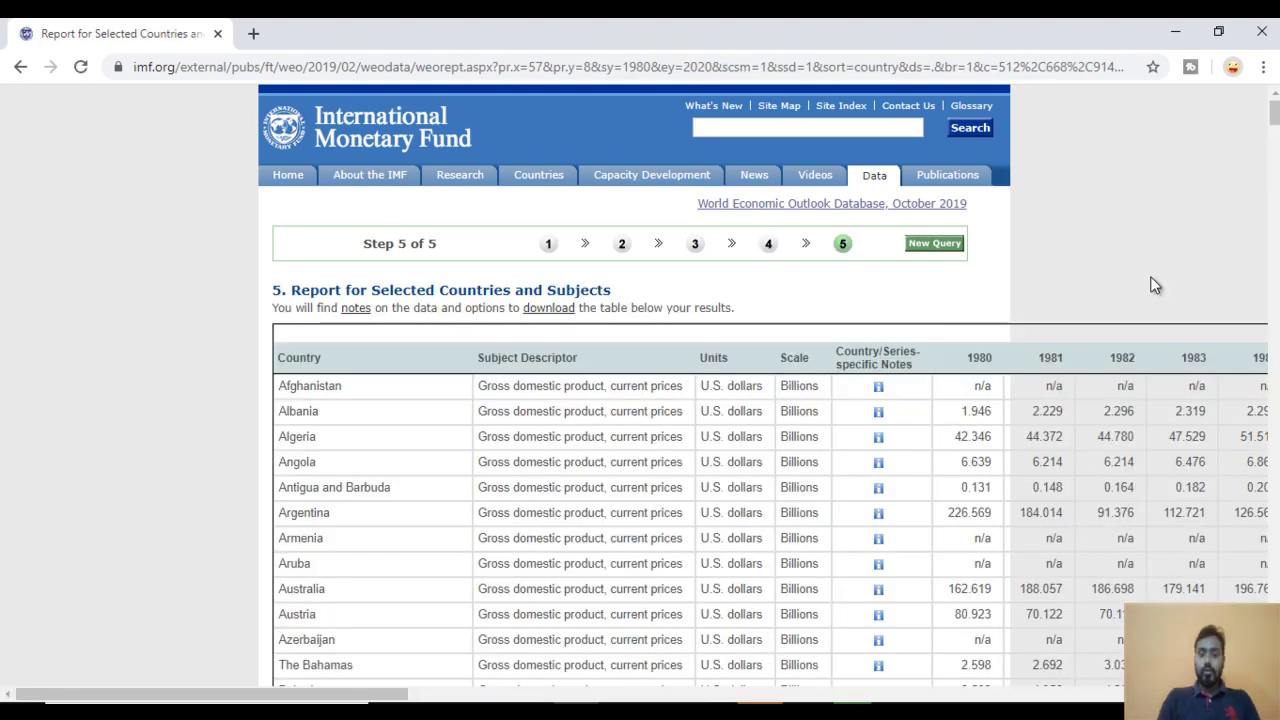
Switch to the untitled Power BI Desktop report and dismiss its welcome form, sign-in prompt and start screen
mouse_move(768, 708)
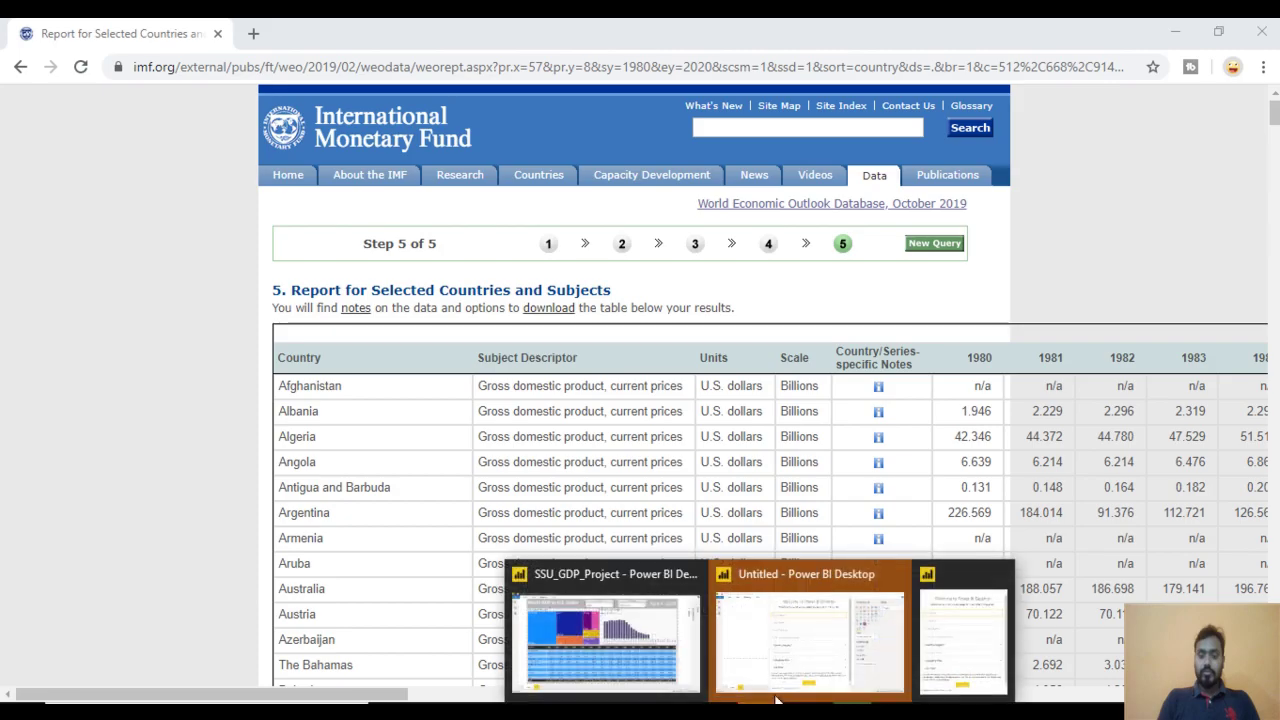
left_click(825, 613)
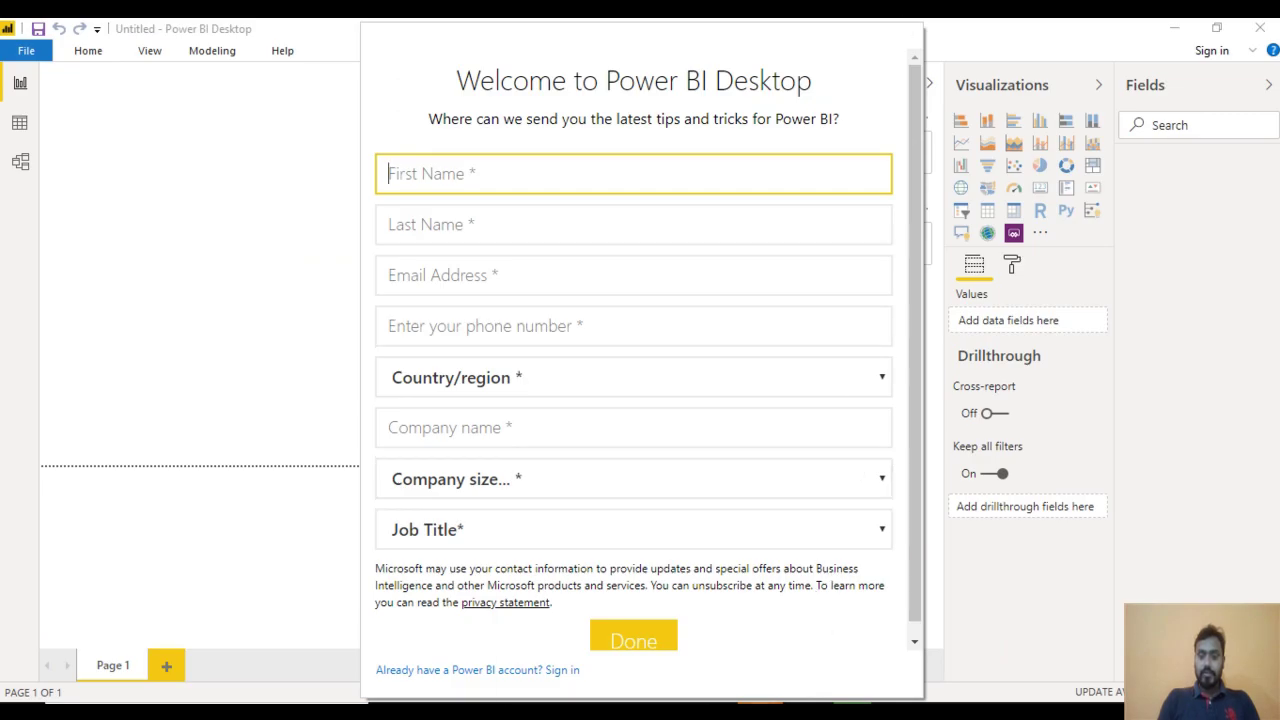
mouse_move(768, 708)
left_click(997, 574)
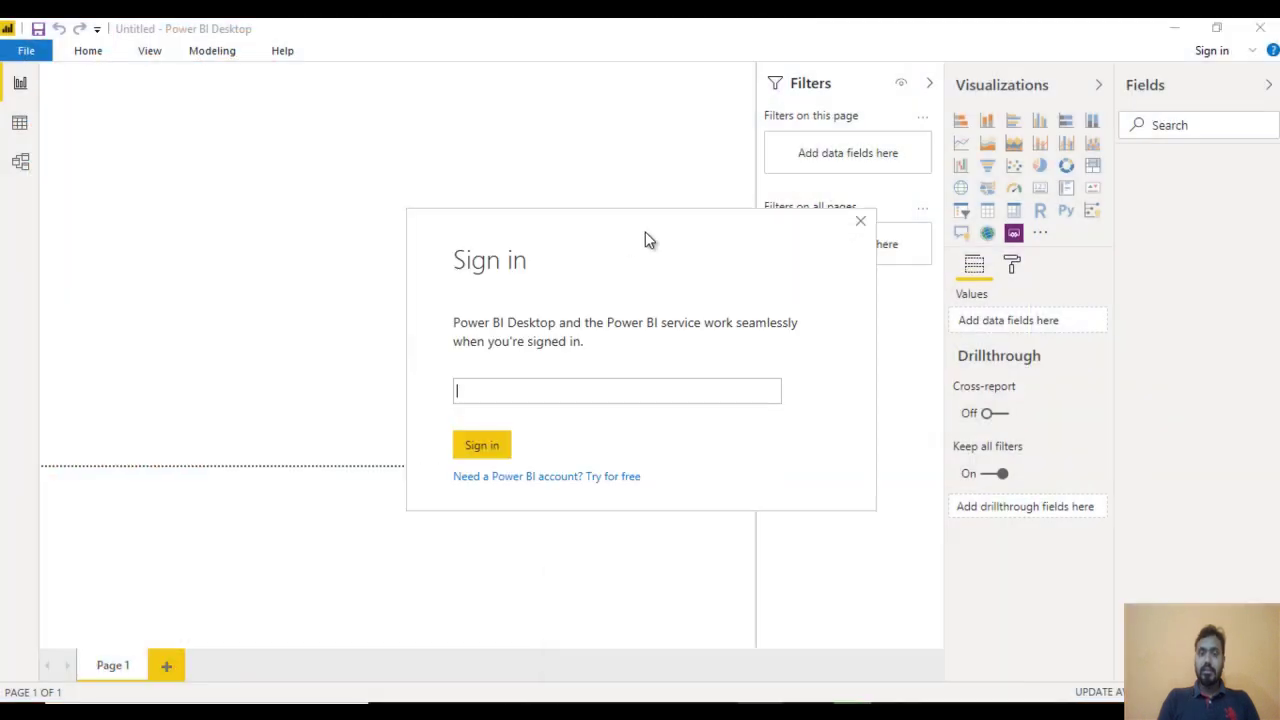
left_click(860, 221)
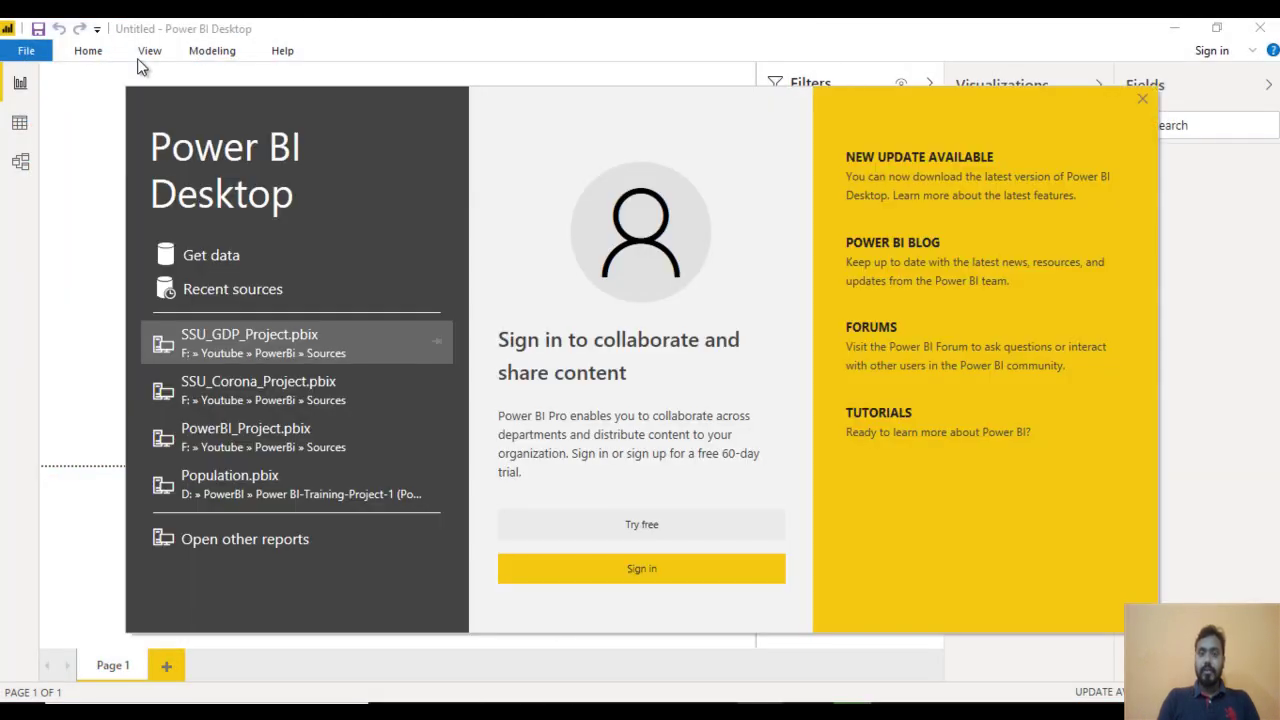
left_click(1144, 100)
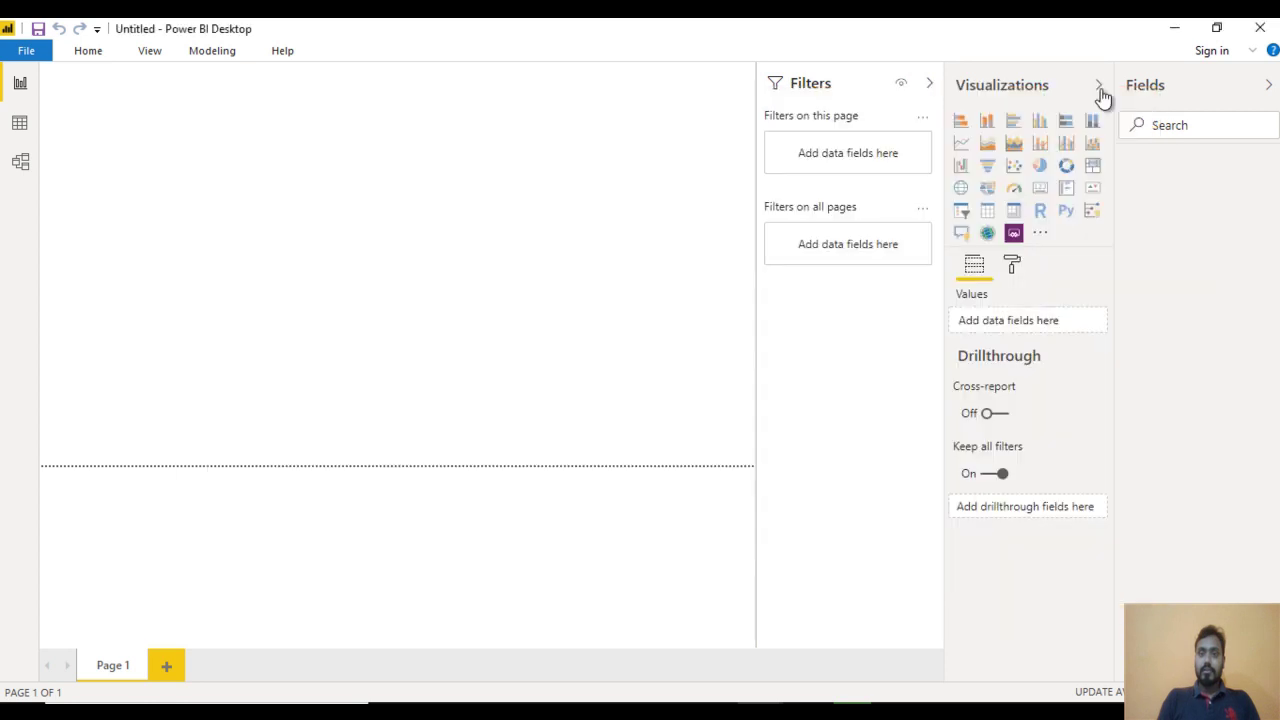
Start getting data from a Web source for the blank report
left_click(87, 50)
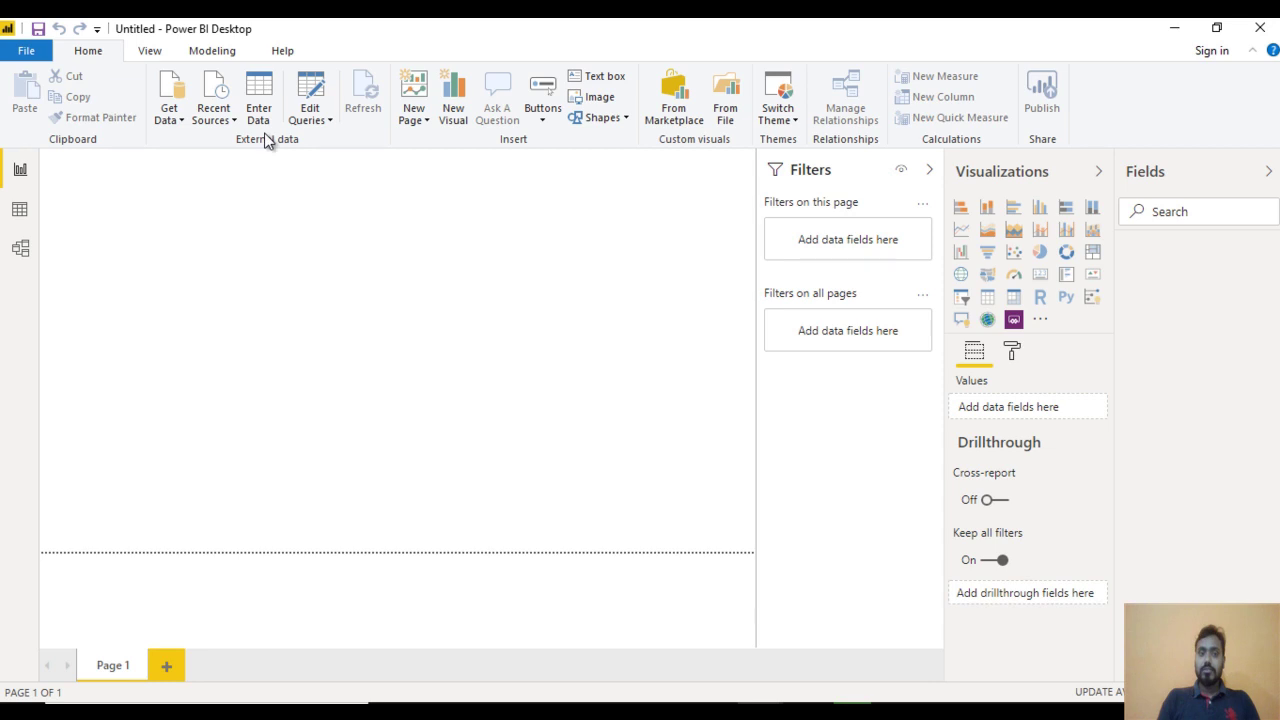
left_click(175, 120)
left_click(175, 120)
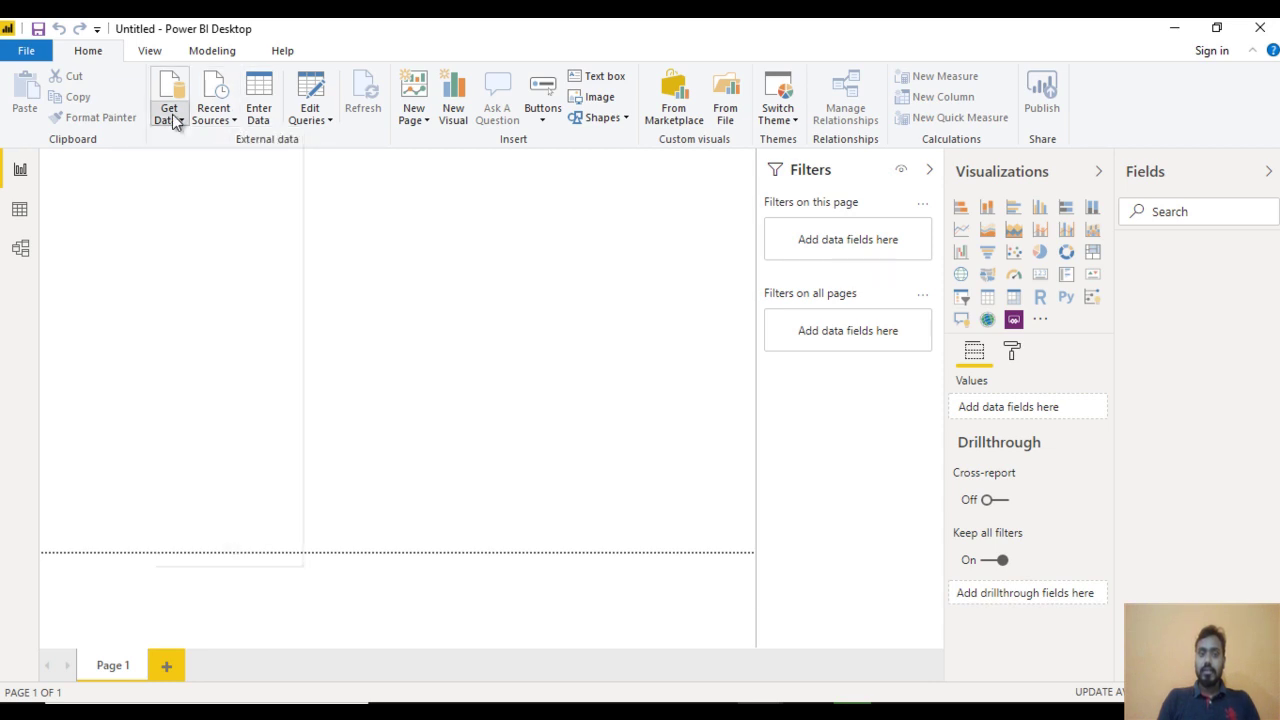
left_click(174, 118)
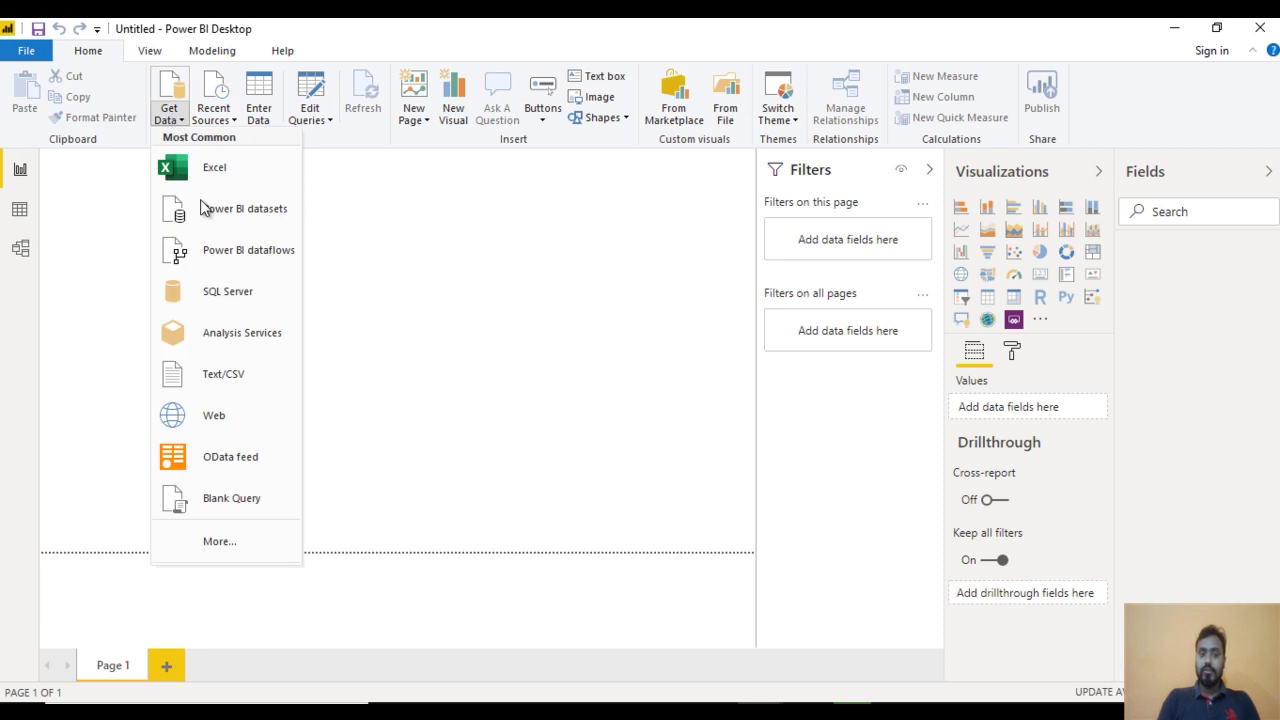
left_click(225, 410)
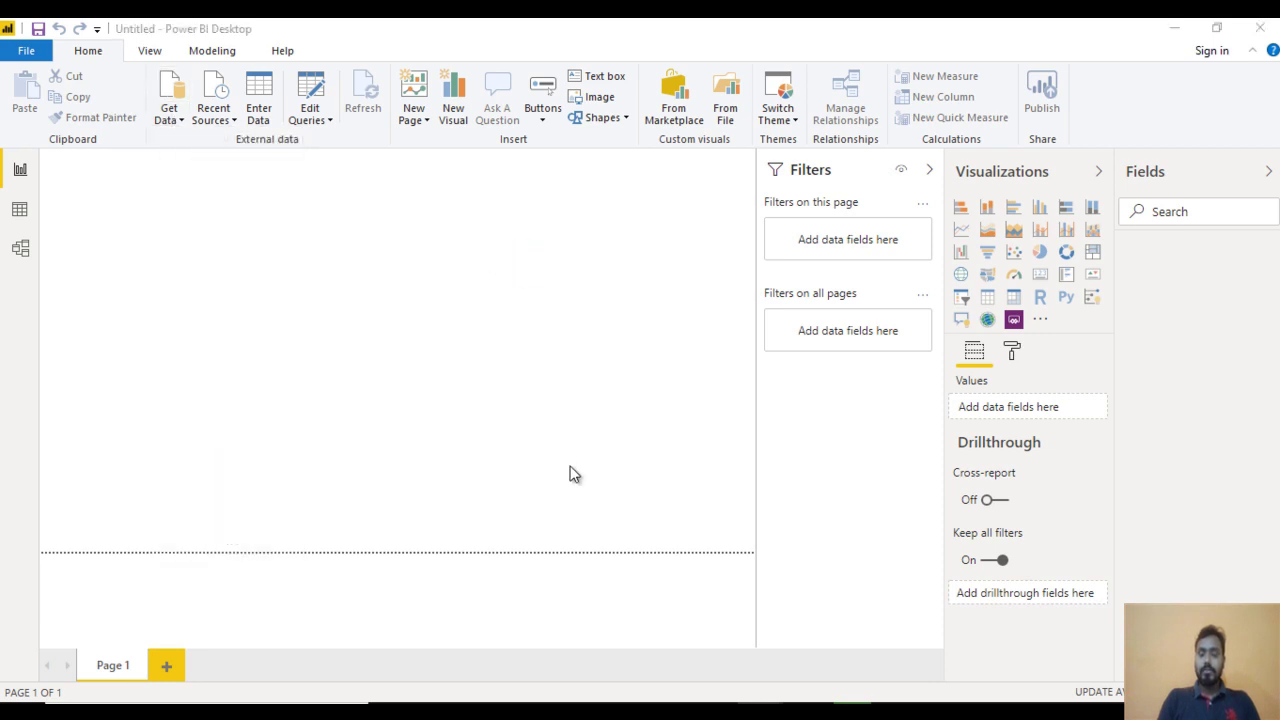
left_click(489, 363)
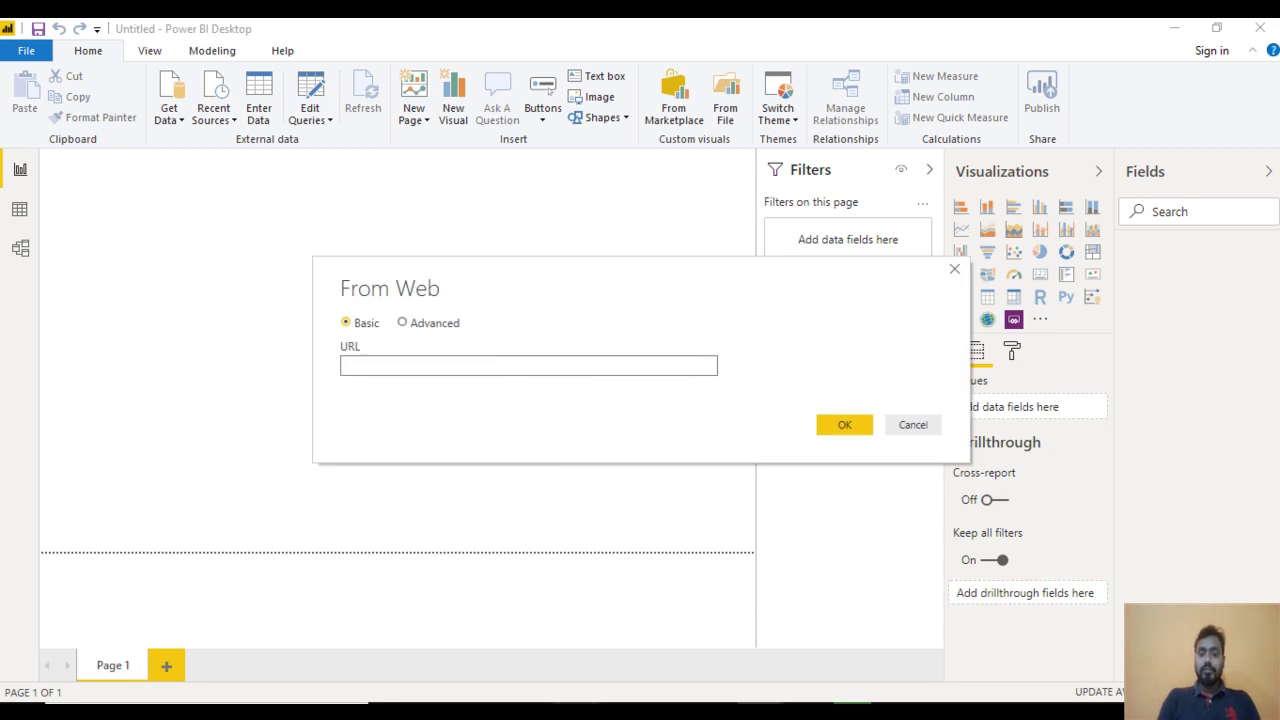
Copy the IMF report page's address from Google Chrome and connect to it as the web source URL in Power BI Desktop
key("alt+Tab")
left_click(633, 67)
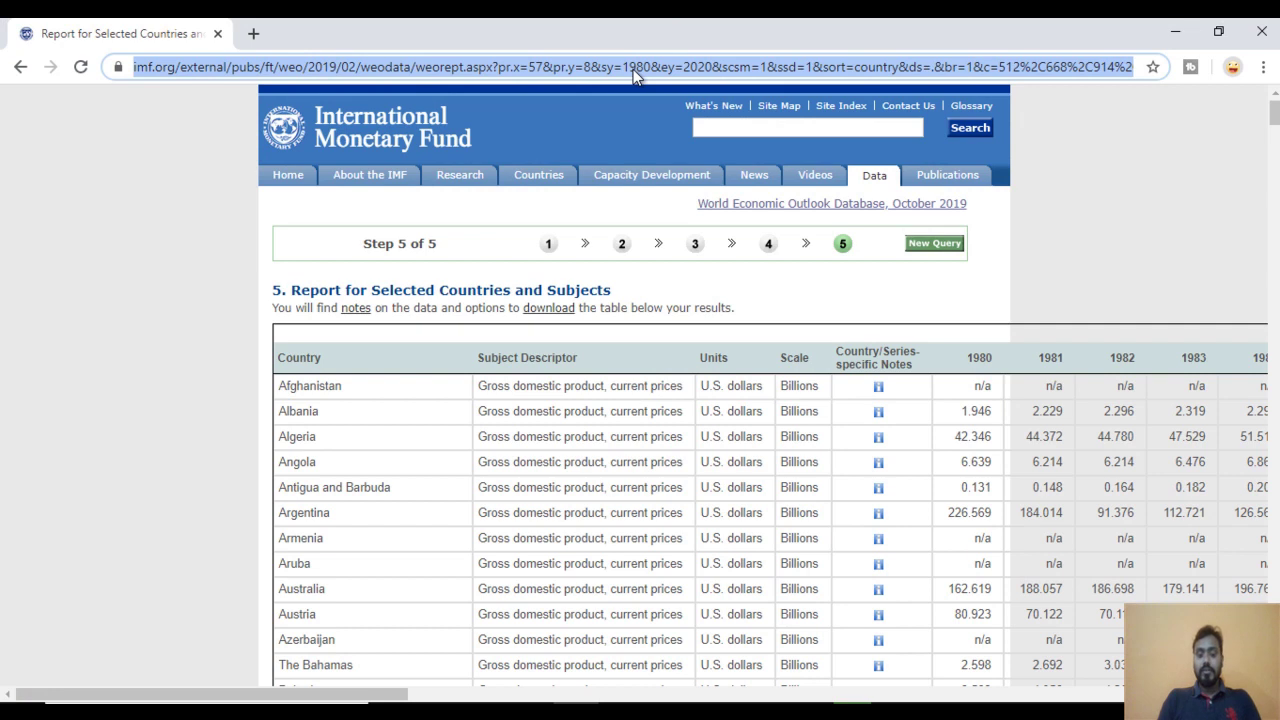
left_click(1172, 30)
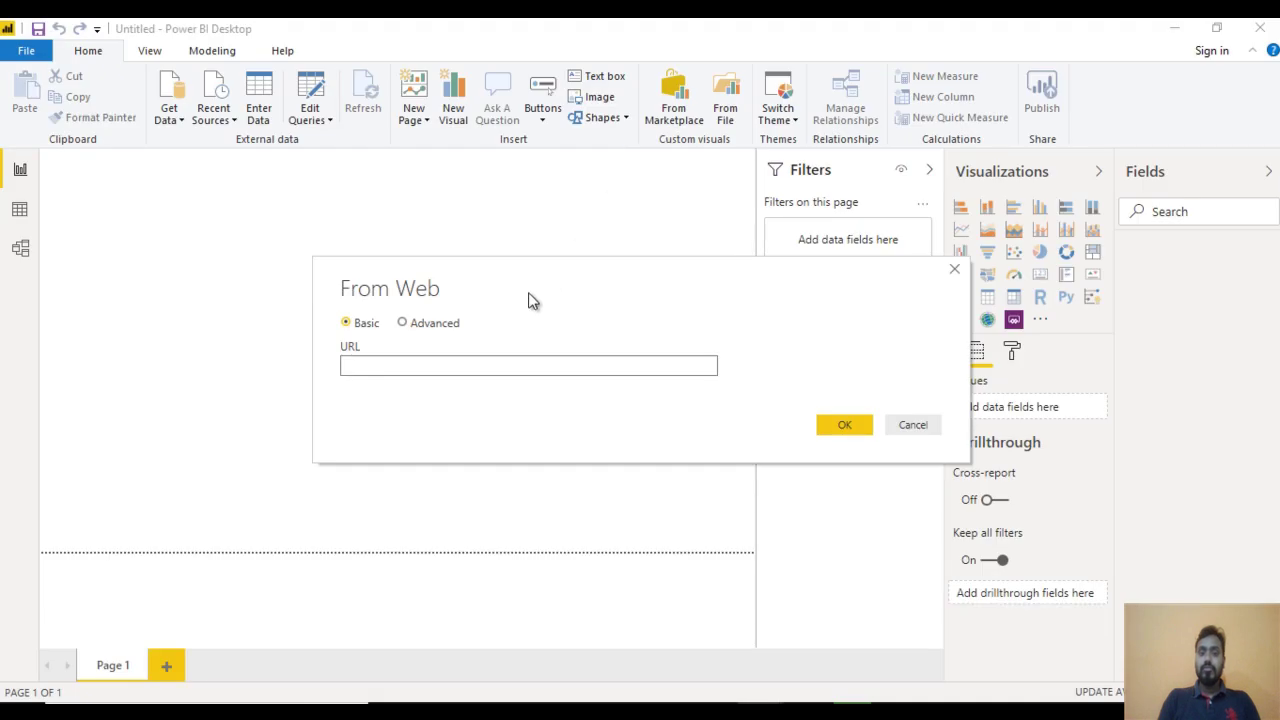
left_click(411, 400)
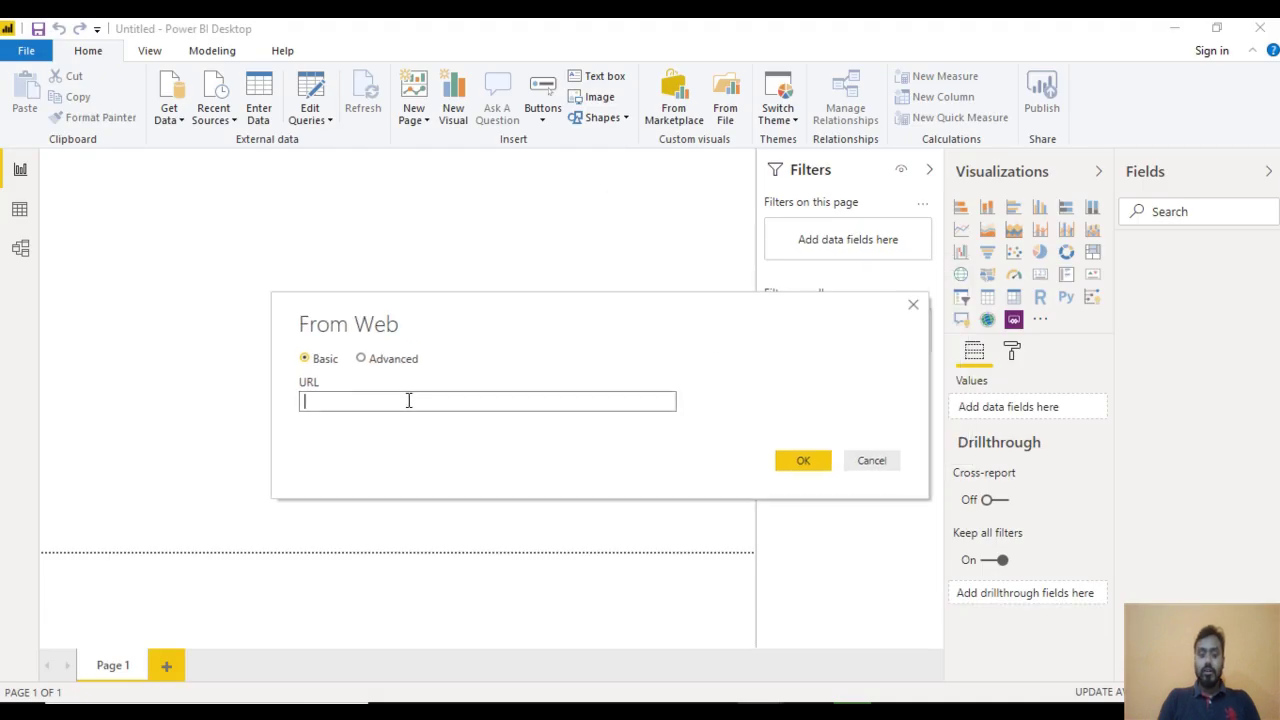
key("ctrl+v")
left_click(802, 460)
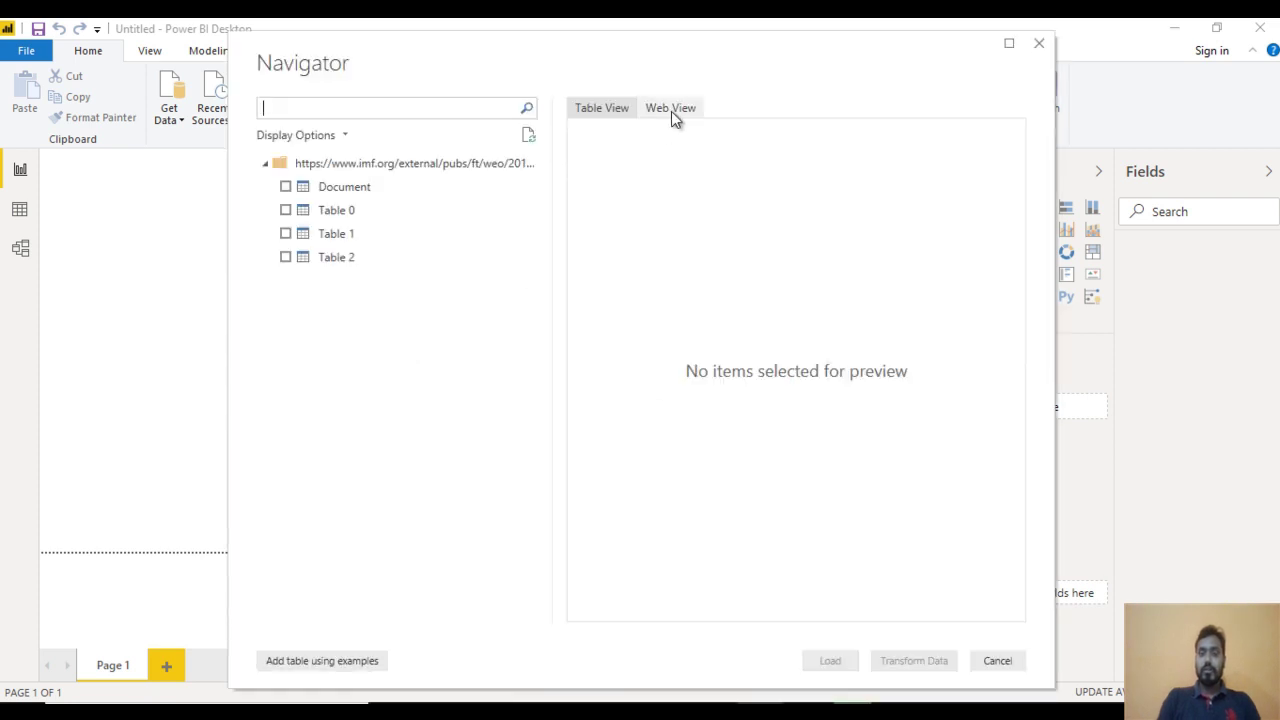
Preview the page in Web View, select Table 1 and send it to Power Query Editor for transformation
left_click(671, 111)
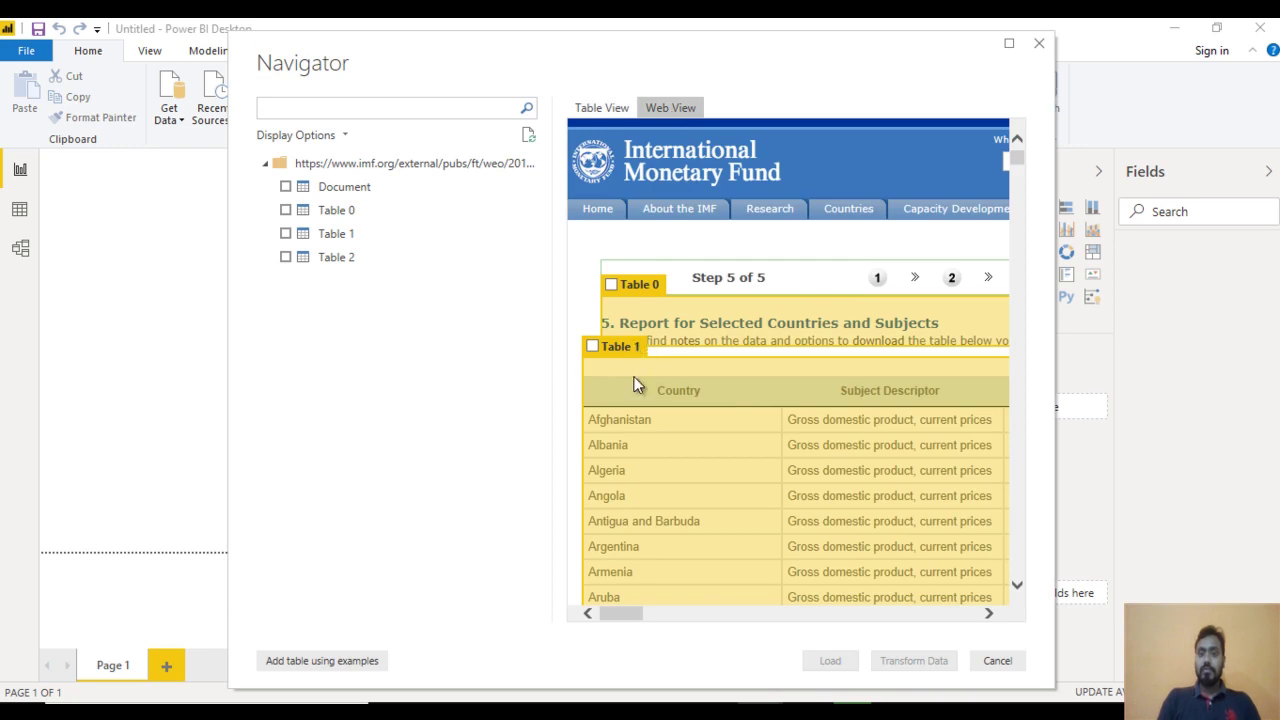
left_click(286, 234)
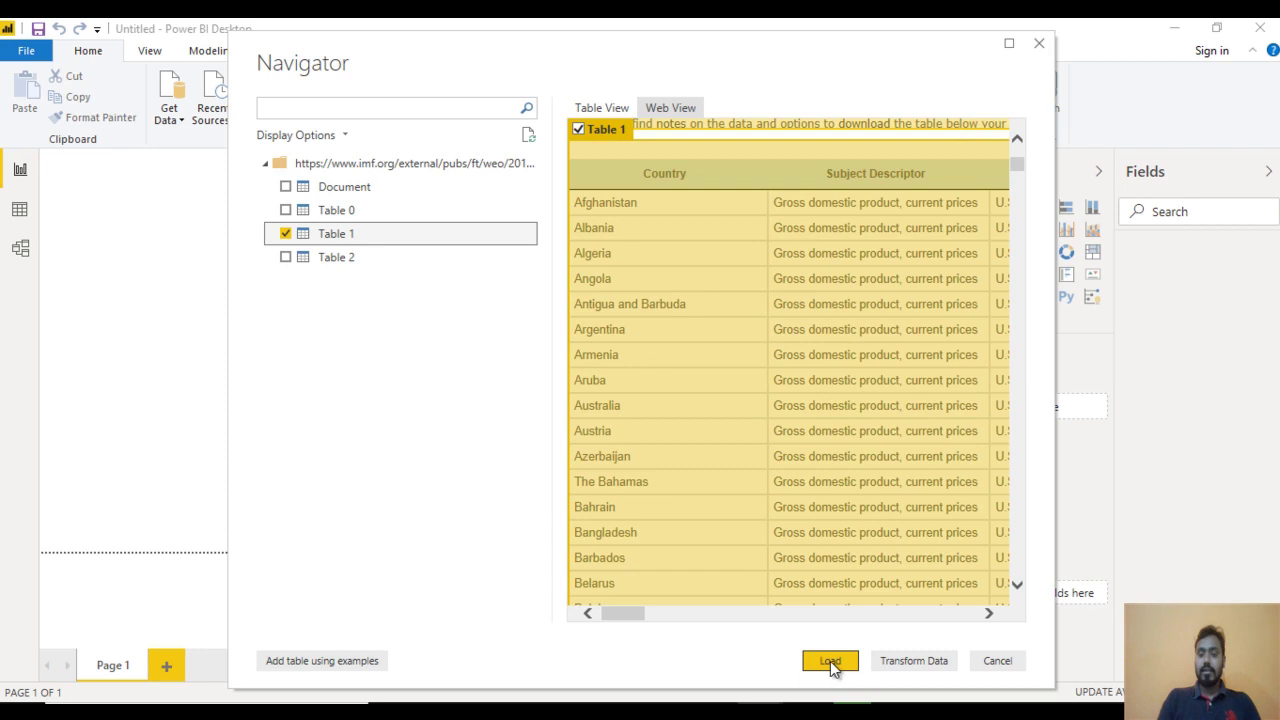
left_click(926, 660)
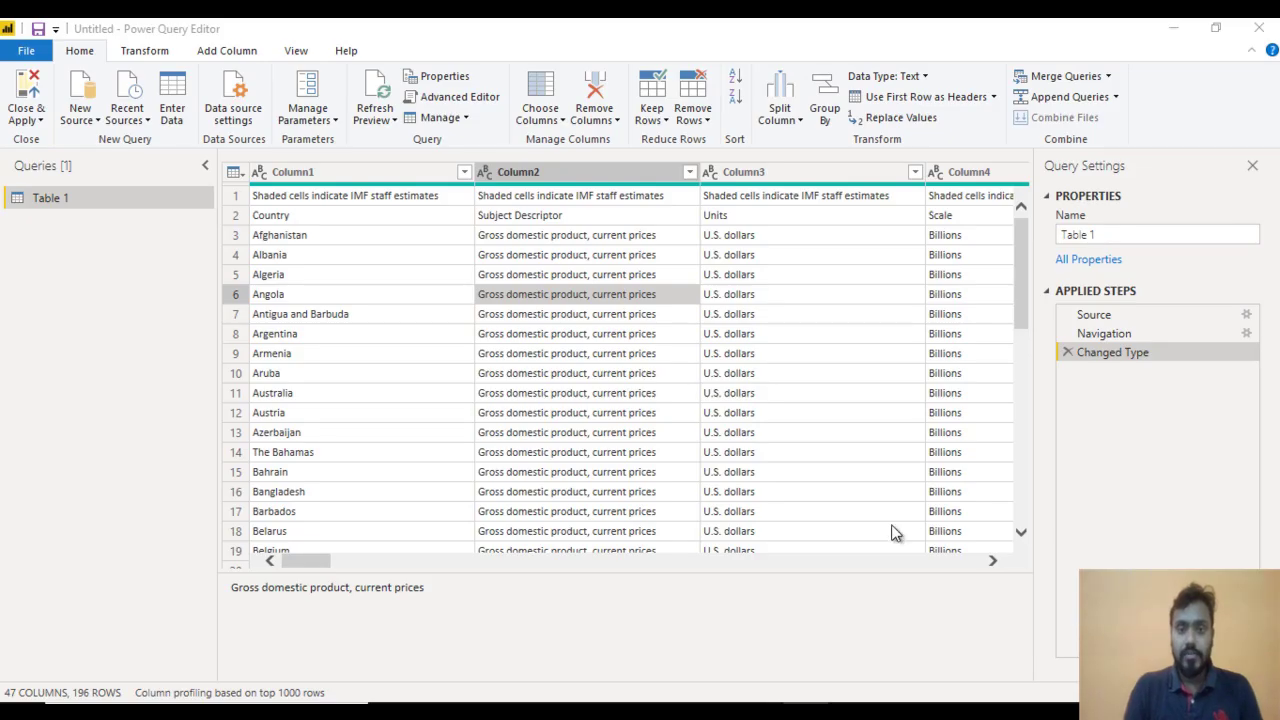
Remove the top 1 row, holding the repeated "Shaded cells indicate IMF staff estimates" text, from Table 1
left_click(330, 197)
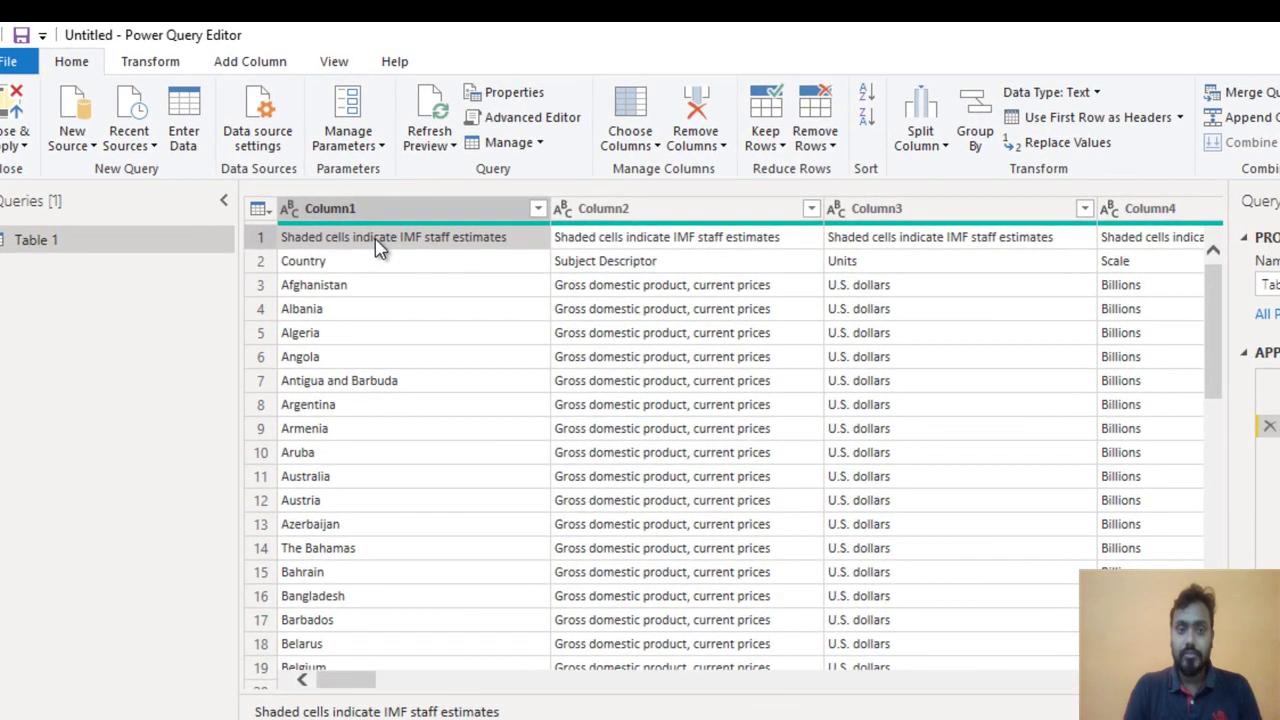
left_click(640, 245)
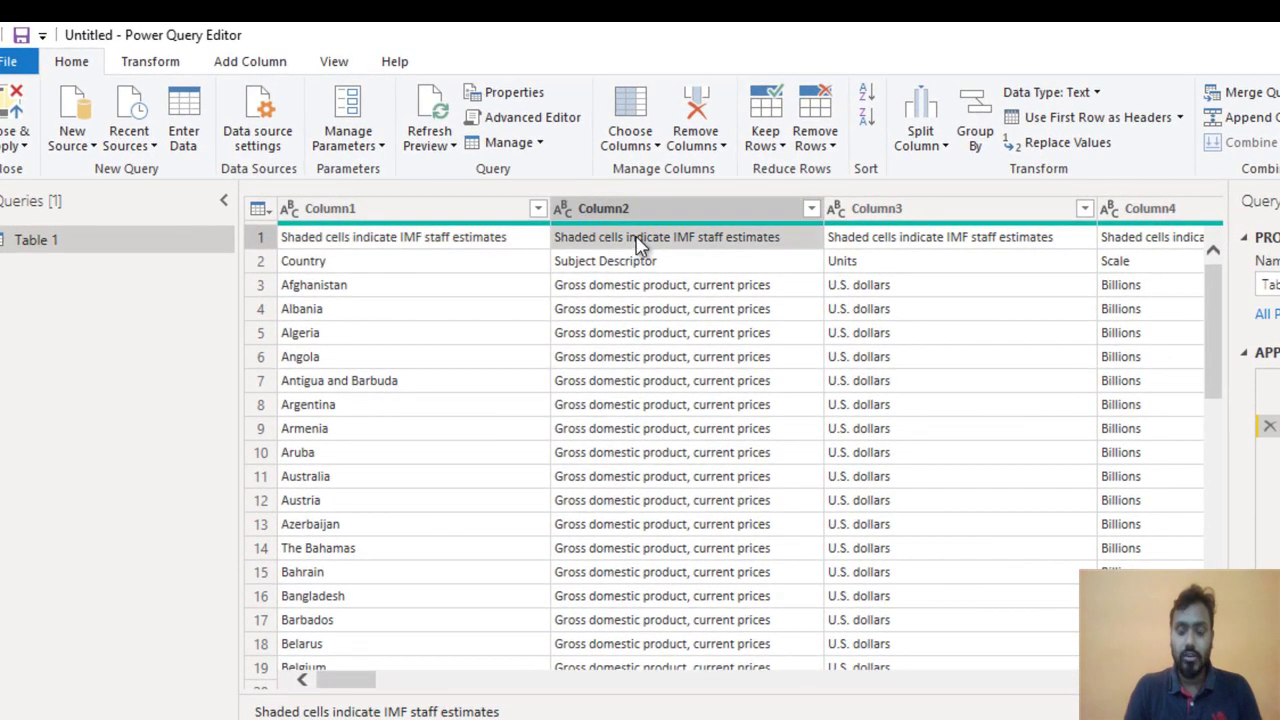
key("Left")
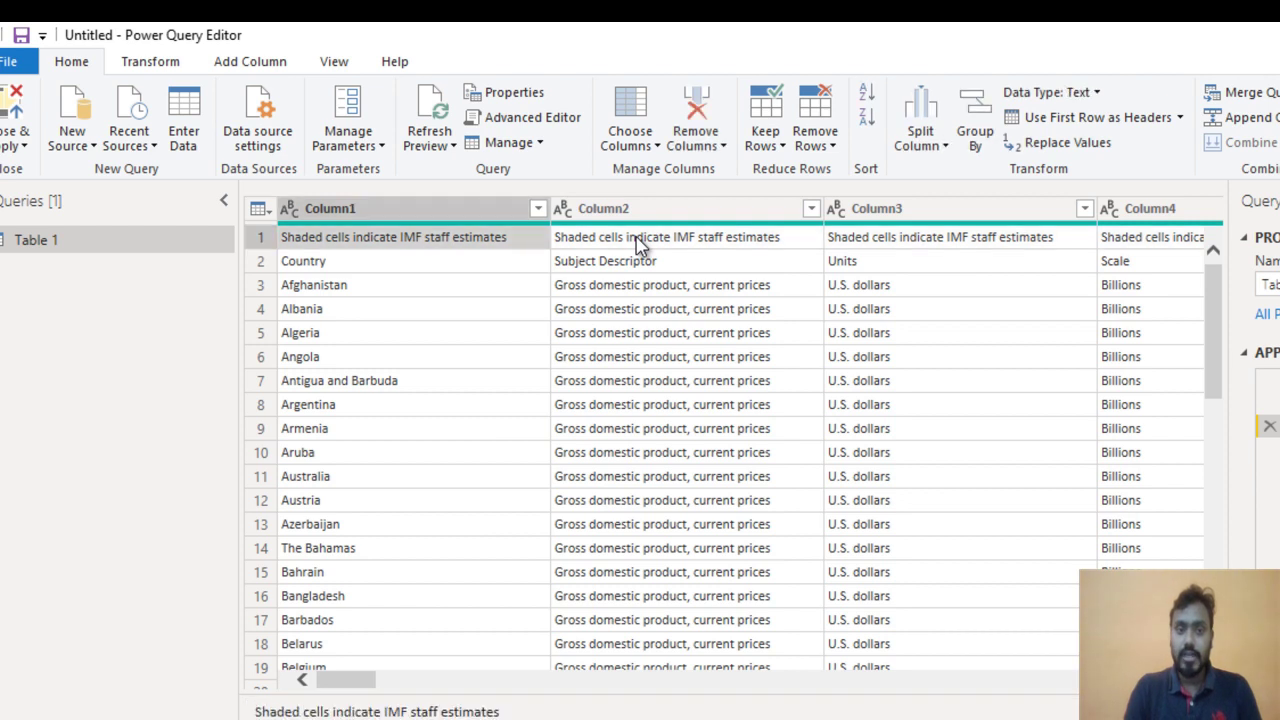
left_click(818, 148)
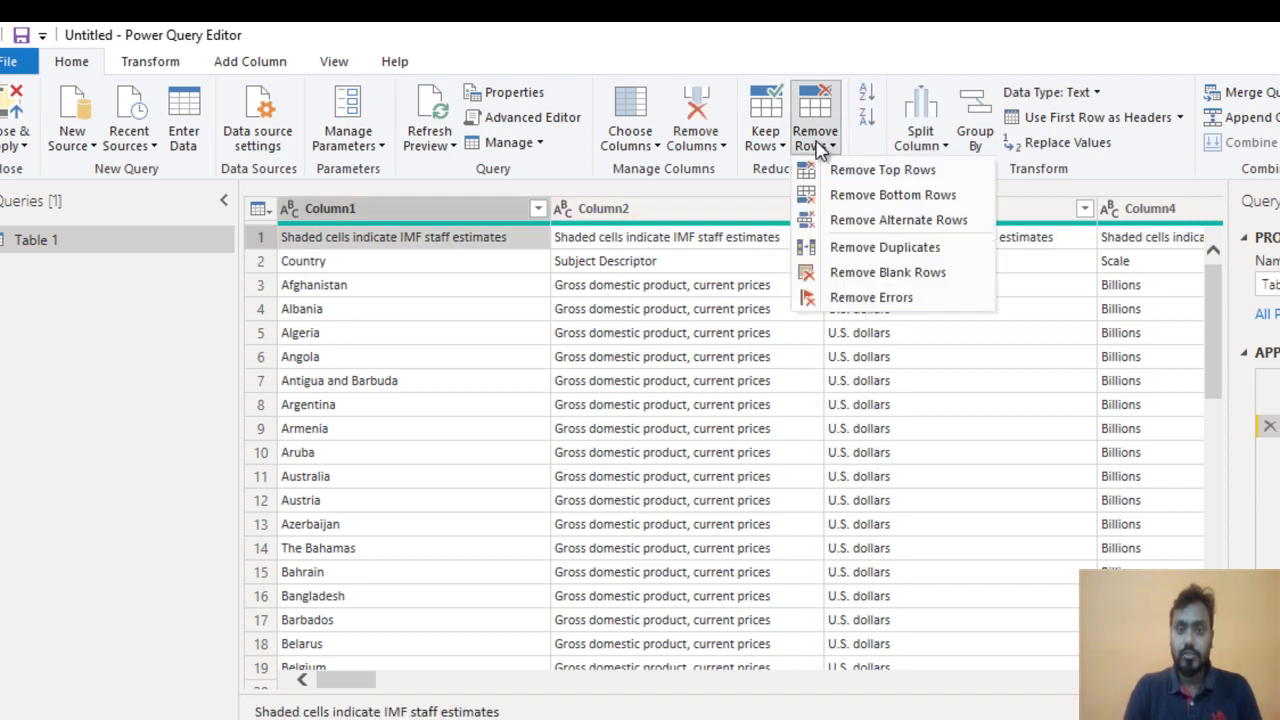
left_click(862, 171)
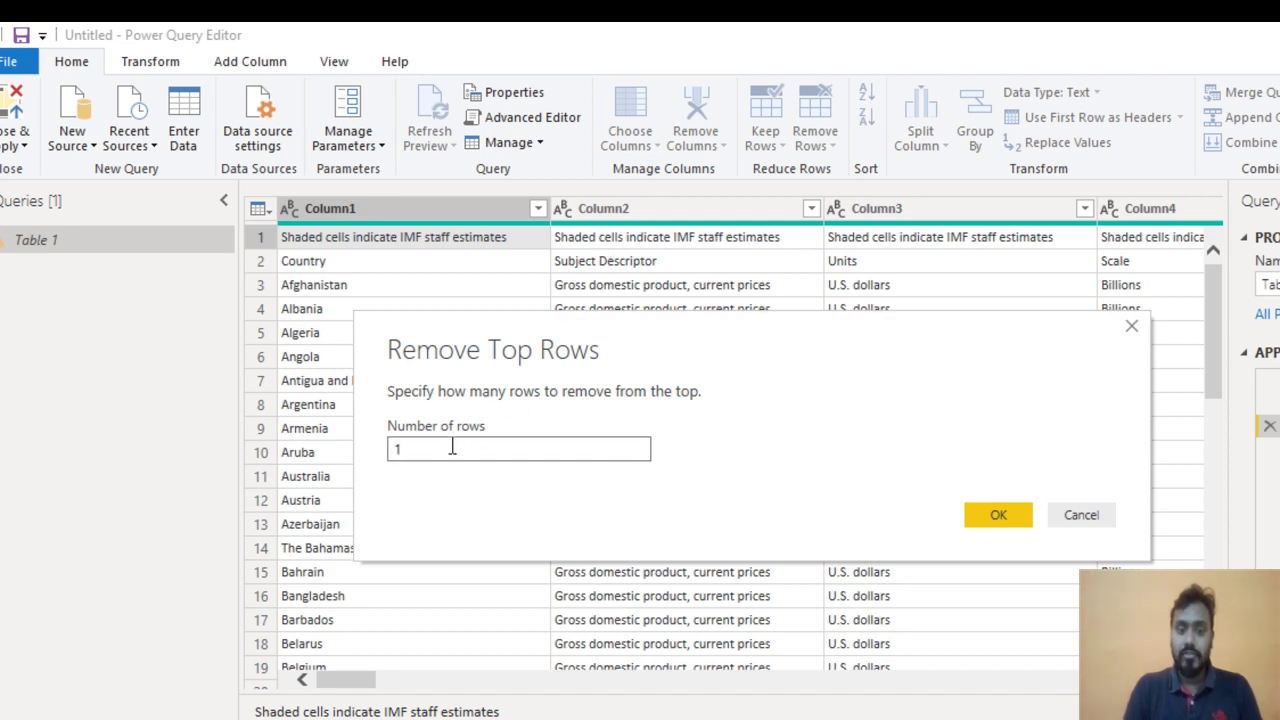
left_click(990, 515)
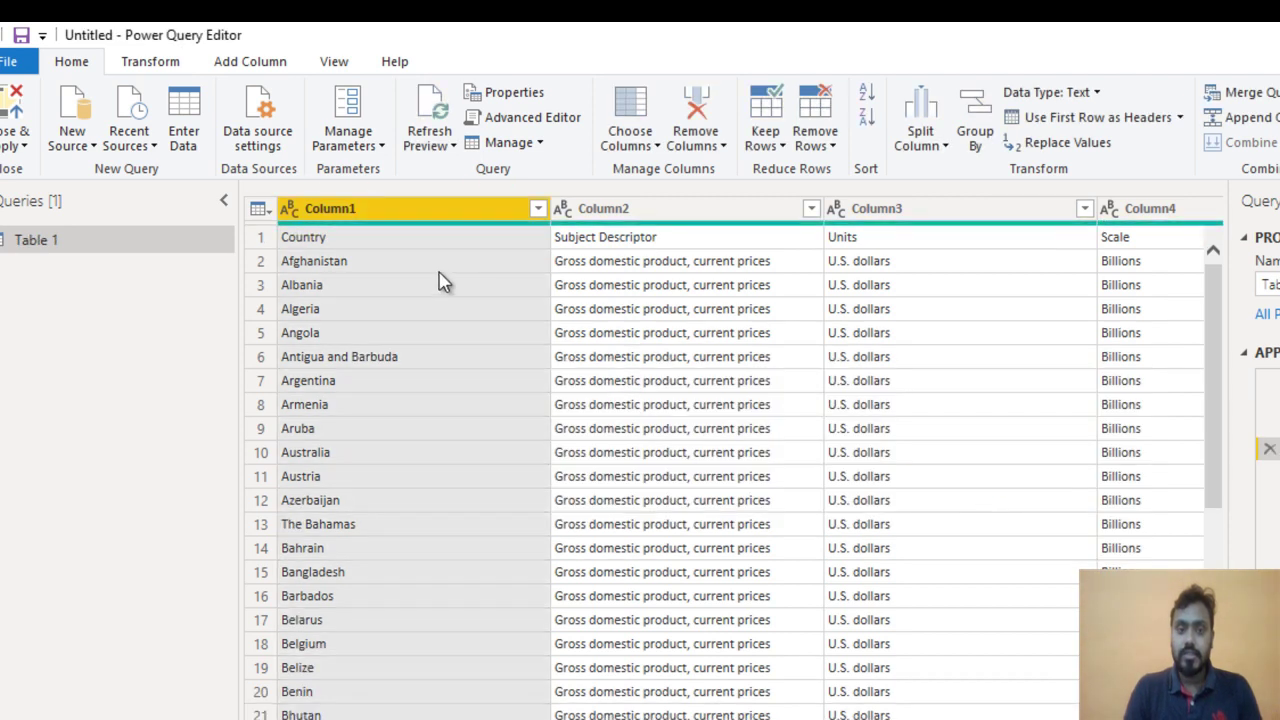
Promote the first row of Table 1, containing Country, Subject Descriptor, Units and Scale, to column headers
left_click(316, 242)
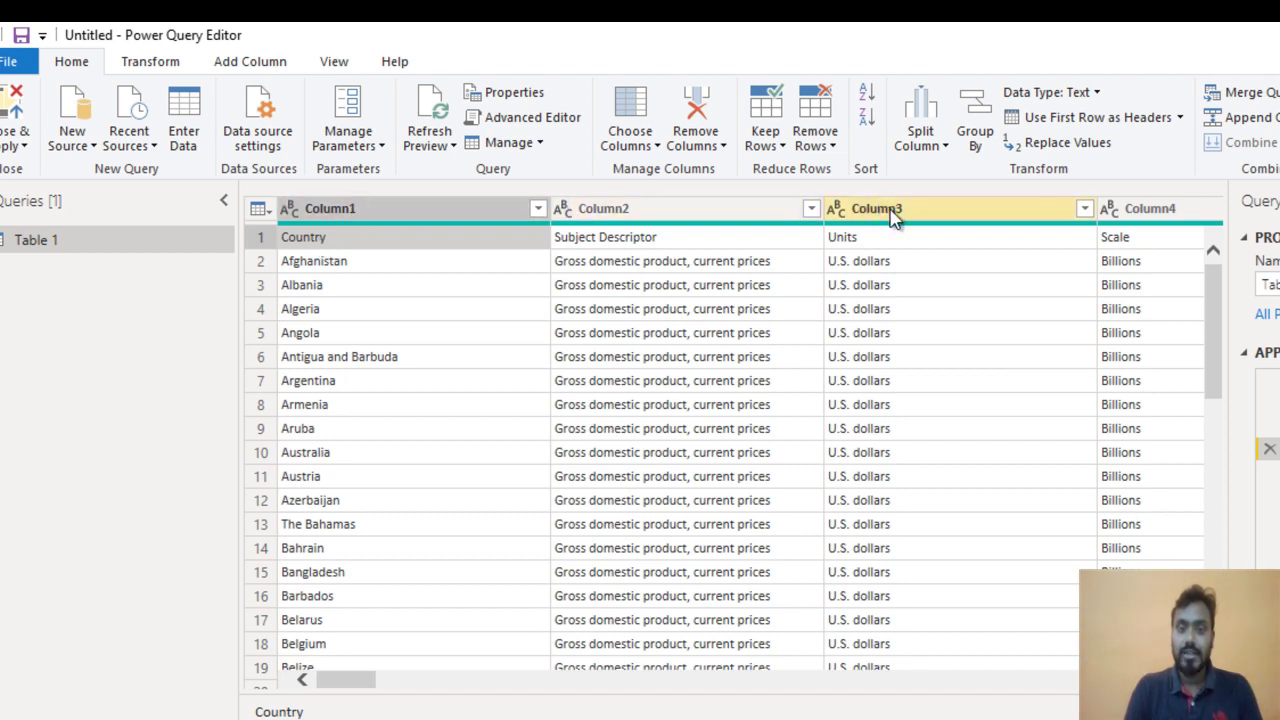
left_click(645, 250)
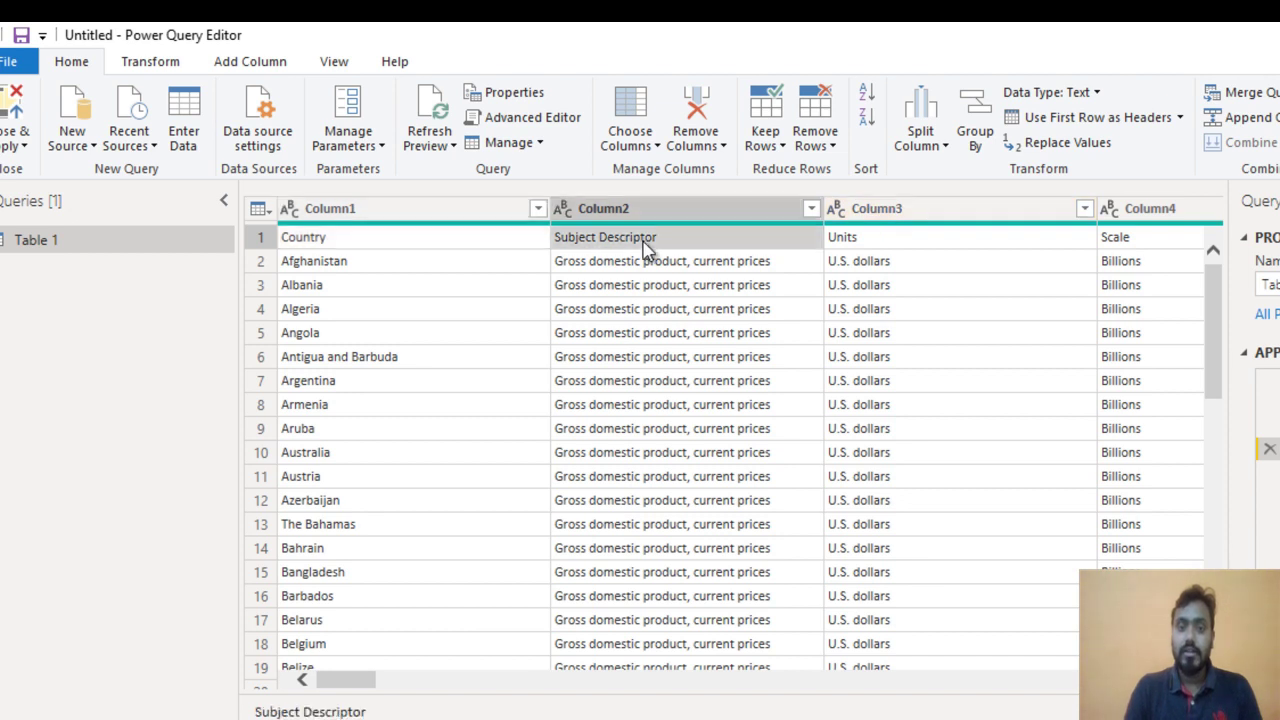
left_click(437, 240)
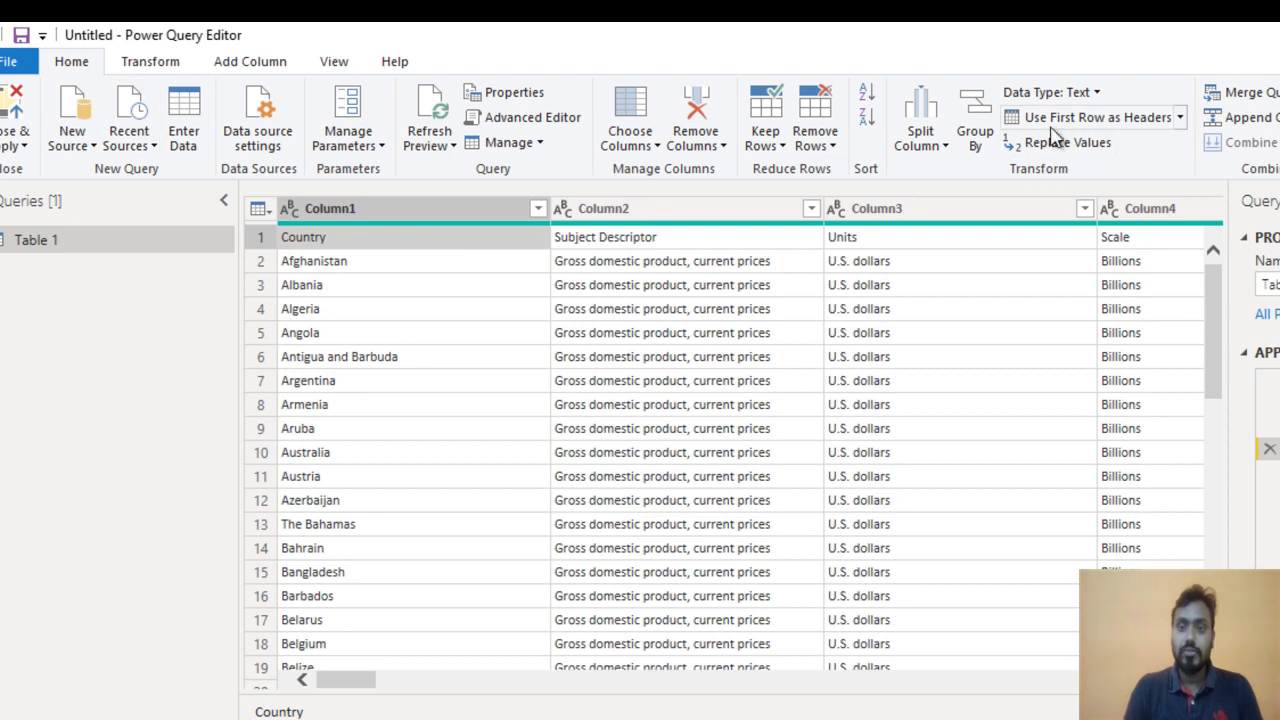
left_click(1135, 118)
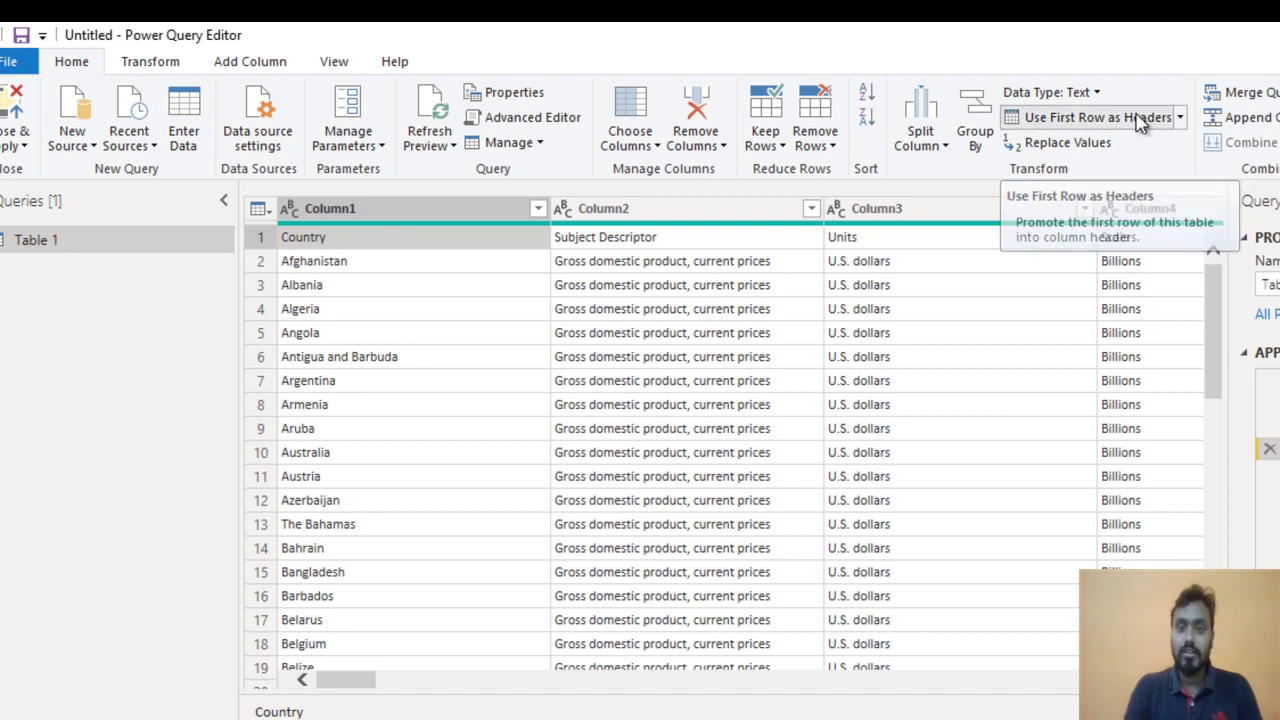
Examine the promoted headers and the values across the columns from Country to the first year columns
left_click(370, 237)
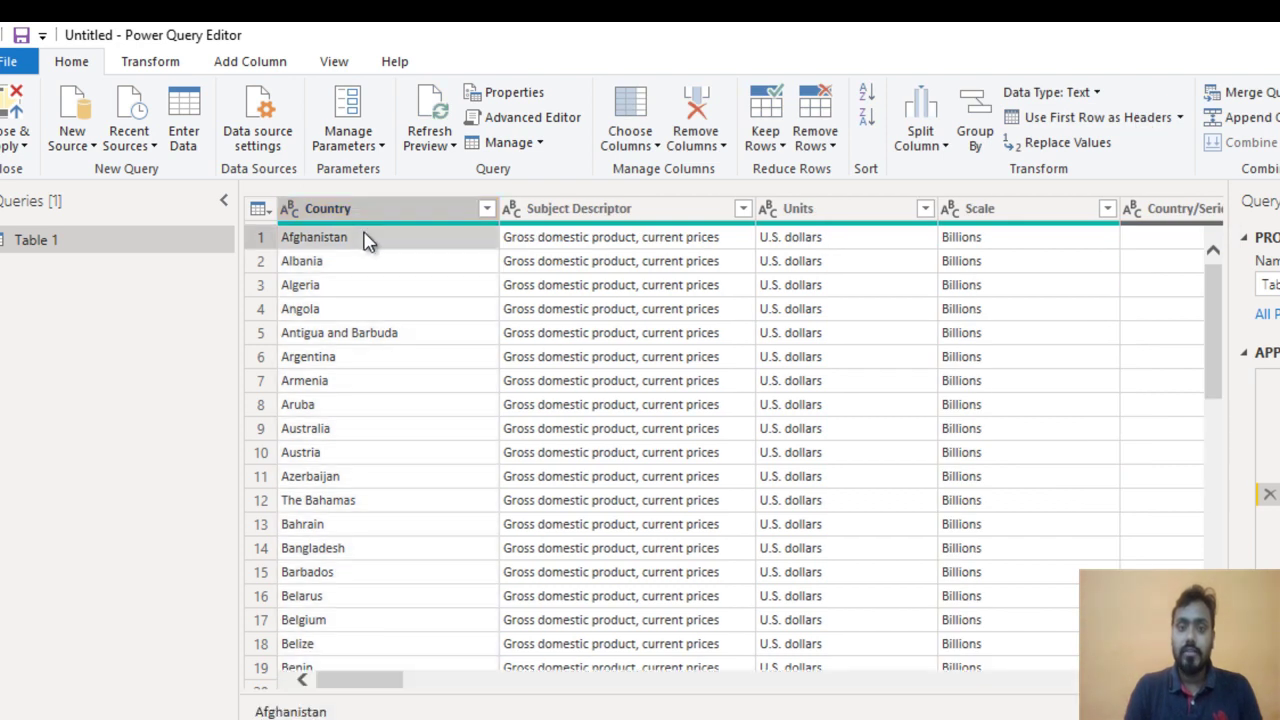
key("Right")
key("Right")
key("Right")
key("Right")
key("Right")
key("Right")
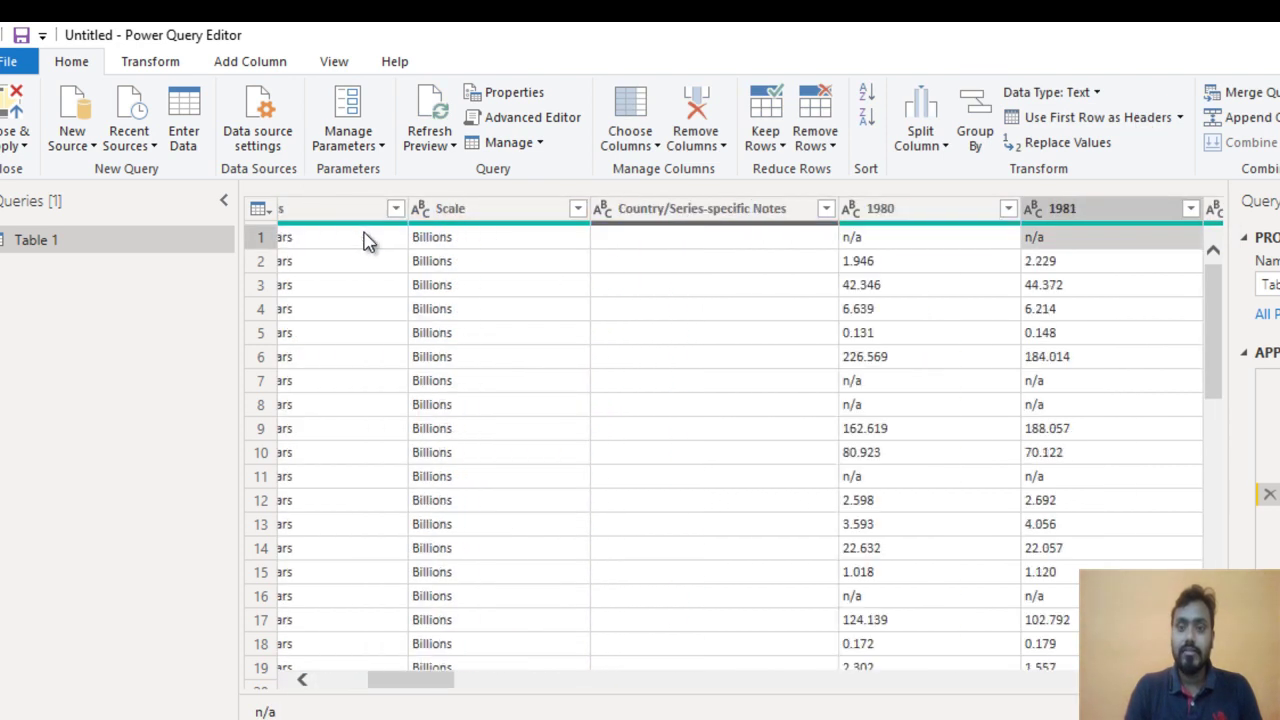
key("Right")
key("Left")
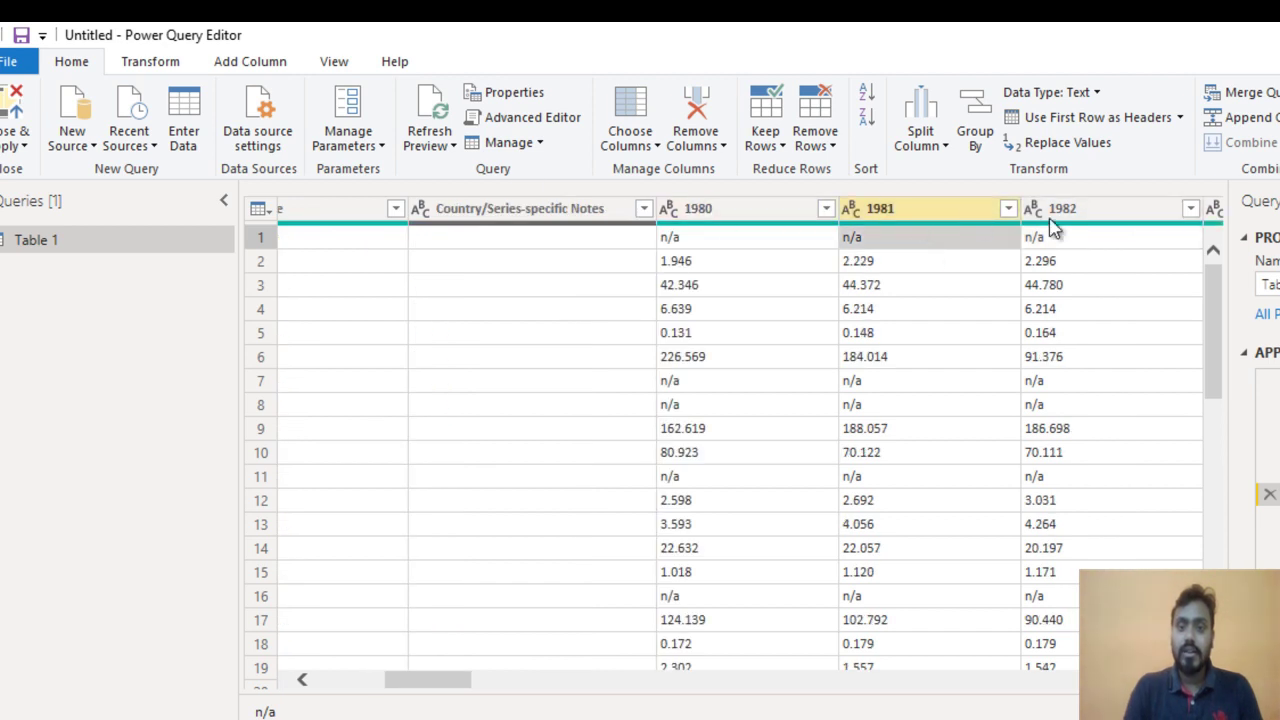
left_click(746, 243)
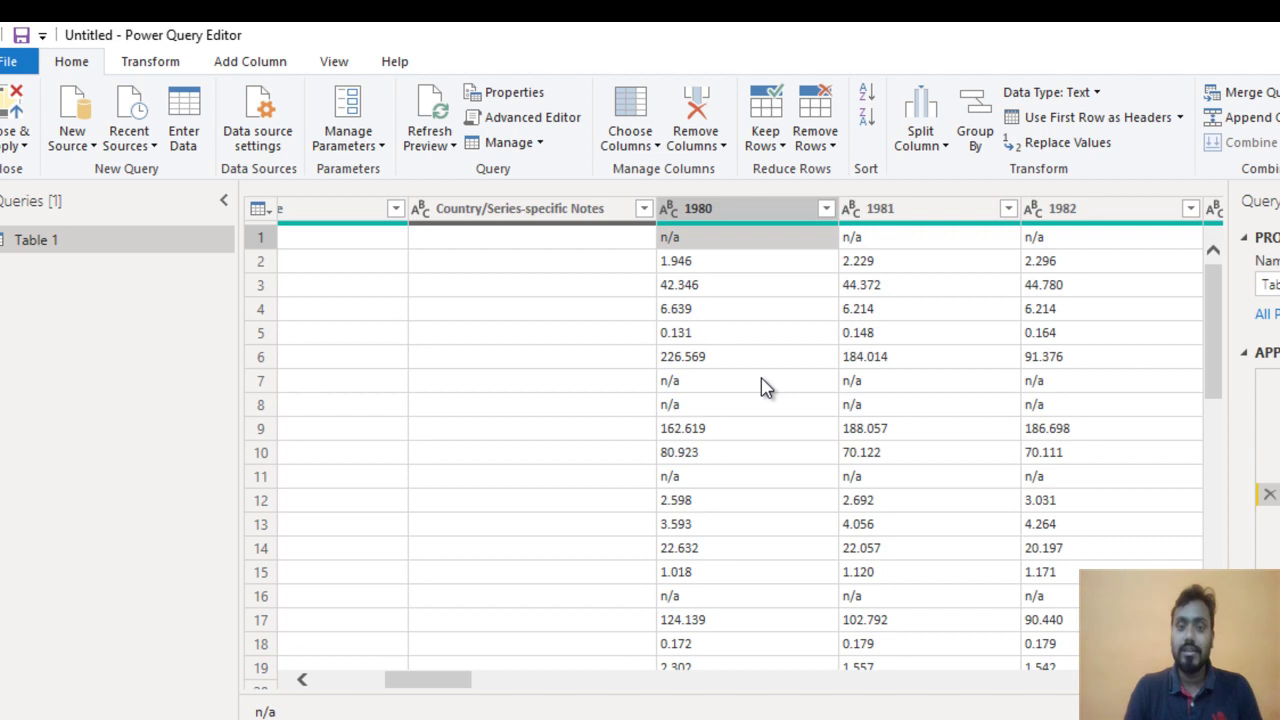
key("Down")
key("Down")
key("ctrl+space")
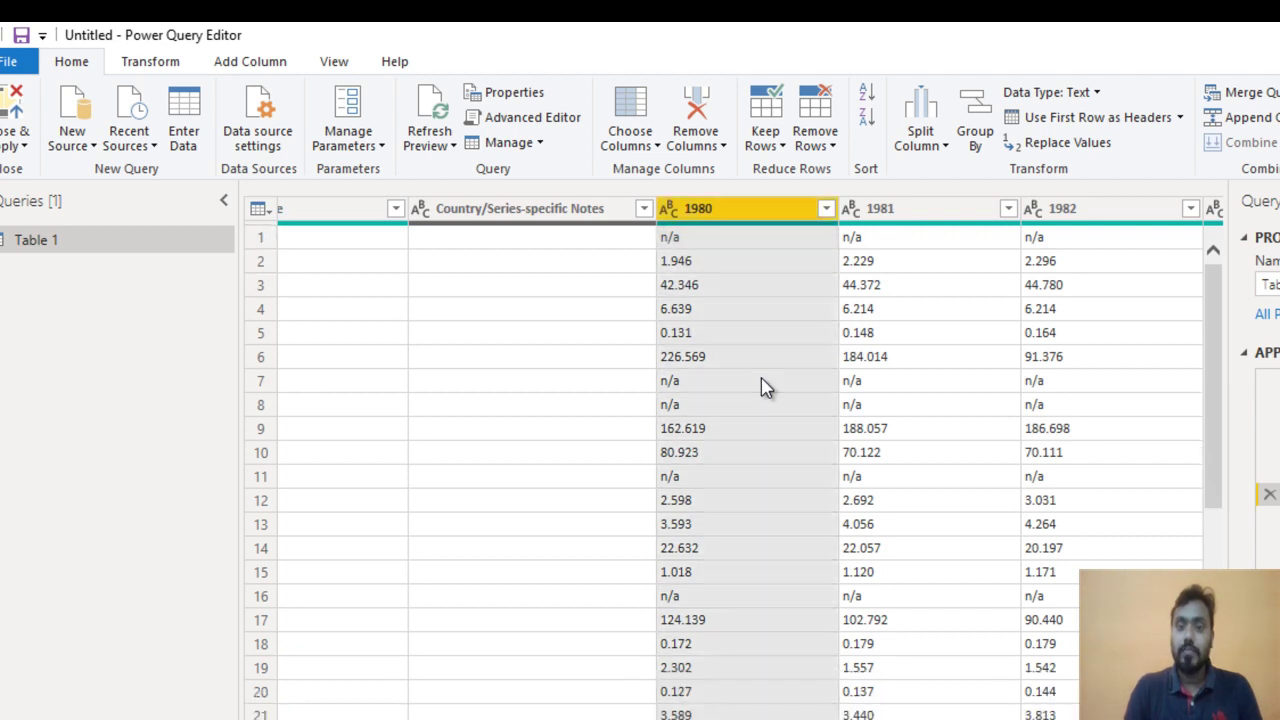
key("Right")
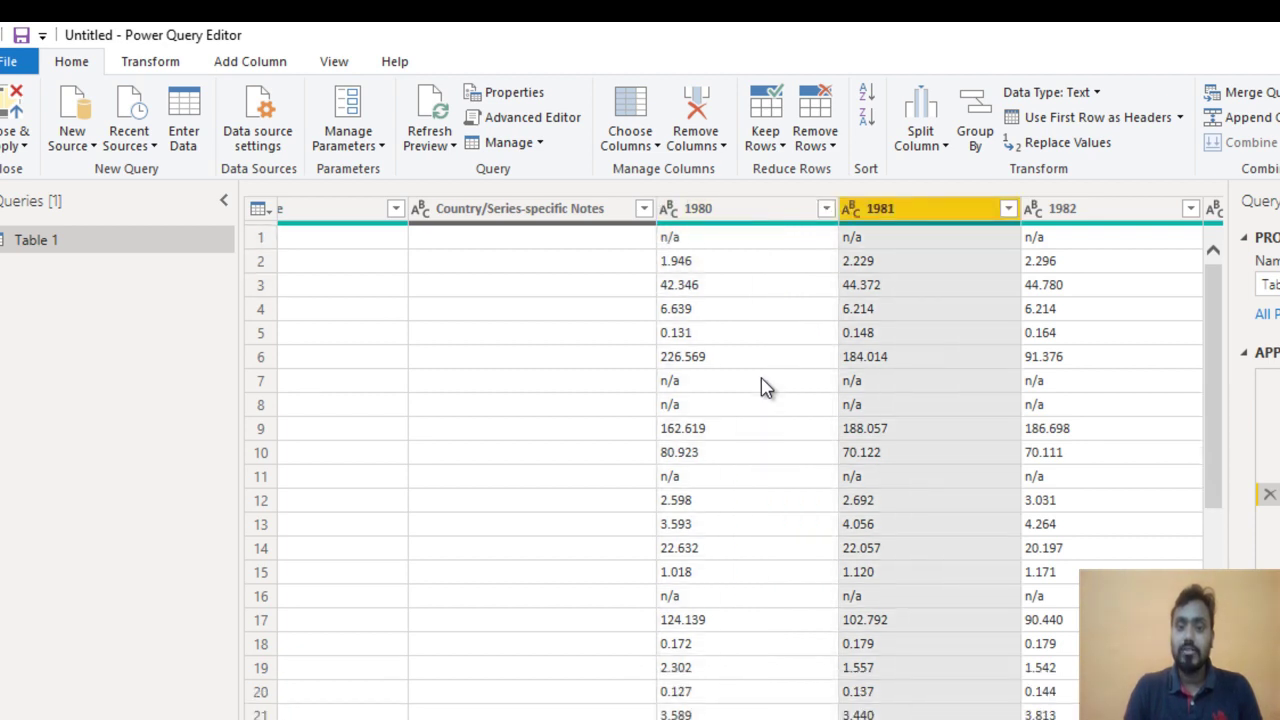
key("Right")
key("Right")
key("Left")
key("Left")
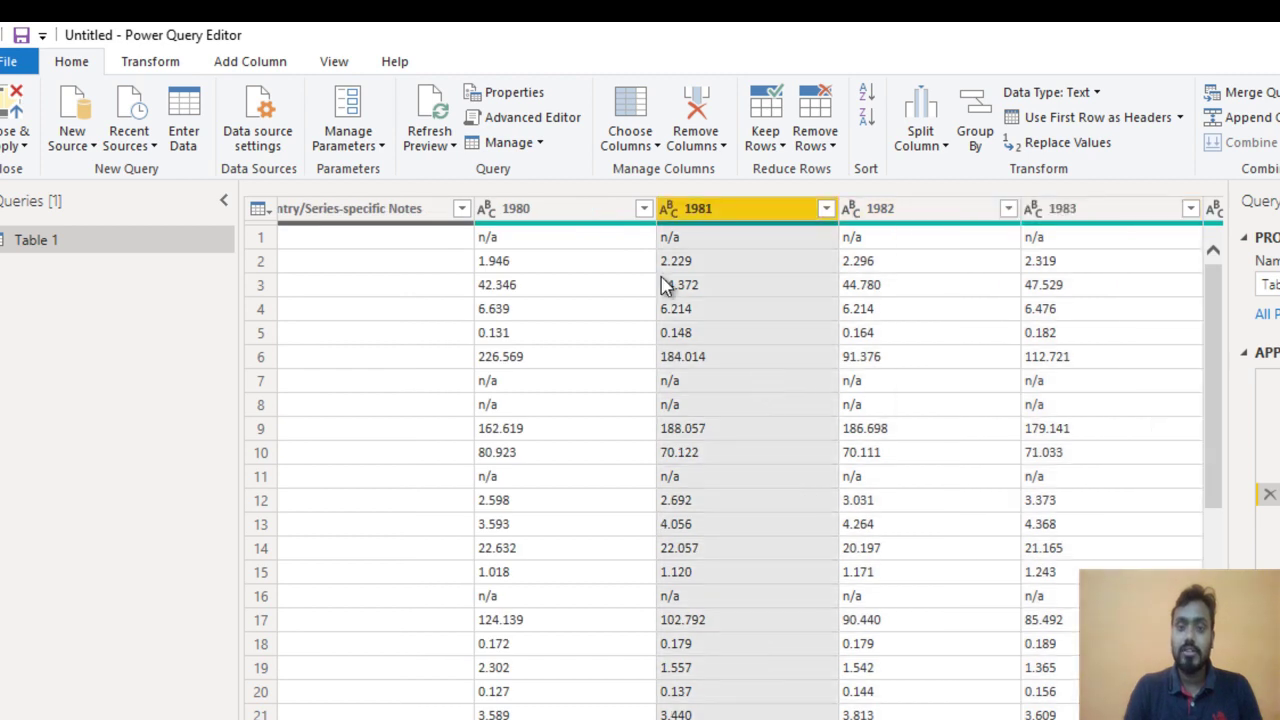
Replace every n/a value with 0 in all the year columns from 1980 to 2020
left_click(571, 225)
left_click(709, 214, "ctrl")
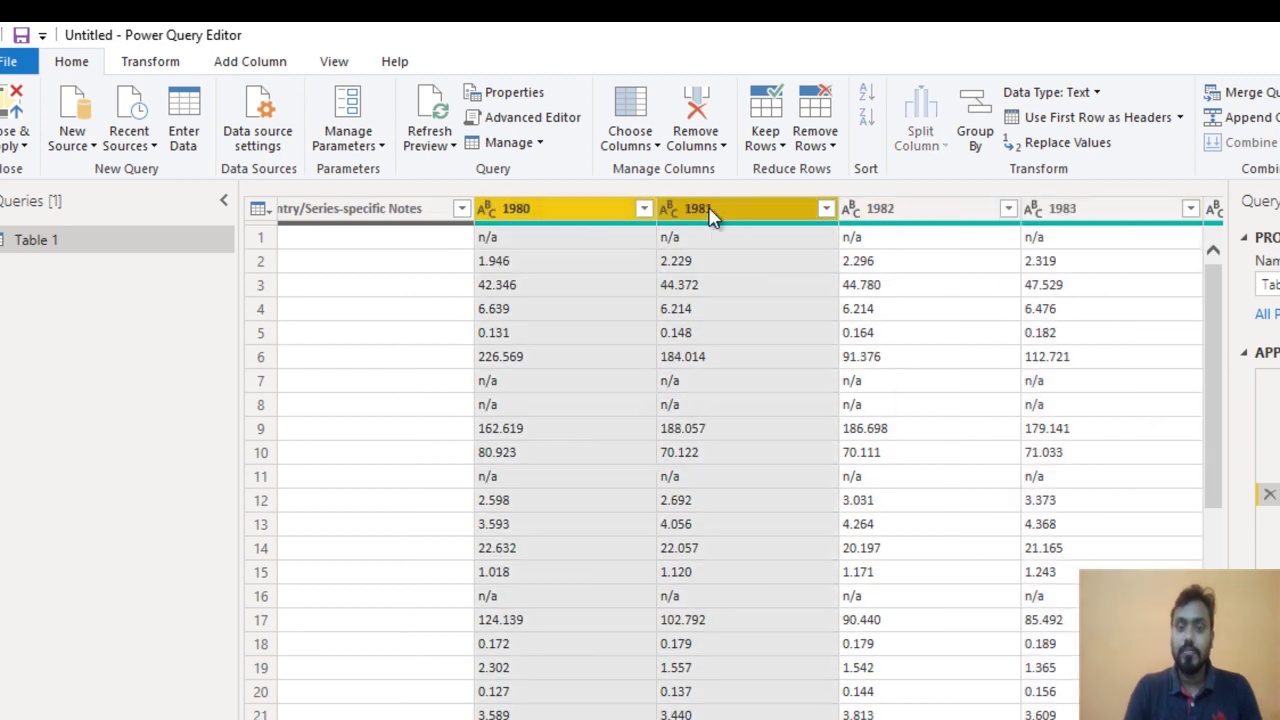
key("shift+Right")
key("shift+Right")
key("shift+Left")
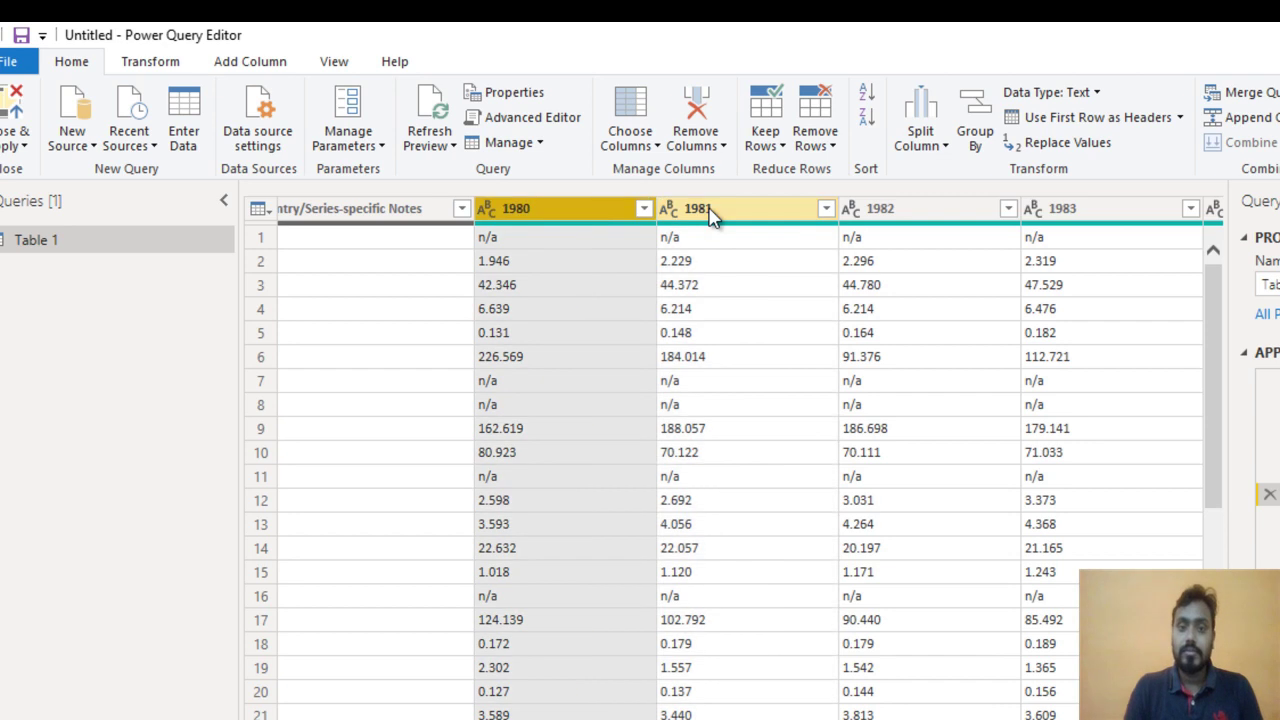
key("shift+Right")
key("shift+Right")
key("shift+Right")
key("shift+Right")
key("shift+Right")
key("shift+Right")
key("shift+Right")
key("shift+Right")
key("shift+Right")
key("shift+Right")
key("shift+Right")
key("shift+Right")
key("shift+Right")
key("shift+Right")
key("shift+Right")
key("shift+Right")
key("shift+Right")
key("shift+Right")
key("shift+Right")
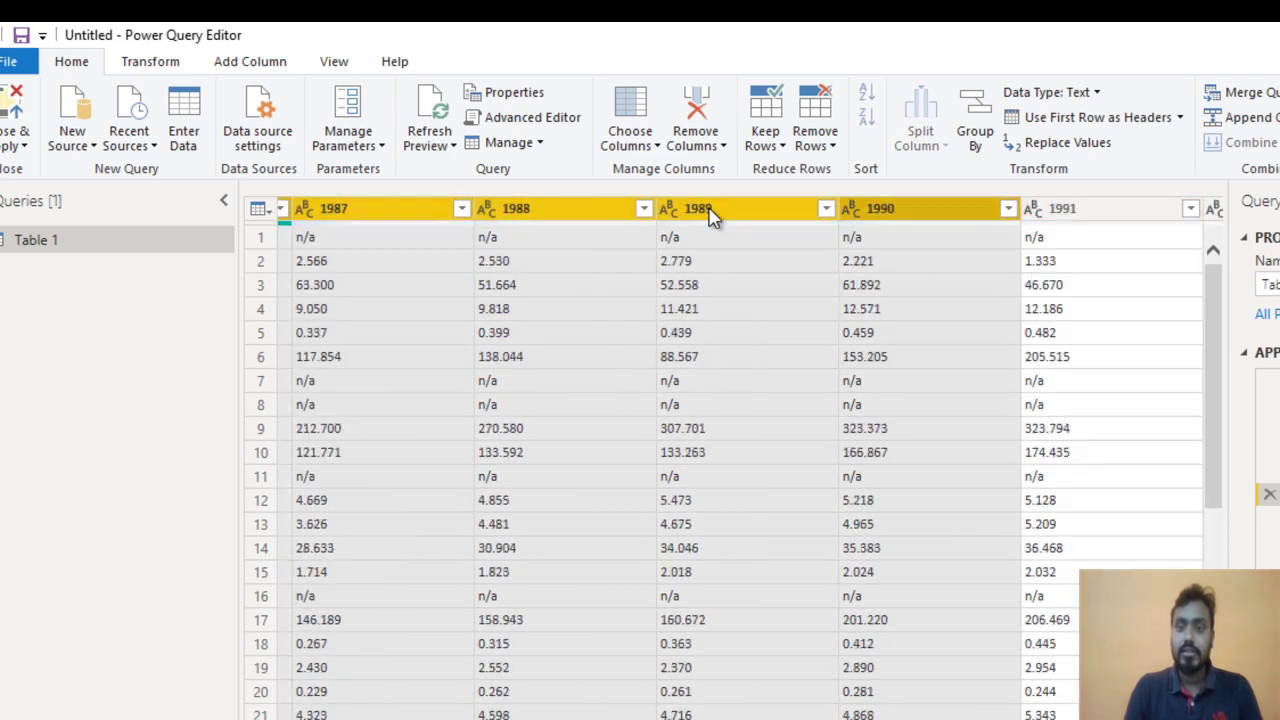
key("shift+Right")
key("shift+Right")
key("shift+Right")
key("shift+Right")
key("shift+Right")
key("shift+Right")
key("shift+Right")
key("shift+Right")
key("shift+Right")
key("shift+Right")
key("shift+Right")
key("shift+Right")
key("shift+Right")
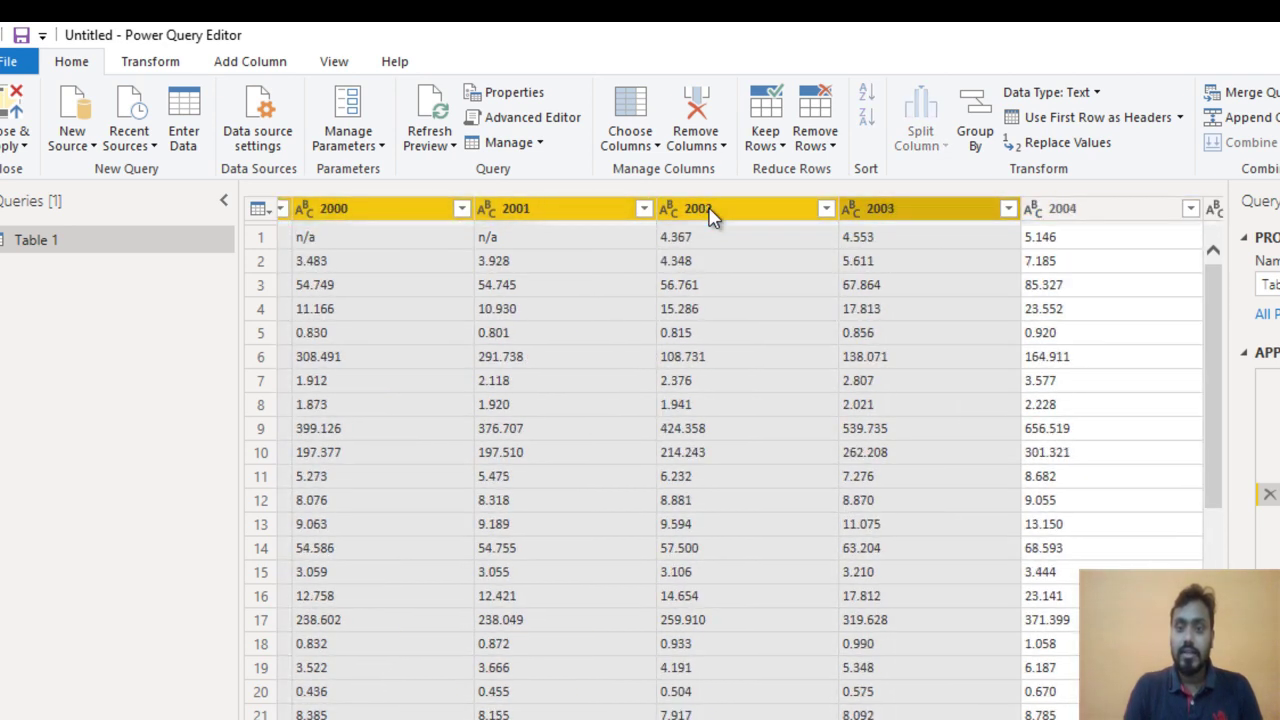
key("shift+Right")
key("shift+Right")
key("shift+Right")
key("shift+Right")
key("shift+Right")
key("shift+Right")
key("shift+Right")
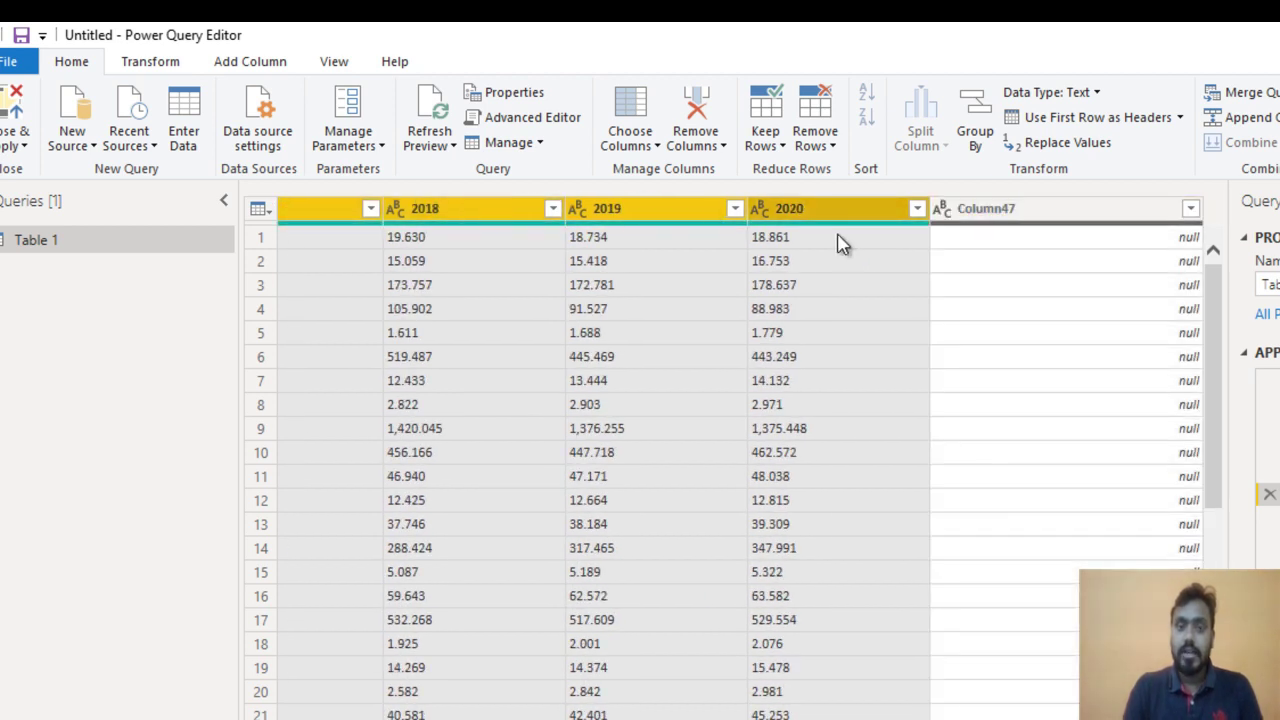
left_click(171, 64)
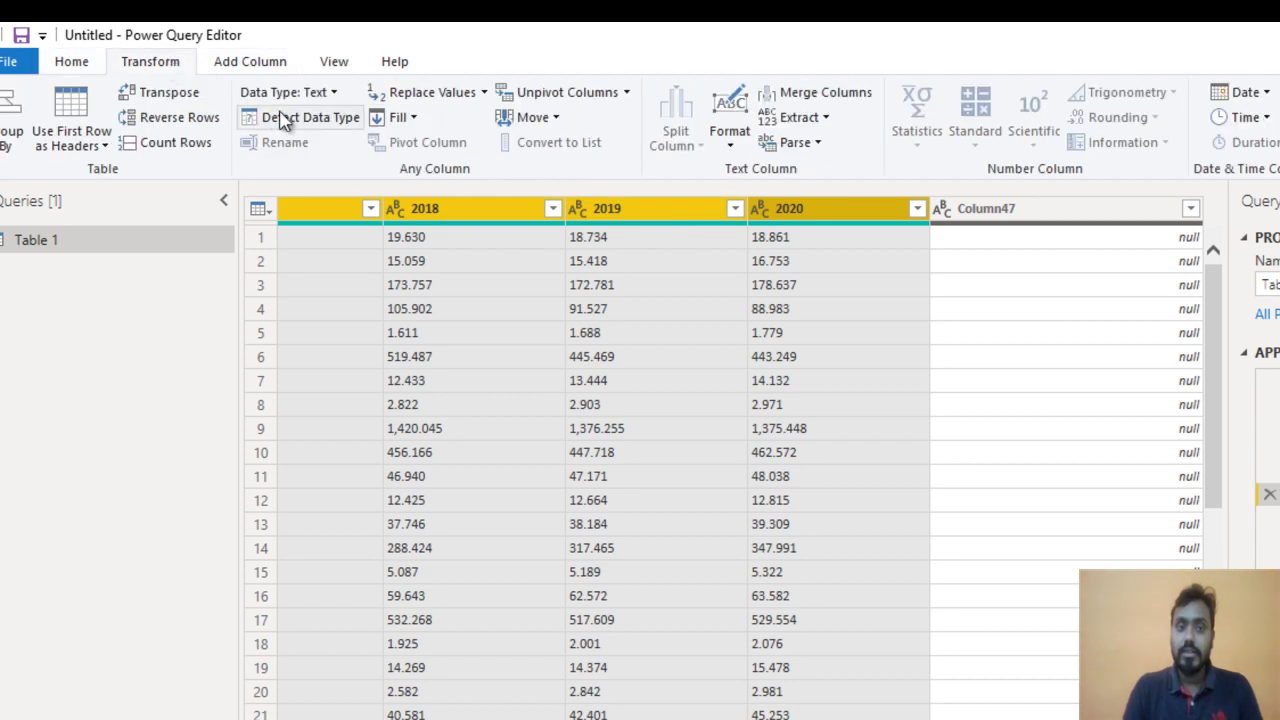
left_click(430, 94)
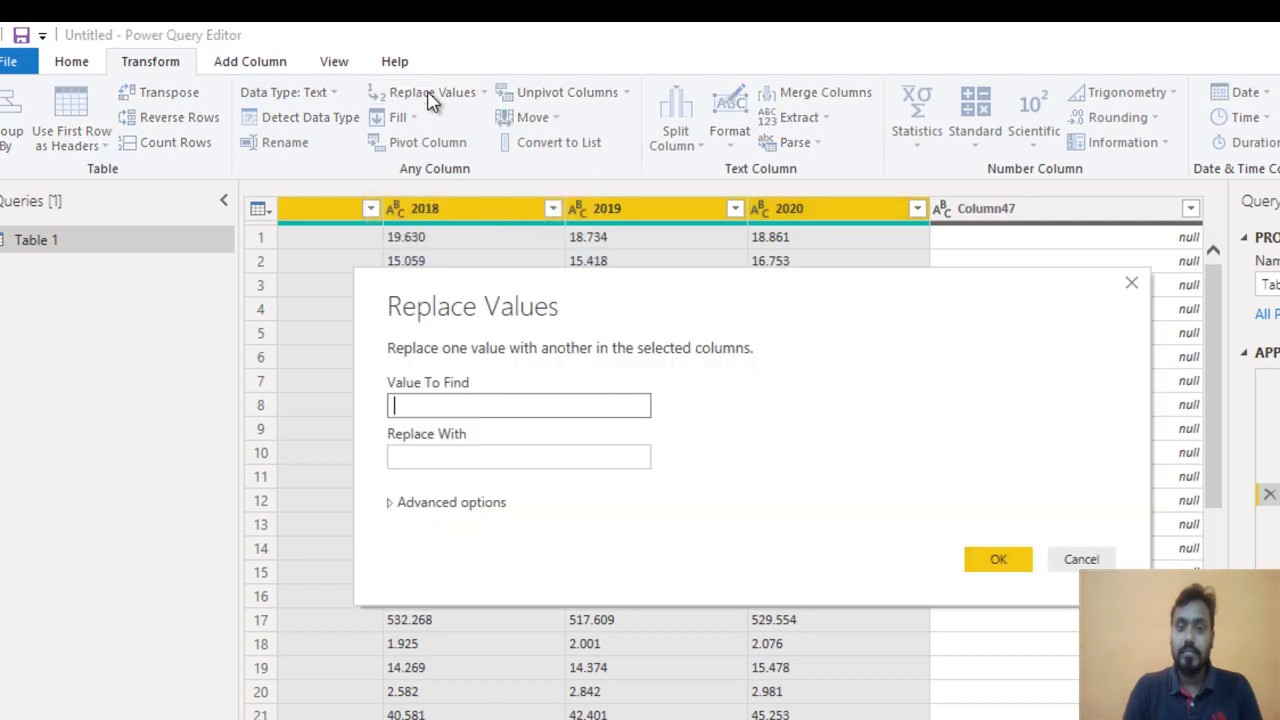
type("n/a")
left_click(505, 467)
left_click(505, 457)
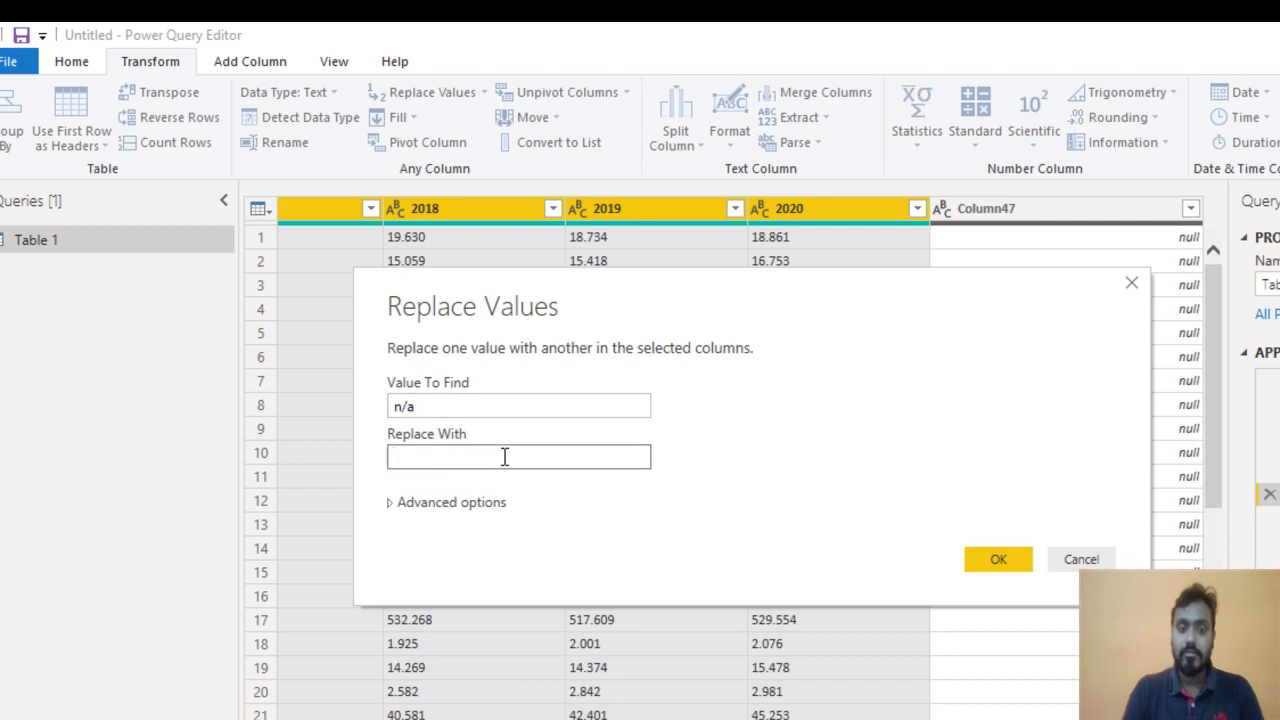
left_click(998, 558)
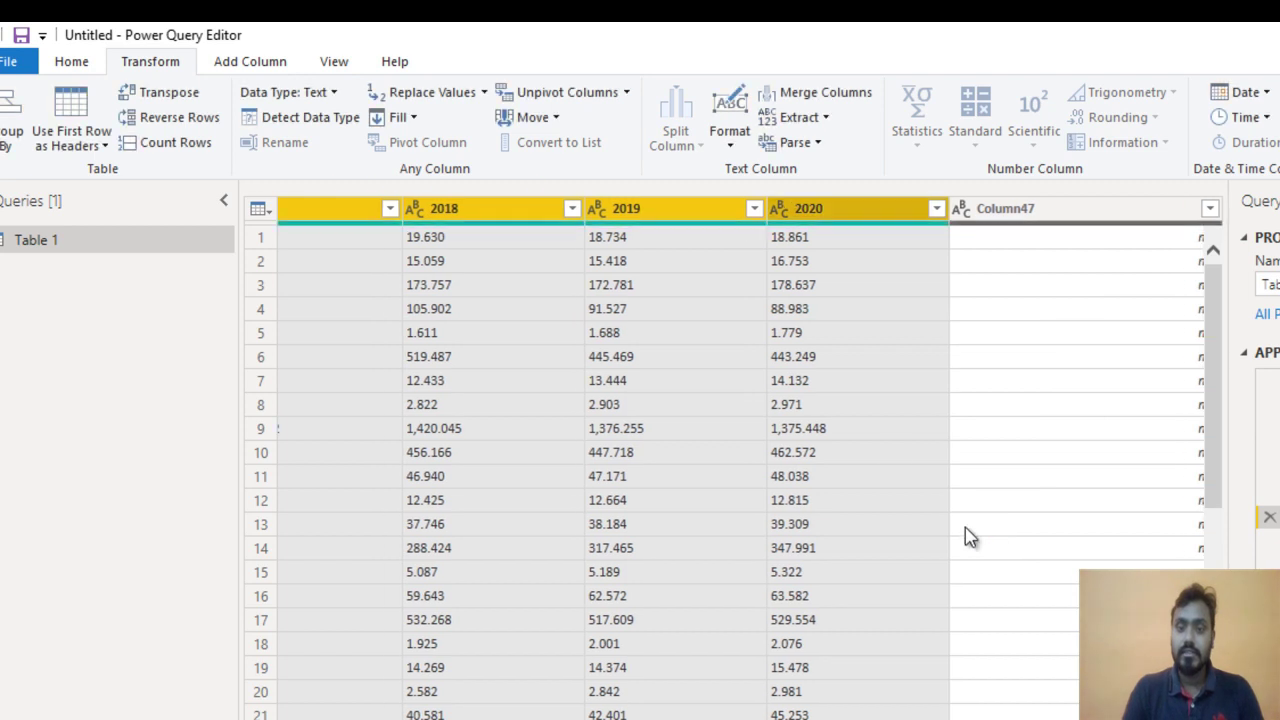
Check the replaced values in the first rows of the year columns from 1980 to 1988
left_click(866, 362)
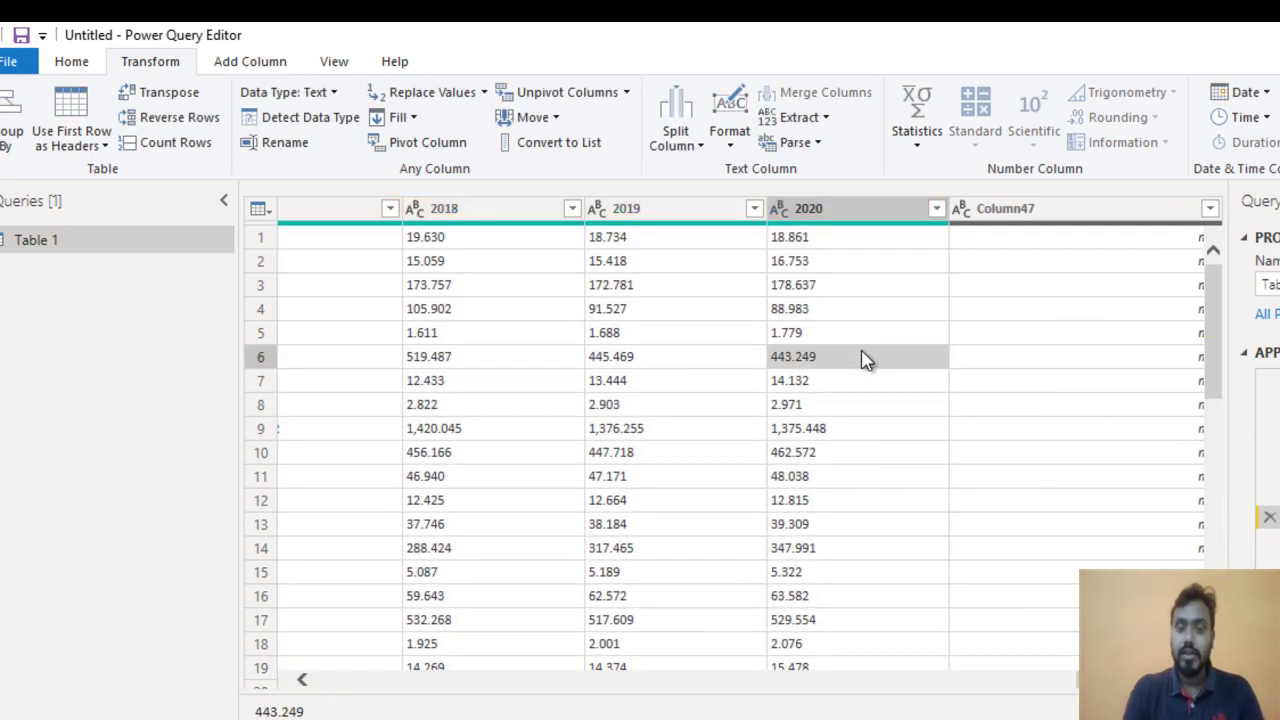
key("ctrl+Home")
key("Right")
key("Right")
key("Right")
key("Right")
key("Right")
key("Right")
key("Left")
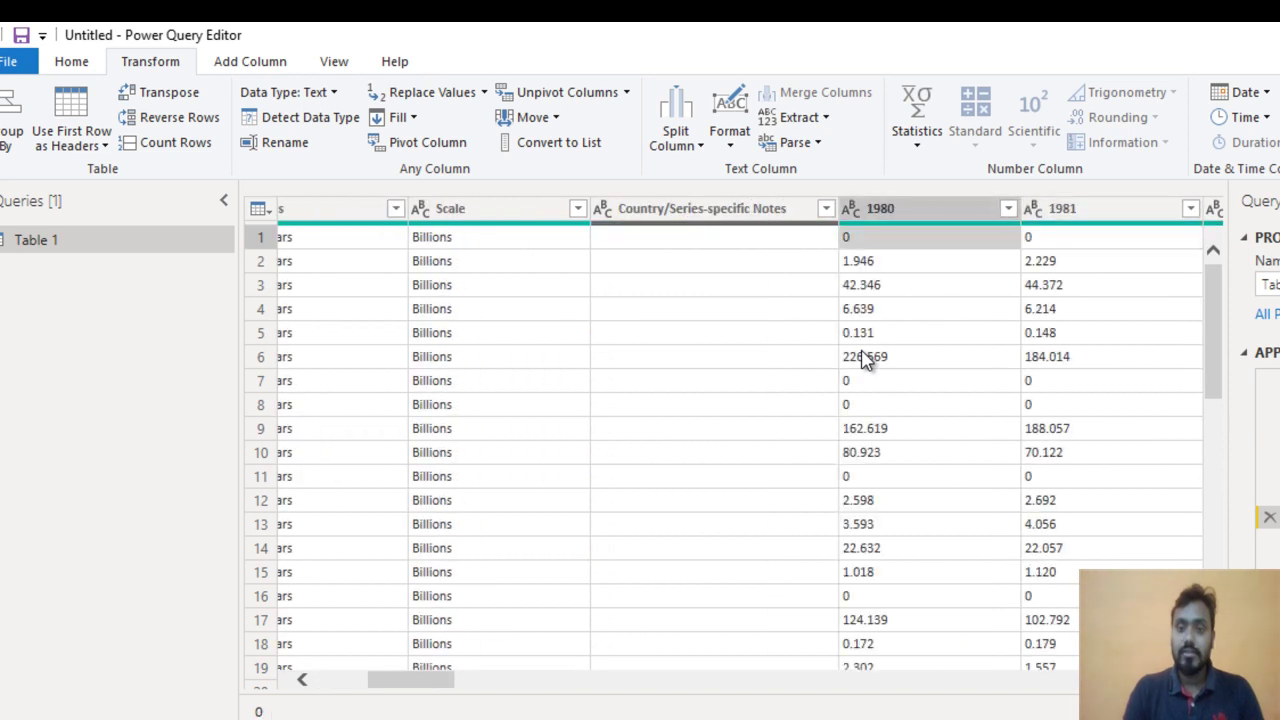
key("Right")
key("Right")
key("Right")
key("Right")
key("Right")
key("Right")
key("Right")
key("Right")
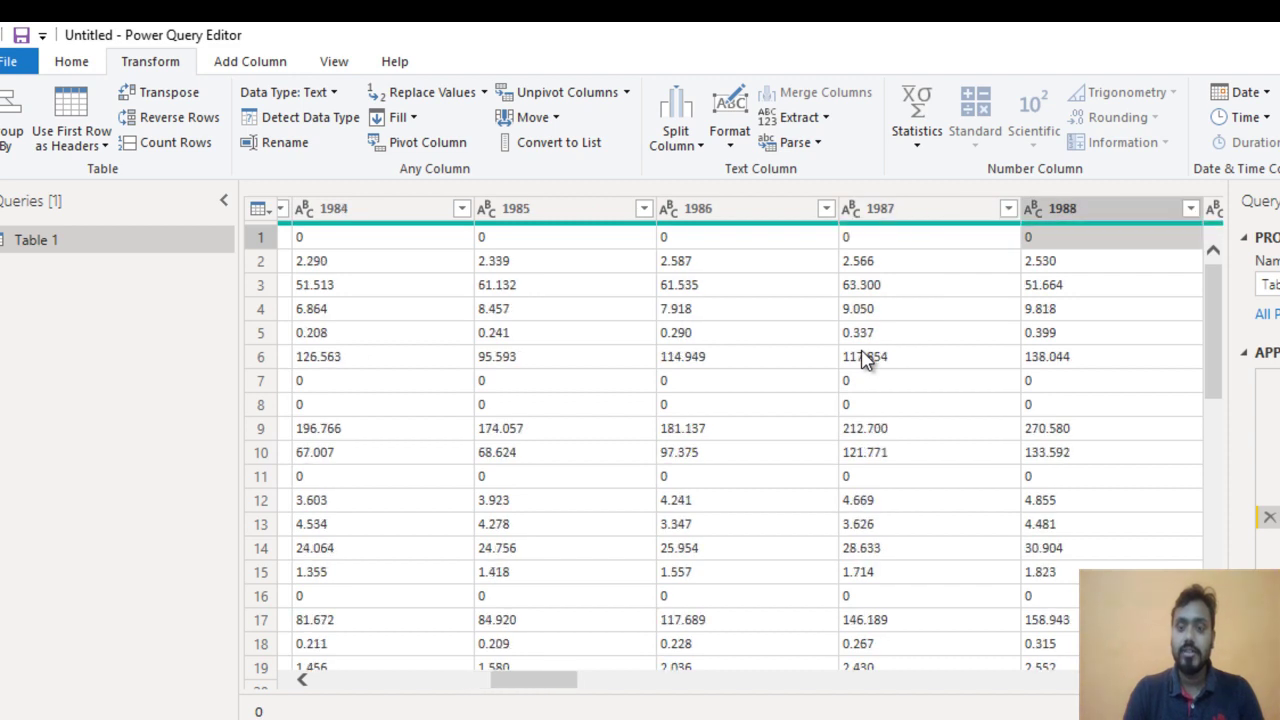
Remove the empty Column47 at the end of the table
key("ctrl+End")
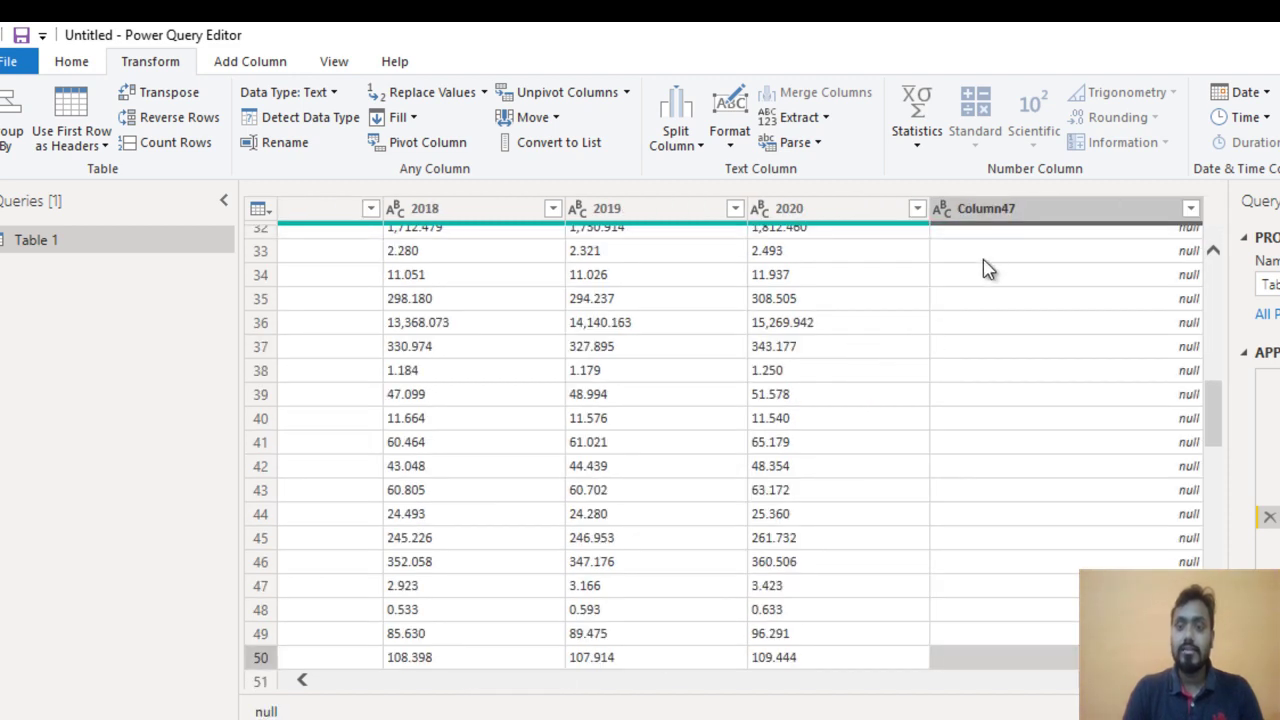
left_click(1040, 218)
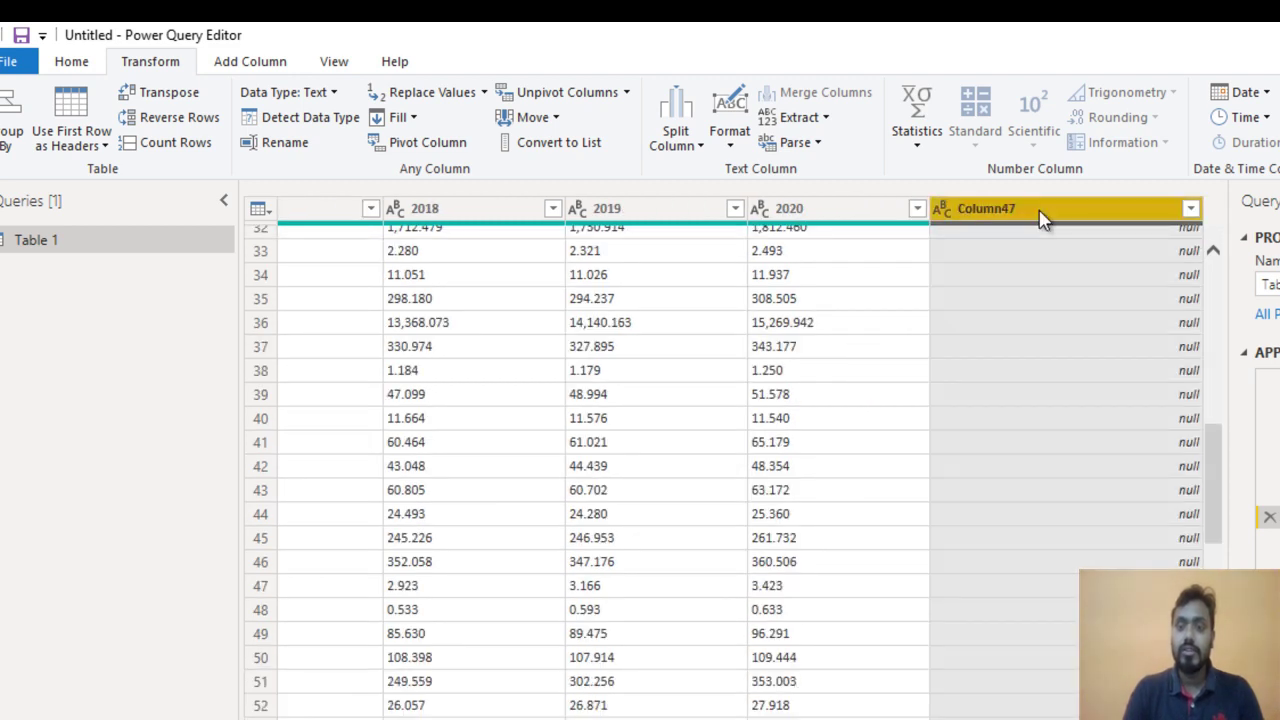
left_click(72, 62)
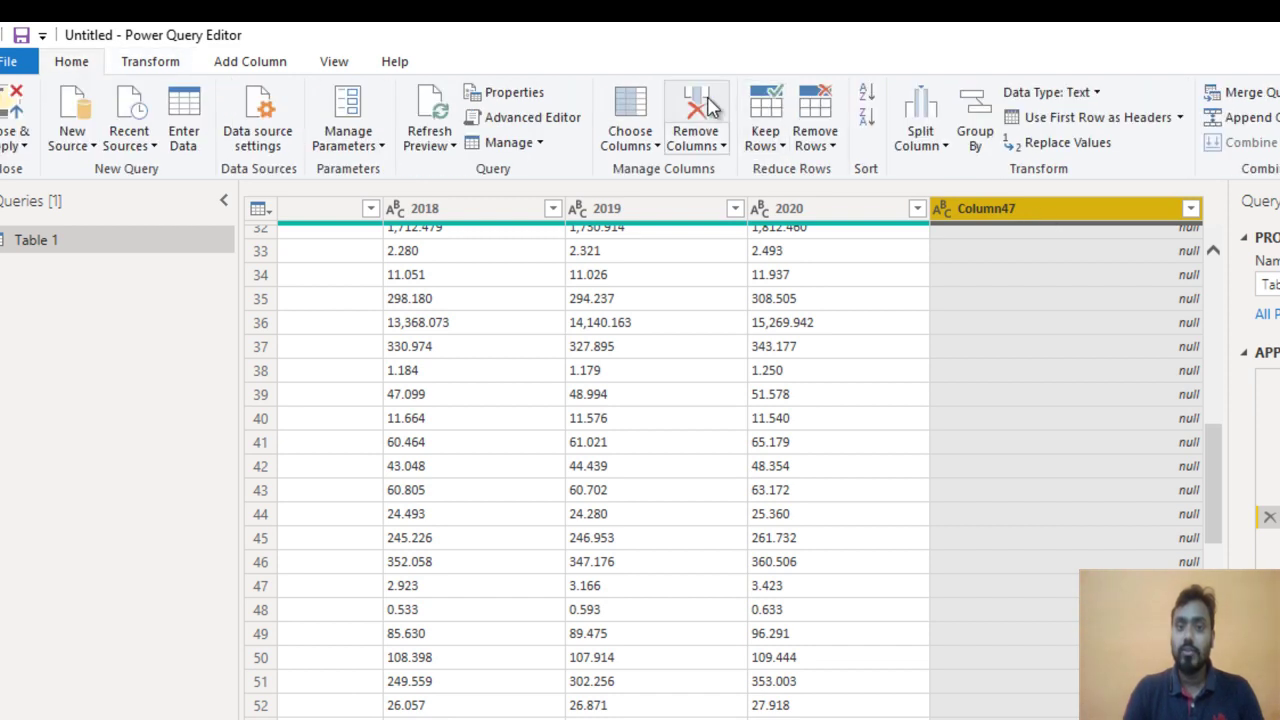
left_click(708, 105)
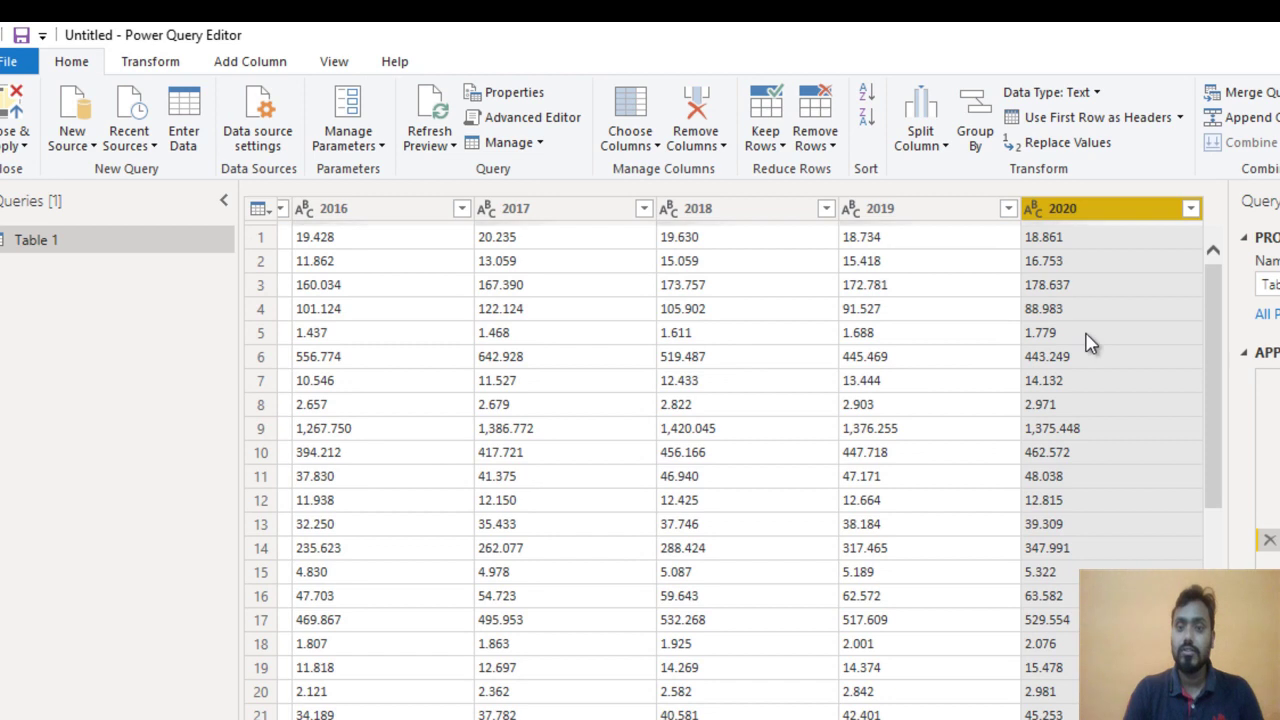
key("Up")
key("Up")
key("Up")
key("Up")
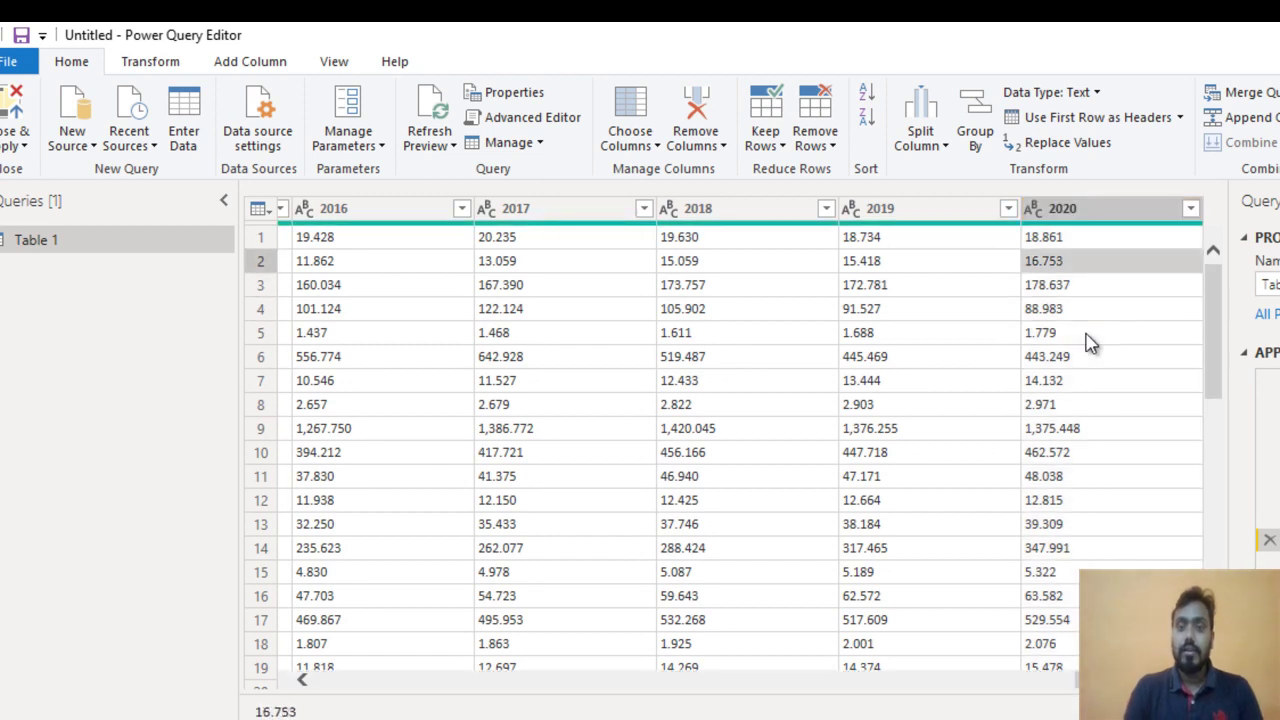
key("ctrl+space")
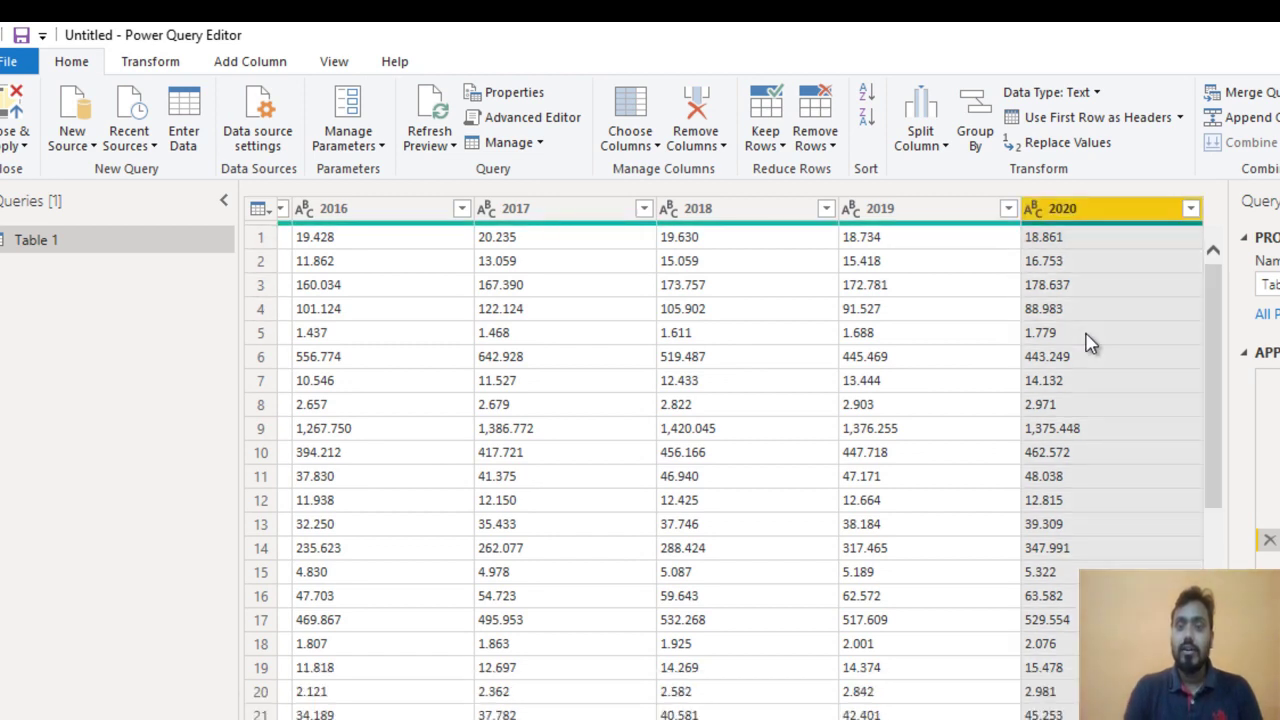
key("Left")
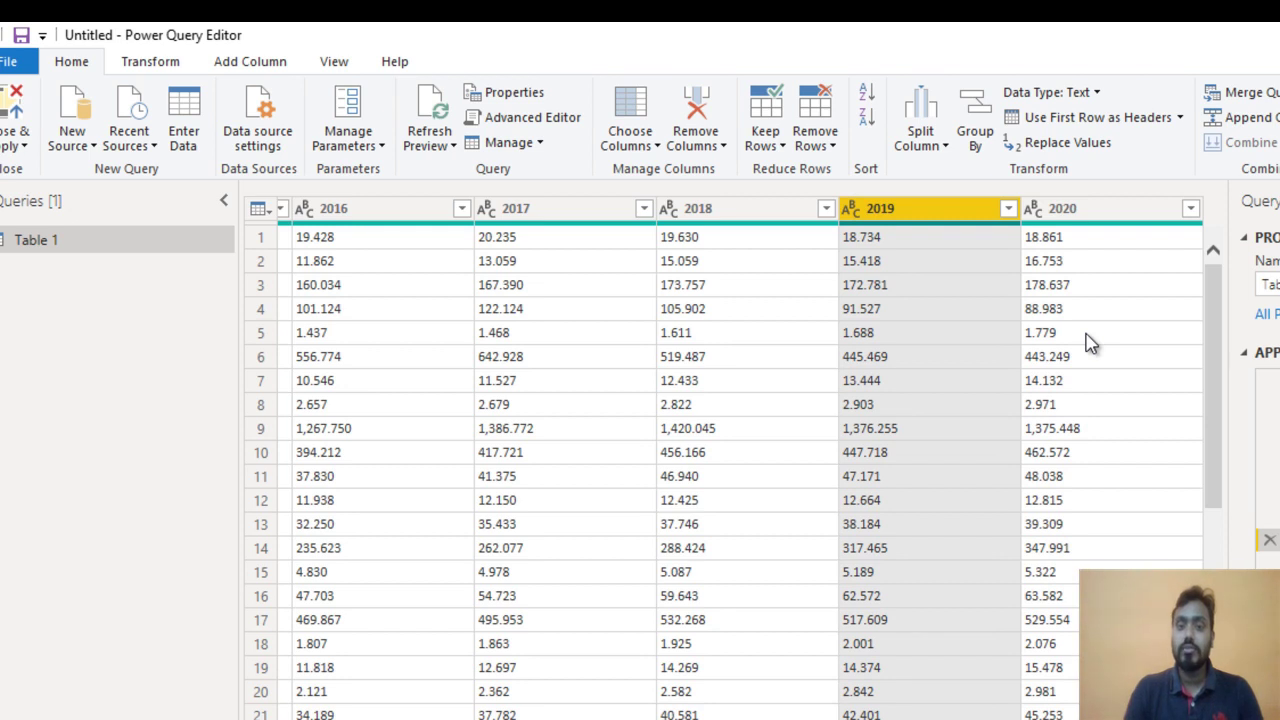
key("Right")
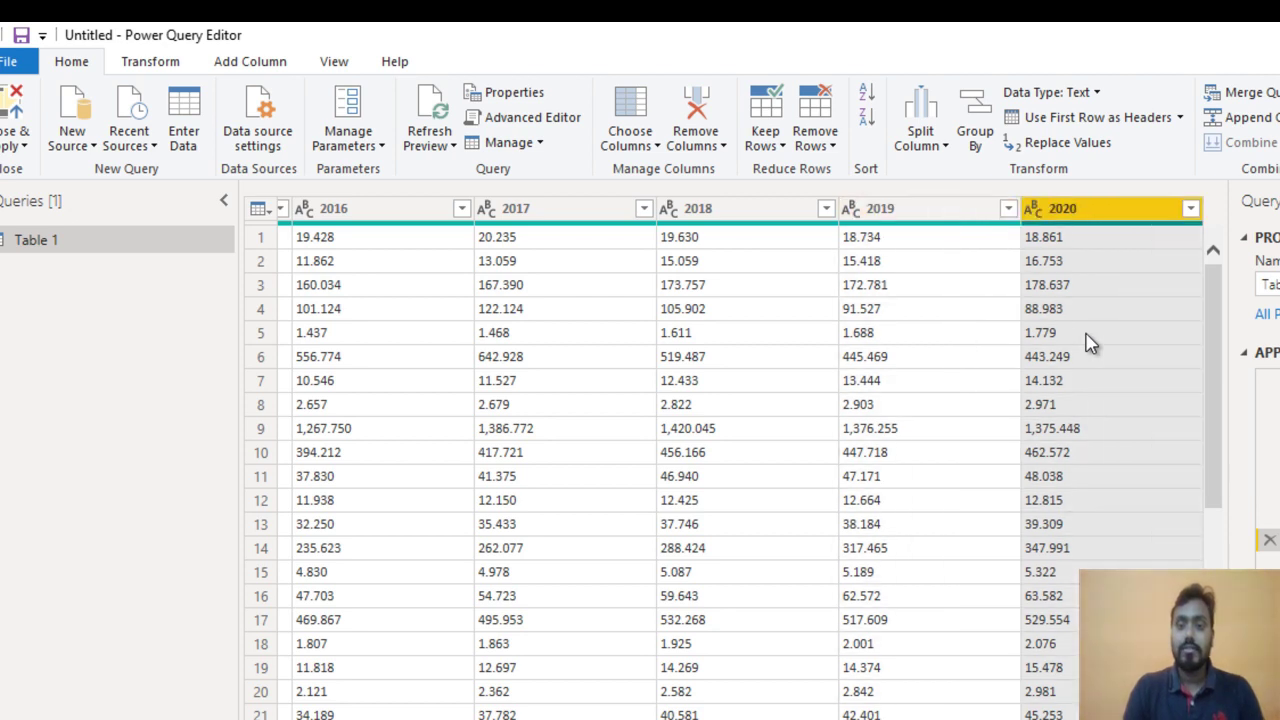
key("Left")
key("Left")
key("Right")
key("Right")
left_click(900, 222, "ctrl")
Unpivot all the year columns from 1980 to 2020 into attribute and value pairs
left_click(798, 222)
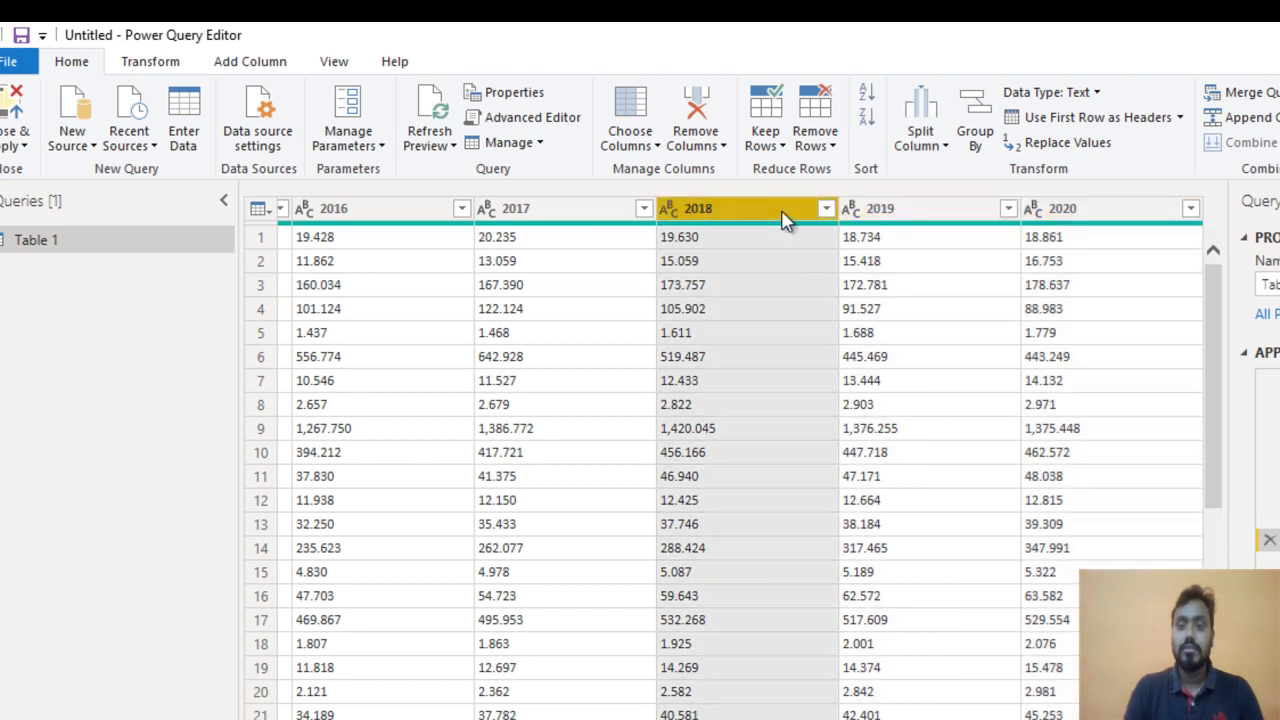
left_click(1072, 220)
key("shift+Left")
key("shift+Left")
key("shift+Left")
key("shift+Left")
key("shift+Left")
key("shift+Left")
key("shift+Left")
key("shift+Left")
key("shift+Left")
key("shift+Left")
key("shift+Left")
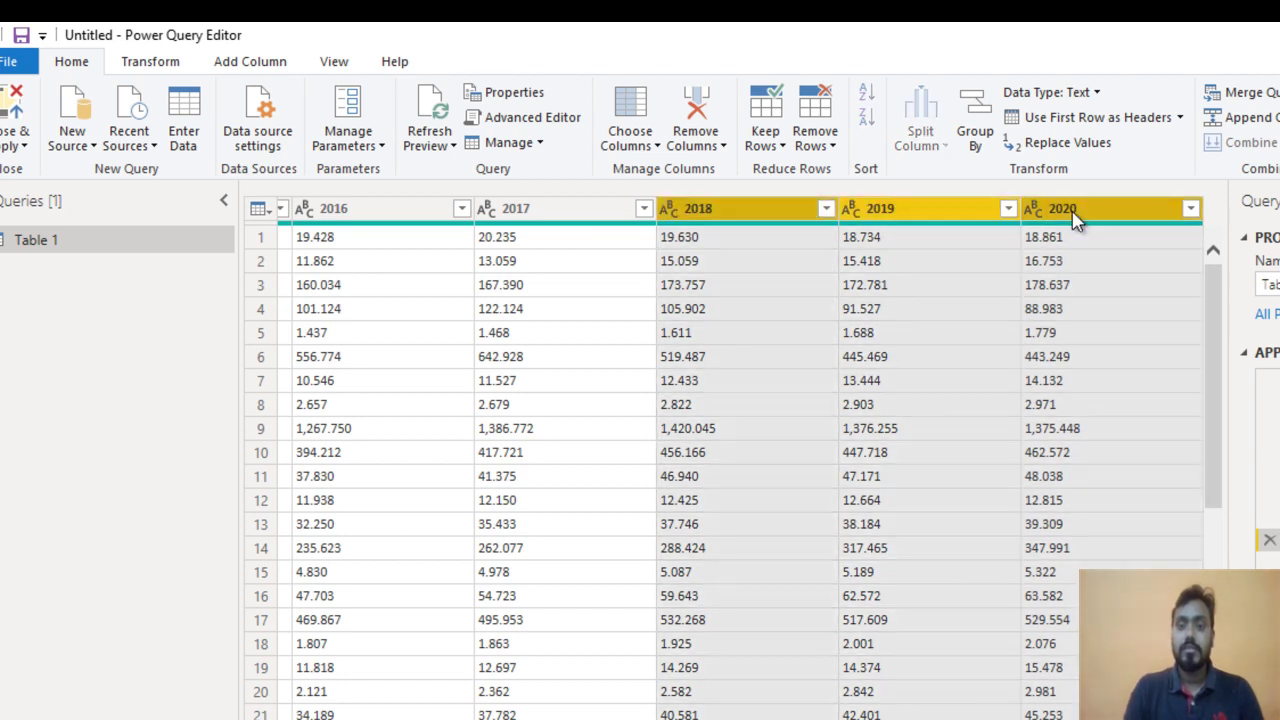
key("shift+Left")
key("shift+Left")
key("shift+Left")
key("shift+Left")
key("shift+Left")
key("shift+Left")
key("shift+Left")
key("shift+Left")
key("shift+Left")
key("shift+Left")
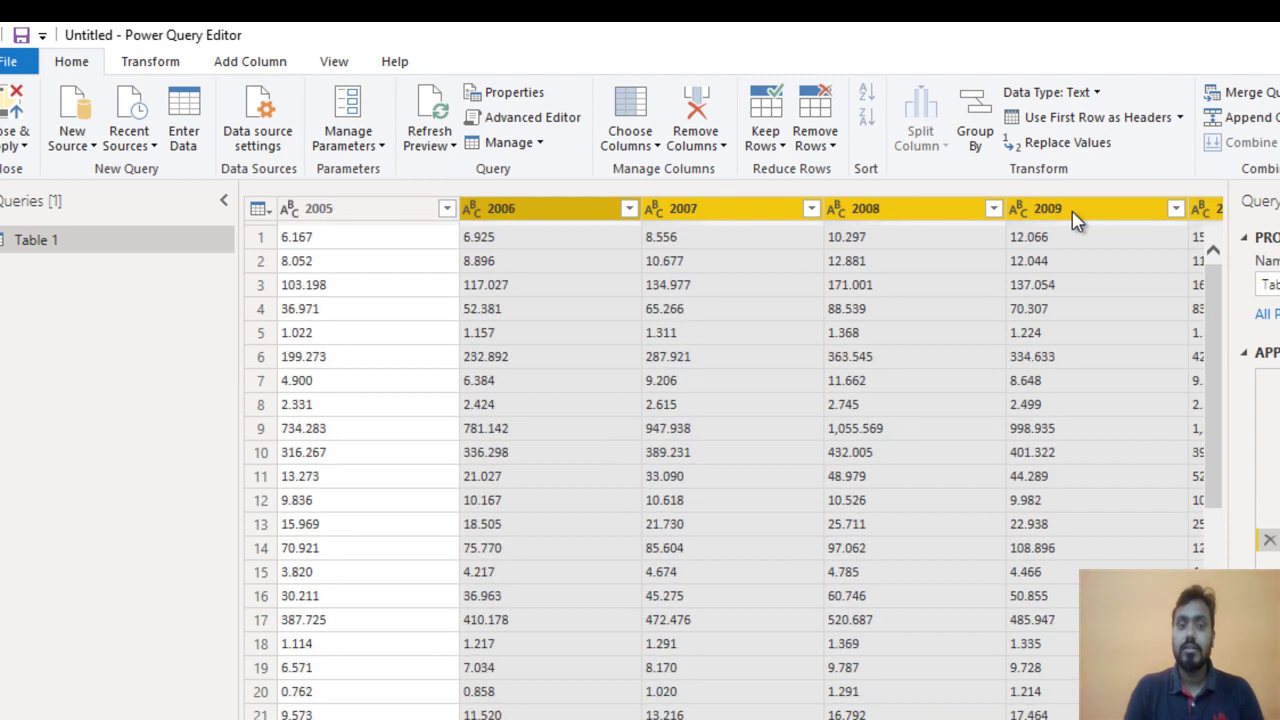
key("shift+Left")
key("shift+Left")
key("shift+Left")
key("shift+Left")
key("shift+Left")
key("shift+Left")
key("shift+Left")
key("shift+Left")
key("shift+Left")
key("shift+Left")
key("shift+Left")
key("shift+Left")
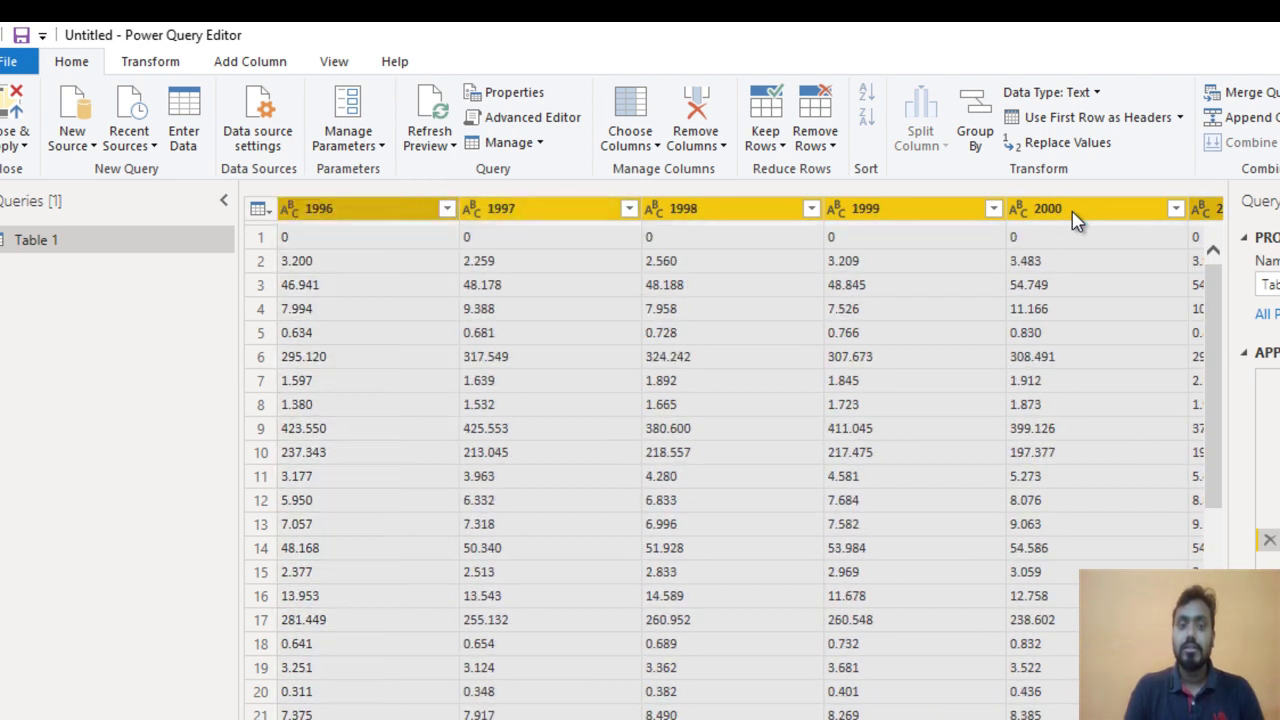
key("shift+Left")
key("shift+Left")
key("shift+Left")
key("shift+Left")
key("shift+Left")
key("shift+Left")
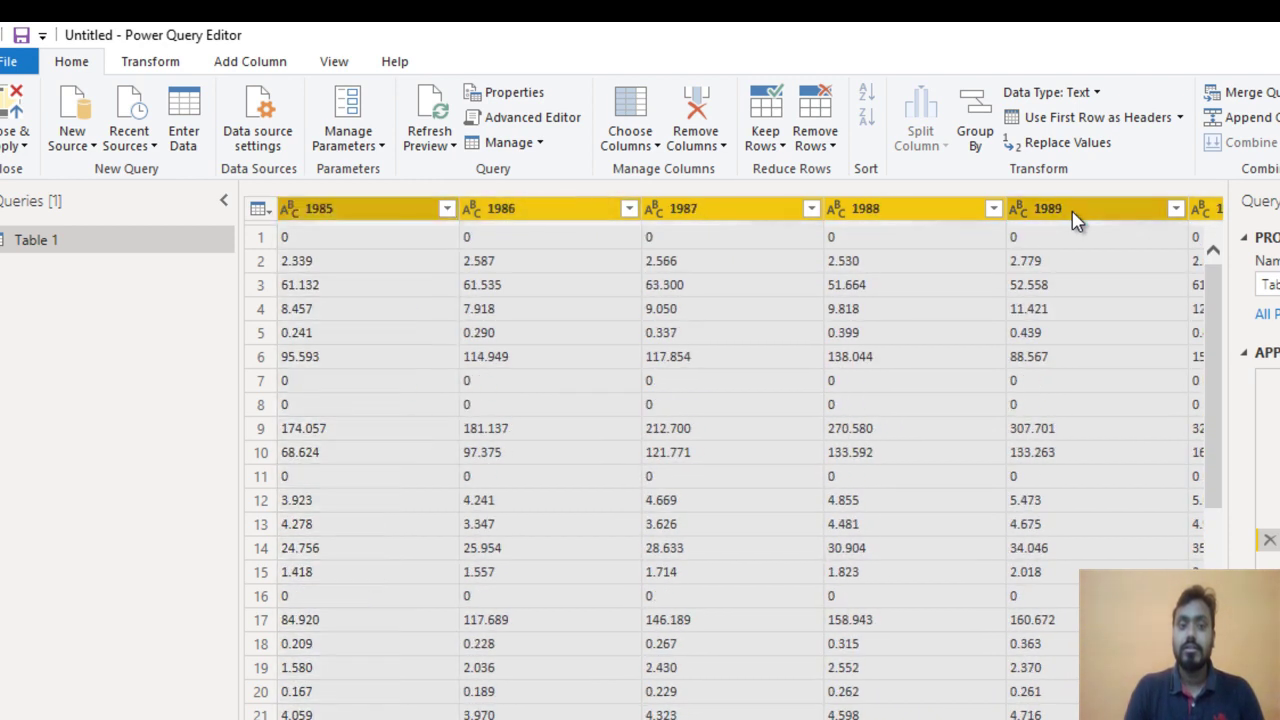
key("shift+Left")
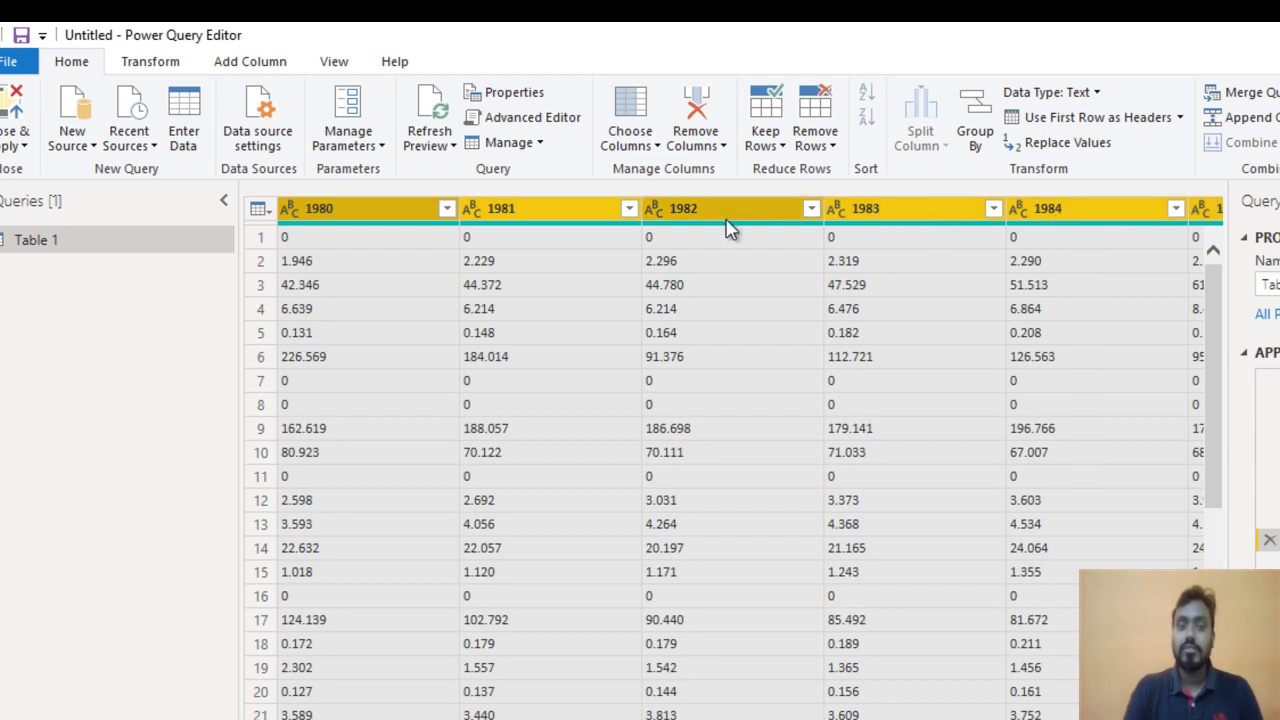
left_click(148, 62)
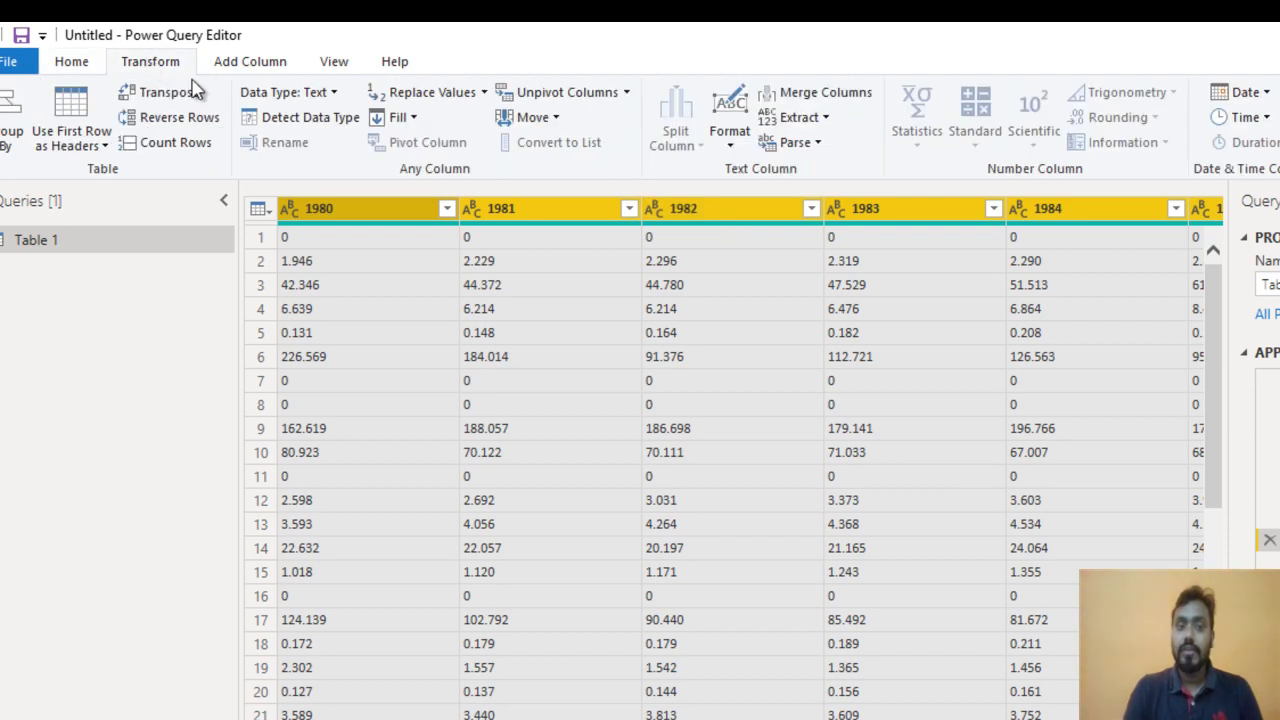
left_click(585, 94)
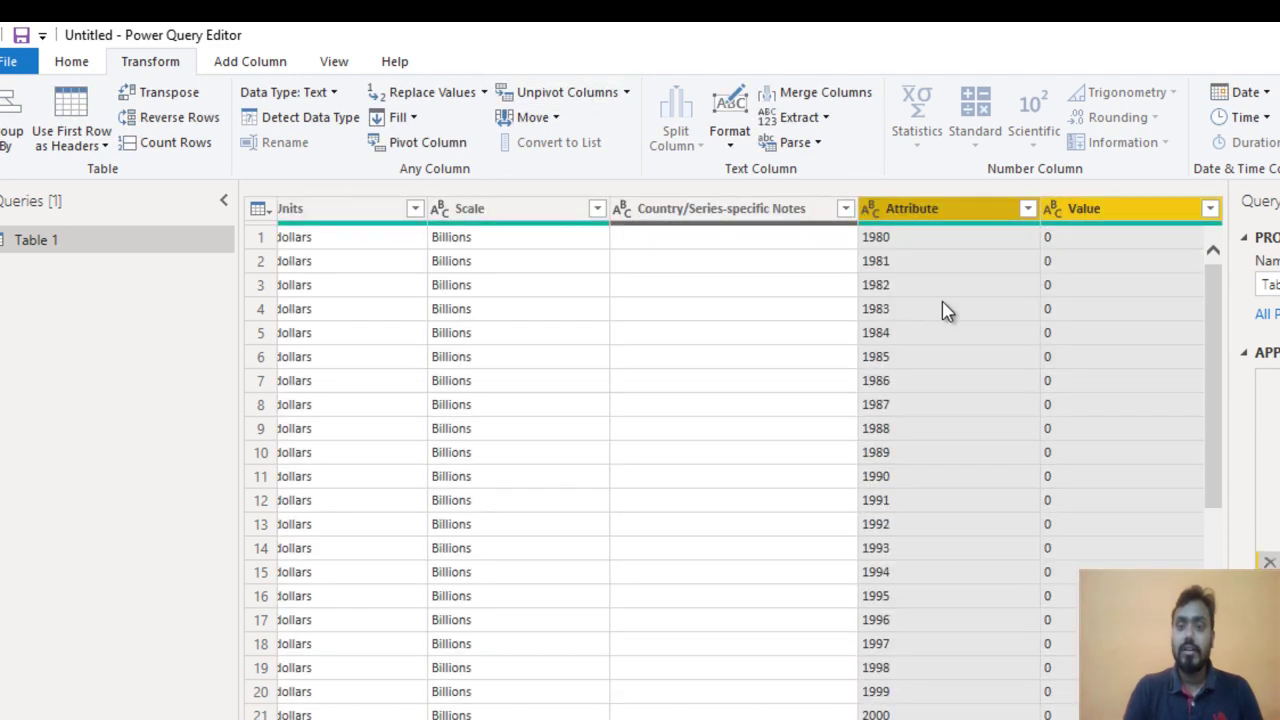
Rename the Attribute column holding the unpivoted years as Year
left_click(945, 311)
left_click(1085, 295)
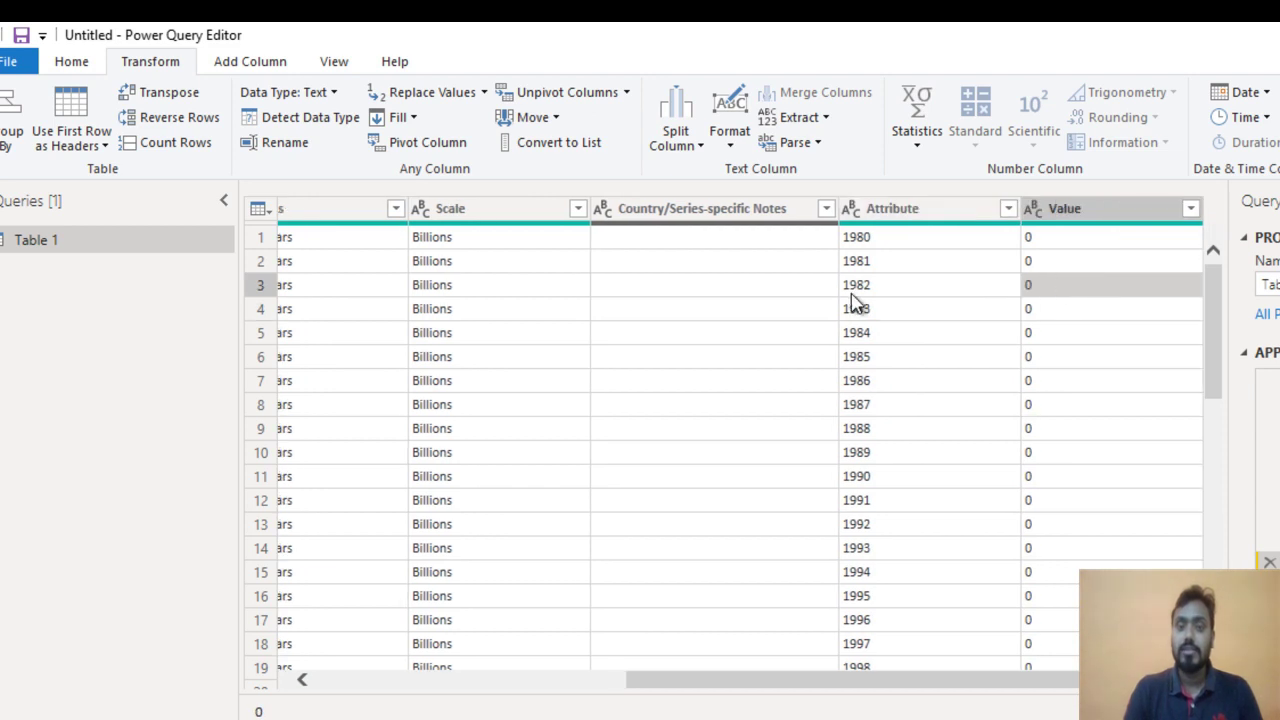
left_click(926, 208)
double_click(926, 208)
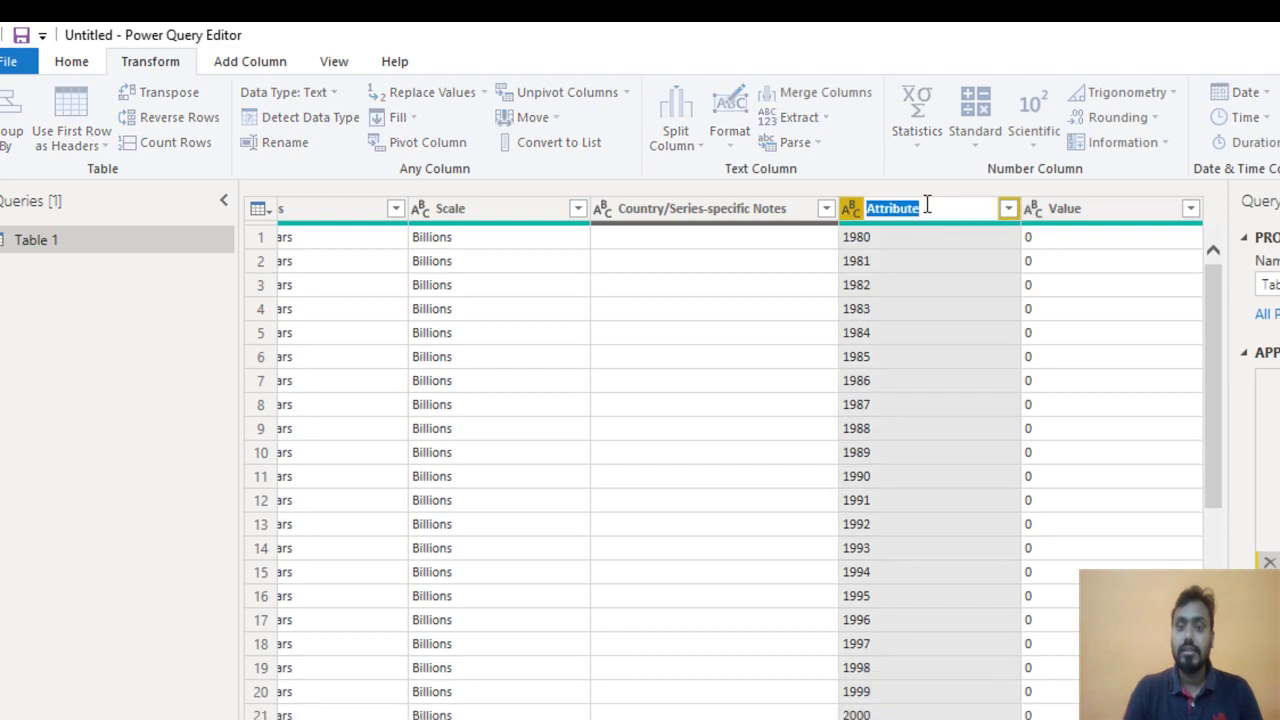
type("Year")
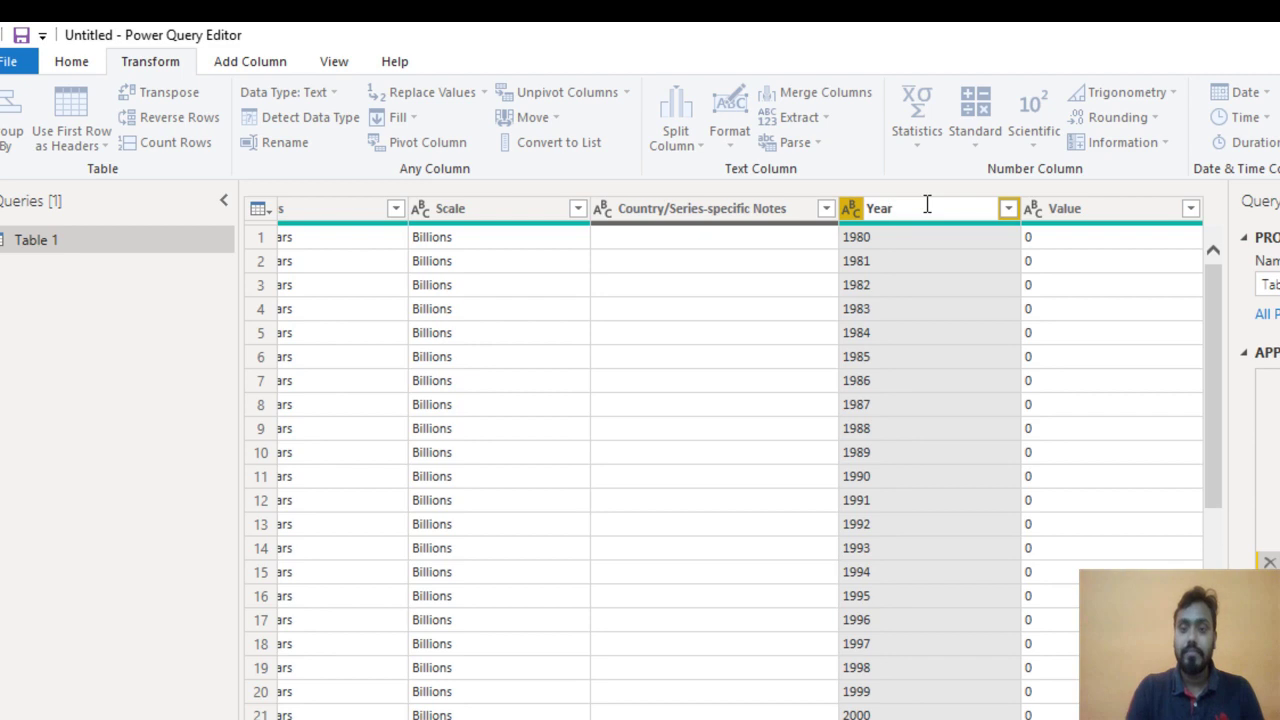
key("Return")
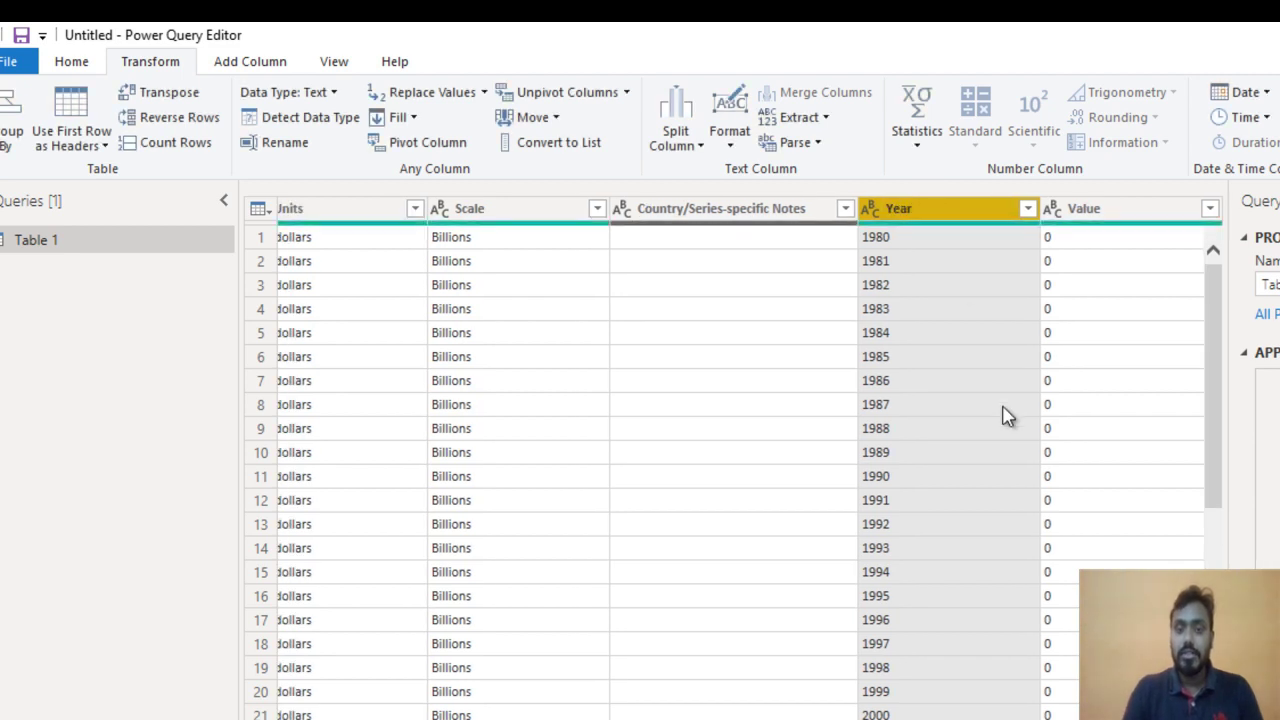
Examine the unpivoted table's other columns, from Country and Subject Descriptor across to Country/Series-specific Notes
left_click(1005, 415)
key("Up")
key("Up")
key("Up")
key("Up")
key("Up")
key("Up")
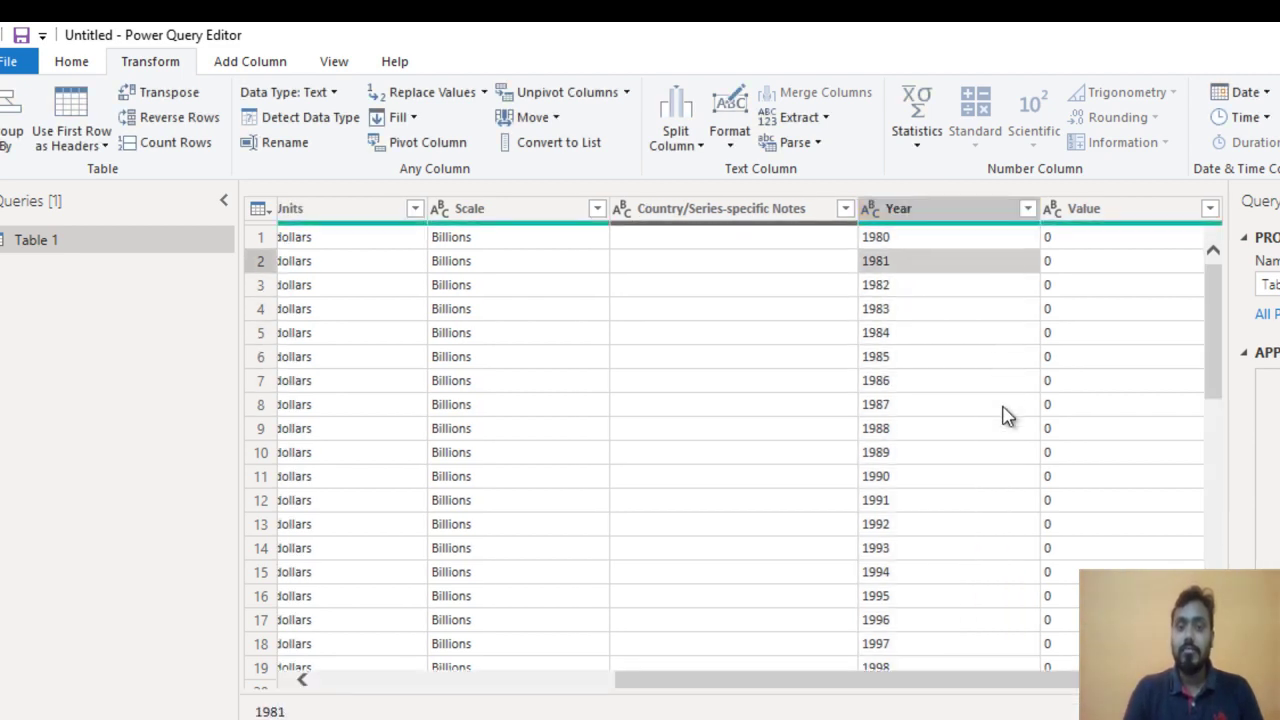
key("Up")
key("Left")
key("Left")
key("Left")
key("Left")
key("Left")
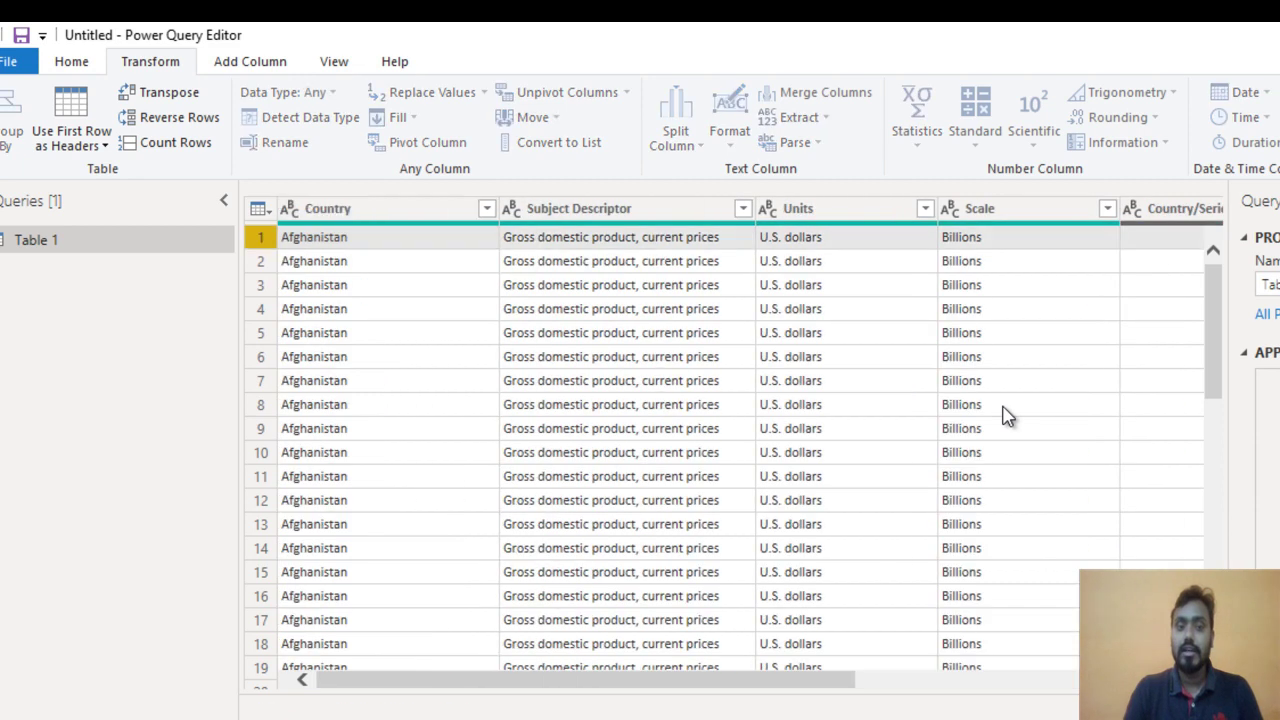
key("Right")
key("Right")
key("Right")
key("Right")
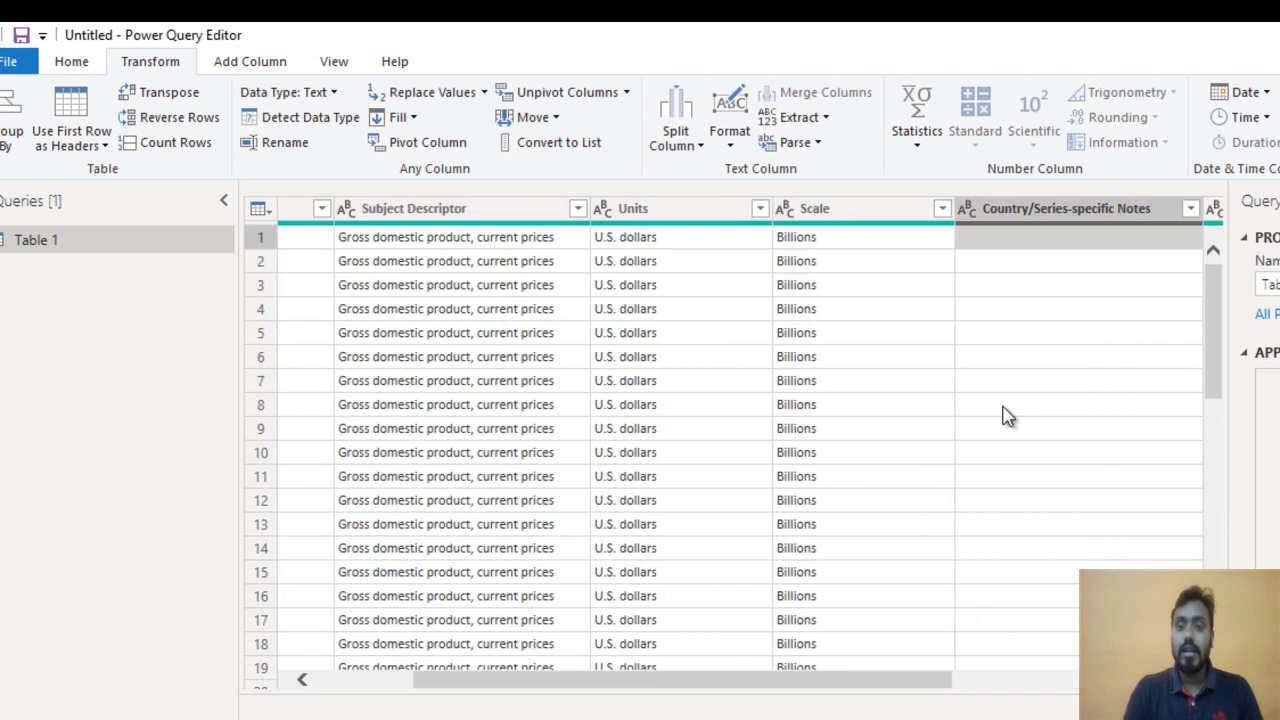
Remove the empty Country/Series-specific Notes column from the table
key("Right")
key("Right")
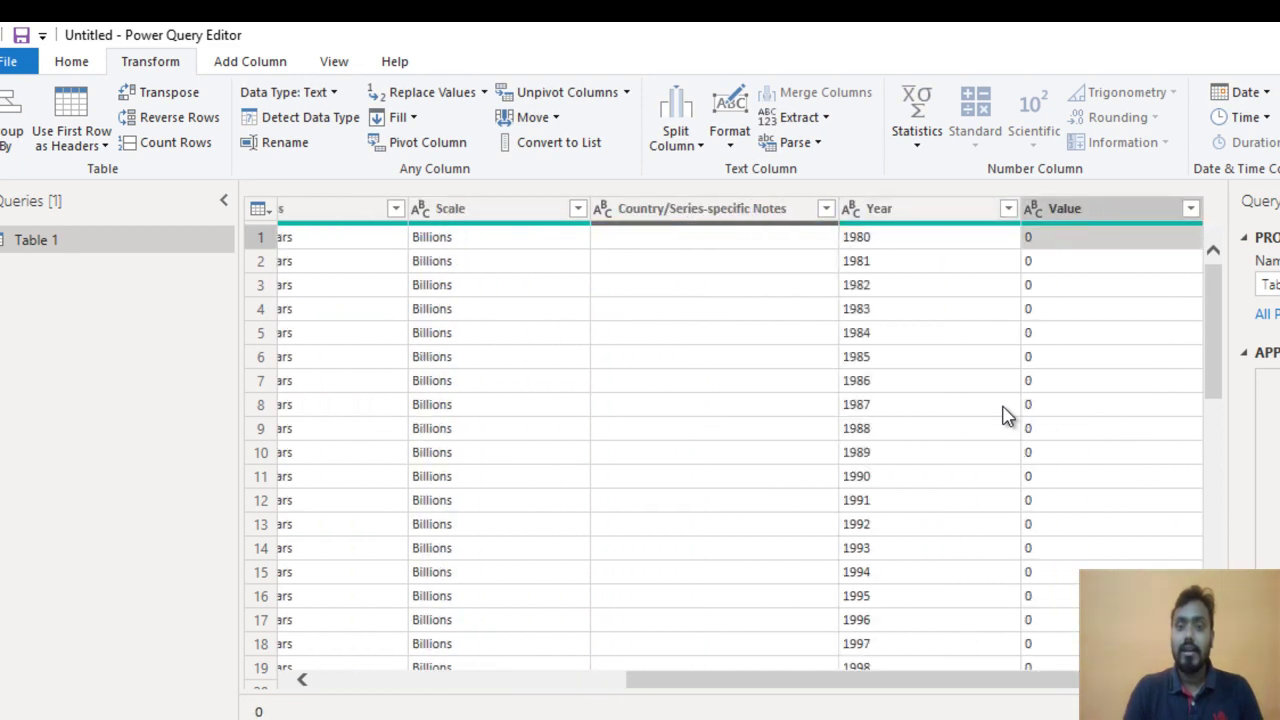
left_click(986, 356)
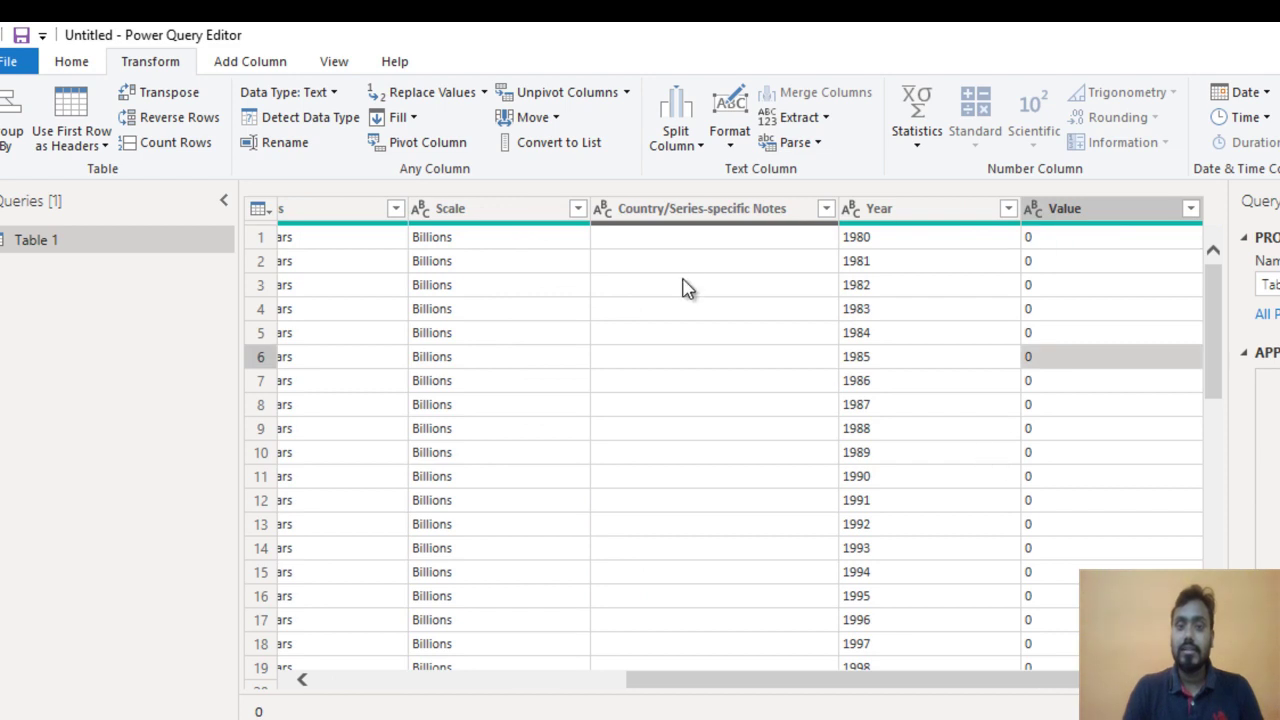
left_click(722, 210)
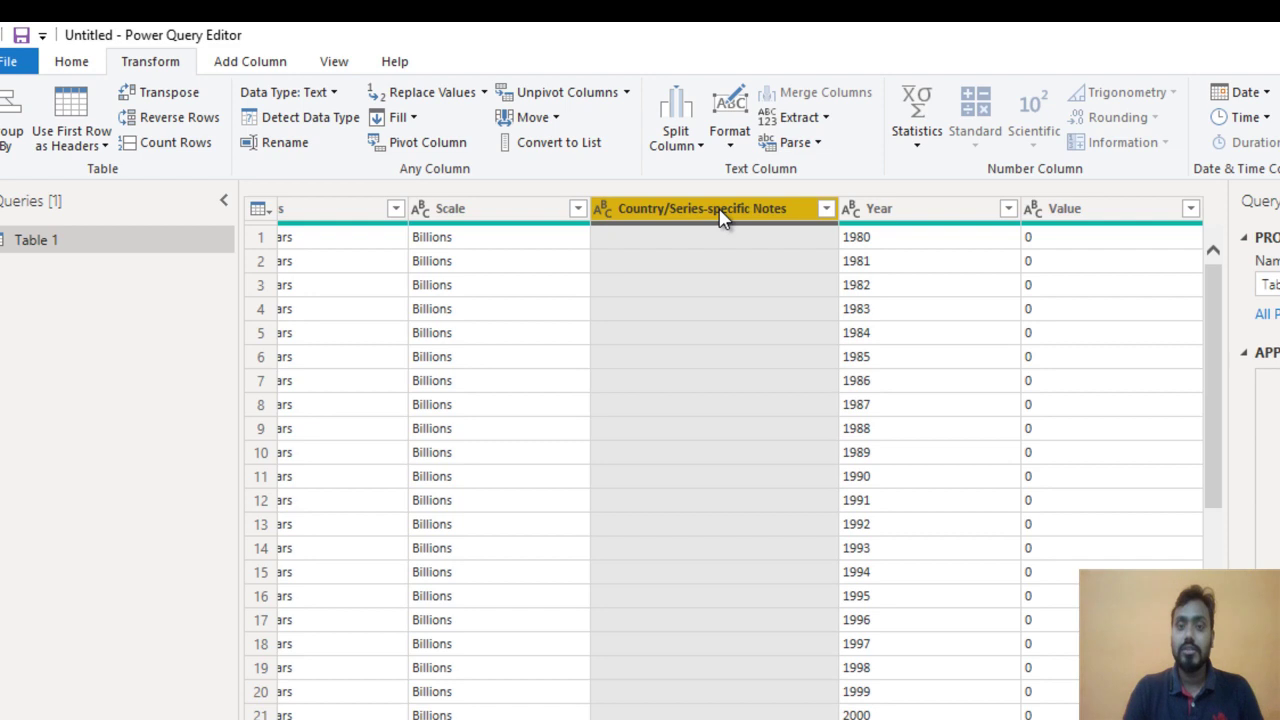
left_click(76, 63)
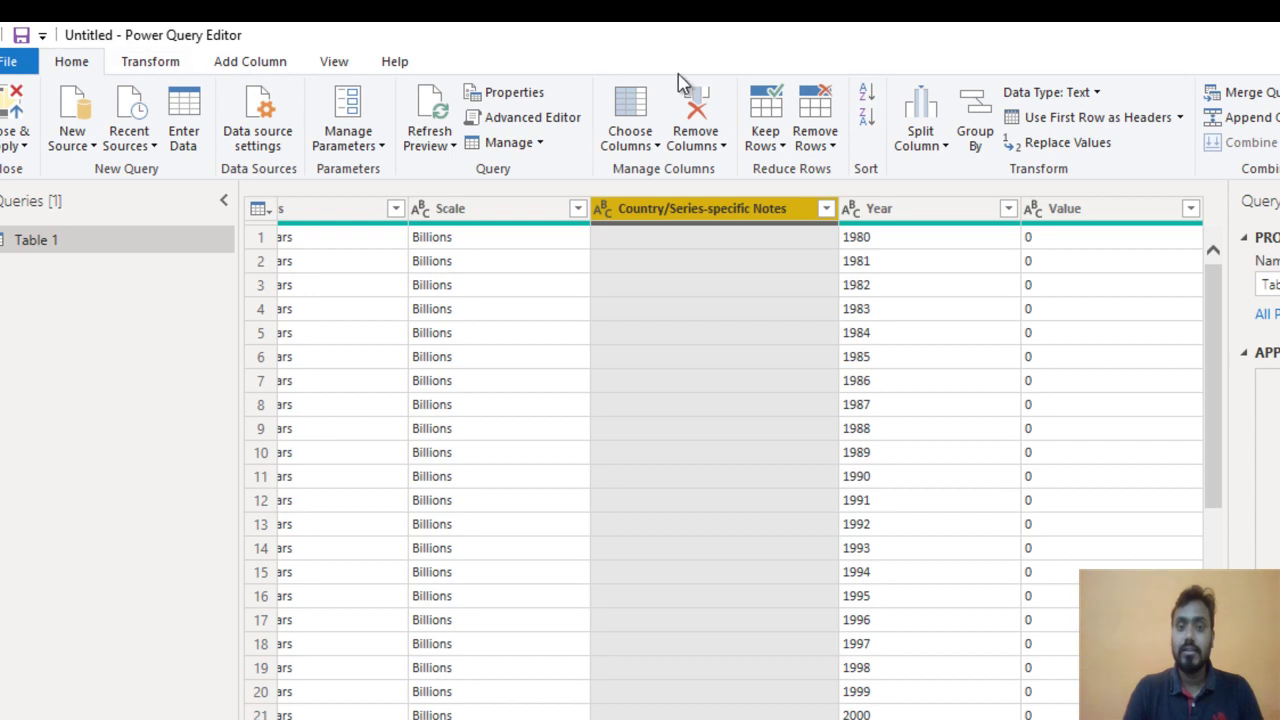
left_click(697, 100)
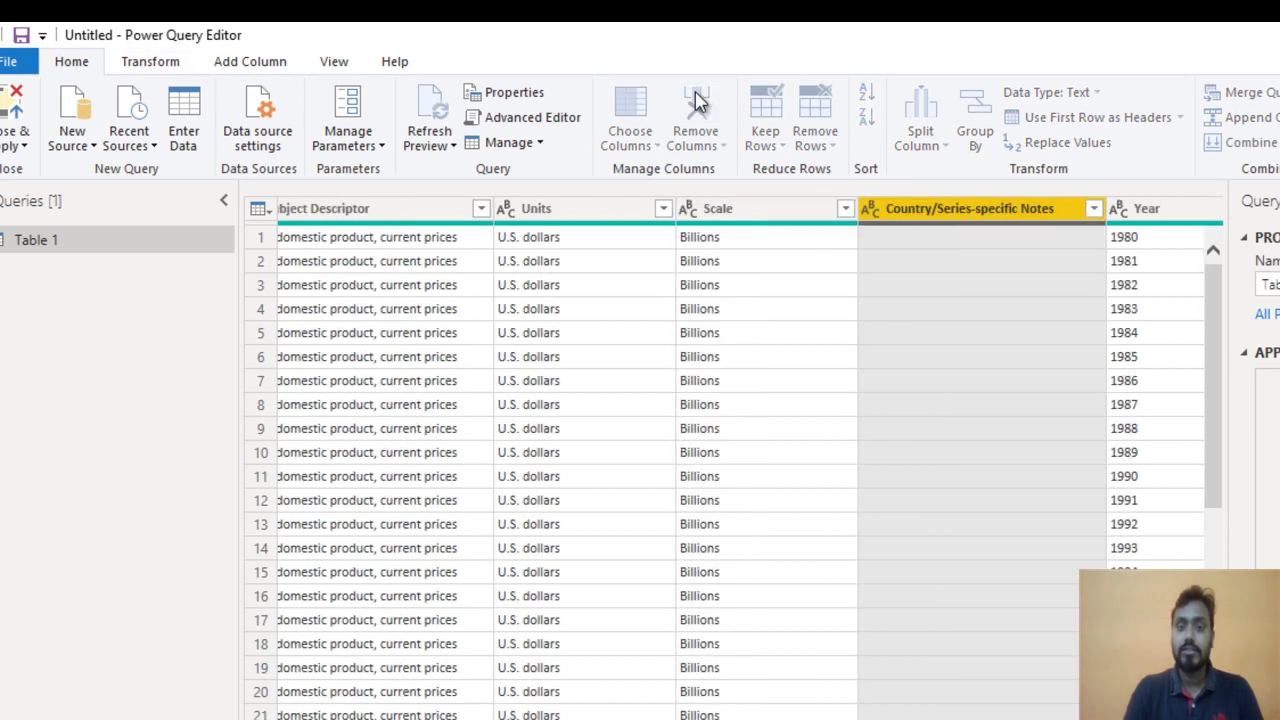
Examine the table's remaining columns from Year back to Country
left_click(982, 368)
key("Up")
key("Up")
key("Up")
key("Up")
key("Up")
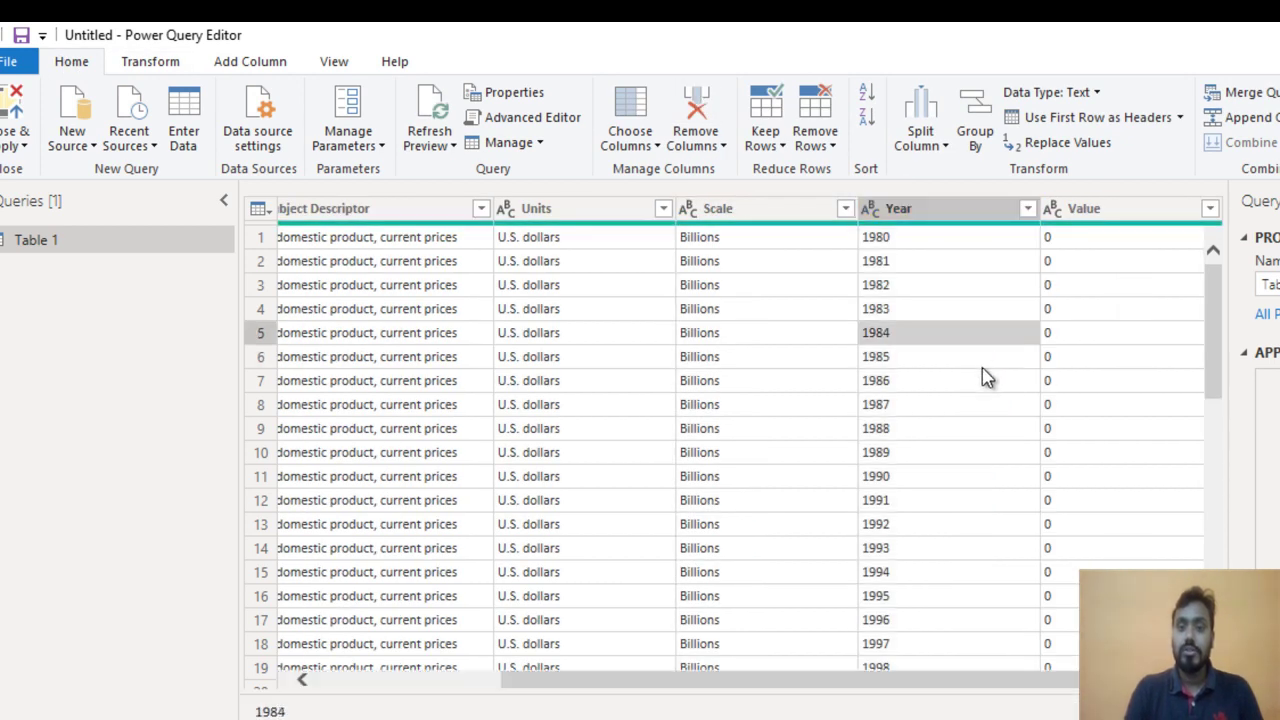
key("Left")
key("Left")
key("Left")
key("Left")
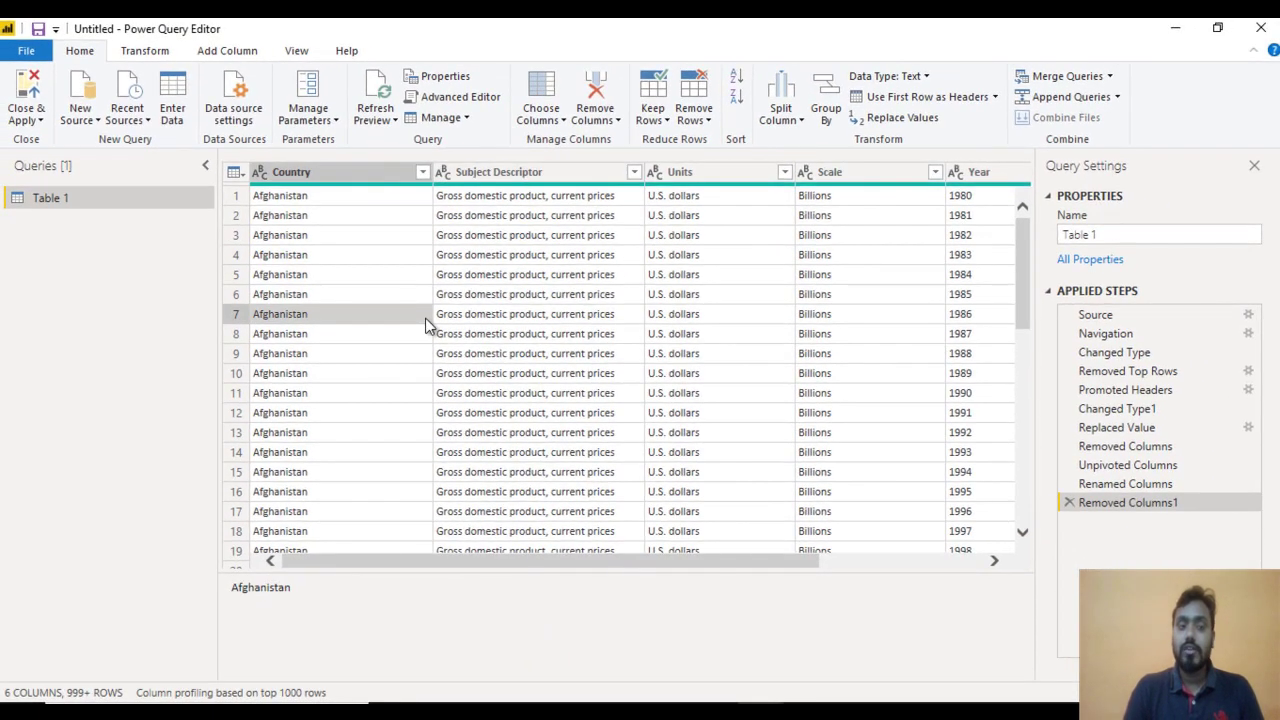
Close the query editor and apply the cleaned Table 1 query to the report
left_click(28, 120)
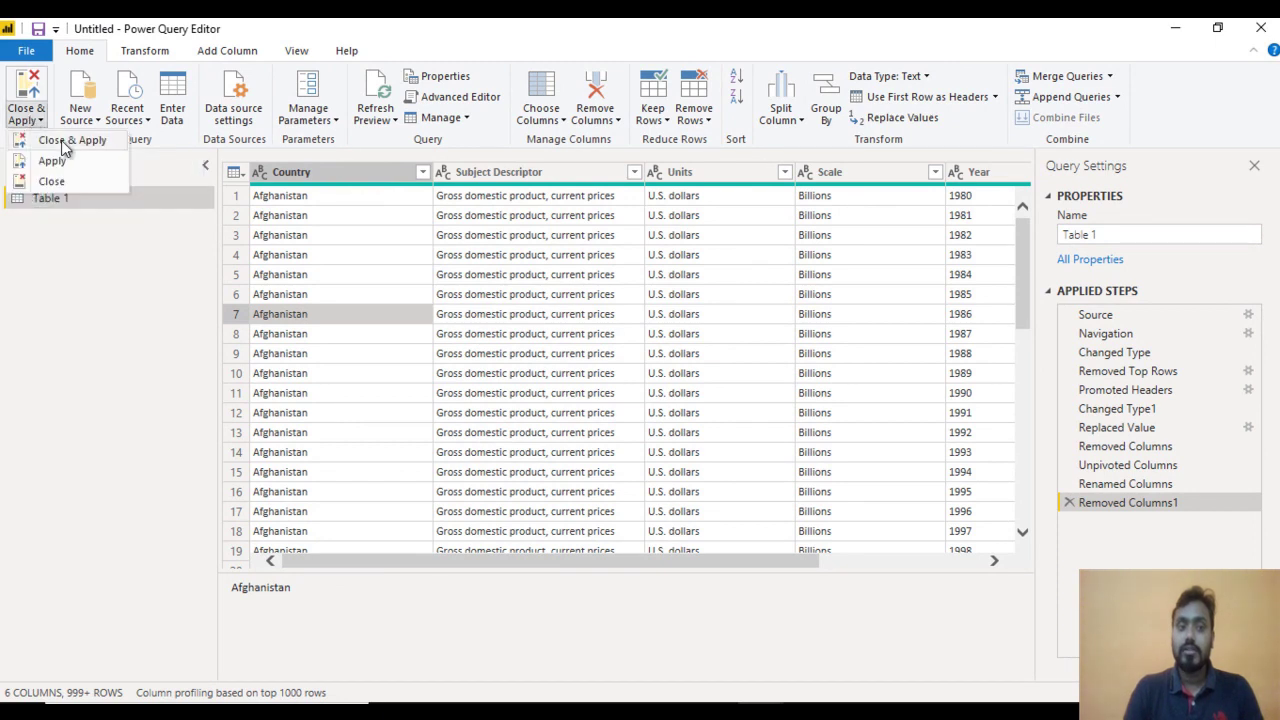
key("alt+Tab")
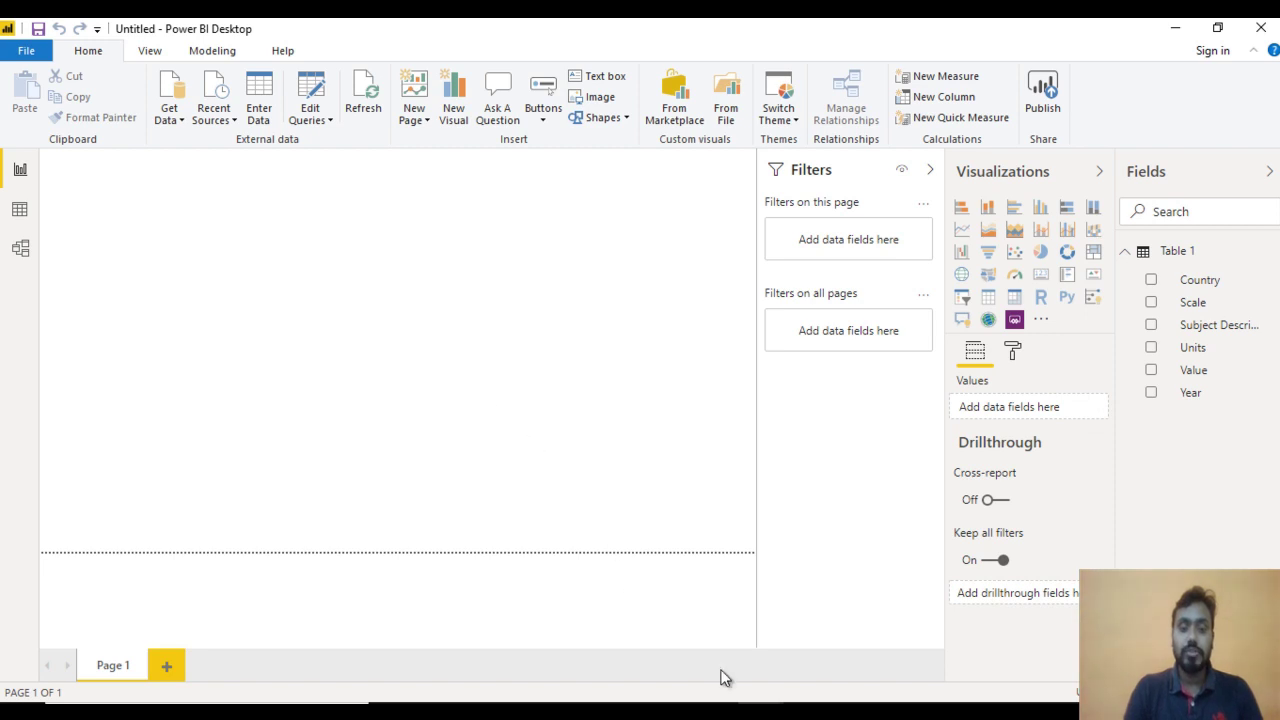
Review the layout of the finished SSU_GDP_Project report, and return to the untitled report
mouse_move(766, 710)
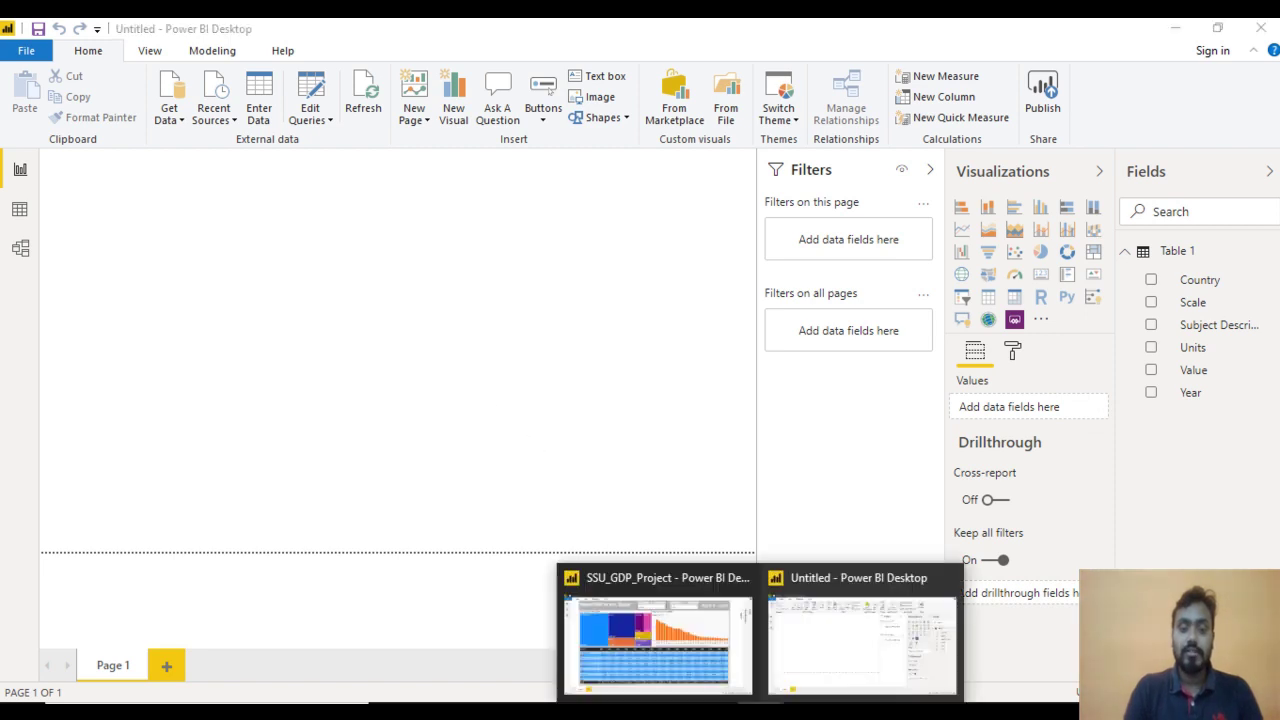
left_click(660, 625)
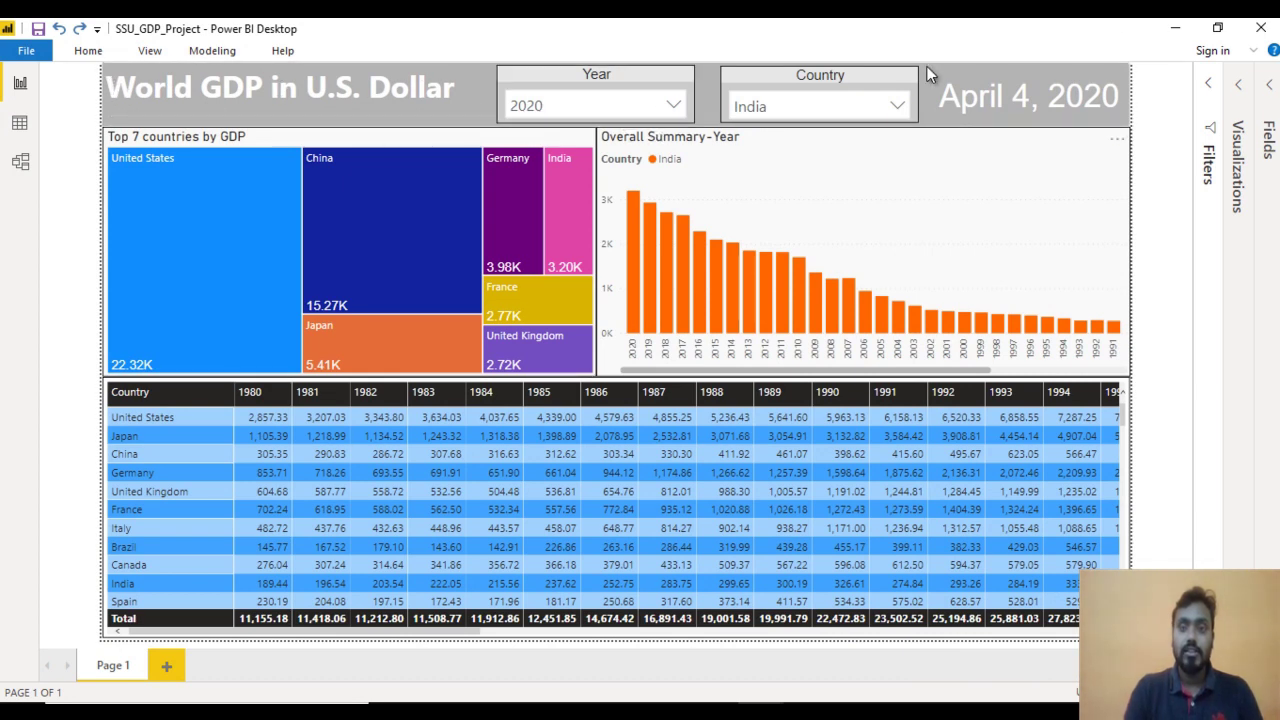
left_click(1172, 28)
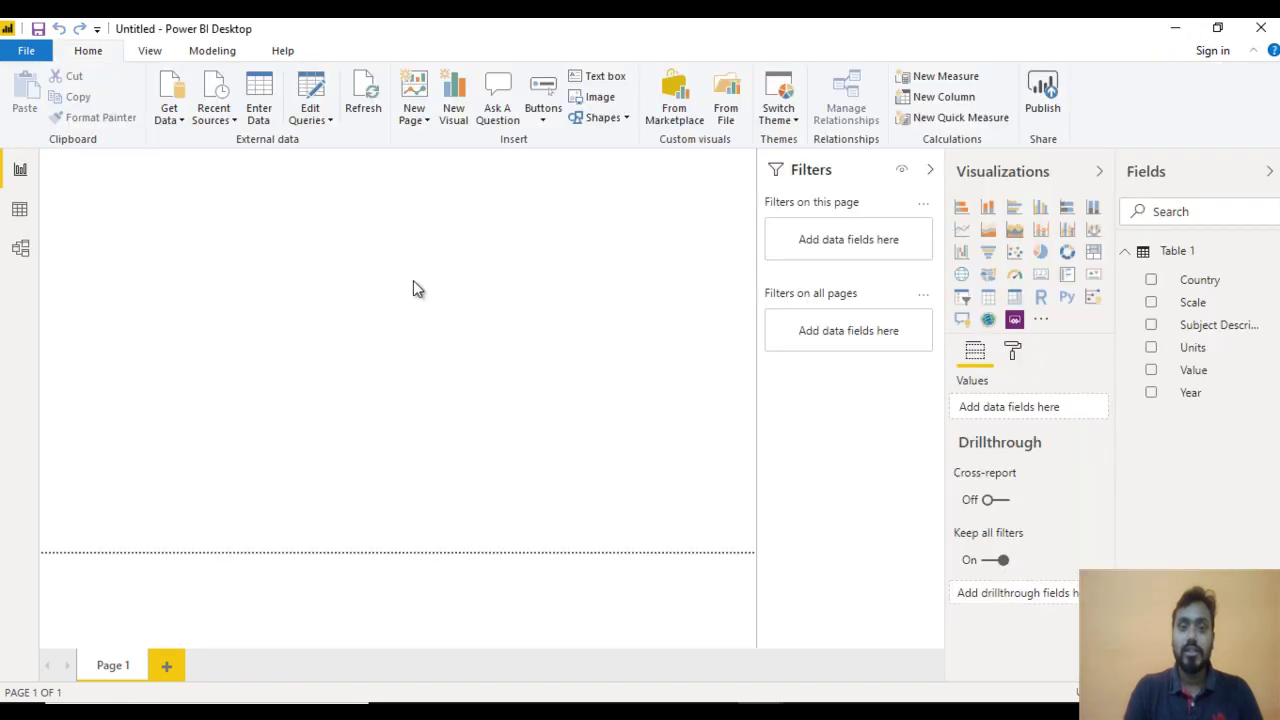
Insert a text box on the report page and collapse the Filters pane
left_click(593, 78)
left_click(897, 233)
left_click(930, 170)
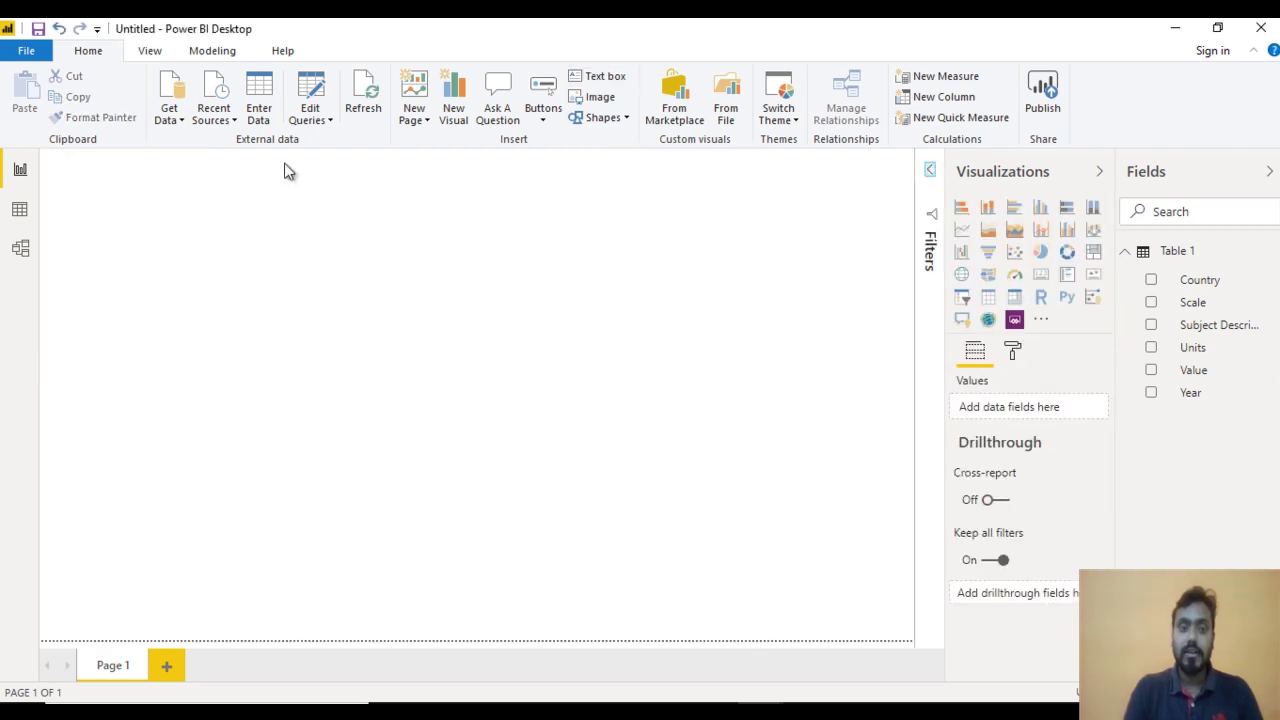
left_click(125, 212)
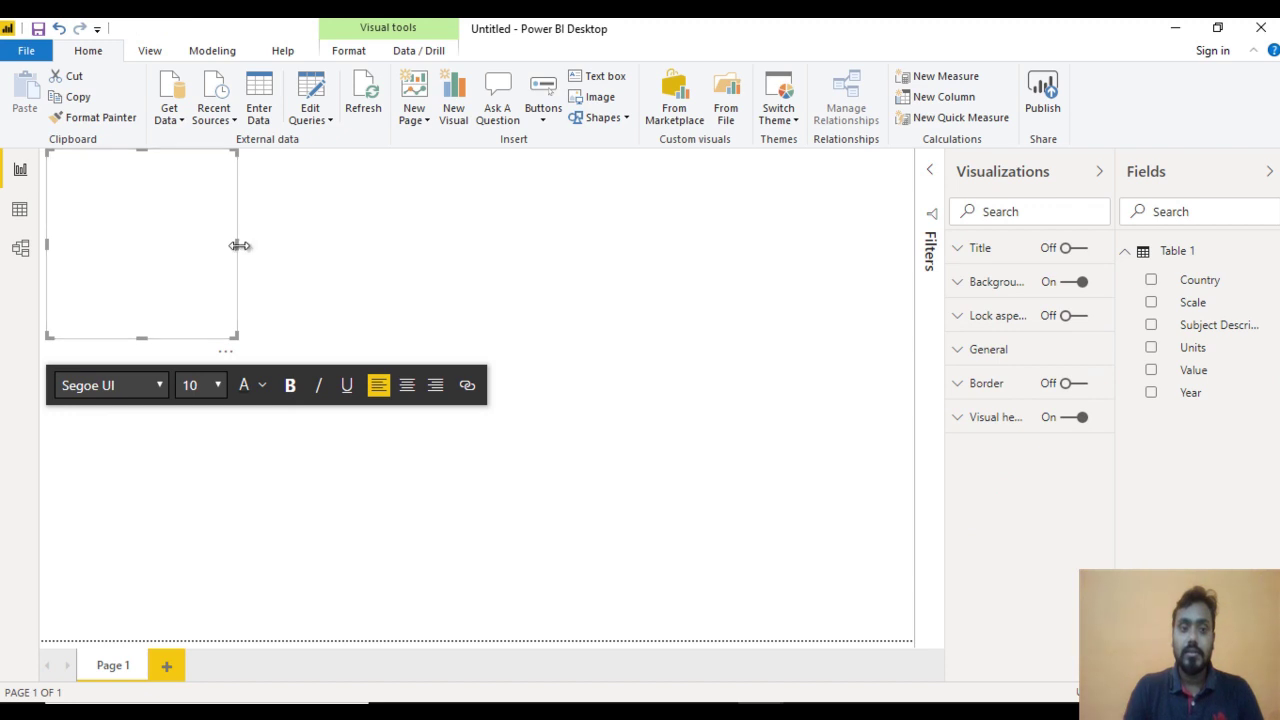
Resize the text box into a thin banner spanning the page's upper edge and enter the title "World GDP in U.S. Dollars"
left_click_drag(584, 244, 923, 243)
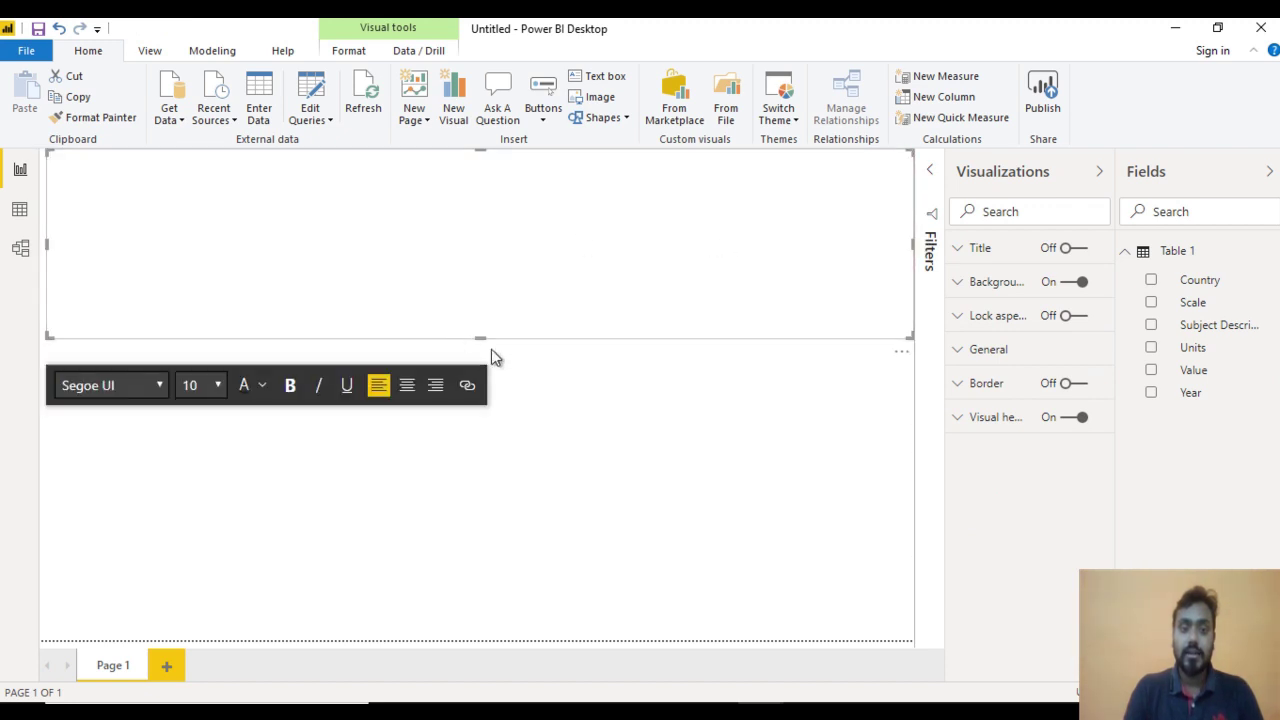
left_click_drag(480, 326, 474, 198)
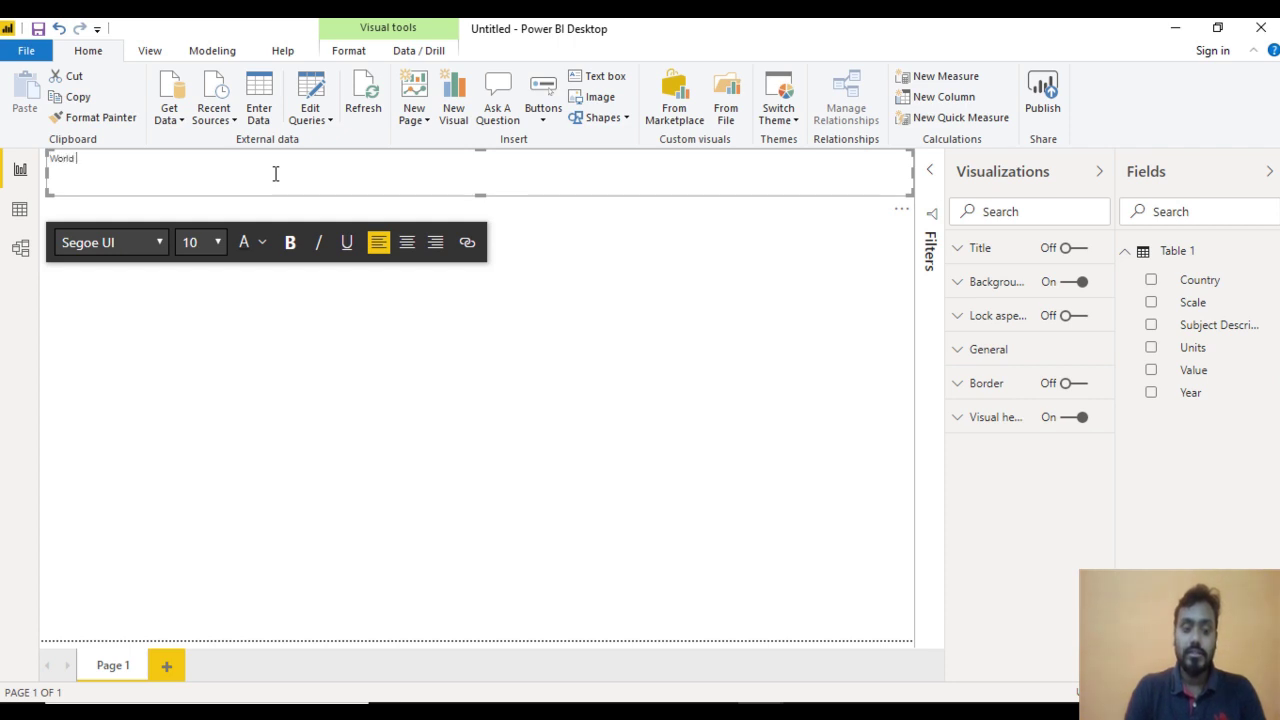
type("DP in U.S. Dolla")
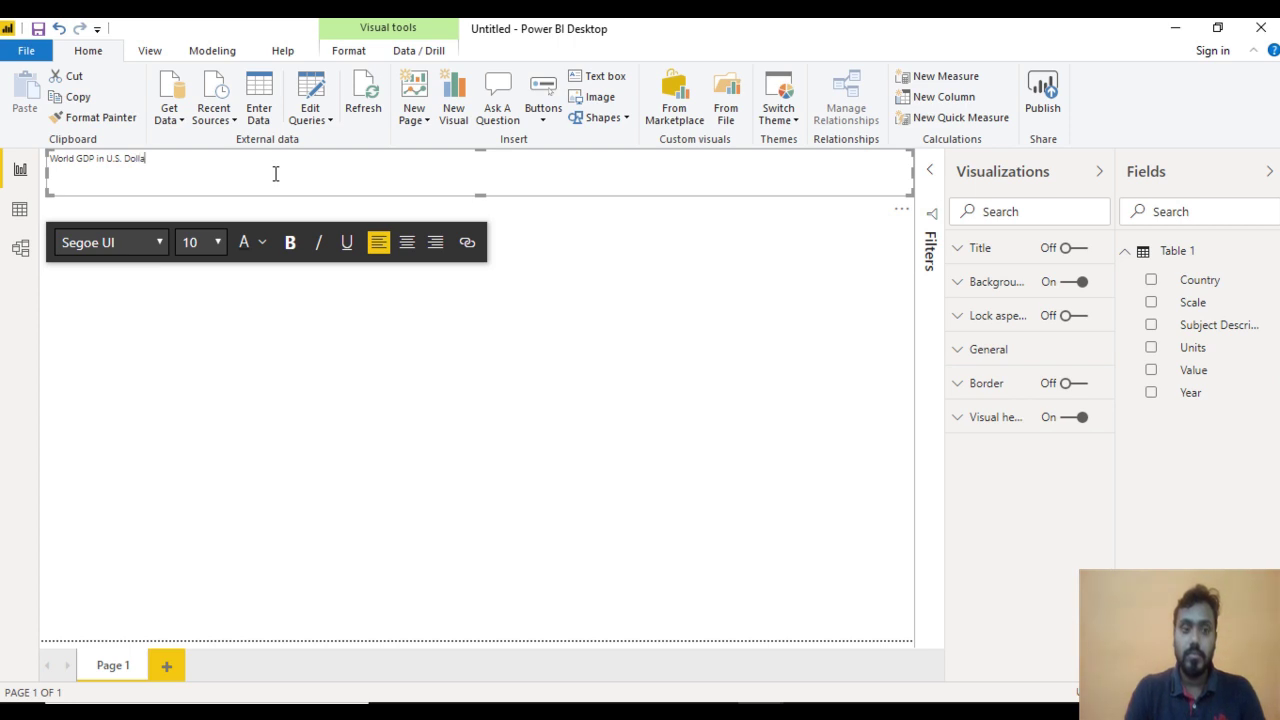
type("s")
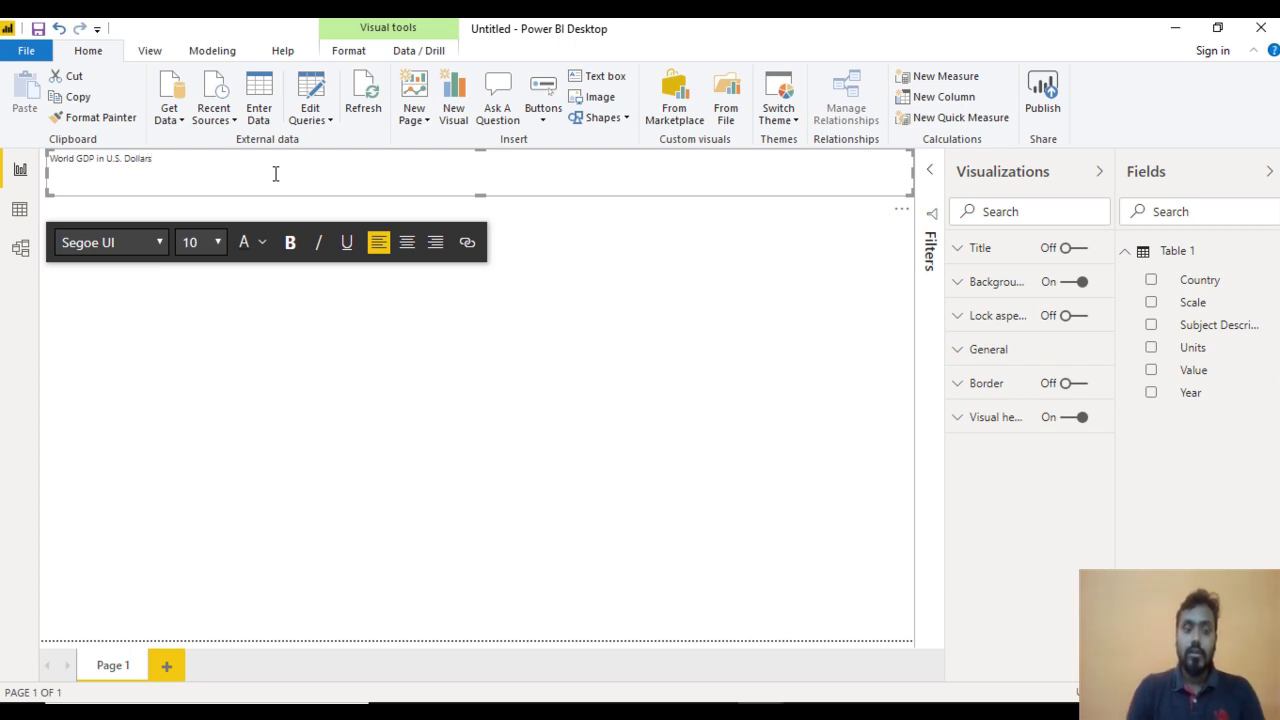
Set the whole title's font size to 28
key("ctrl+a")
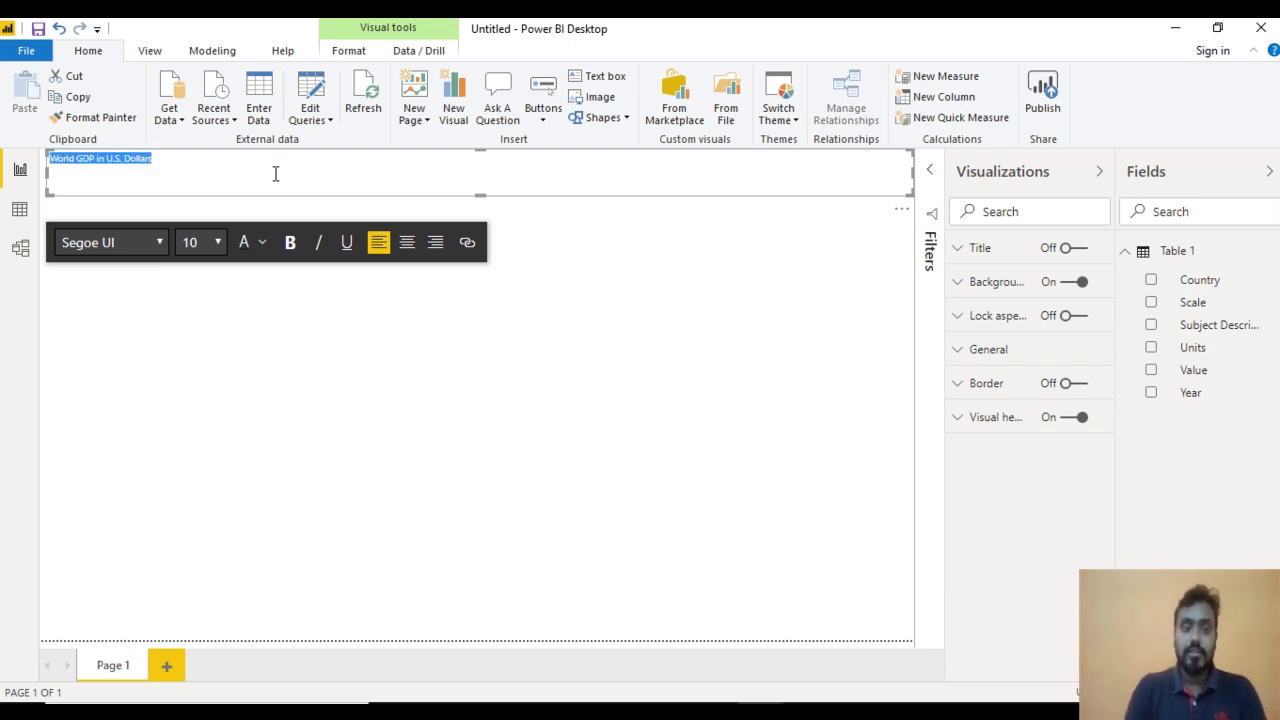
left_click(214, 246)
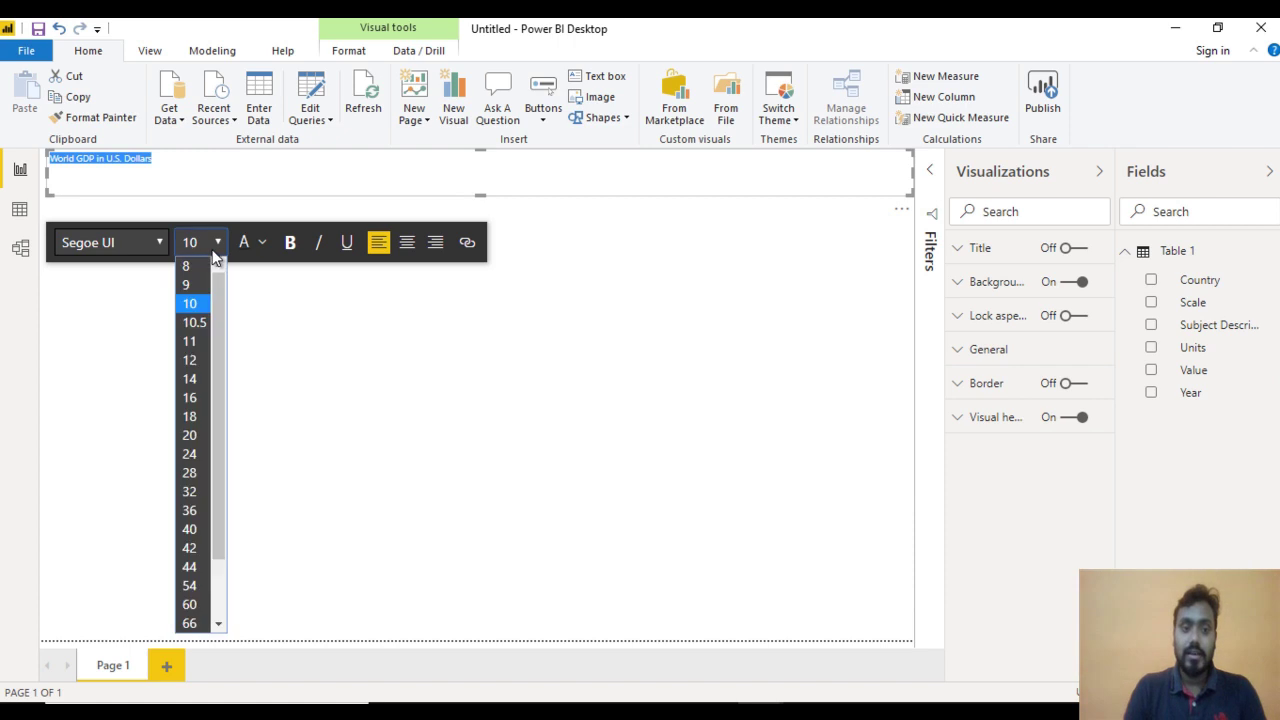
left_click(189, 511)
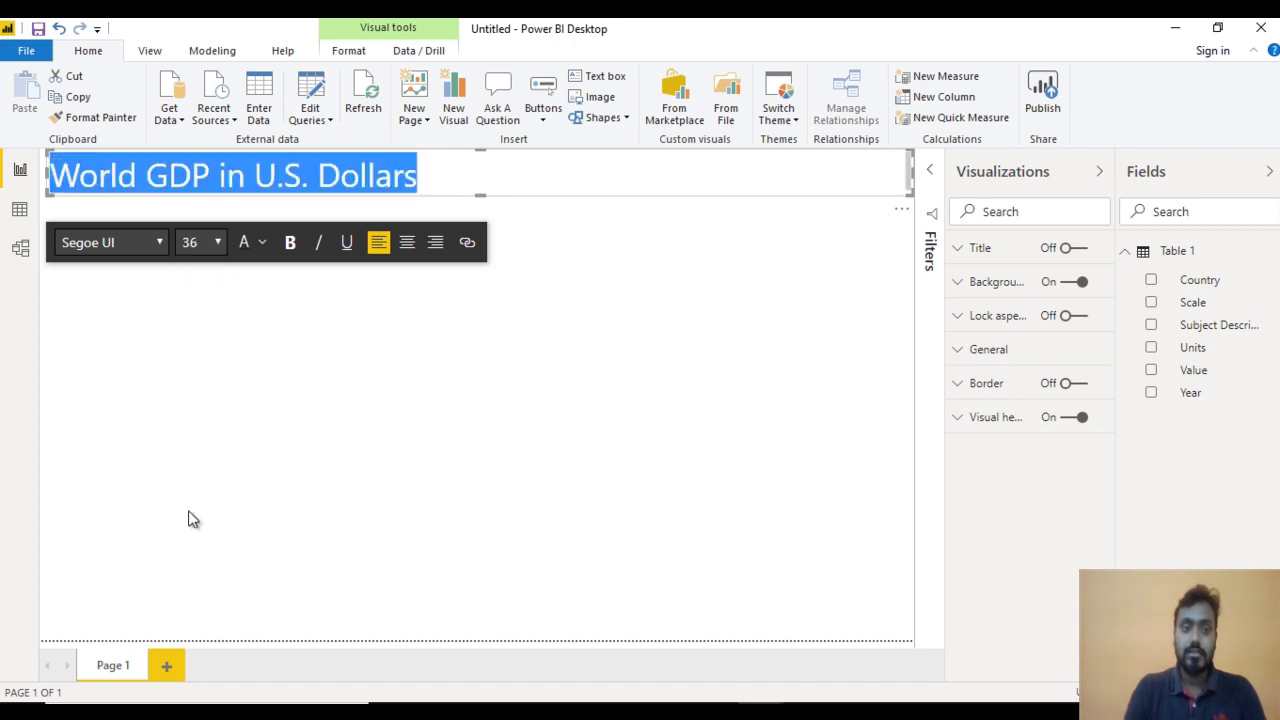
left_click(217, 243)
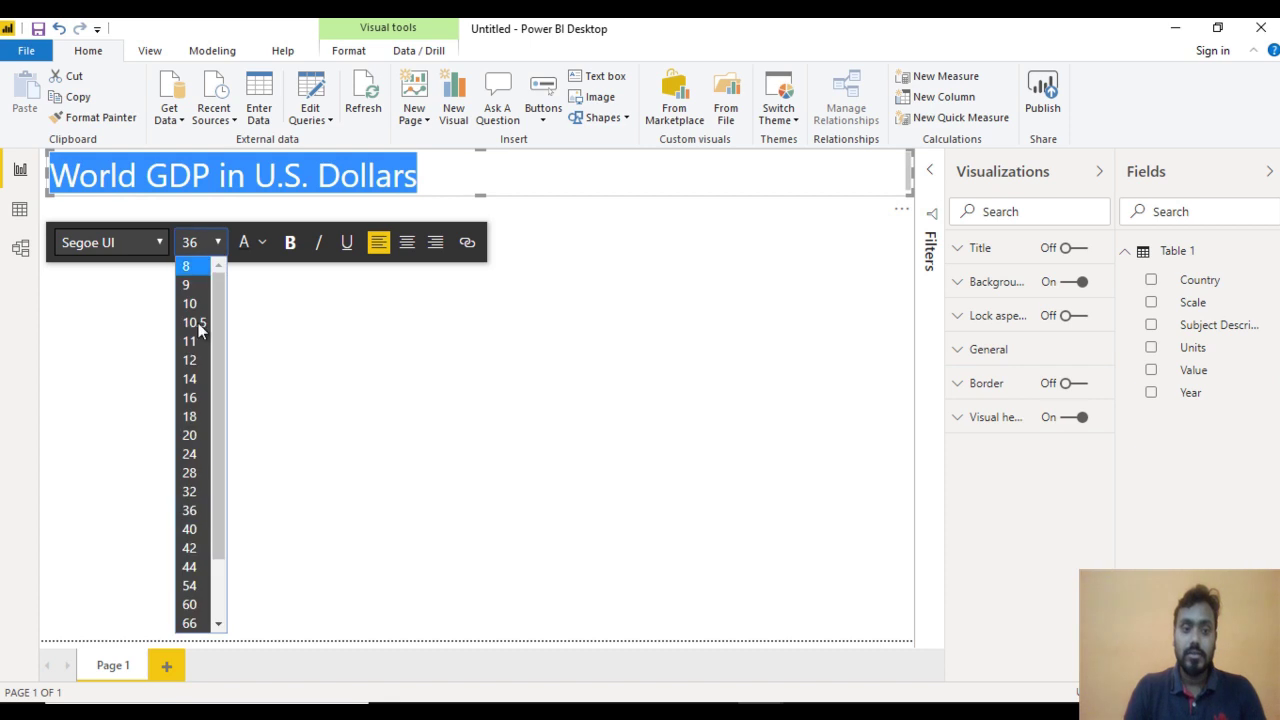
left_click(189, 473)
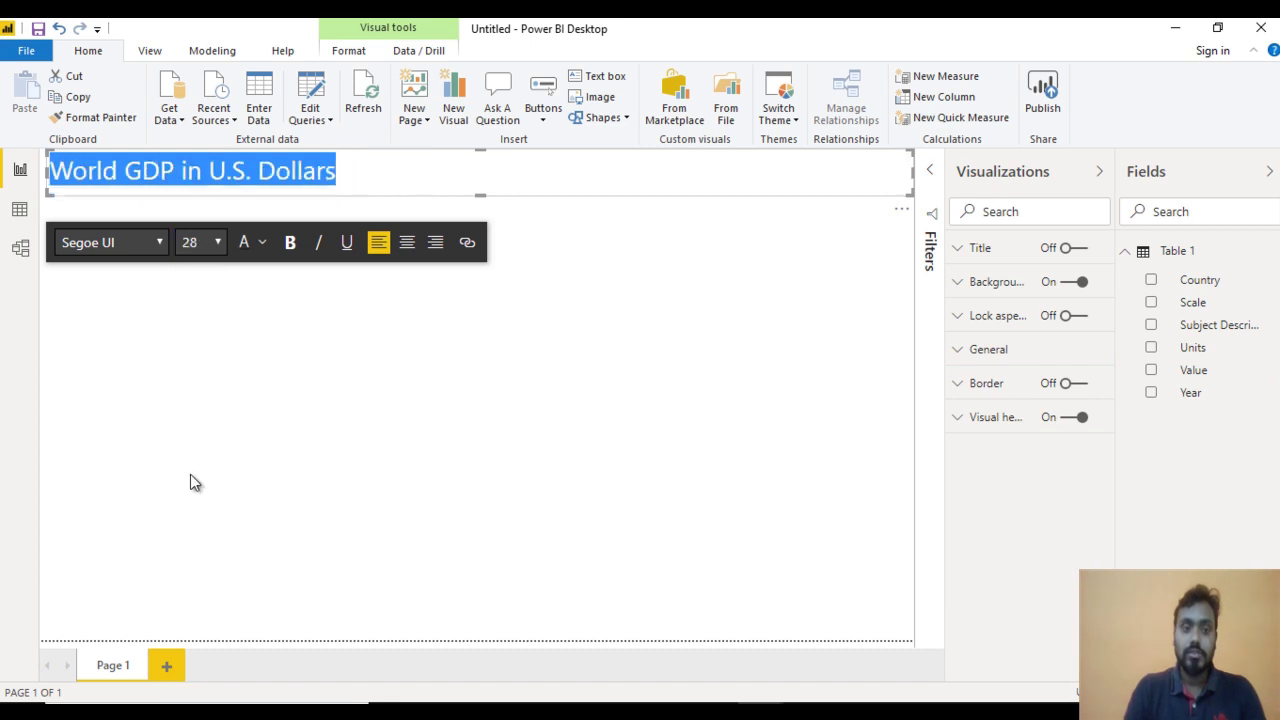
Set the whole title's font color to White
left_click(263, 243)
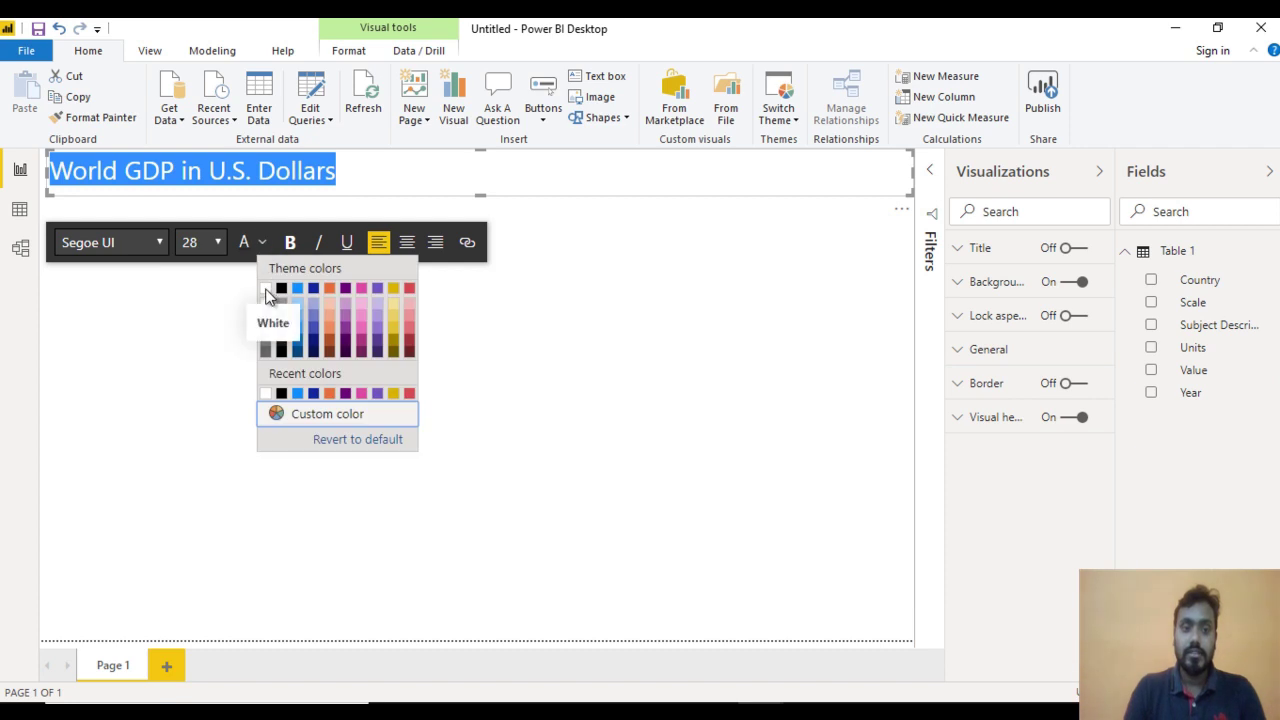
key("Escape")
left_click(258, 171)
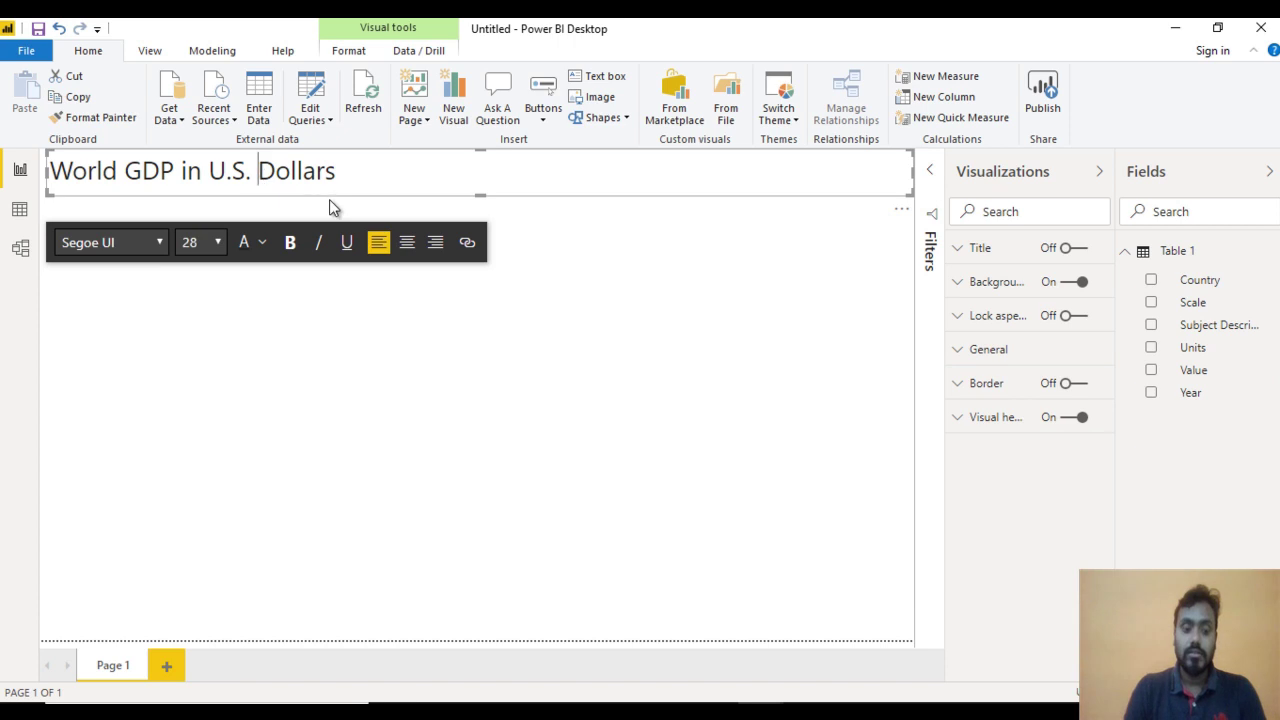
key("ctrl+a")
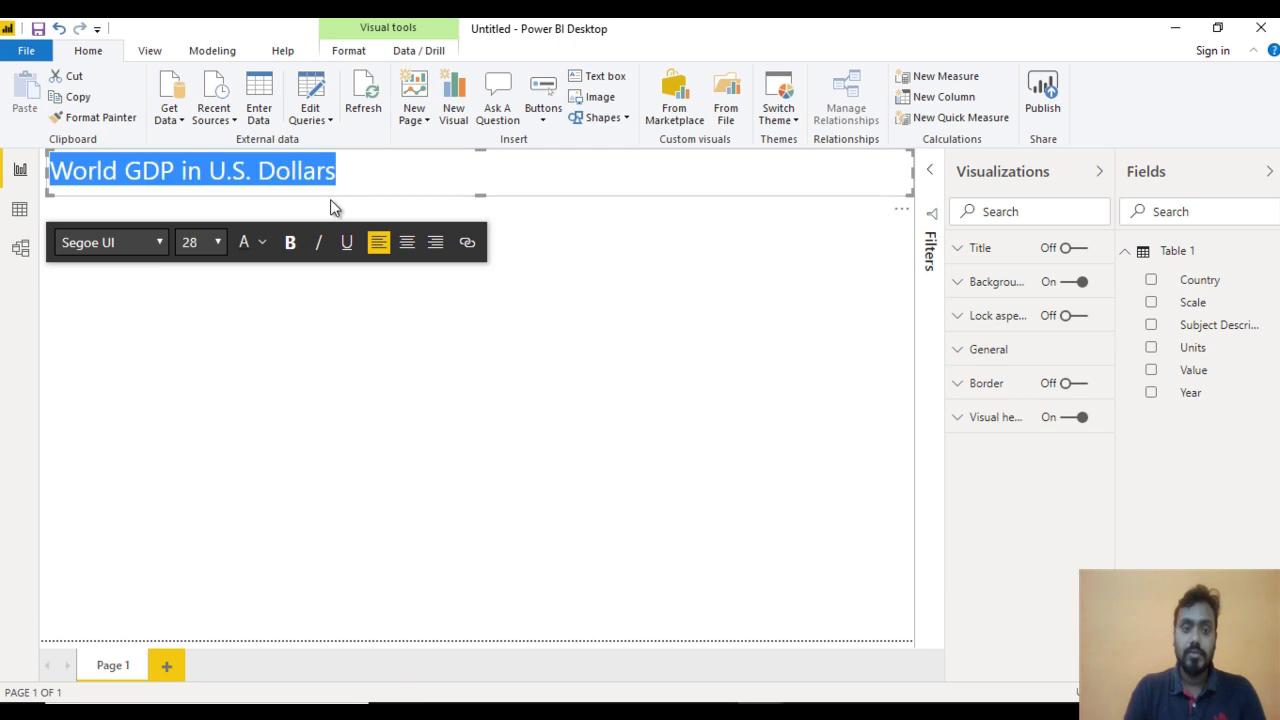
left_click(263, 245)
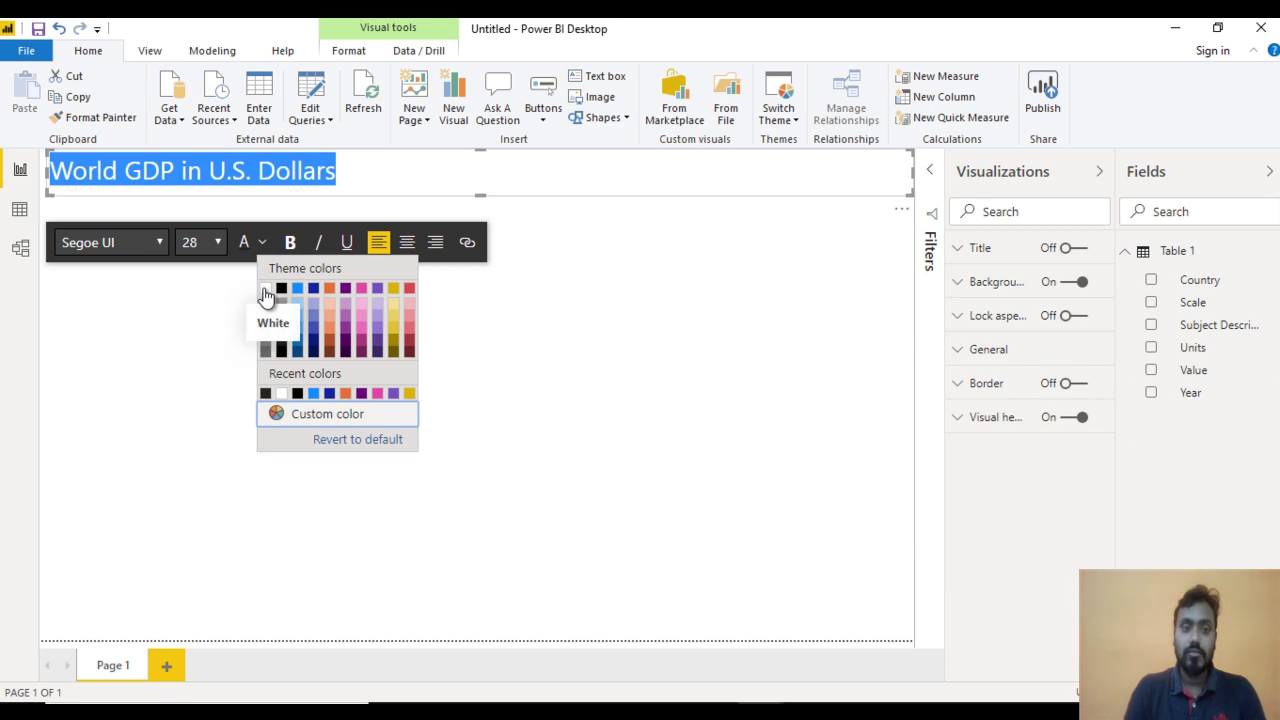
left_click(265, 289)
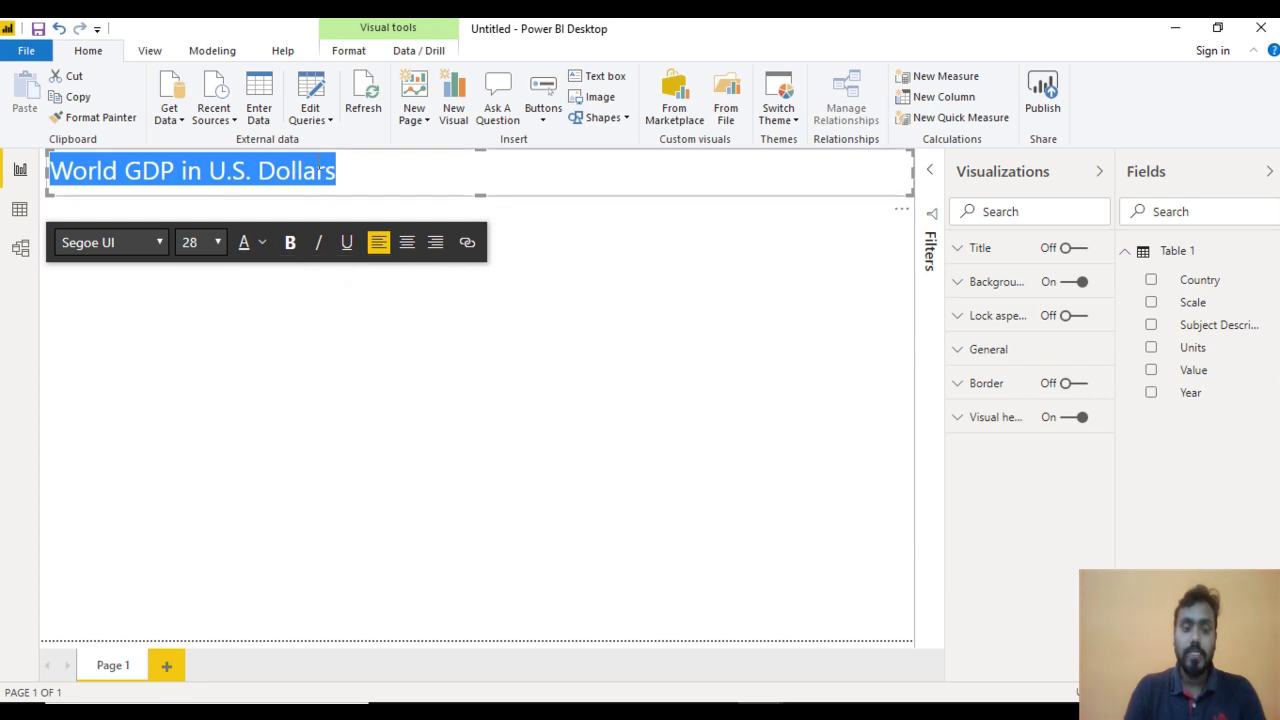
left_click(362, 175)
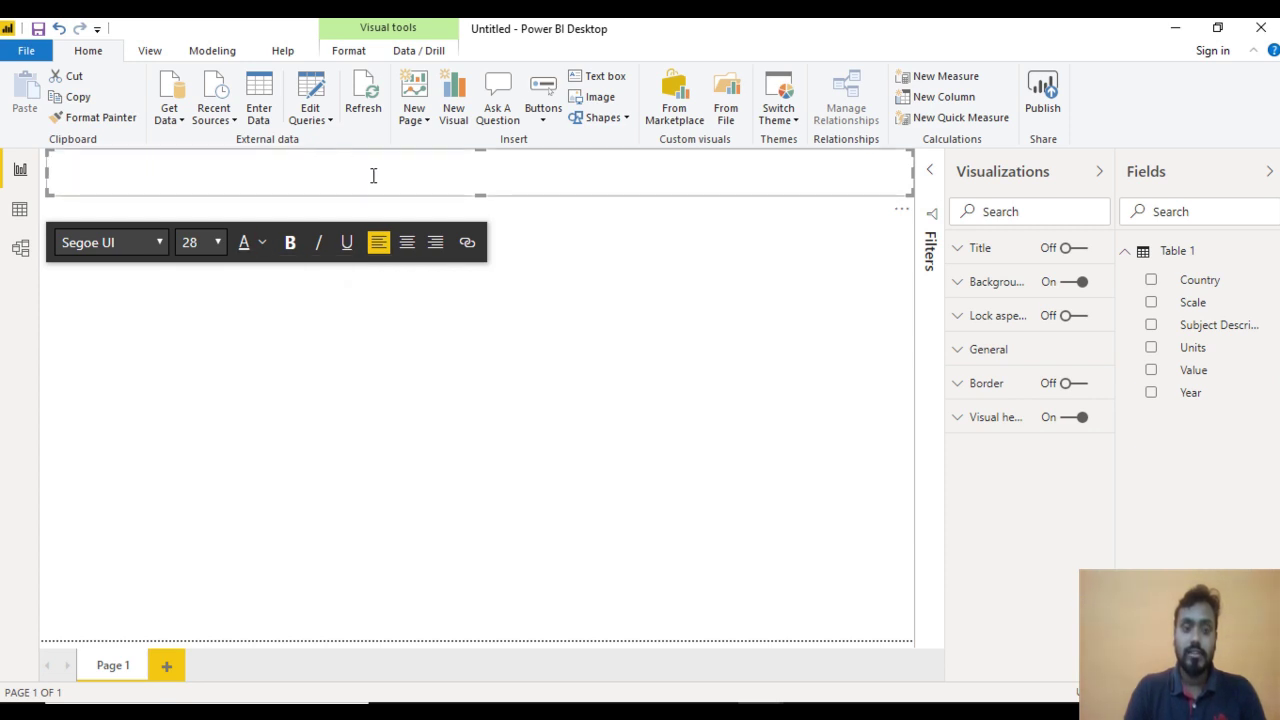
Change the title text's font to Arial
key("ctrl+a")
left_click(131, 244)
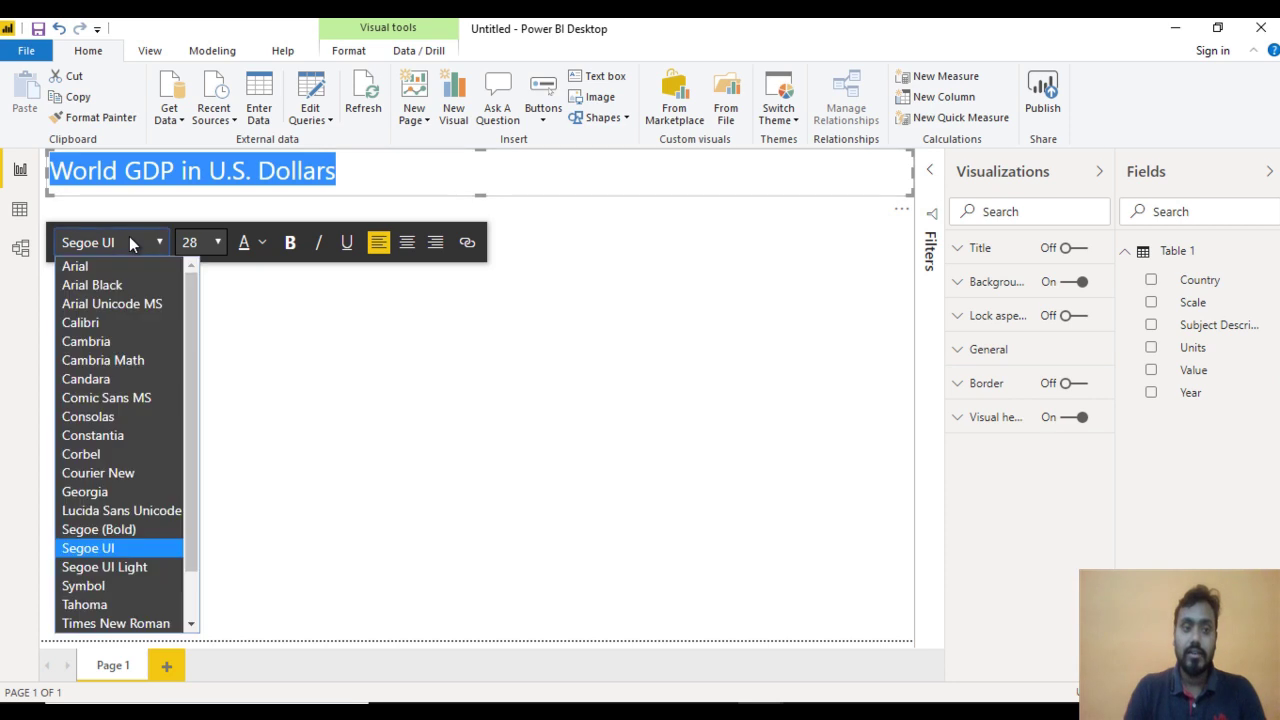
left_click(120, 270)
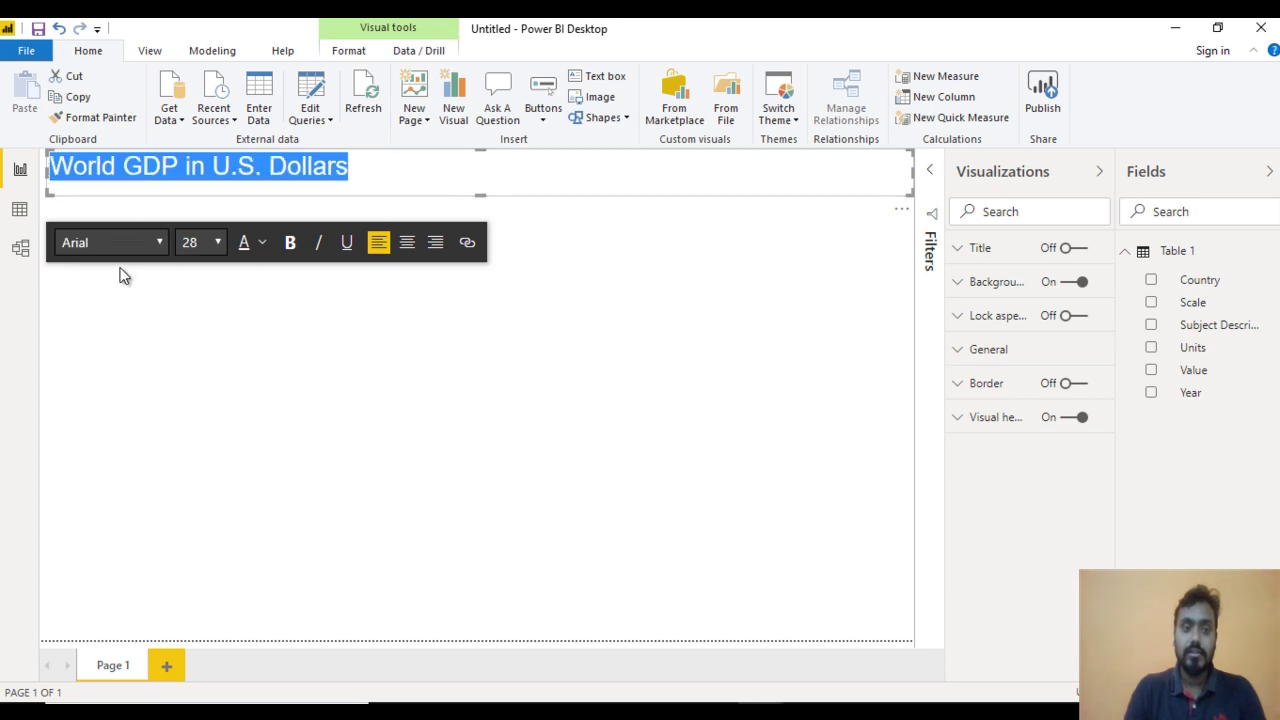
left_click(405, 177)
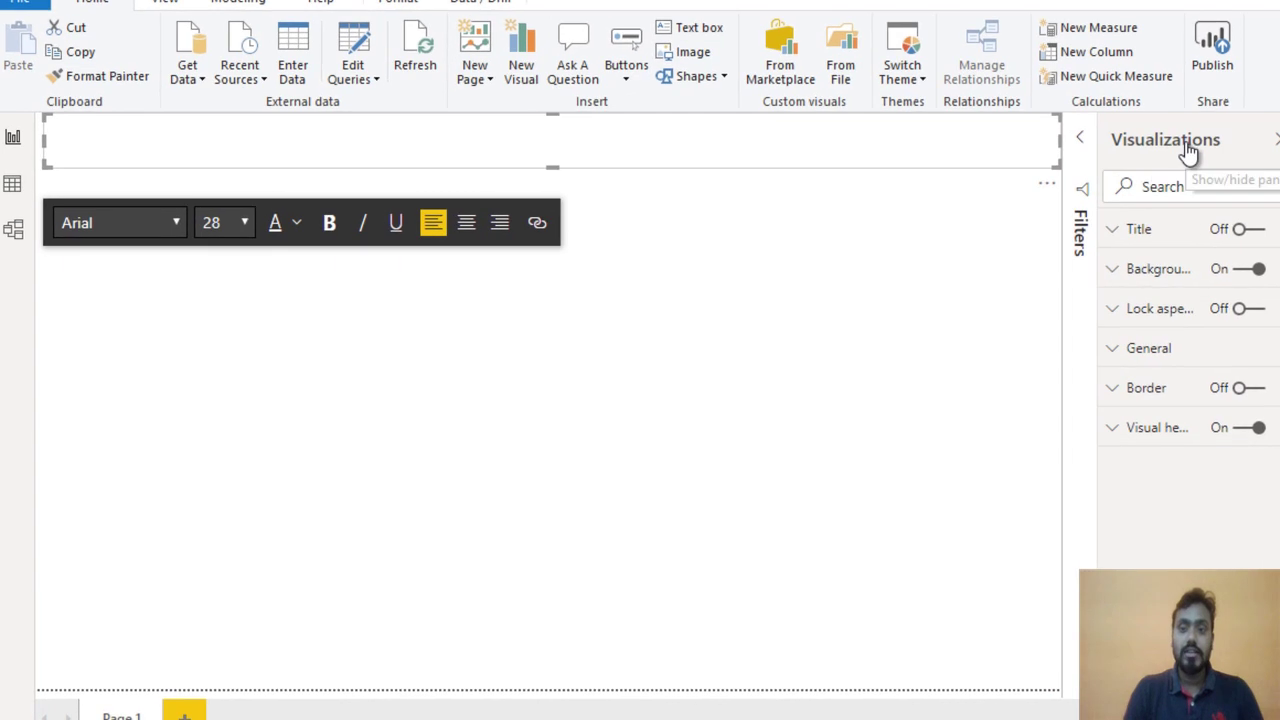
Set the title text box's background color to "White, 10% darker"
left_click(1120, 280)
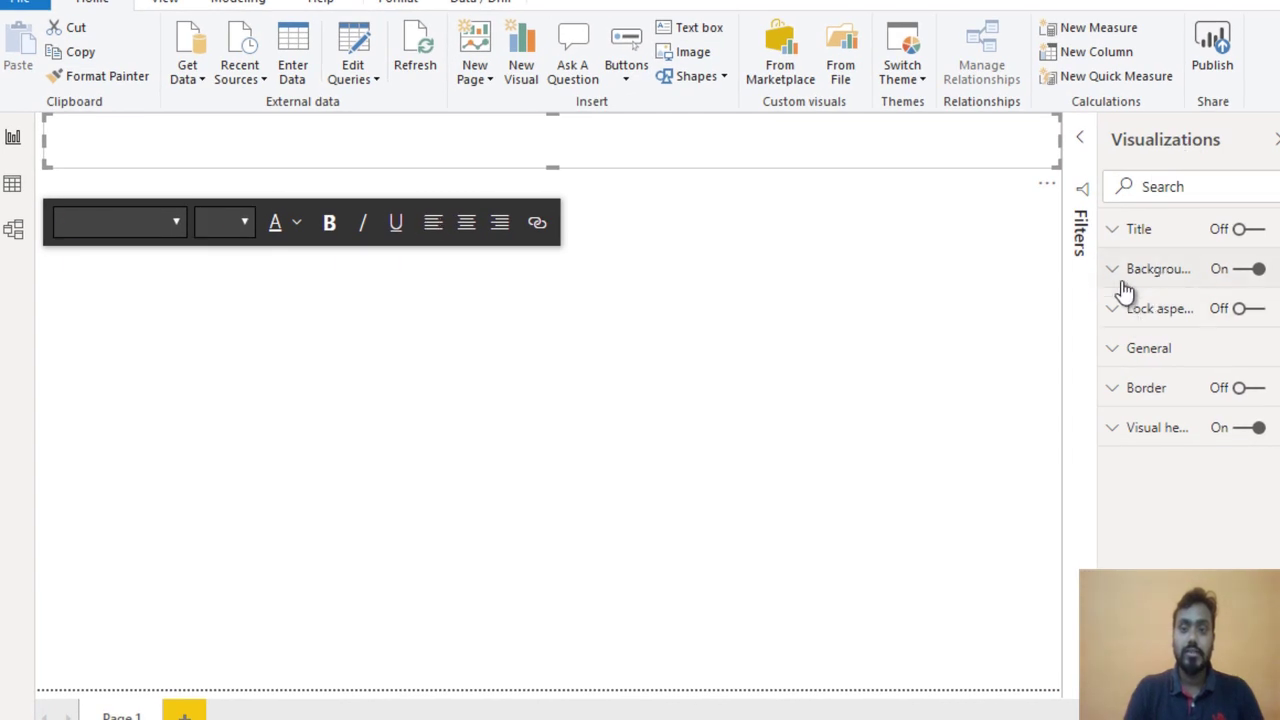
left_click(1145, 335)
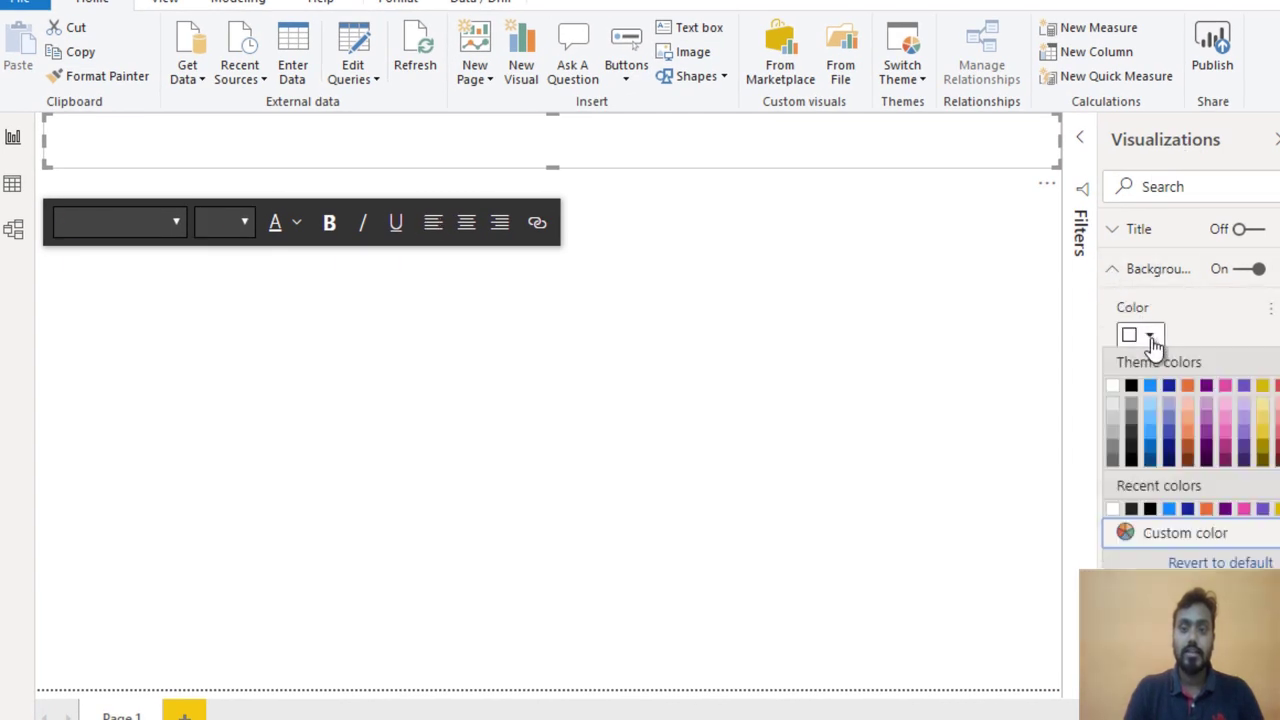
left_click(1114, 411)
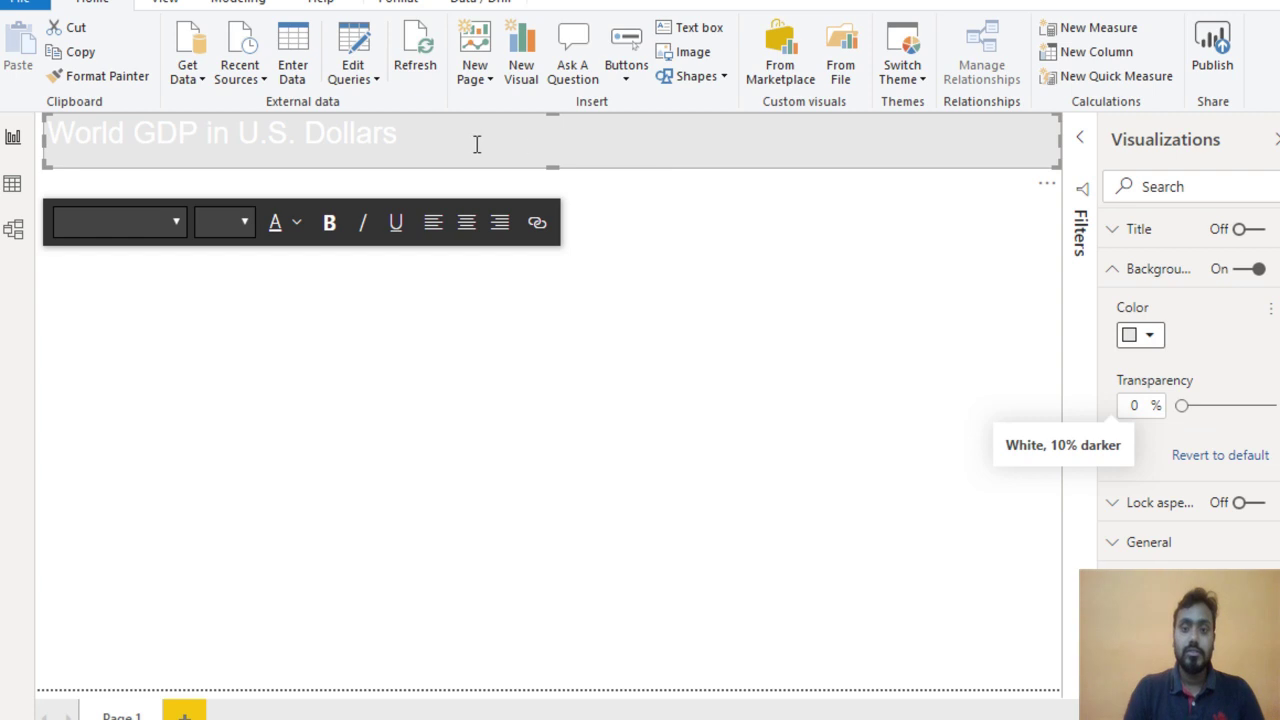
Change the title text box's background color to a medium gray shade of White
left_click(1148, 340)
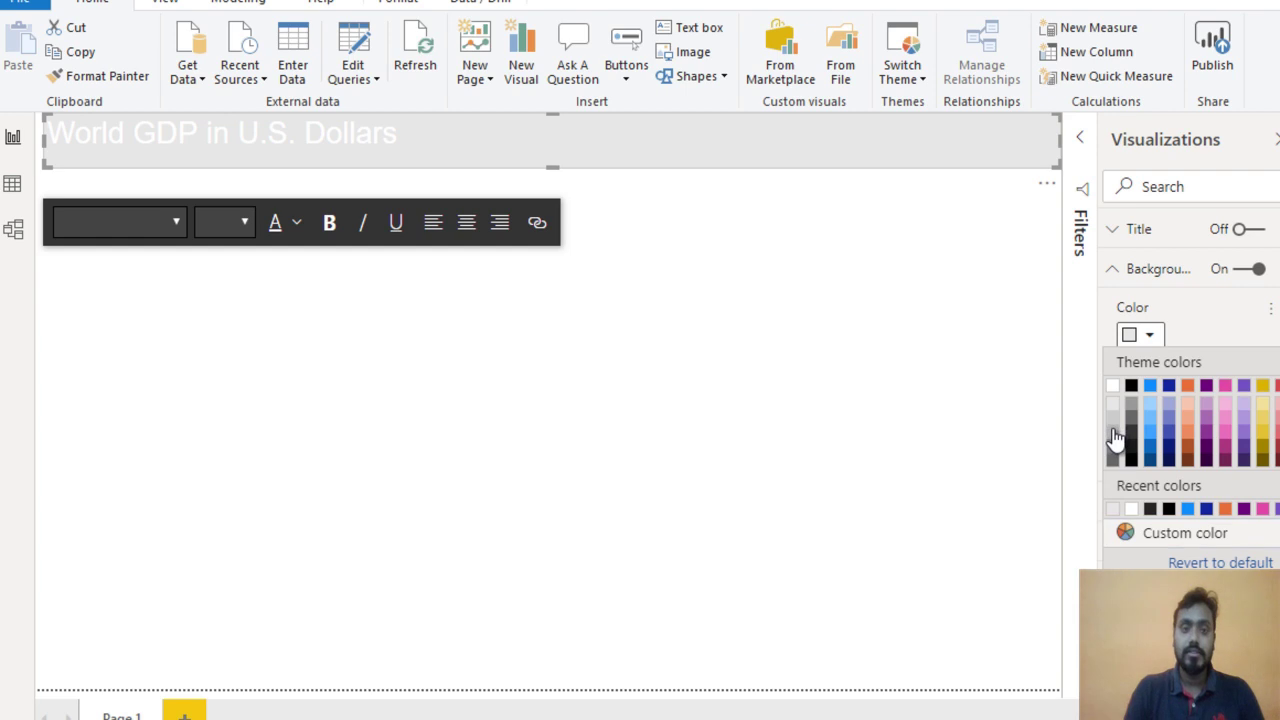
left_click(1113, 437)
left_click(706, 271)
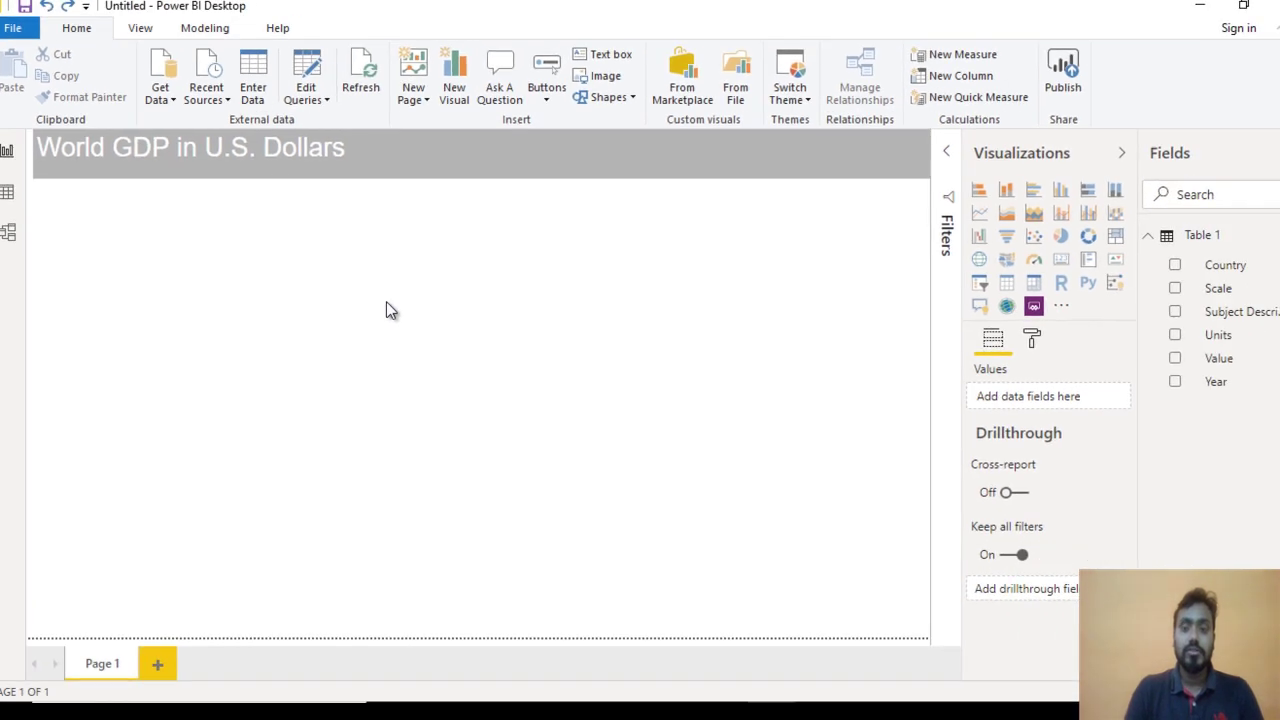
Add a slicer for the Year field to the page and display it as a dropdown
left_click(980, 284)
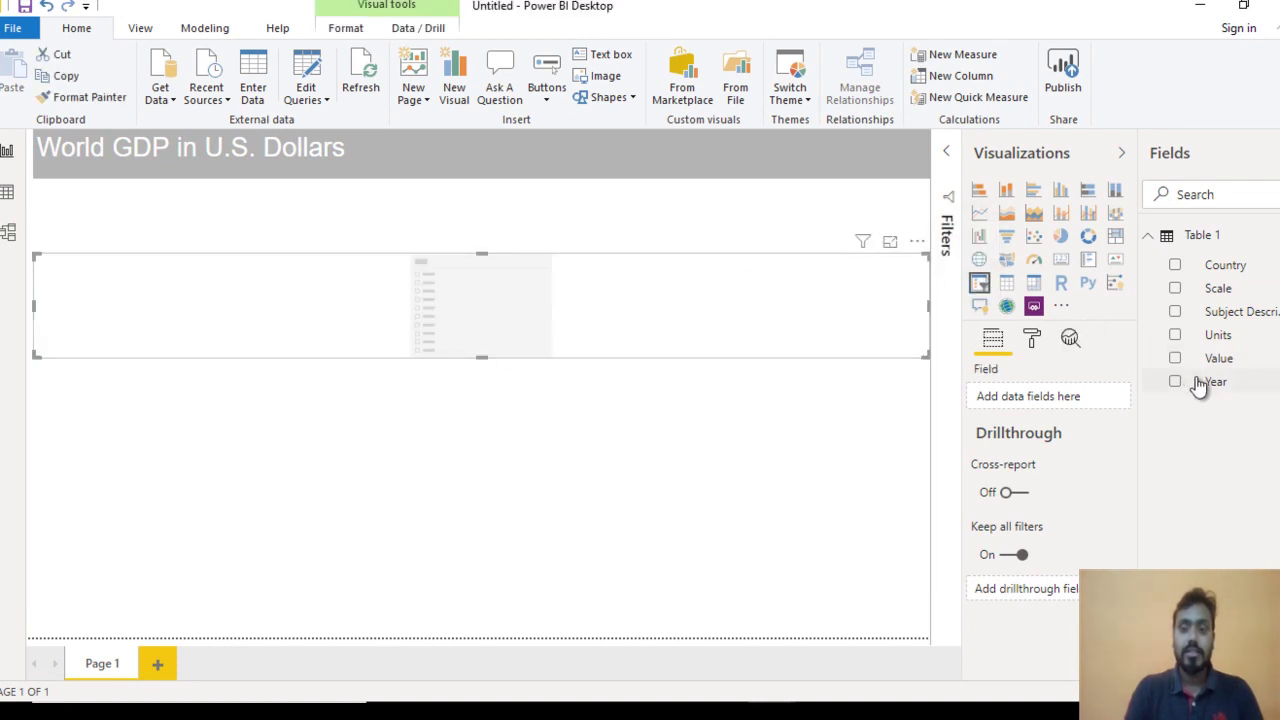
left_click_drag(1200, 387, 1033, 399)
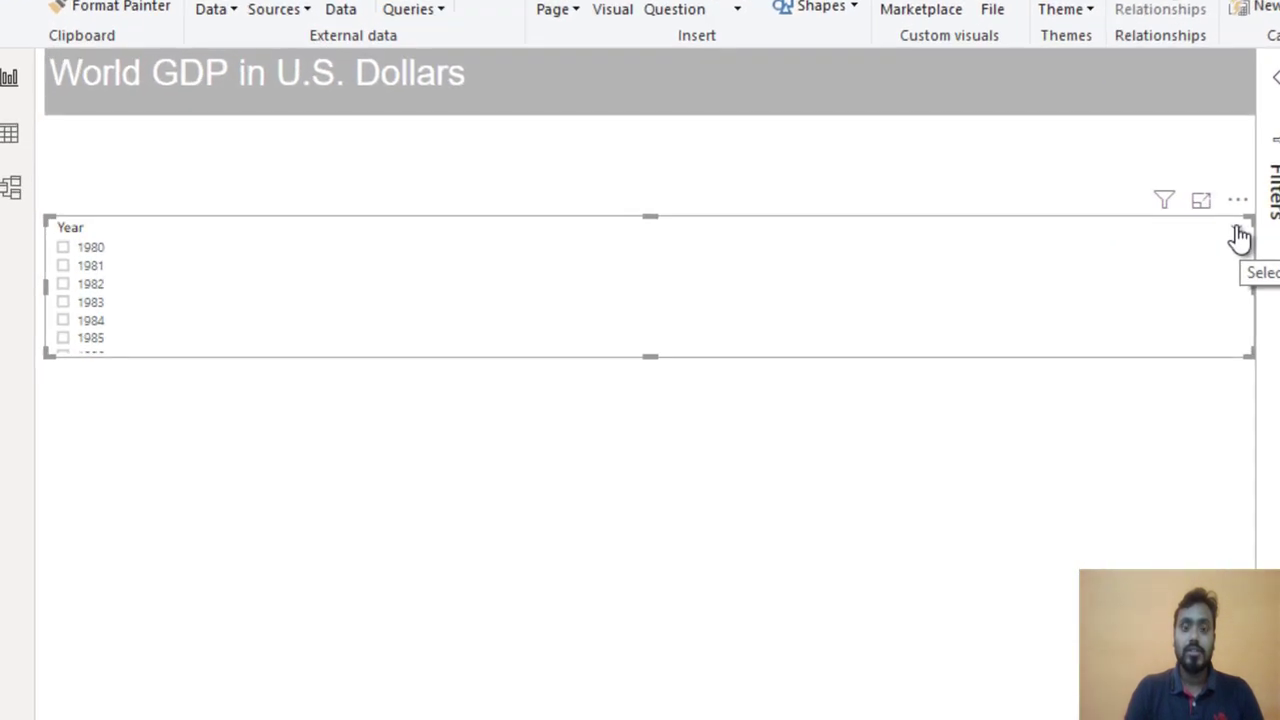
left_click(1240, 236)
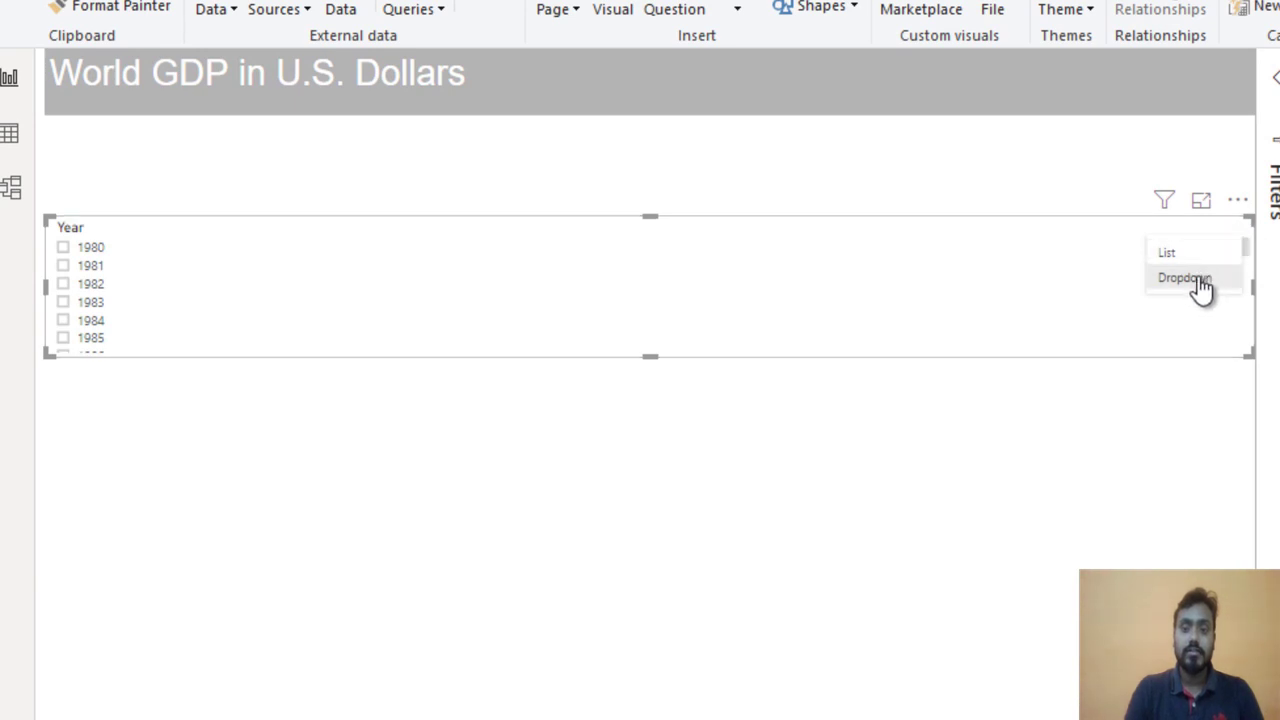
left_click(1195, 280)
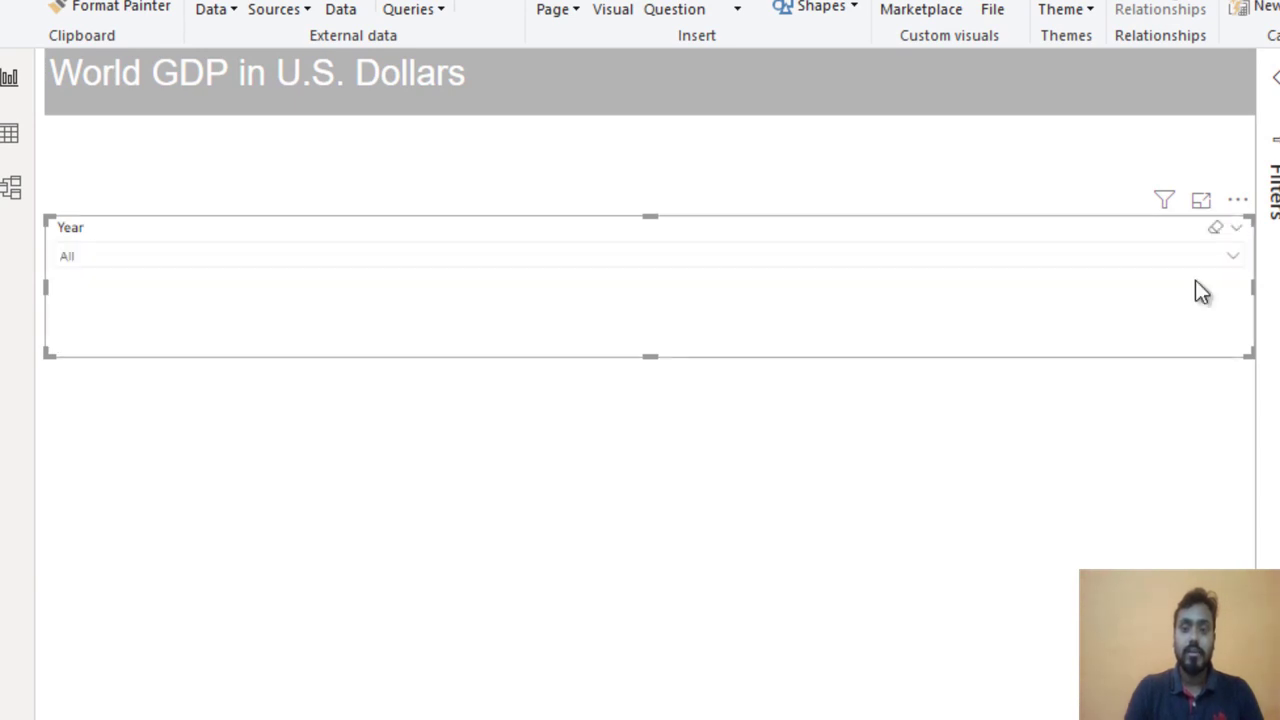
Shrink the Year slicer and place it inside the title banner, just after the title text, matching the banner's height
left_click_drag(1253, 290, 225, 287)
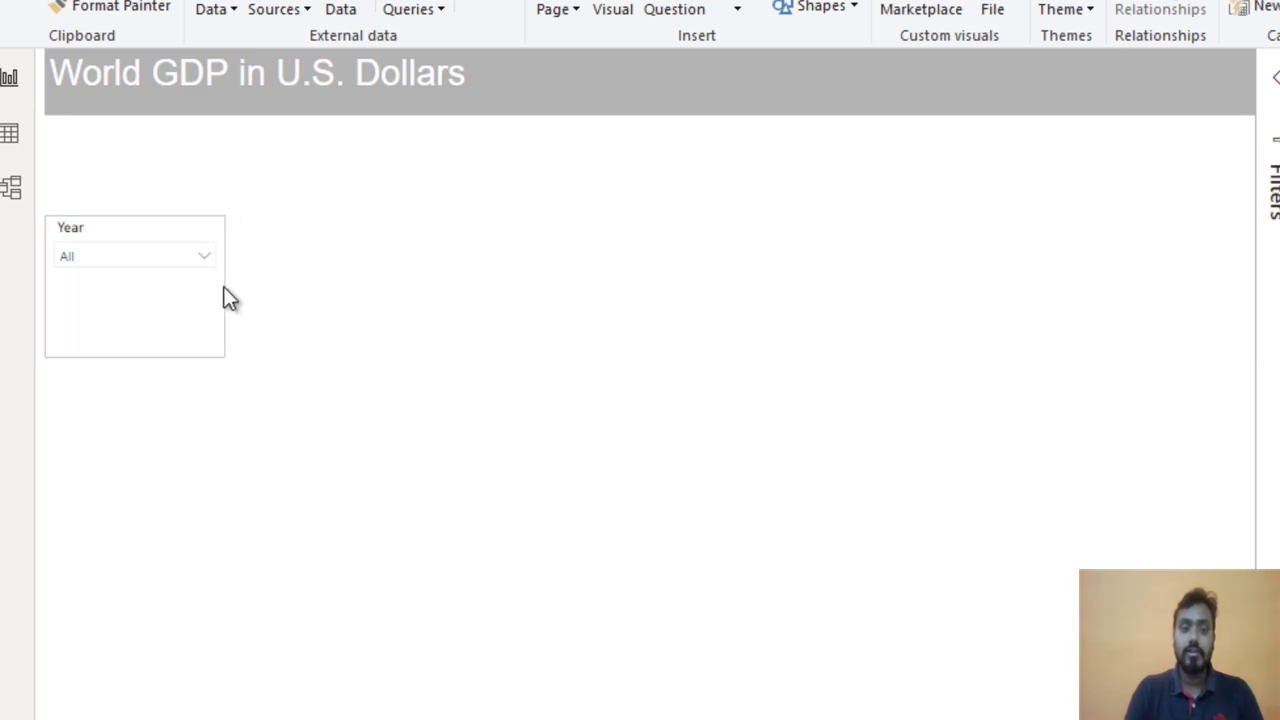
left_click_drag(136, 344, 134, 283)
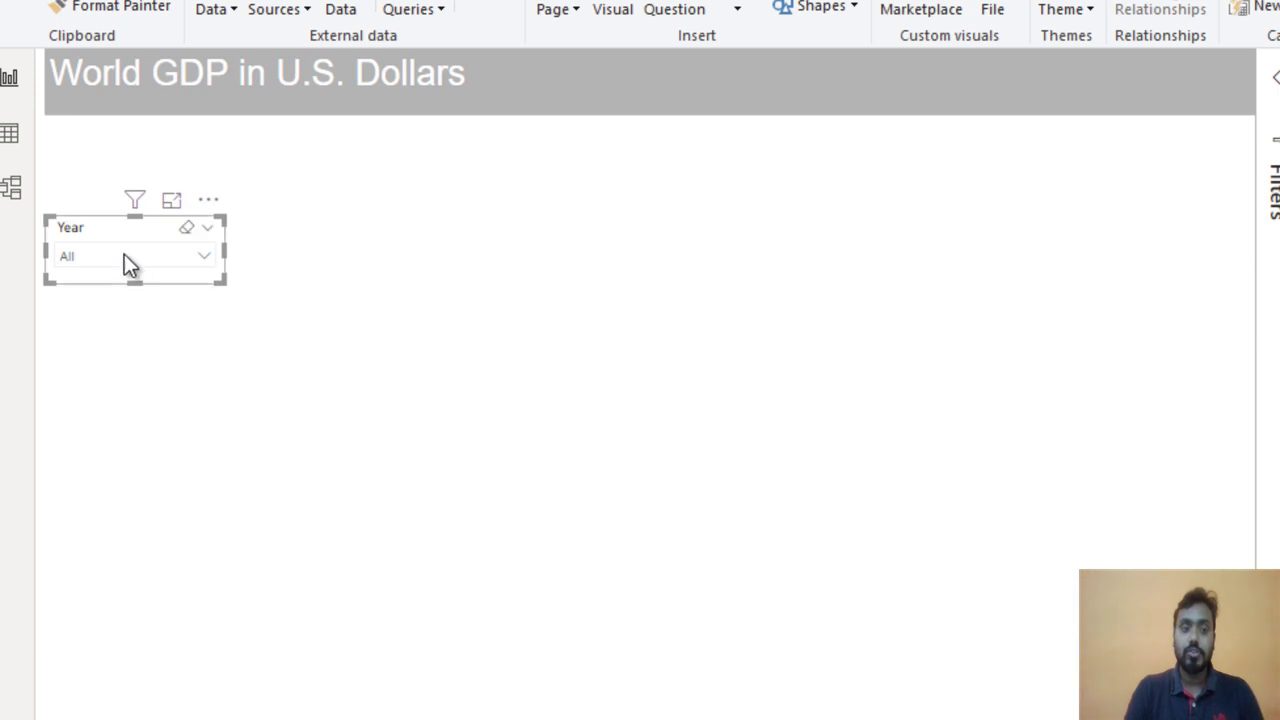
left_click_drag(99, 231, 555, 77)
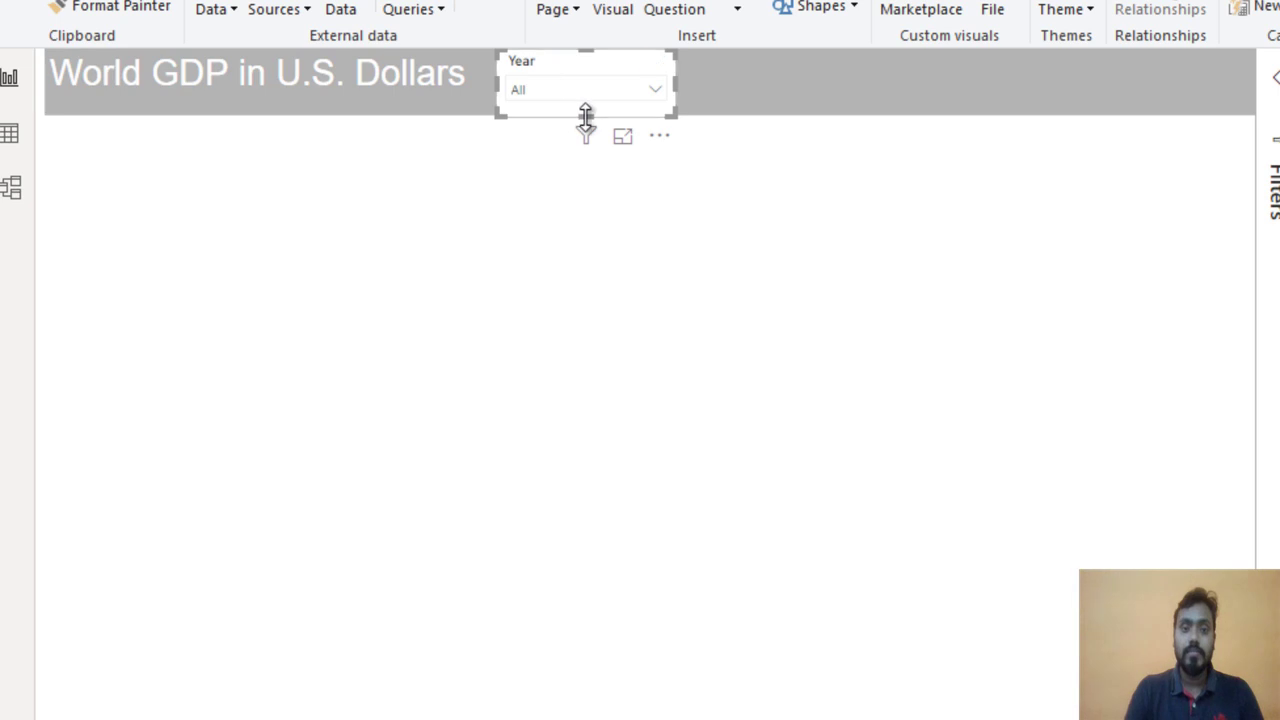
left_click_drag(583, 109, 583, 104)
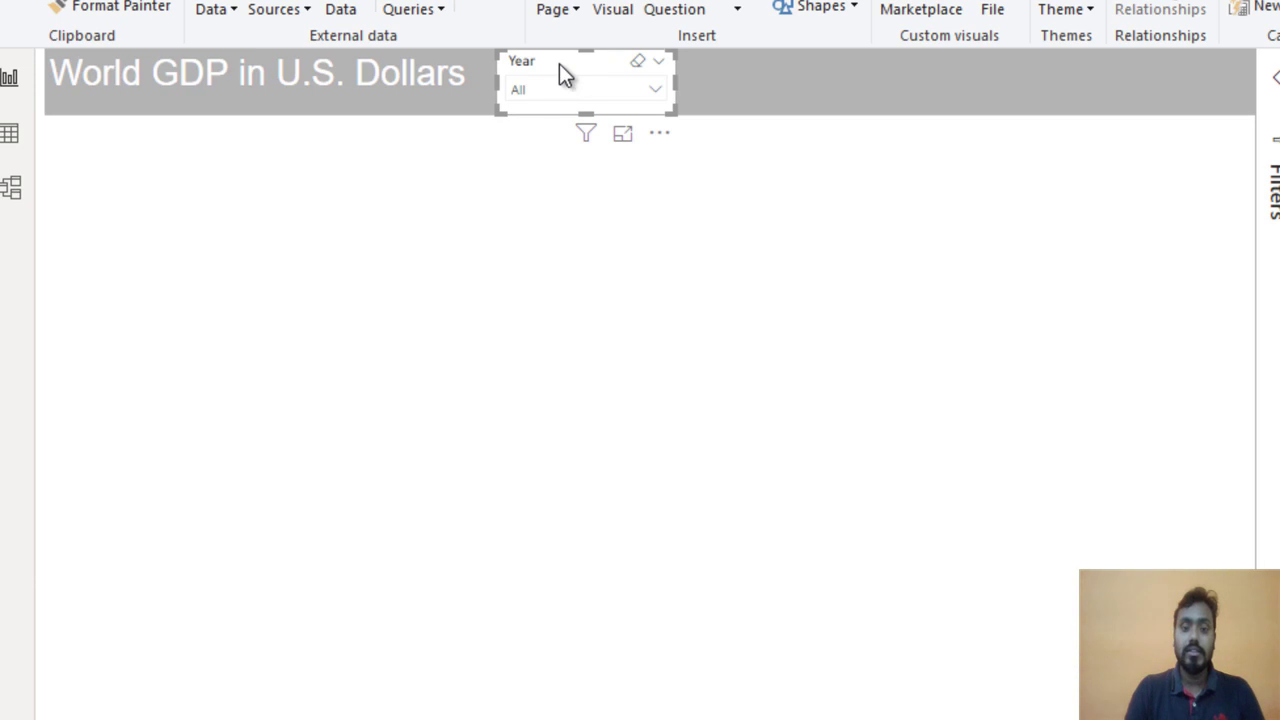
View the finished SSU_GDP_Project report as a reference and return to the untitled report
mouse_move(700, 688)
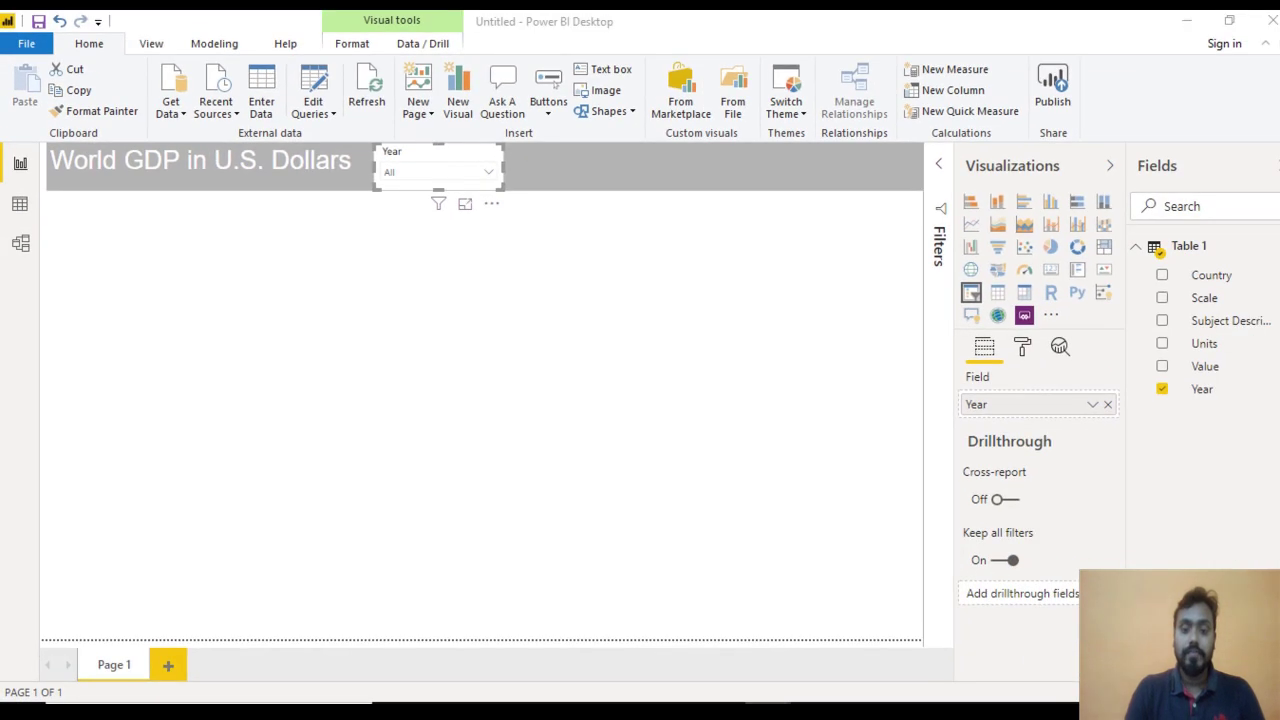
left_click(668, 652)
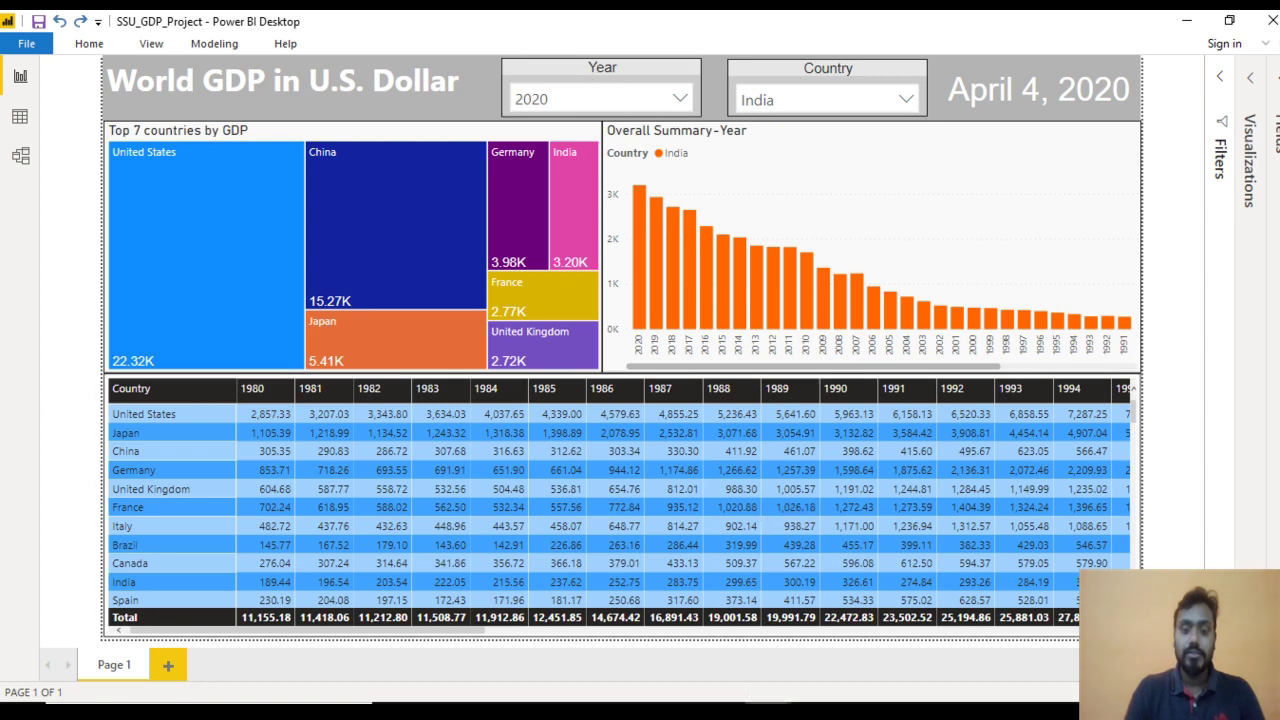
left_click(768, 705)
left_click(814, 650)
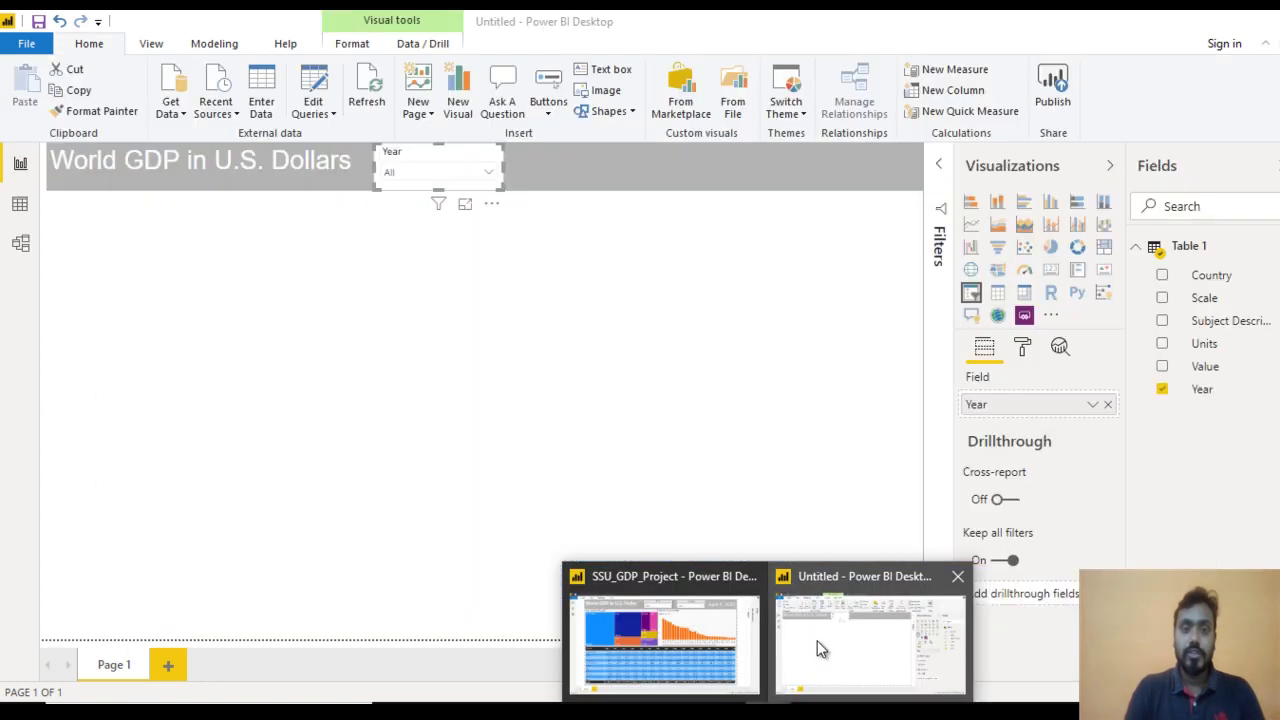
Turn off the Year slicer's header and enable its title with the text "Year"
left_click(1024, 345)
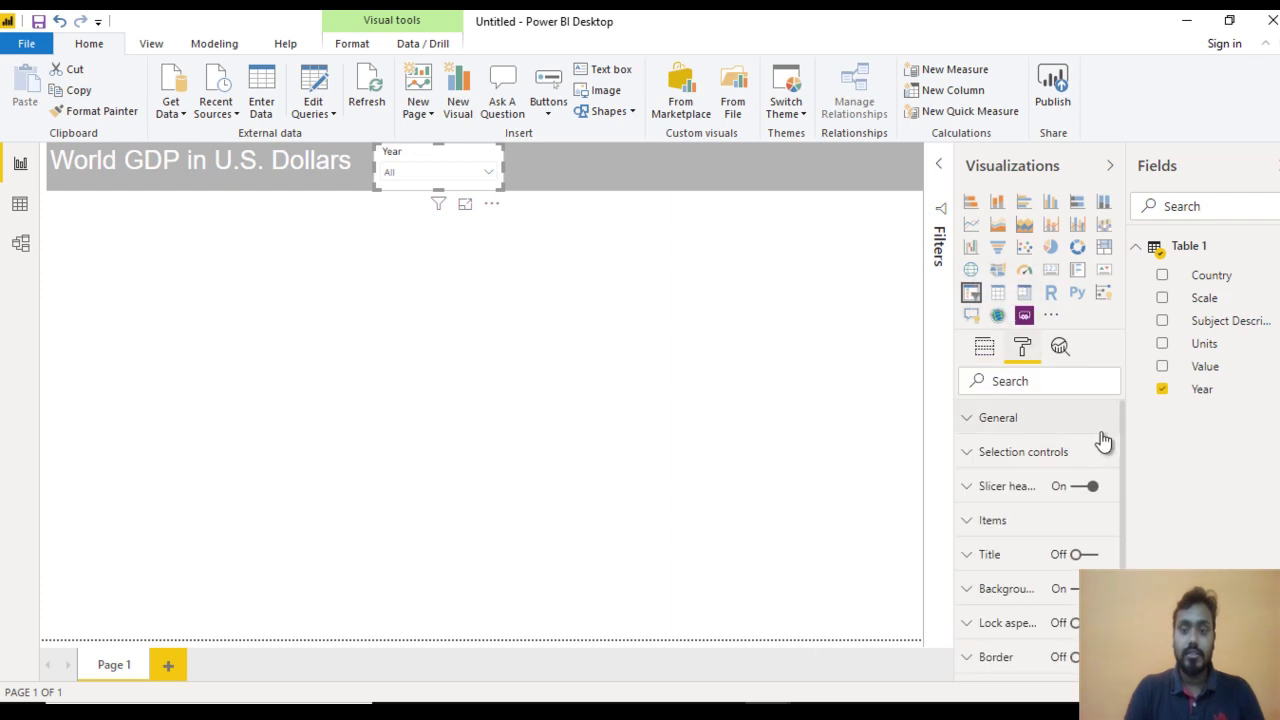
scroll(1125, 445, "down", 1)
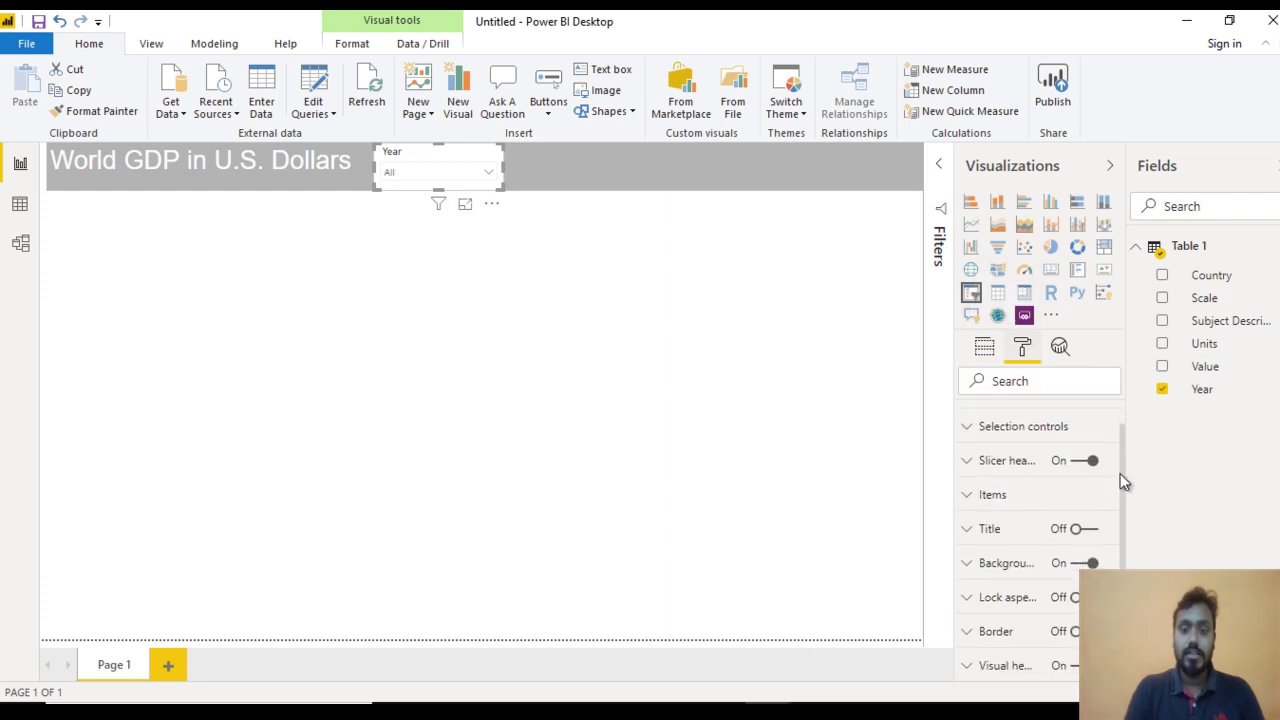
left_click(986, 530)
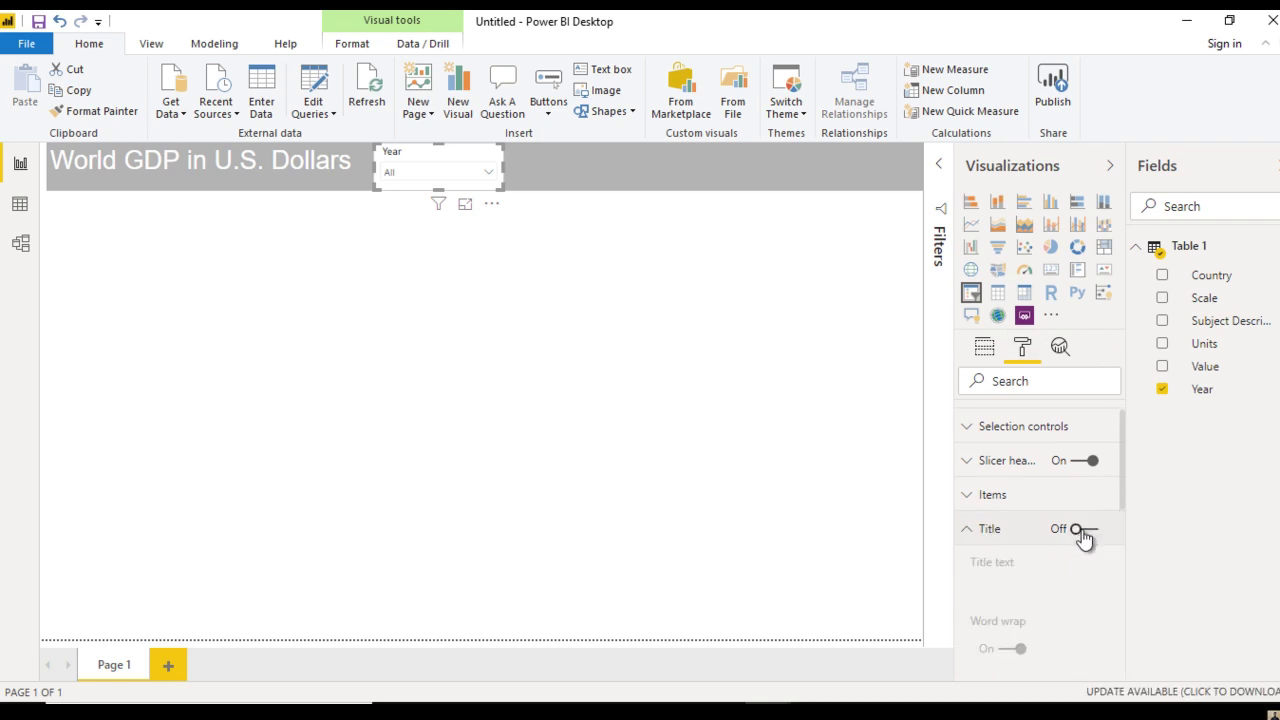
left_click(1080, 530)
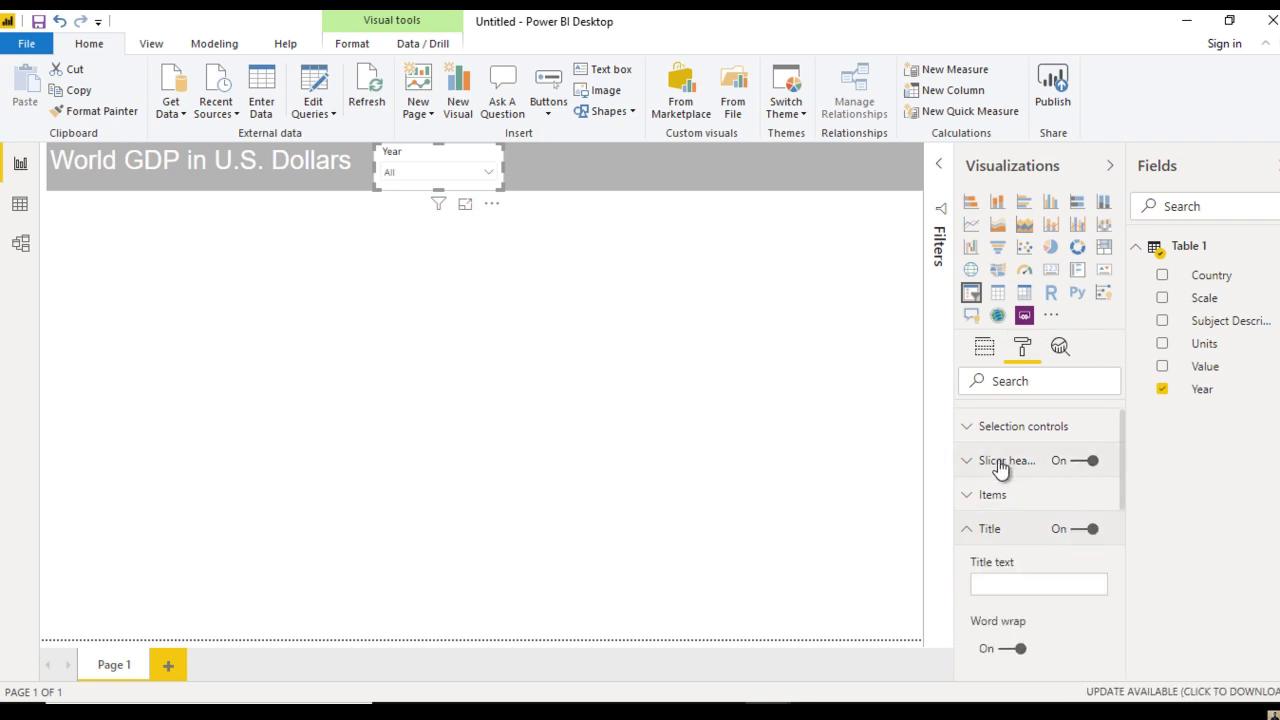
left_click(1076, 467)
left_click(1022, 582)
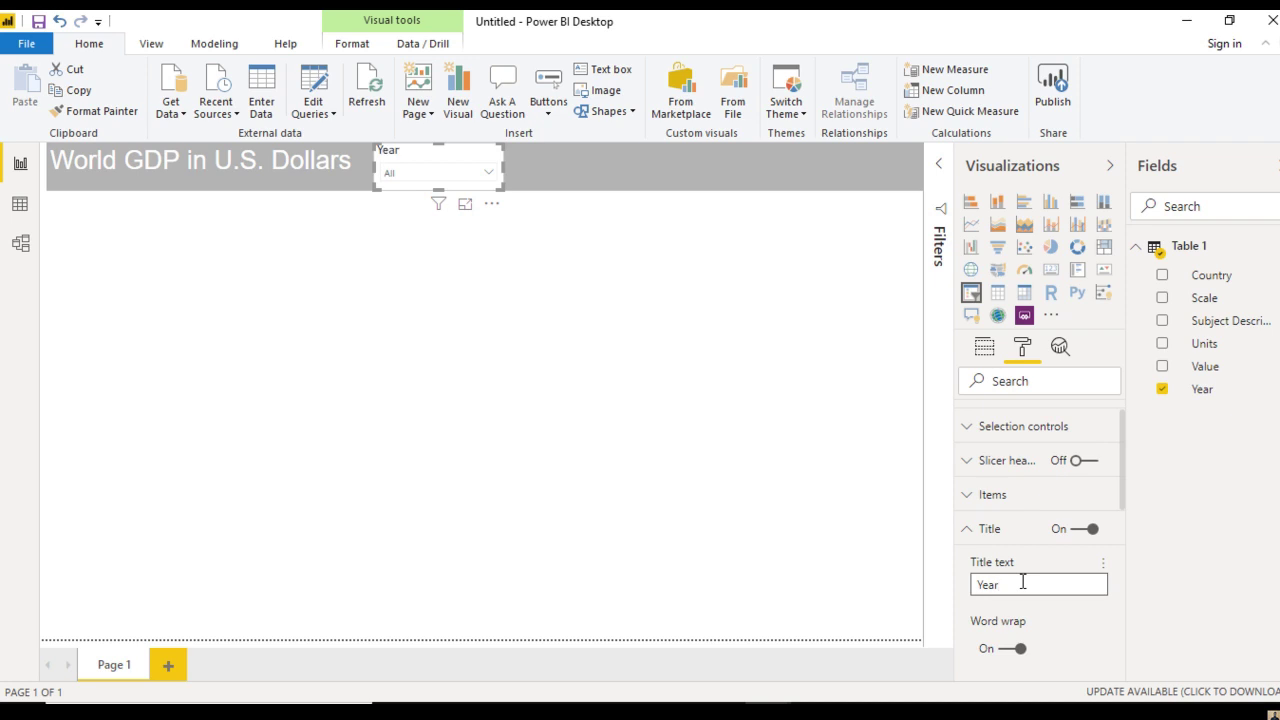
Give the Year slicer's title a light gray background and center its alignment
left_click_drag(1128, 510, 1133, 577)
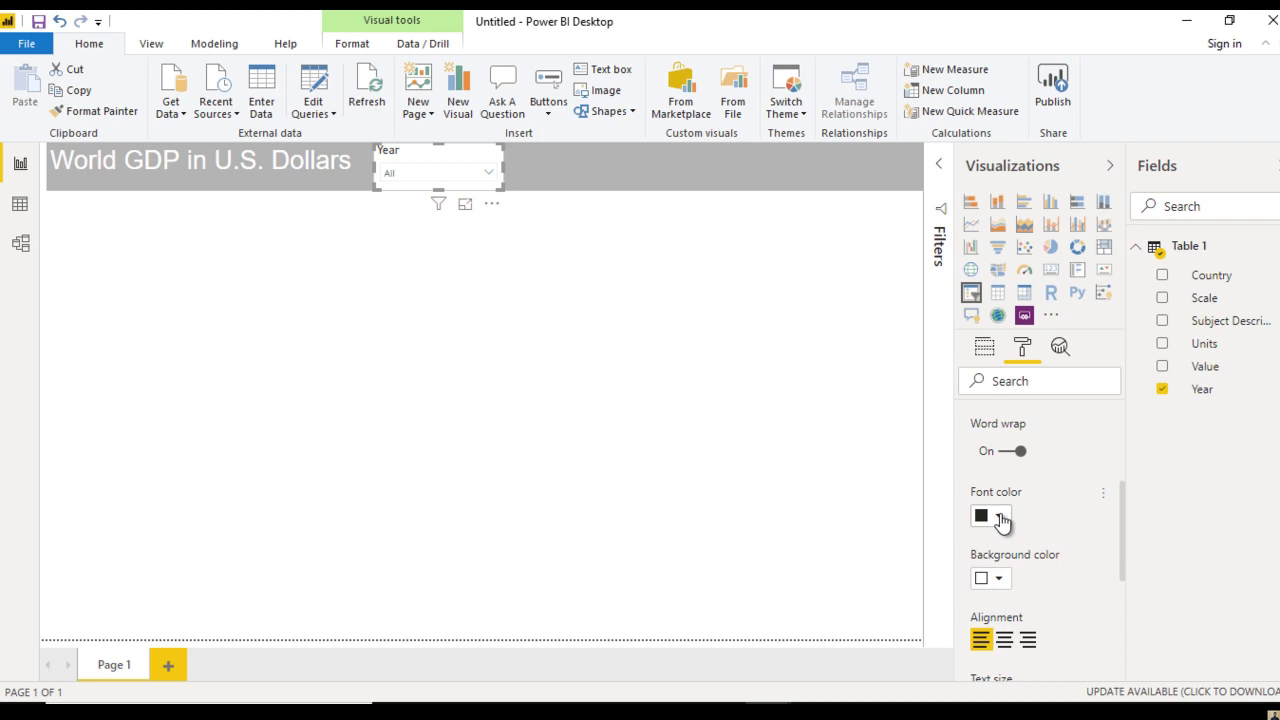
left_click(997, 580)
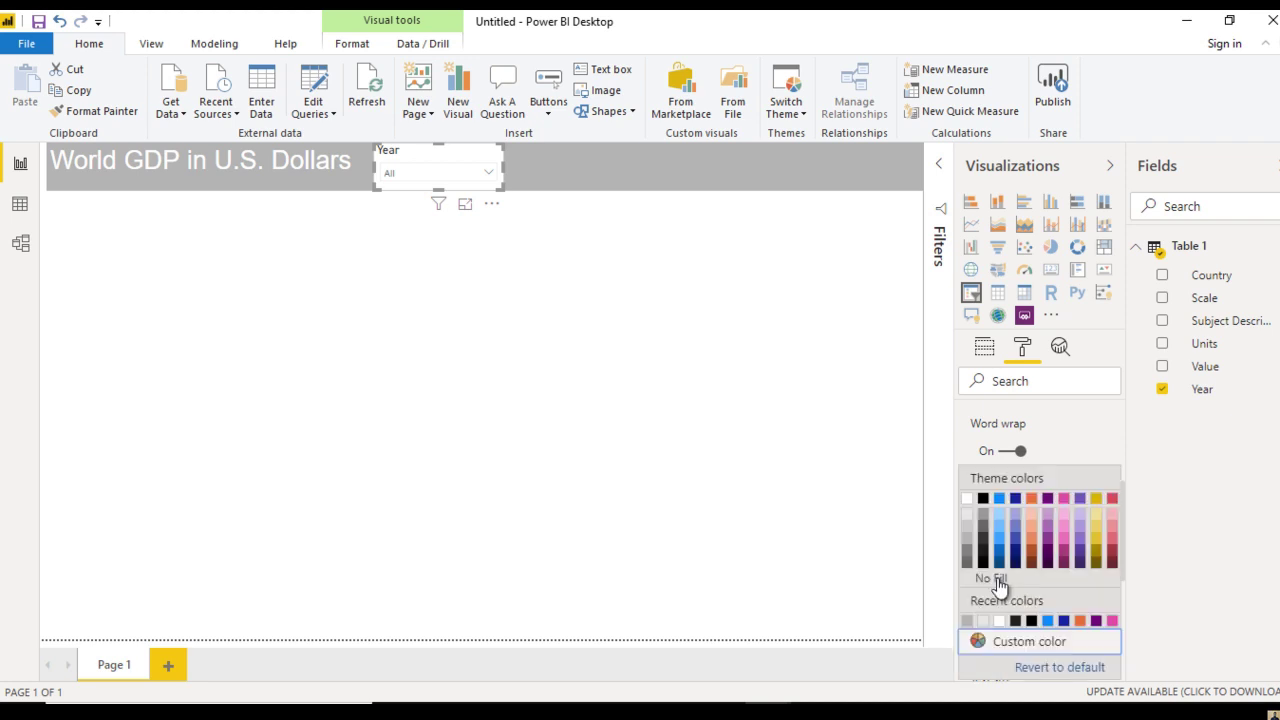
left_click(966, 528)
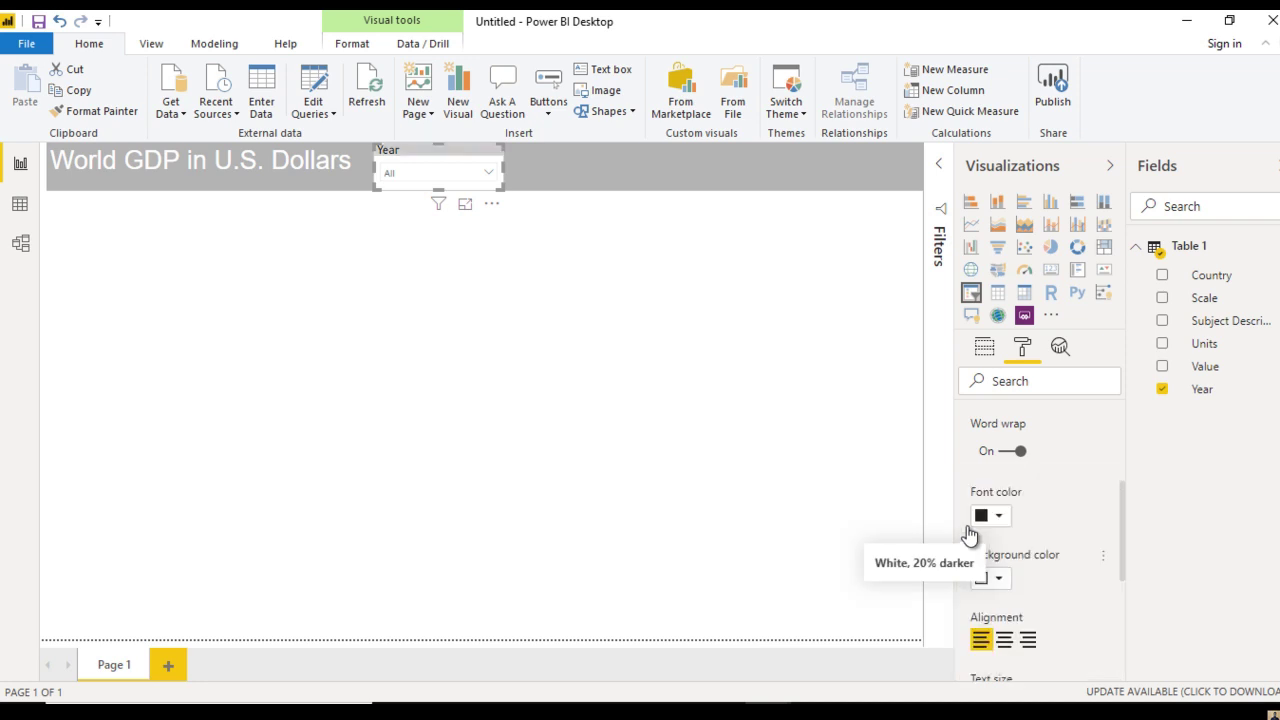
left_click(1001, 581)
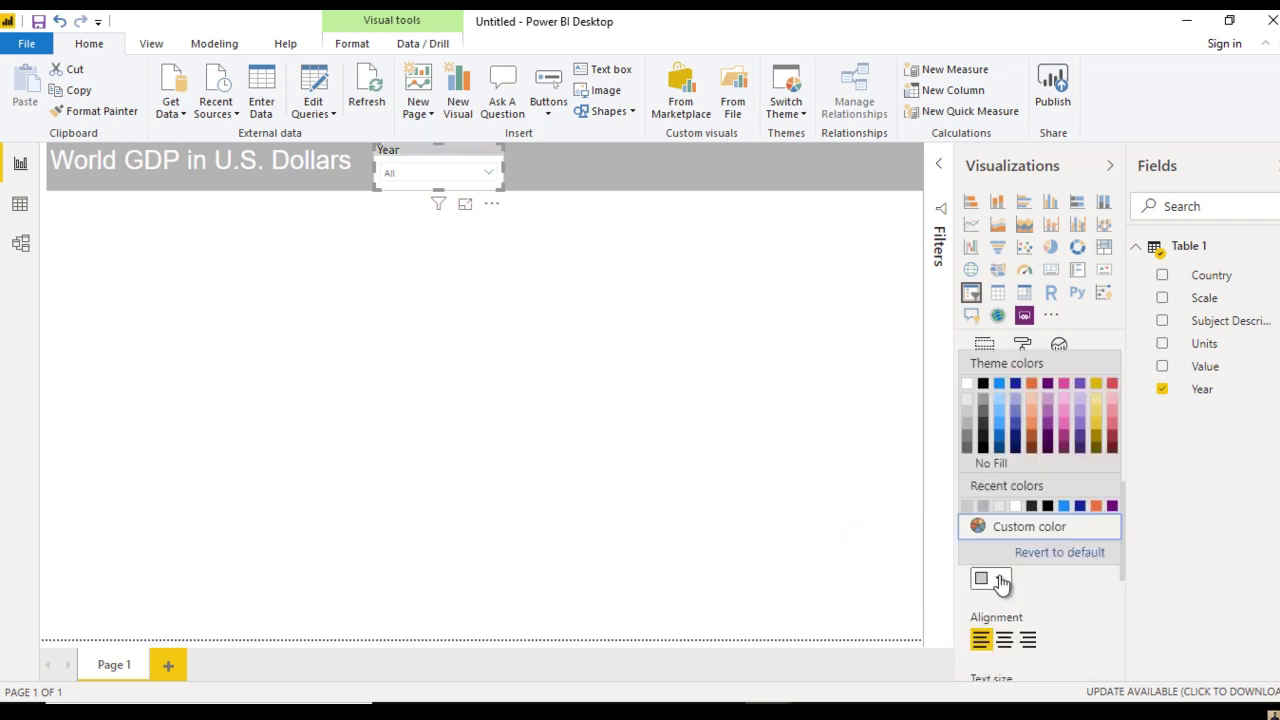
left_click(968, 402)
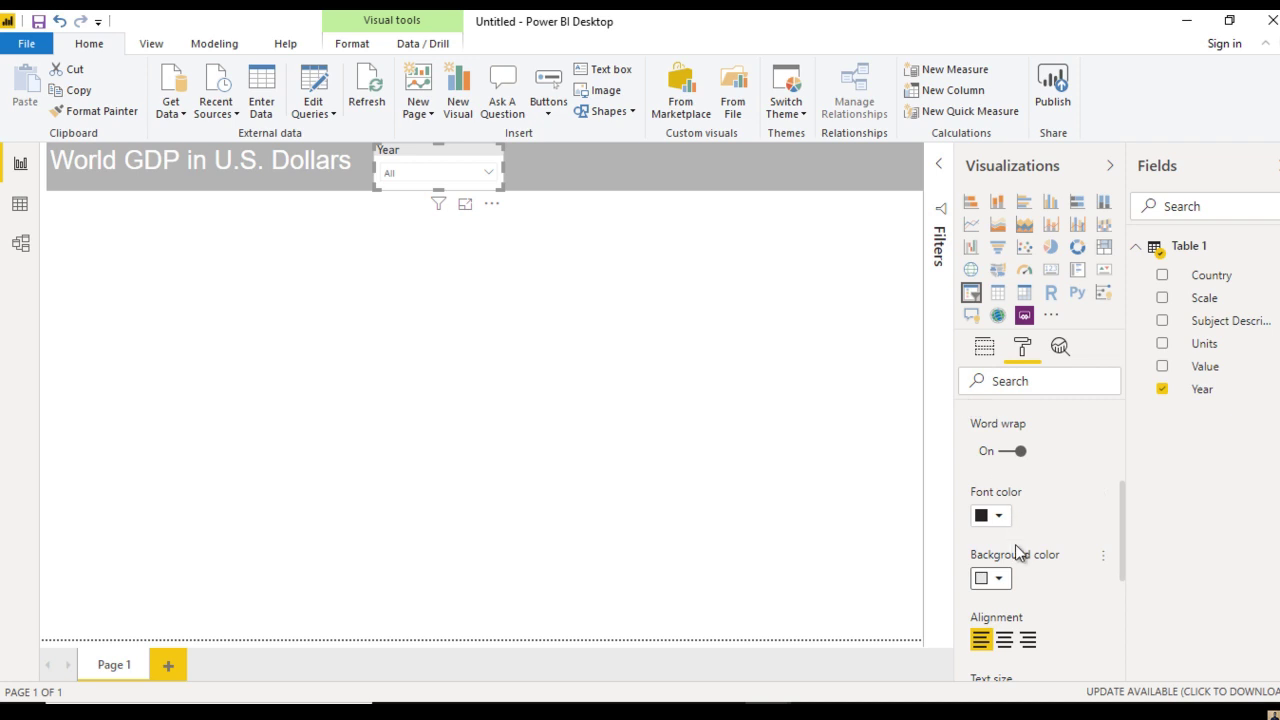
left_click(1005, 641)
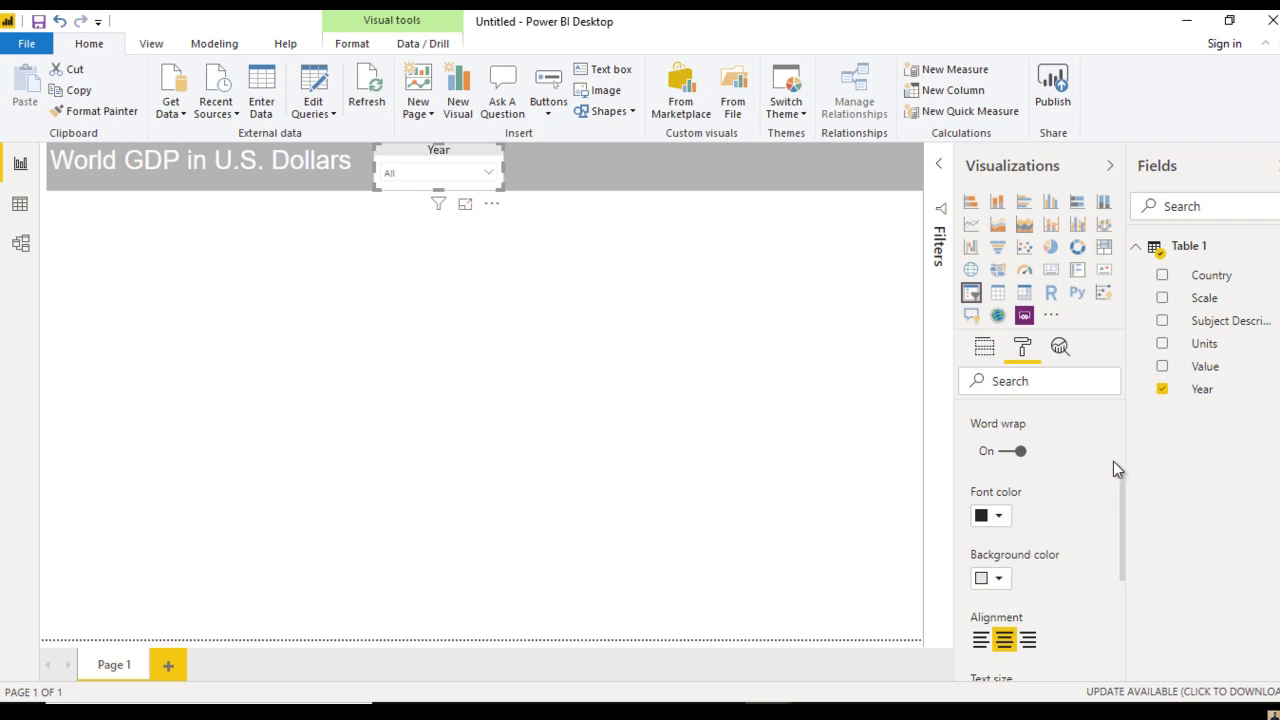
scroll(1118, 466, "up", 3)
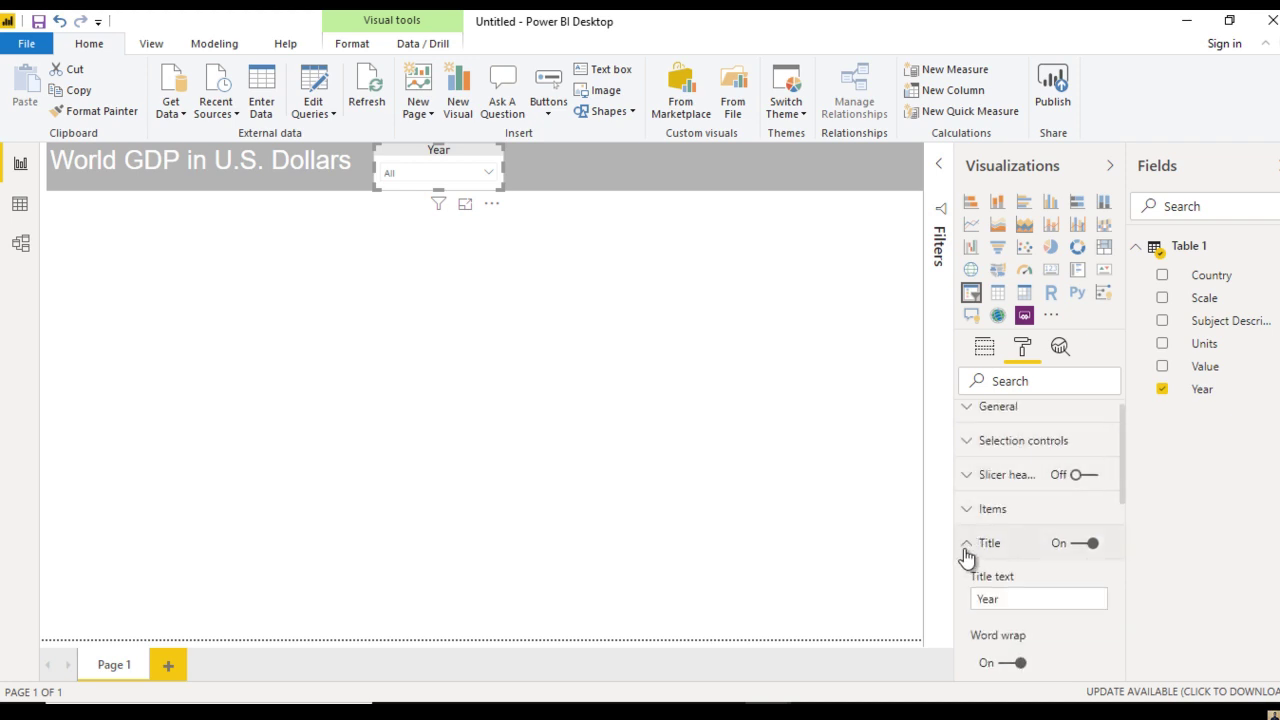
left_click(1025, 542)
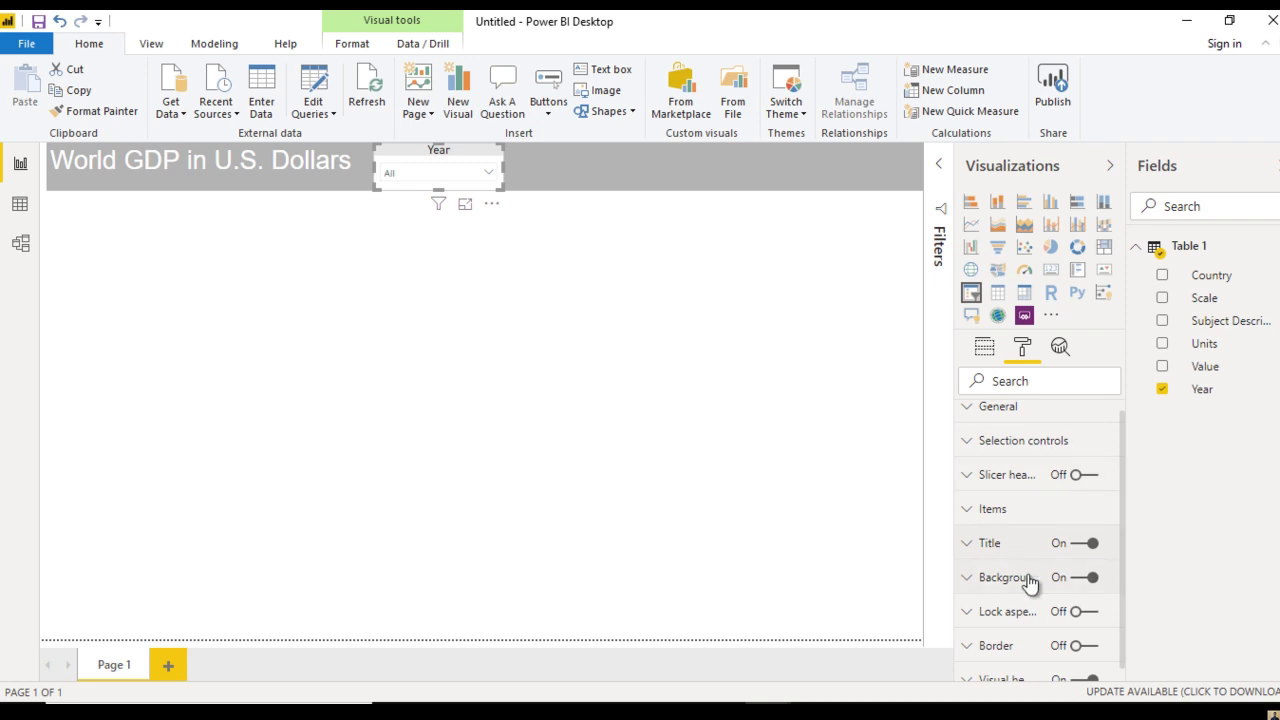
Set the Year slicer's overall background color to the same light gray as its title
left_click(997, 579)
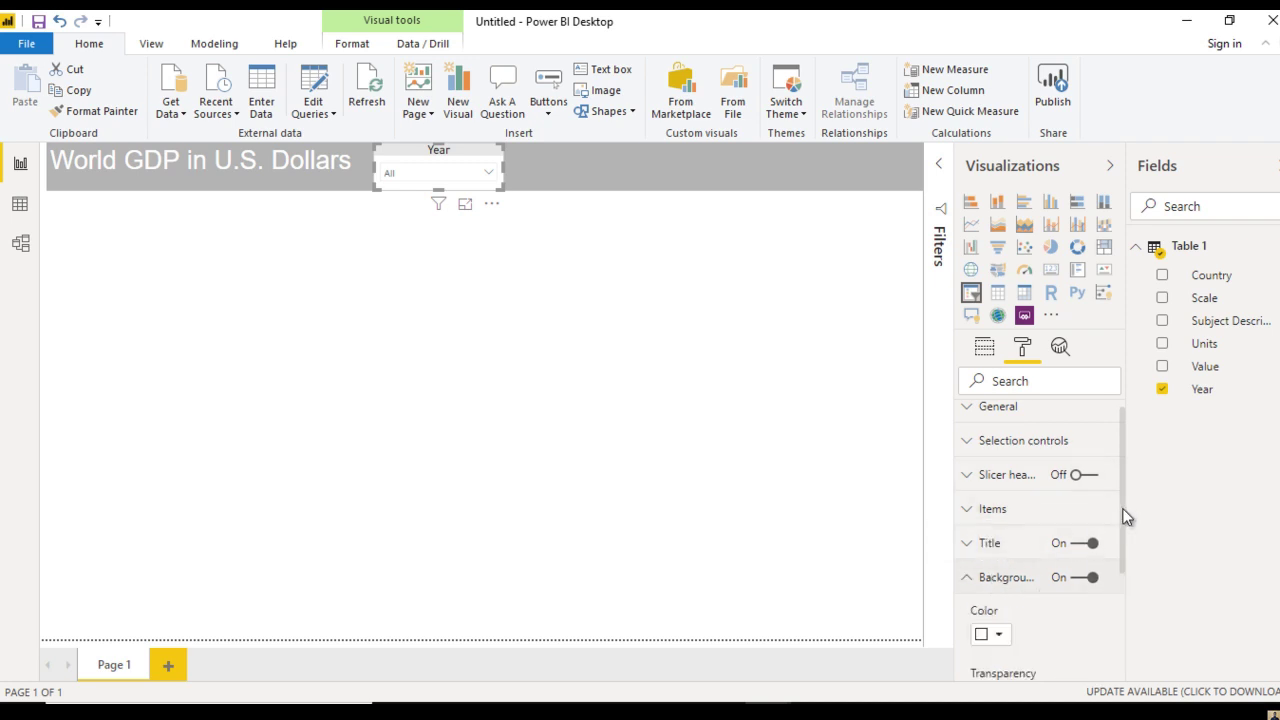
left_click_drag(1127, 515, 1135, 587)
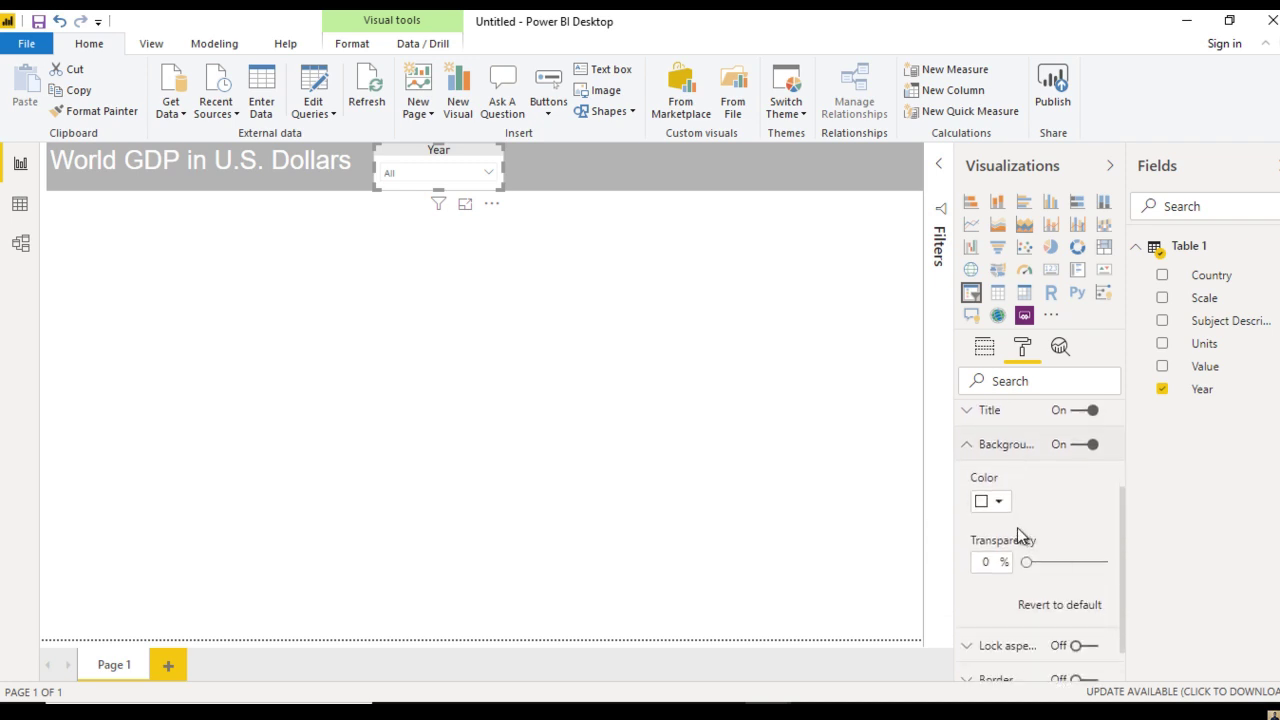
left_click(1000, 504)
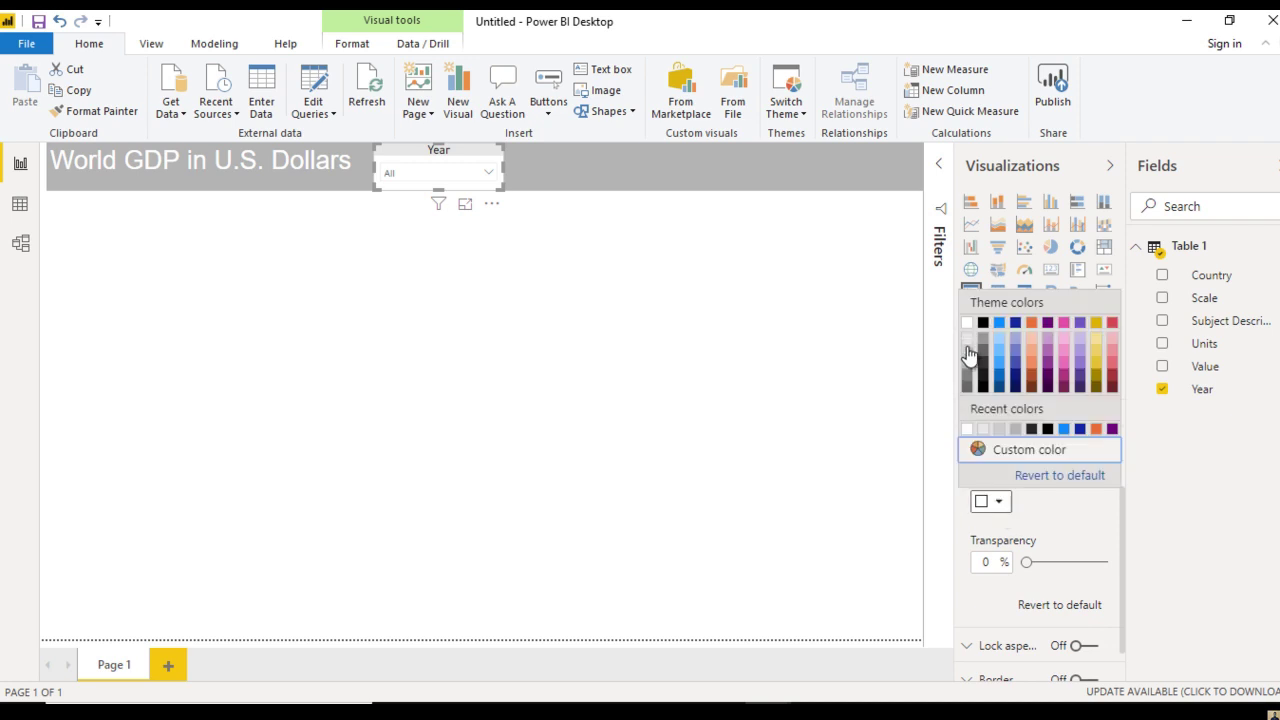
left_click(968, 346)
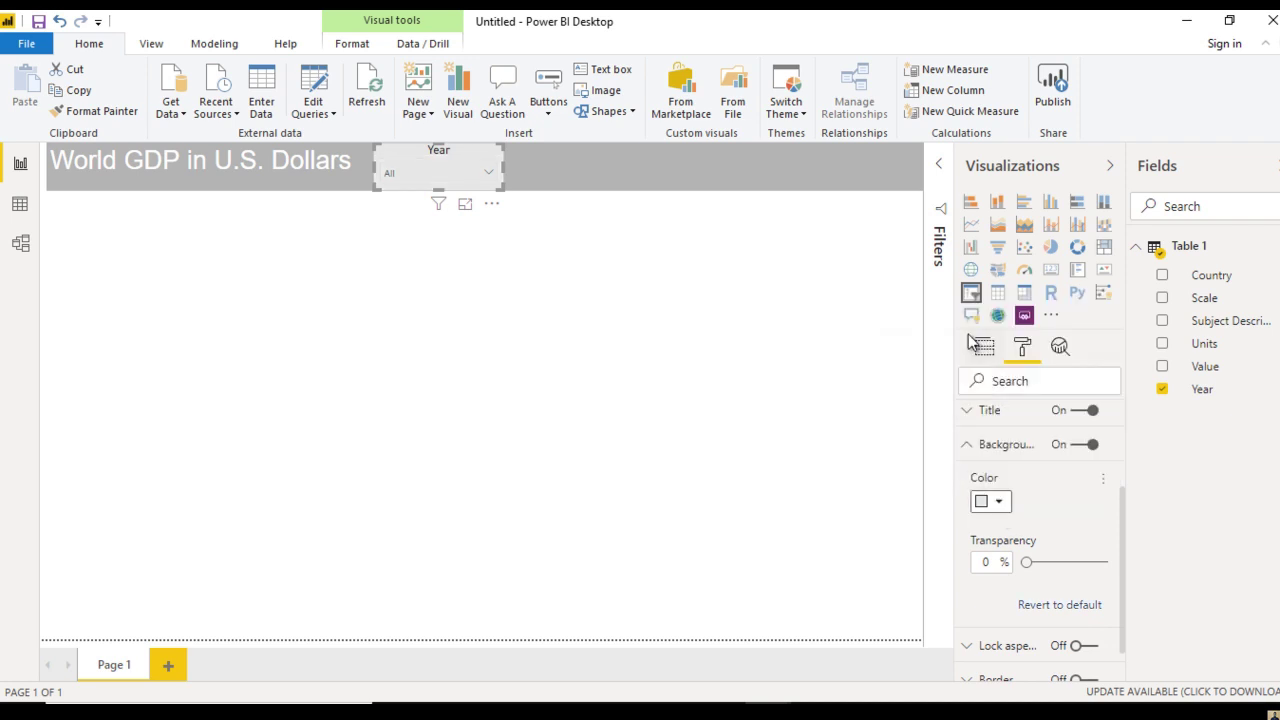
left_click(969, 452)
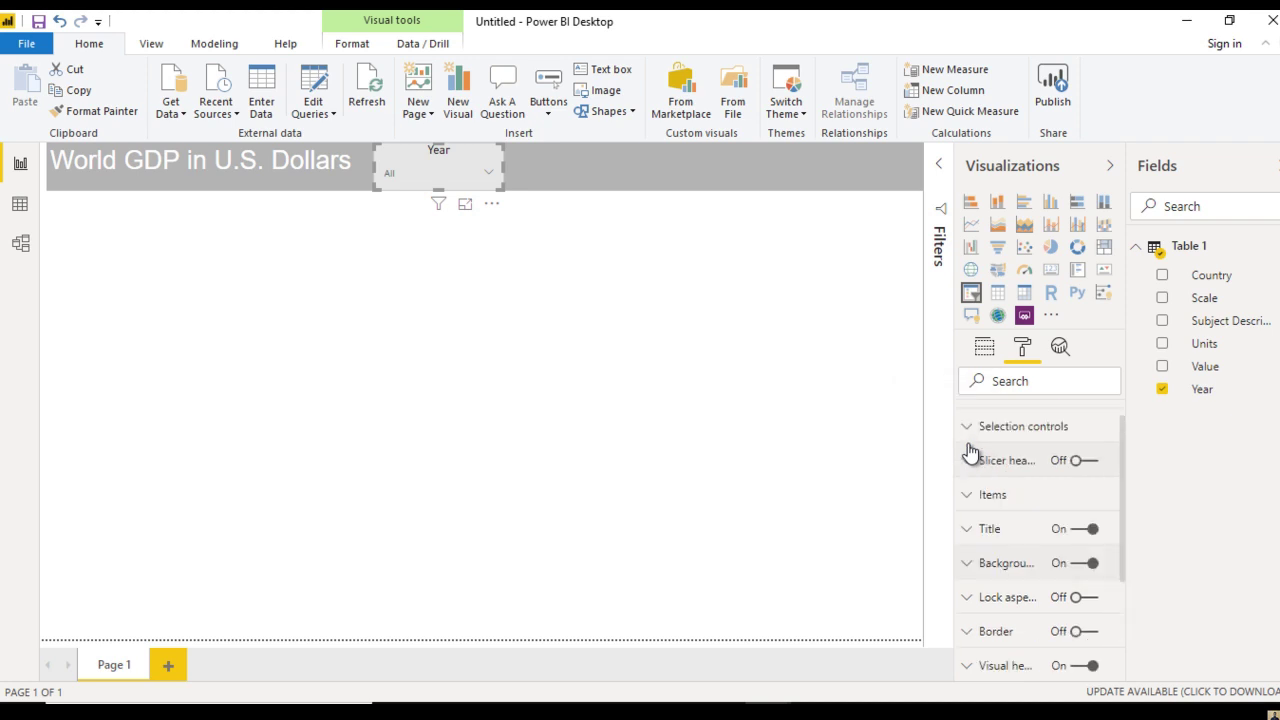
Set the background color of the Year slicer's items to White
left_click(983, 506)
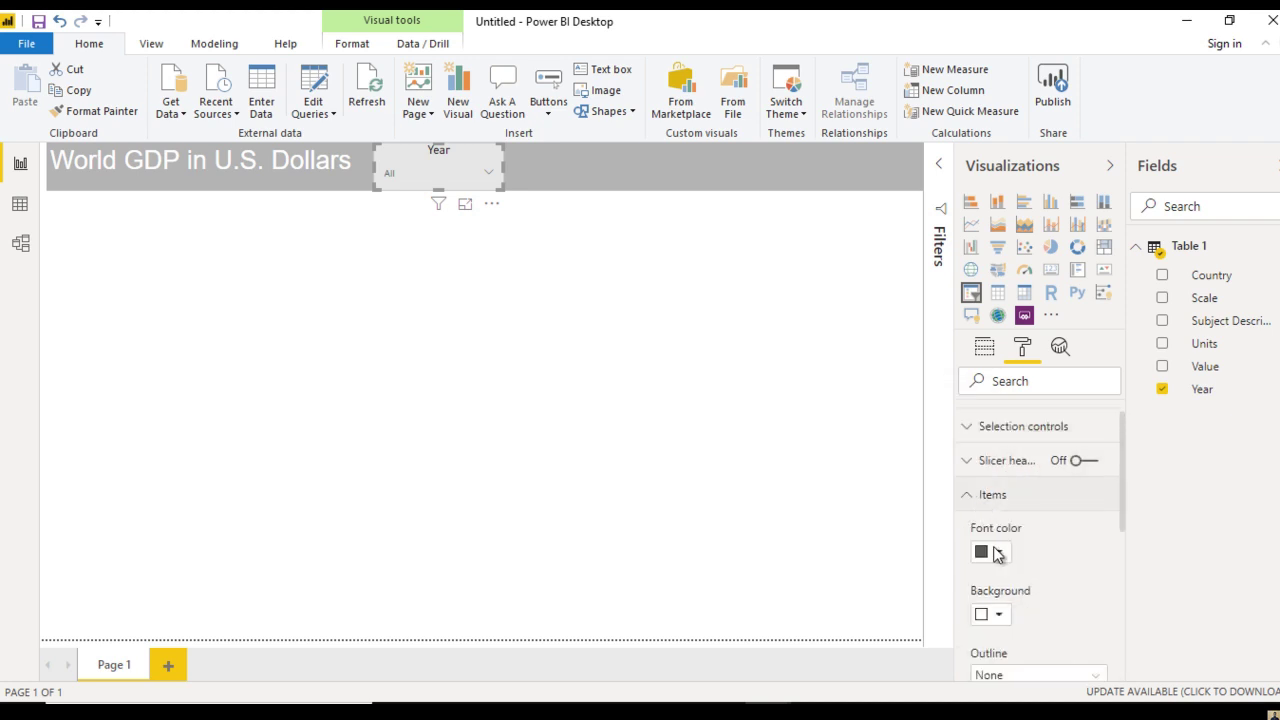
left_click(999, 615)
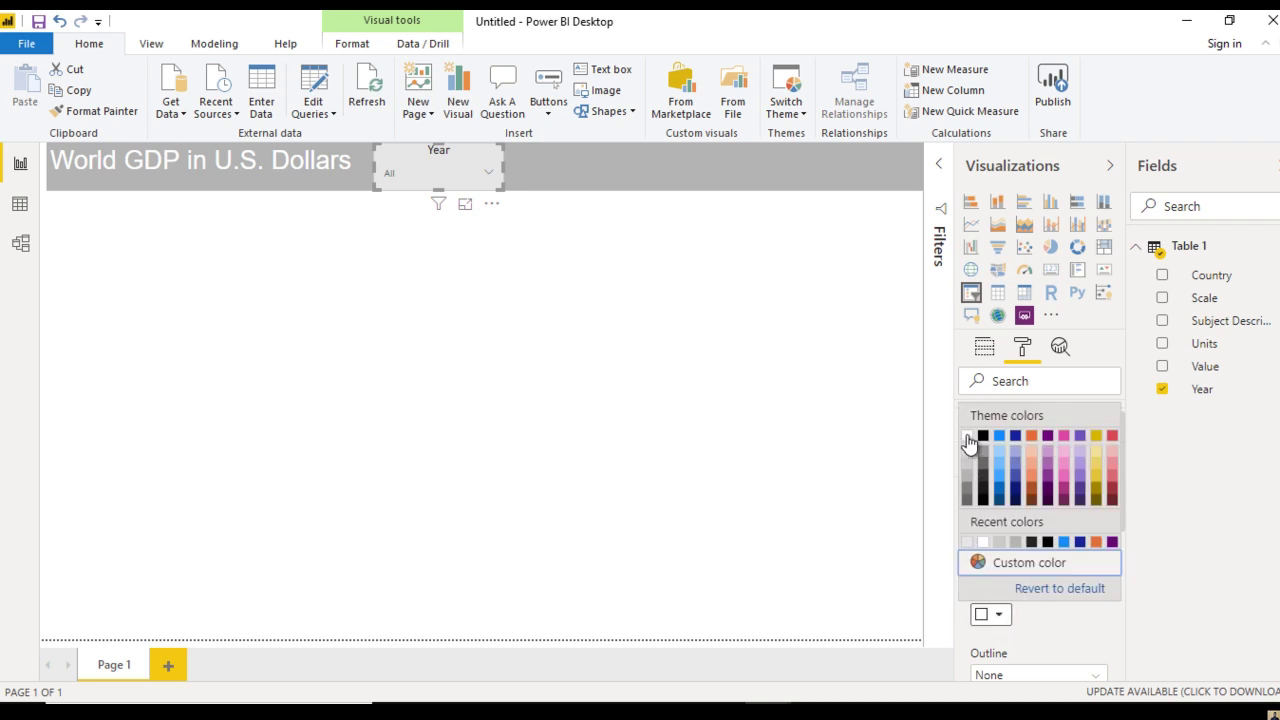
left_click(967, 438)
left_click(542, 306)
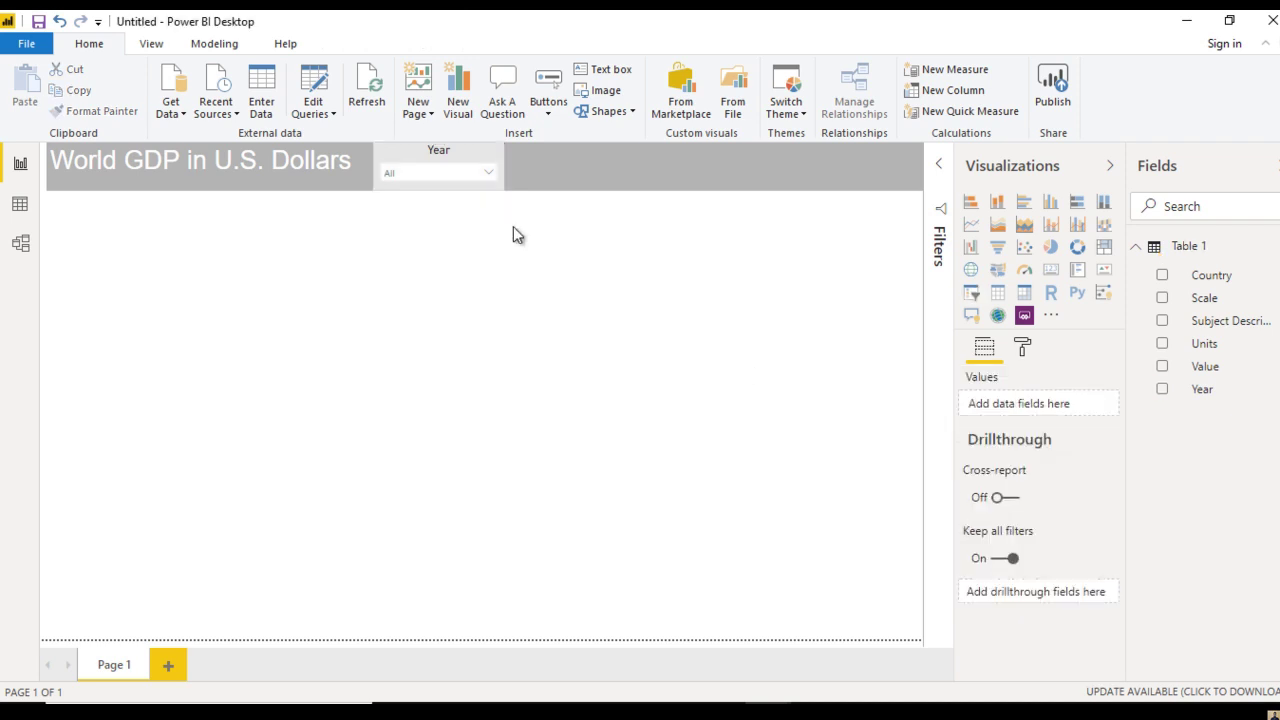
left_click(481, 156)
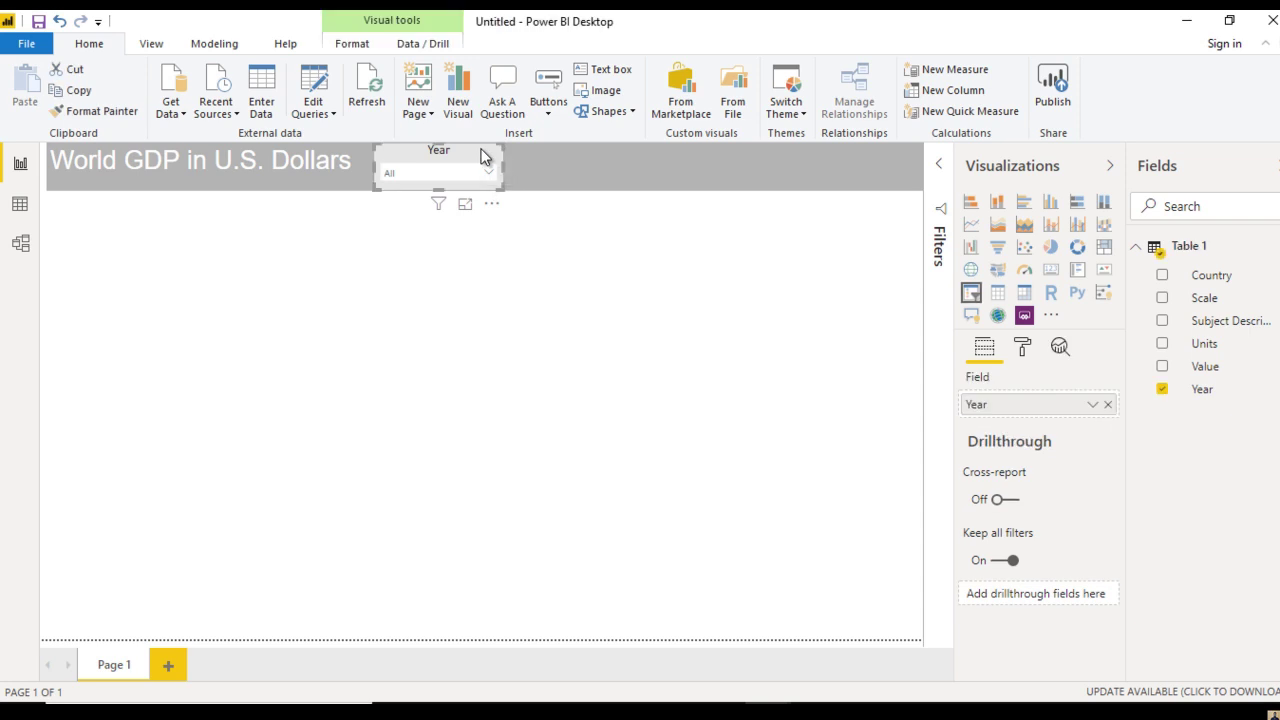
Turn on the border for the Year slicer
left_click(1021, 350)
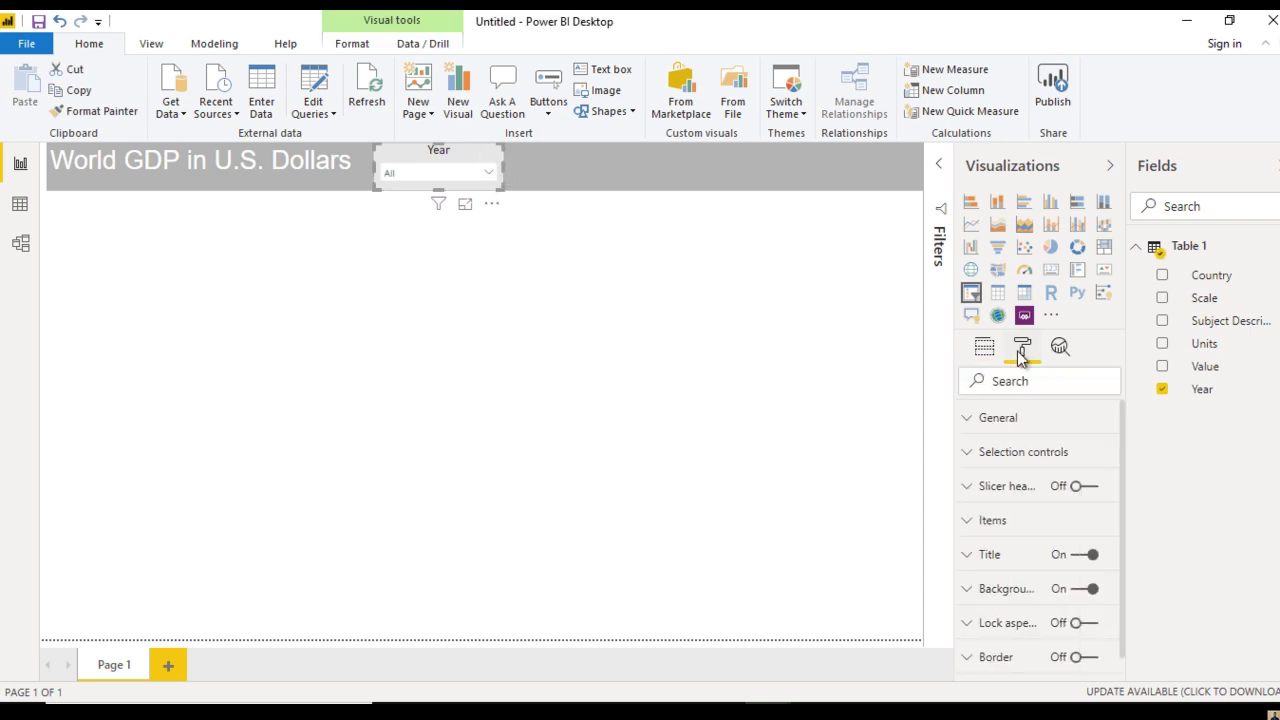
left_click(1083, 659)
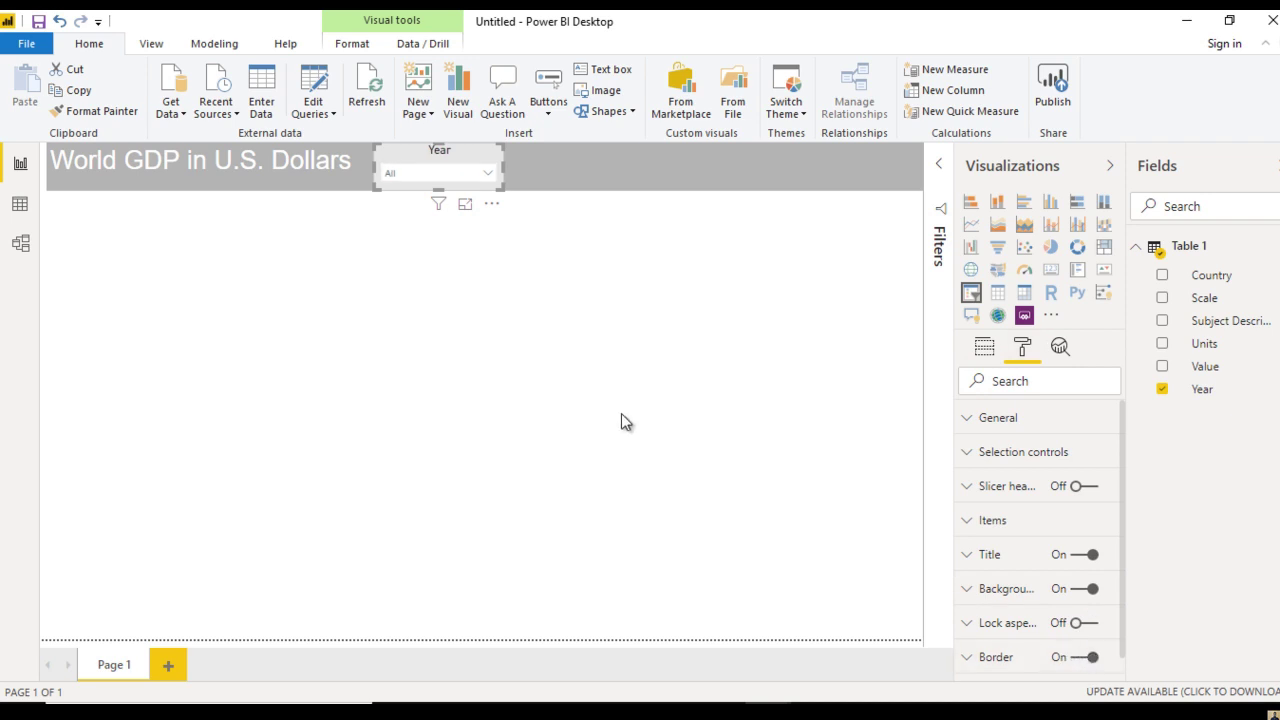
left_click(621, 421)
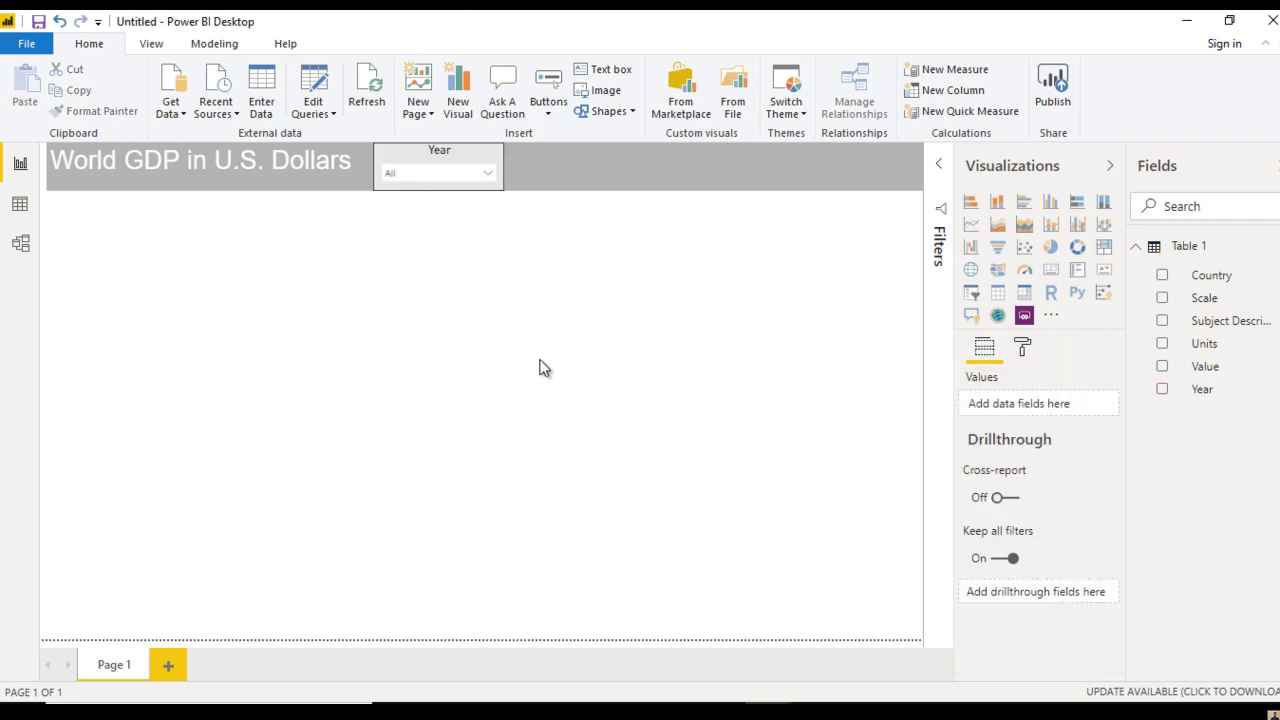
Duplicate the Year slicer, place the copy beside the original in the title banner, and widen the original slightly
left_click(443, 162)
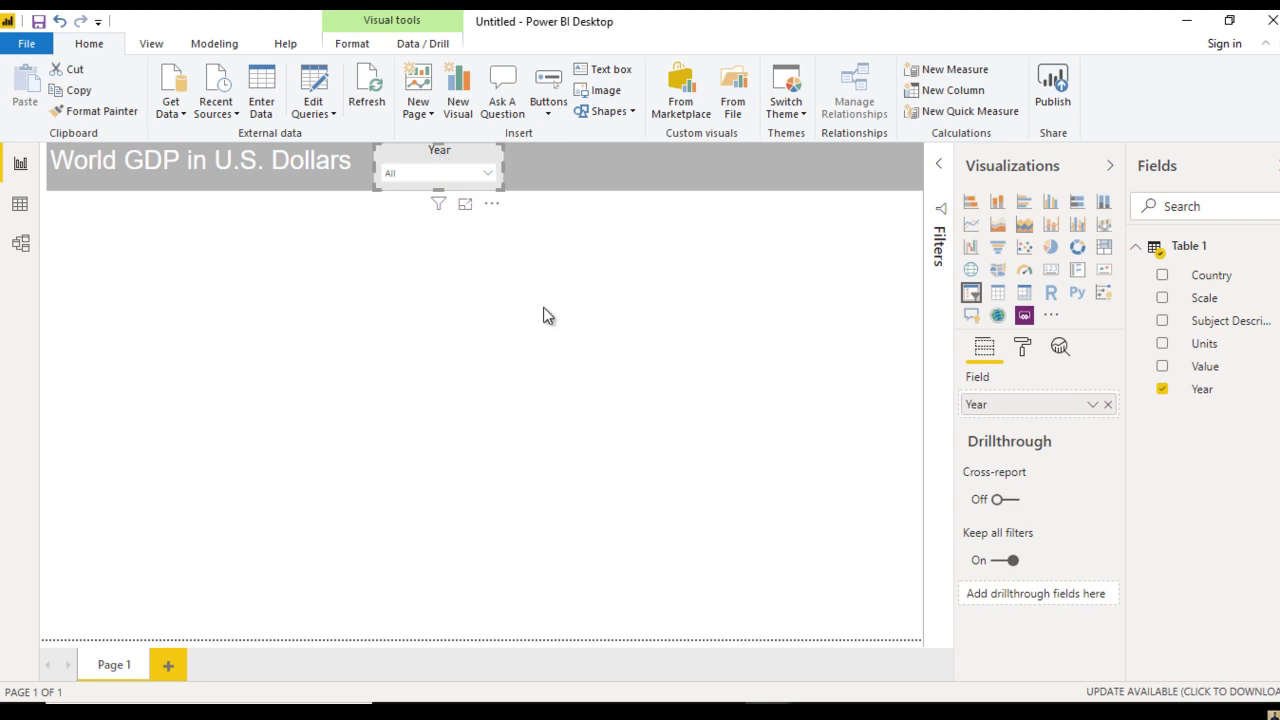
left_click_drag(431, 183, 722, 172)
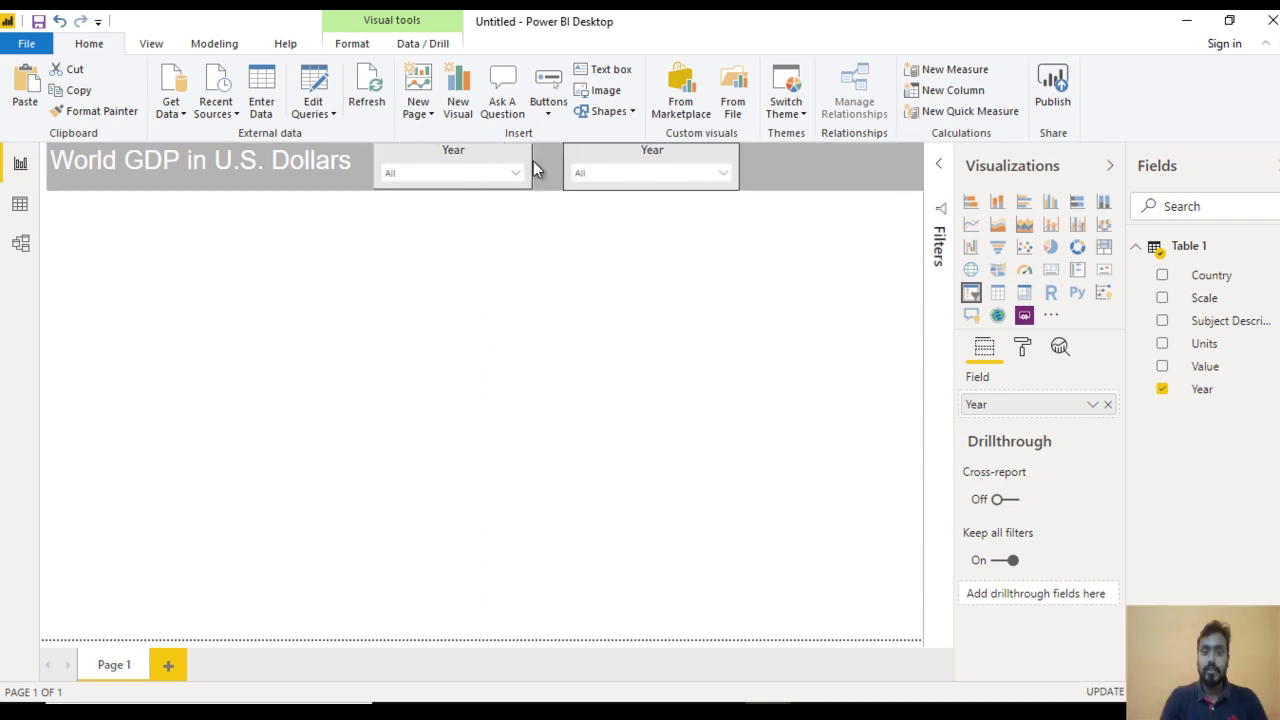
left_click(530, 165)
Replace the Year field with Country in the duplicated slicer and check its list of items
left_click(647, 160)
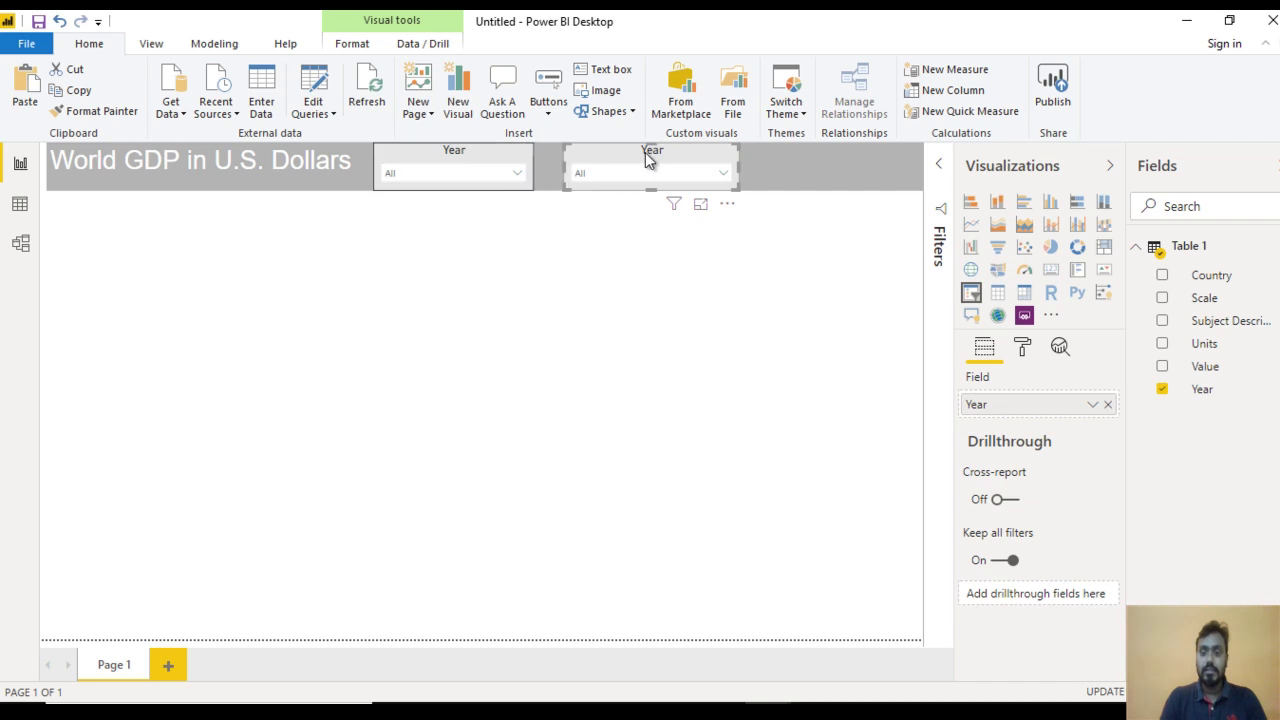
left_click(1025, 347)
left_click(984, 347)
left_click(1108, 404)
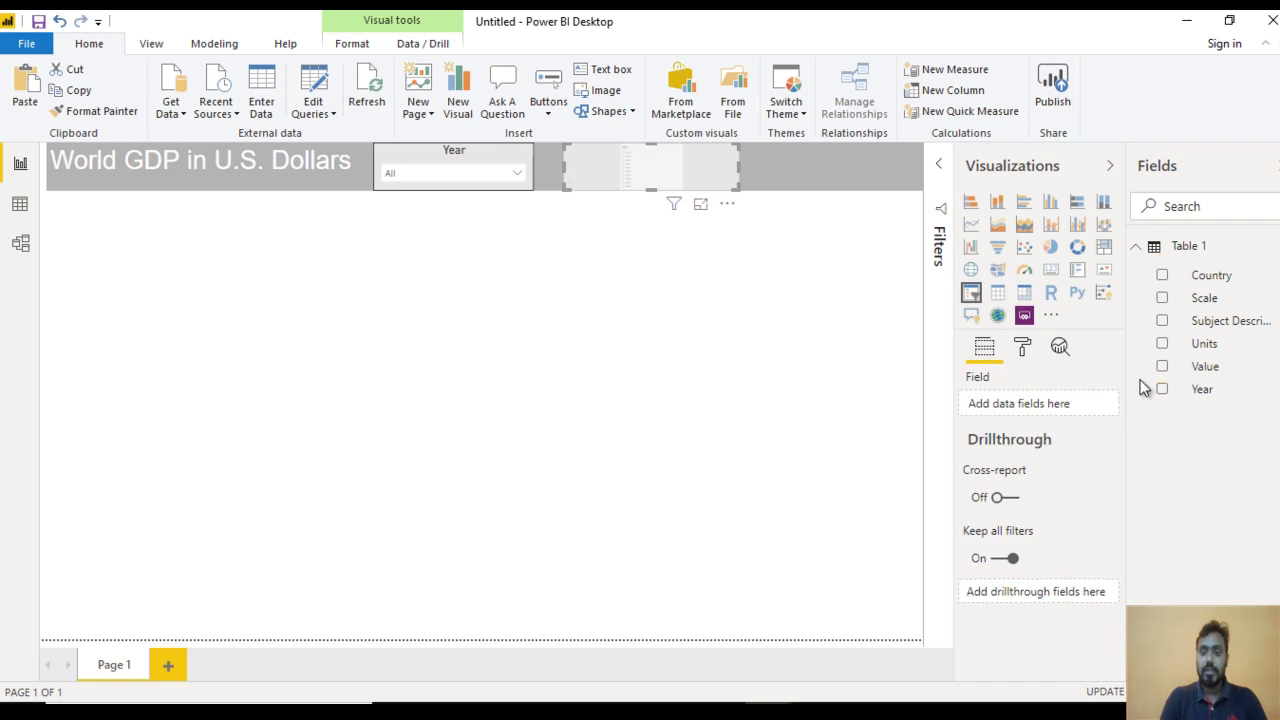
left_click_drag(1212, 280, 1052, 417)
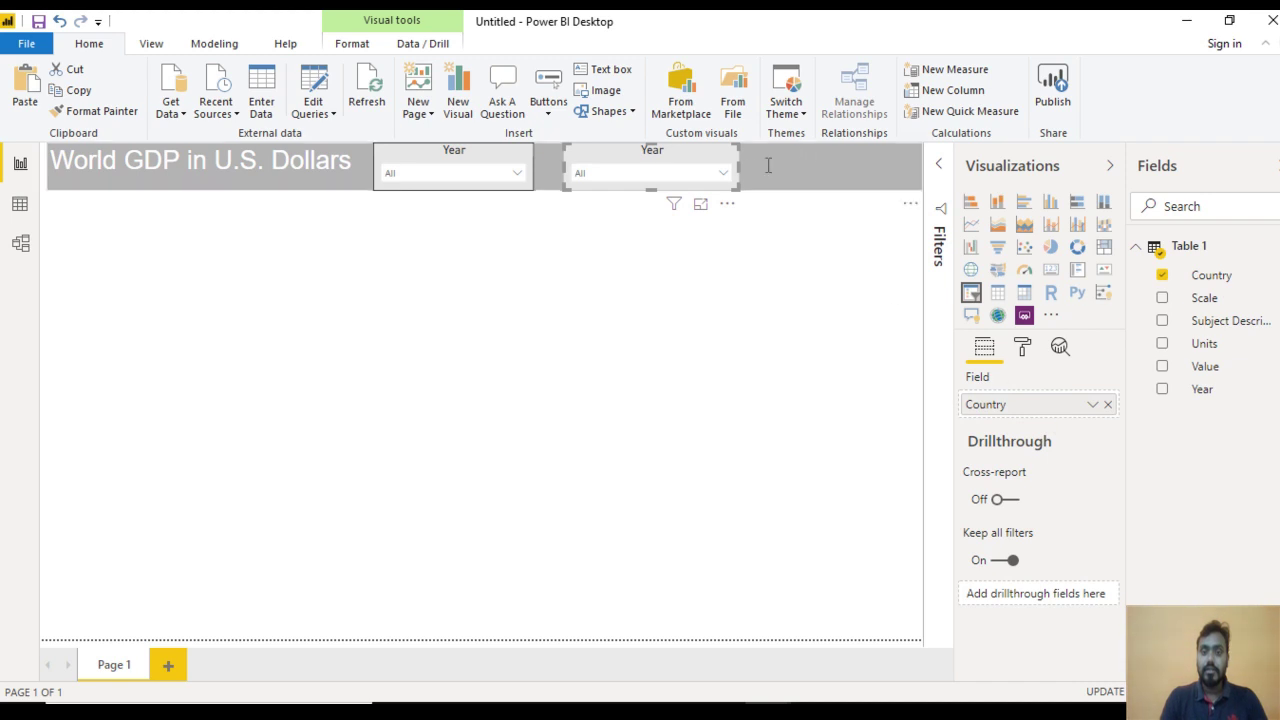
left_click(724, 175)
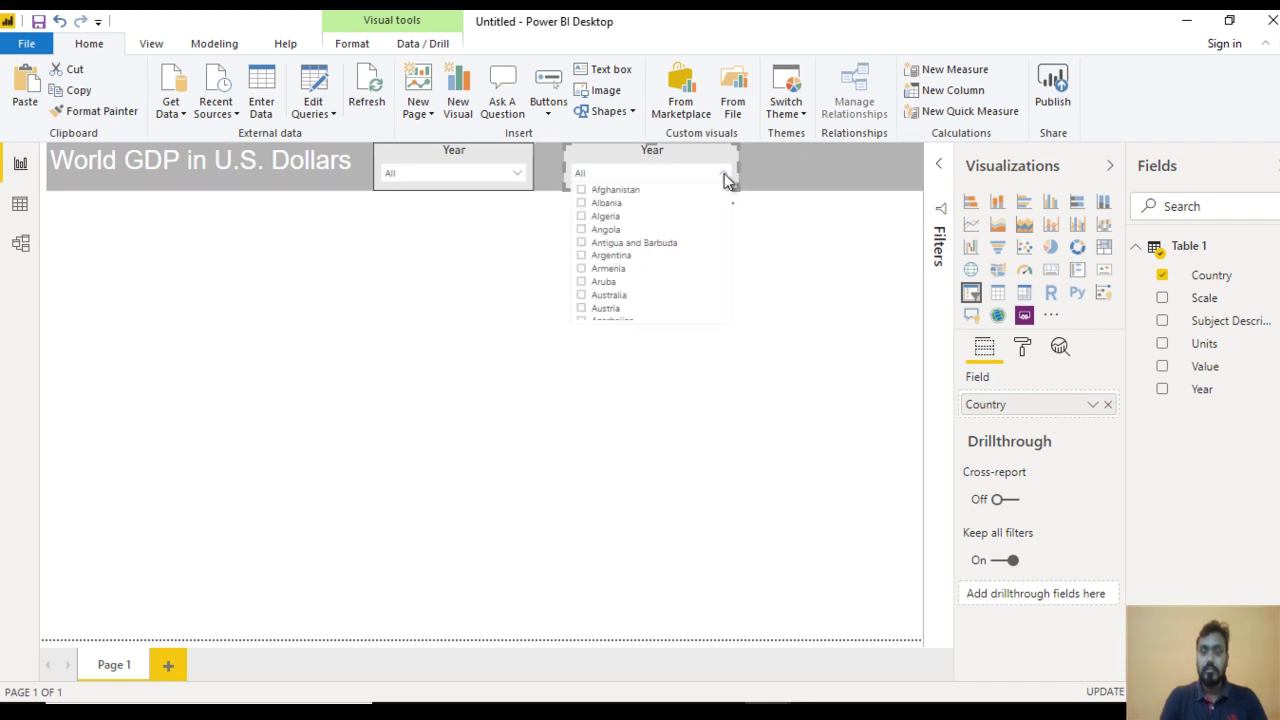
left_click(724, 173)
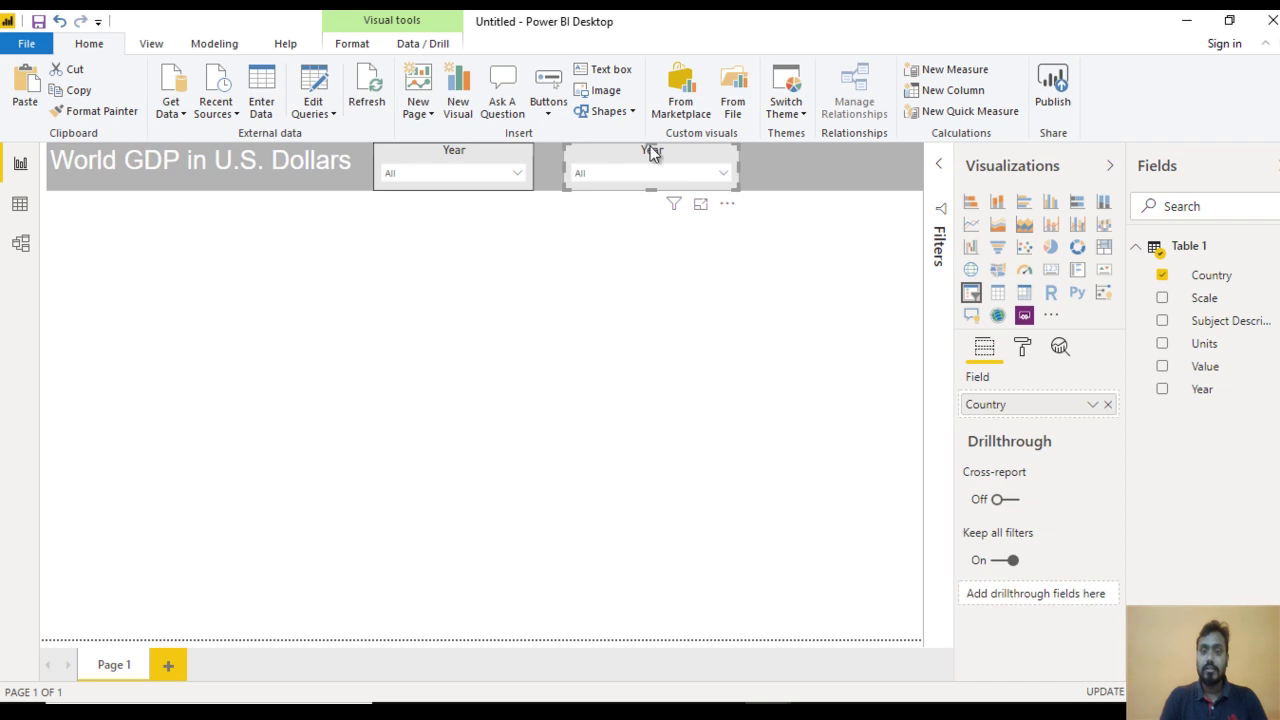
Change the duplicated slicer's title text to "Country"
left_click(1024, 346)
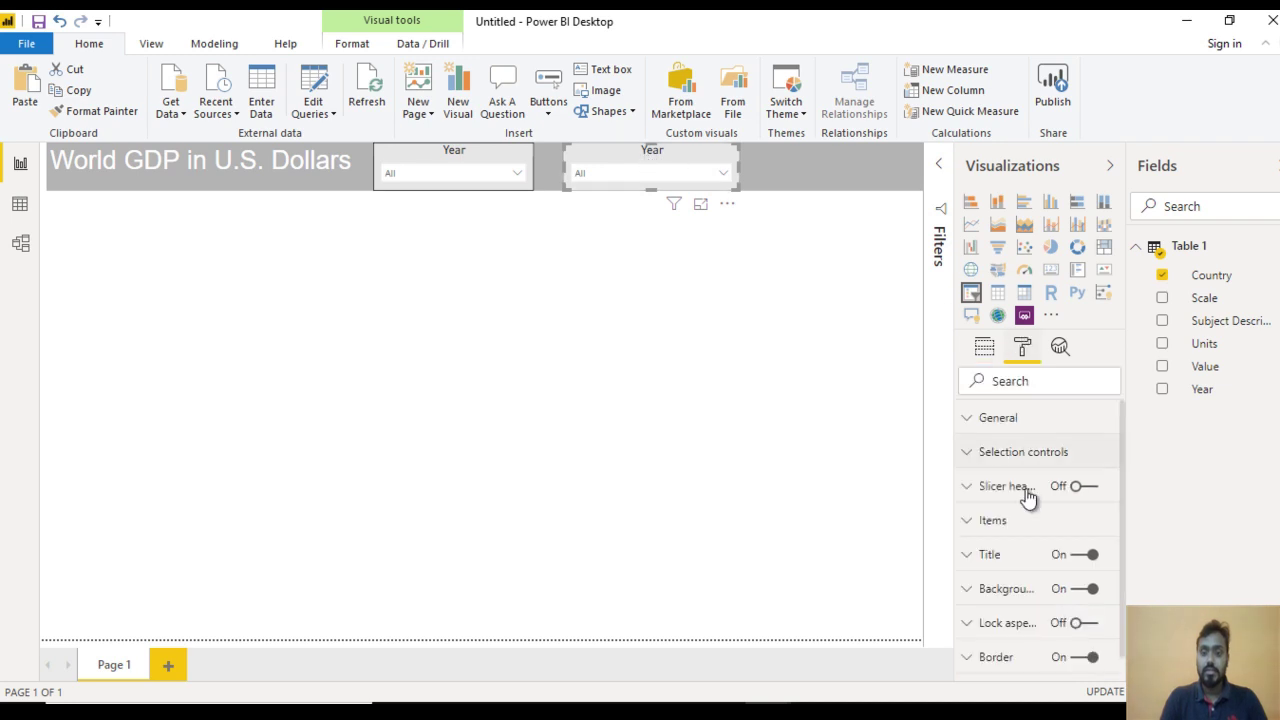
left_click(983, 556)
left_click(1037, 608)
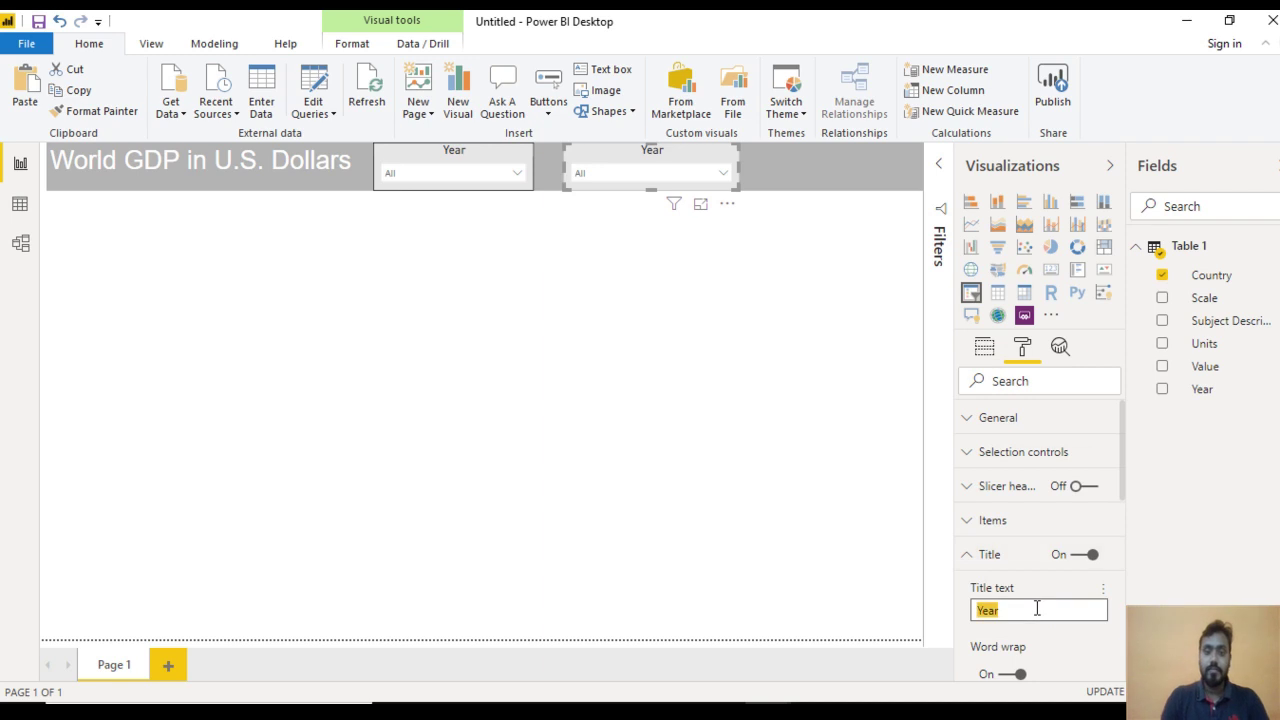
type("Country")
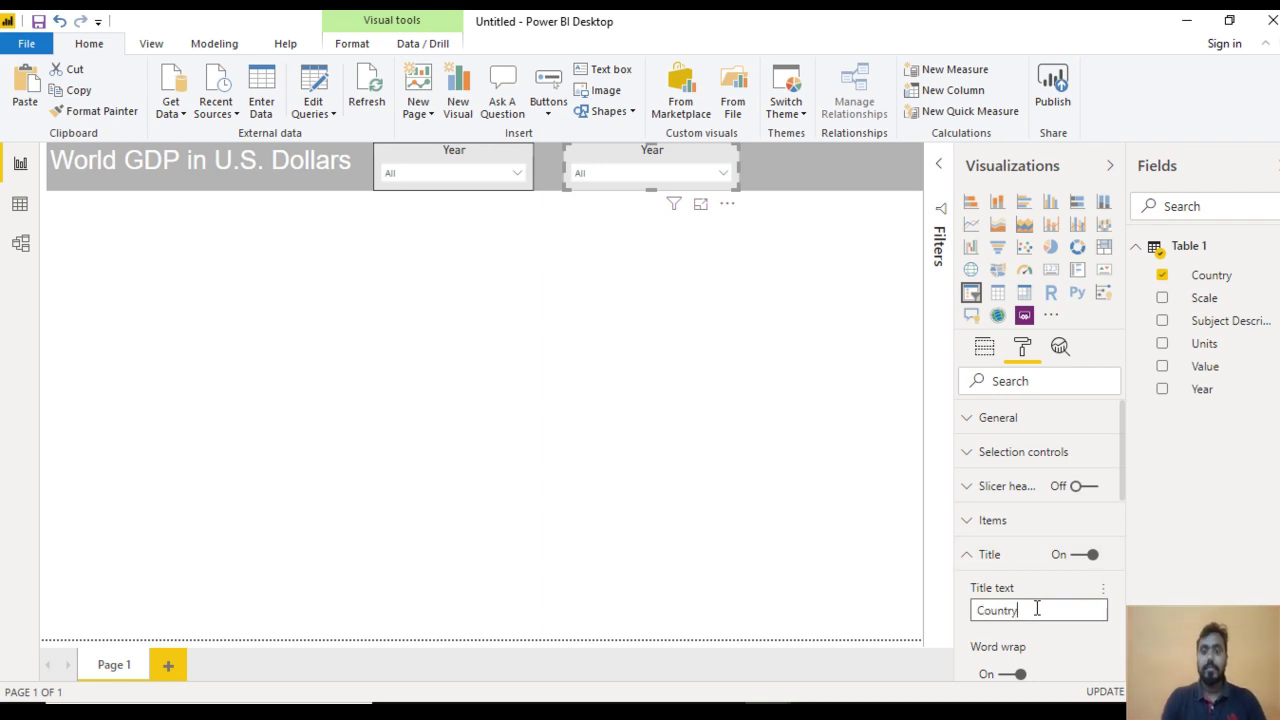
left_click(650, 306)
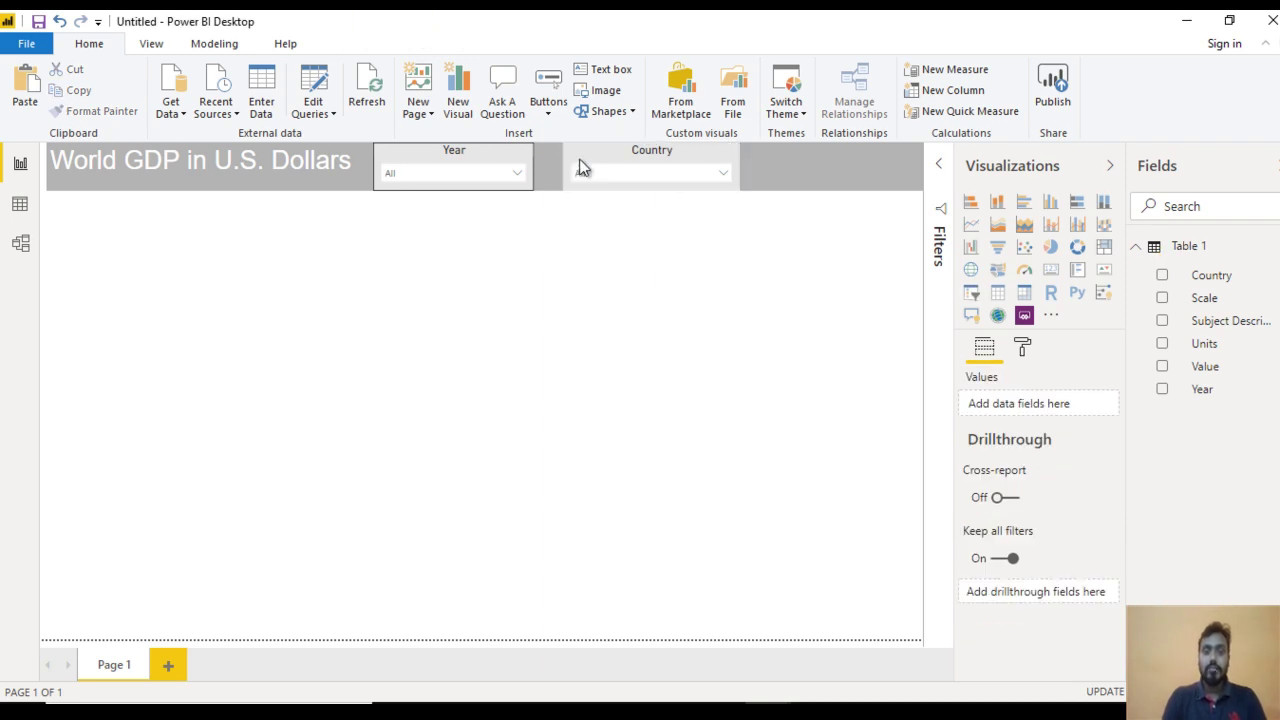
Increase the text size of the Country slicer's items by one increment
left_click(670, 178)
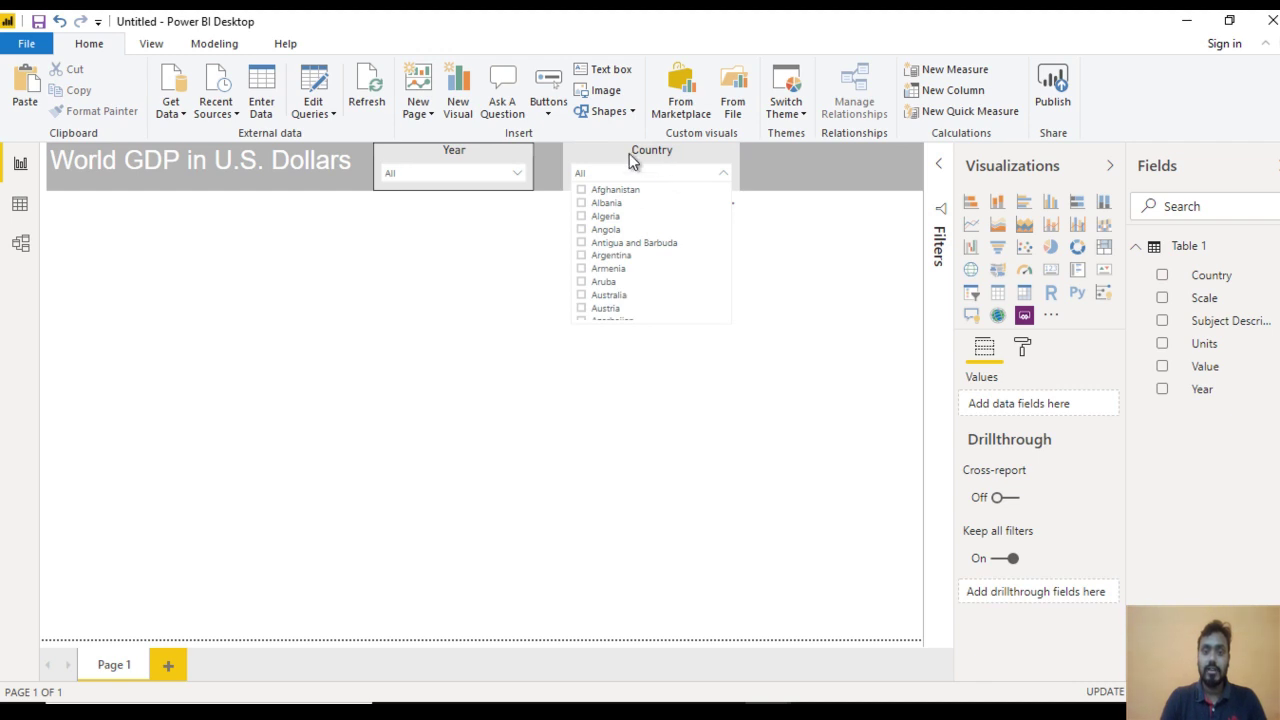
left_click(630, 162)
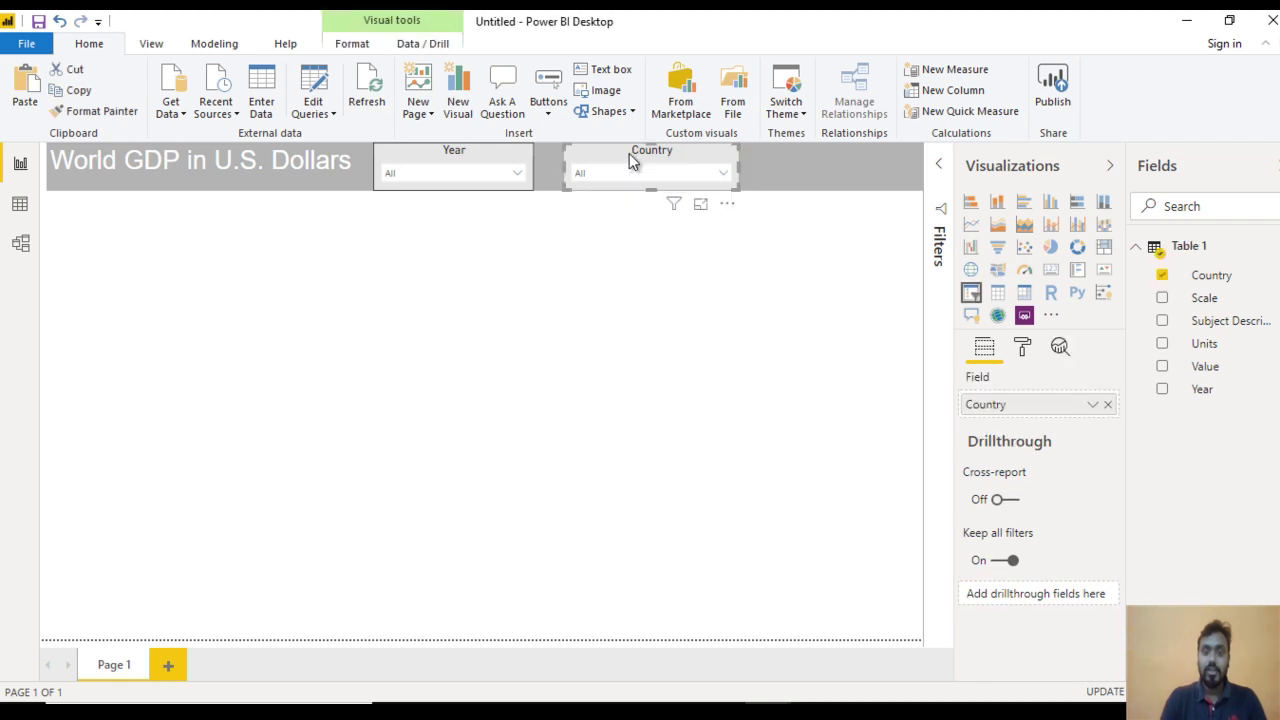
left_click(1022, 347)
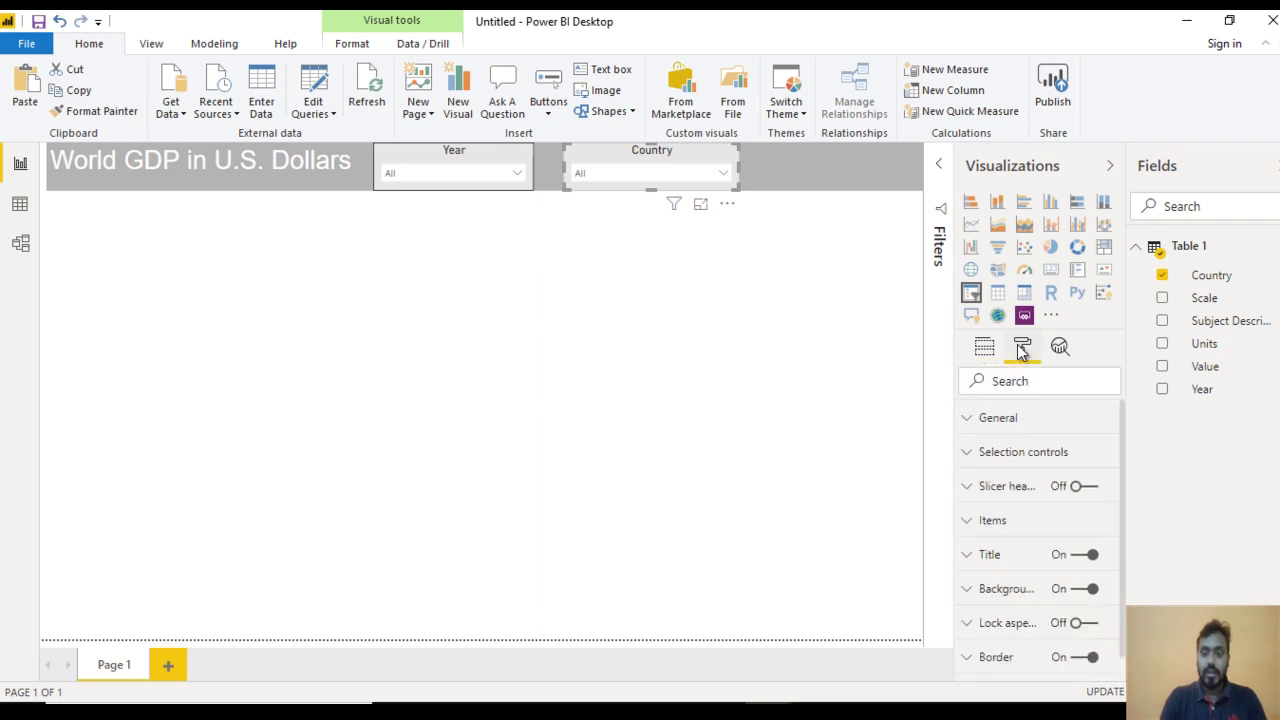
left_click(990, 521)
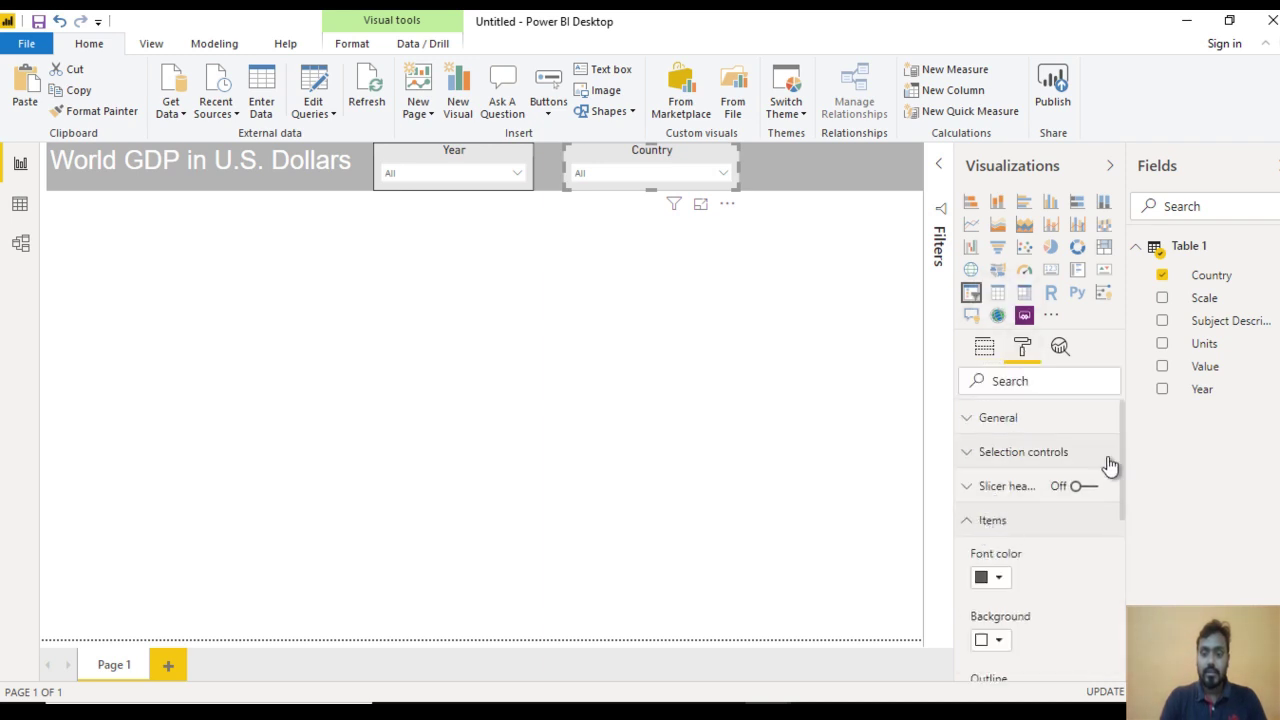
left_click_drag(1125, 455, 1138, 548)
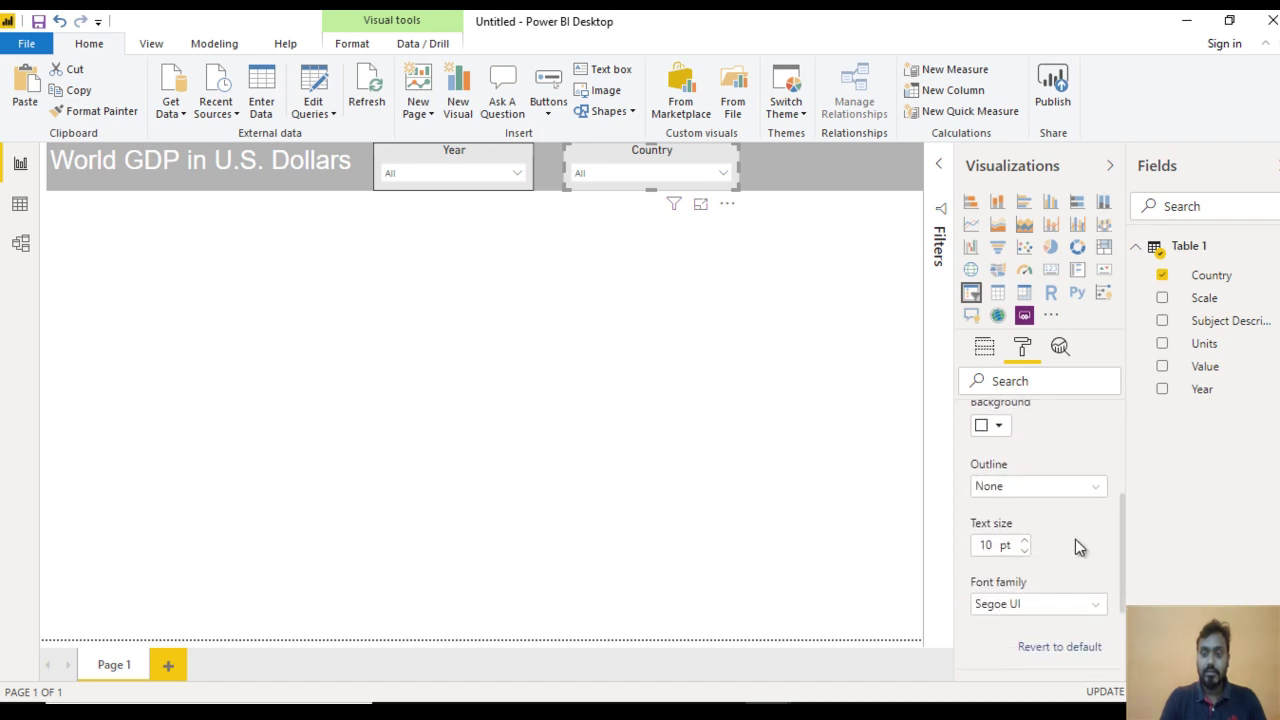
left_click(1024, 541)
left_click(670, 437)
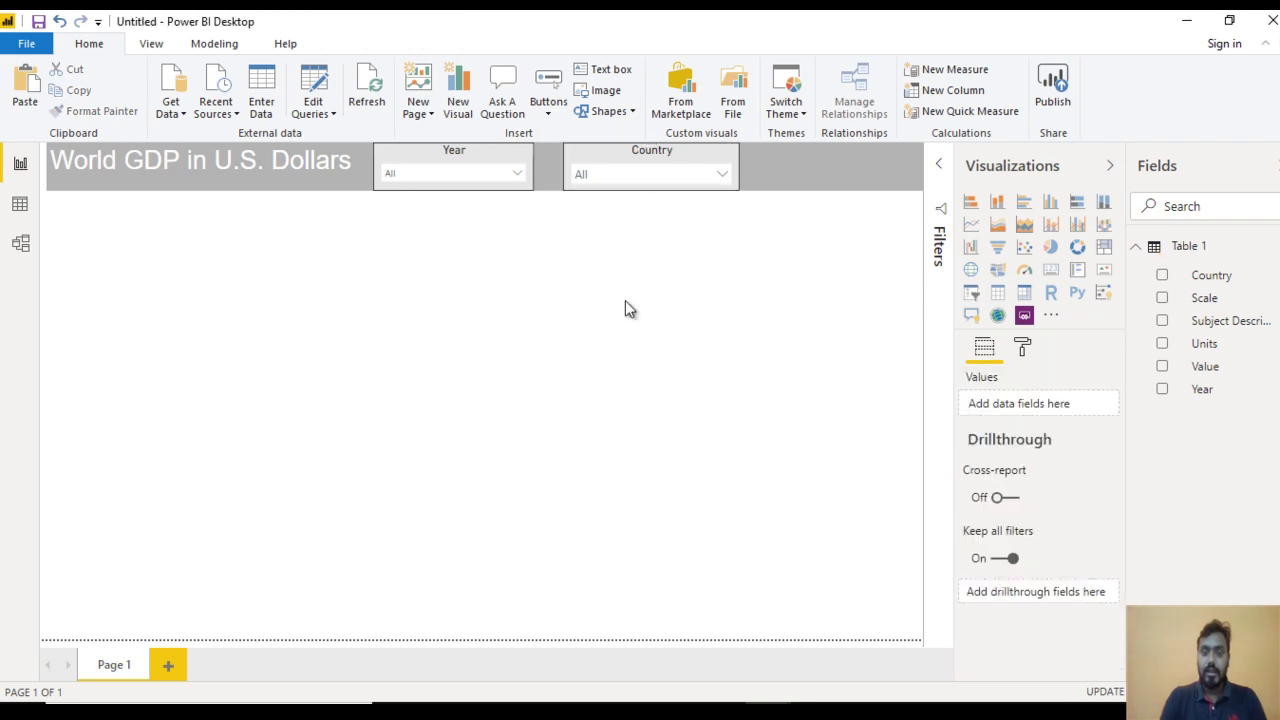
Copy the Country slicer's formatting onto the Year slicer with Format Painter and check both slicers' lists
left_click(598, 157)
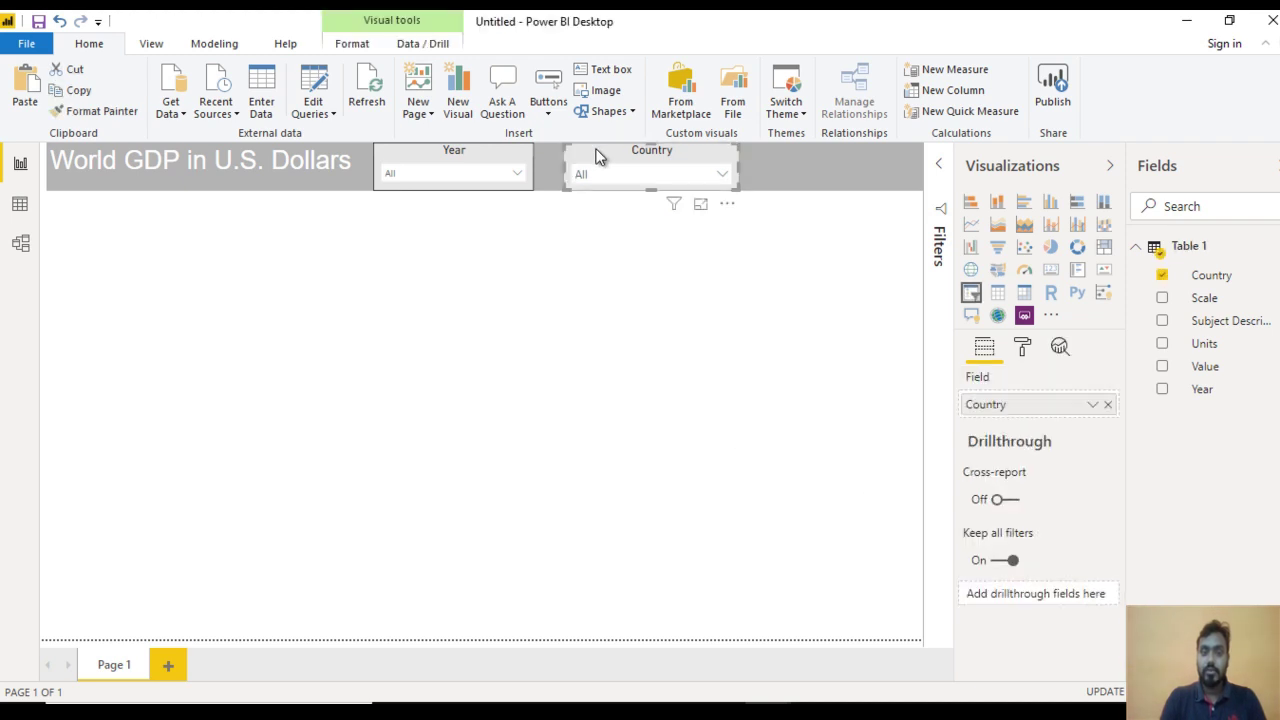
left_click(112, 111)
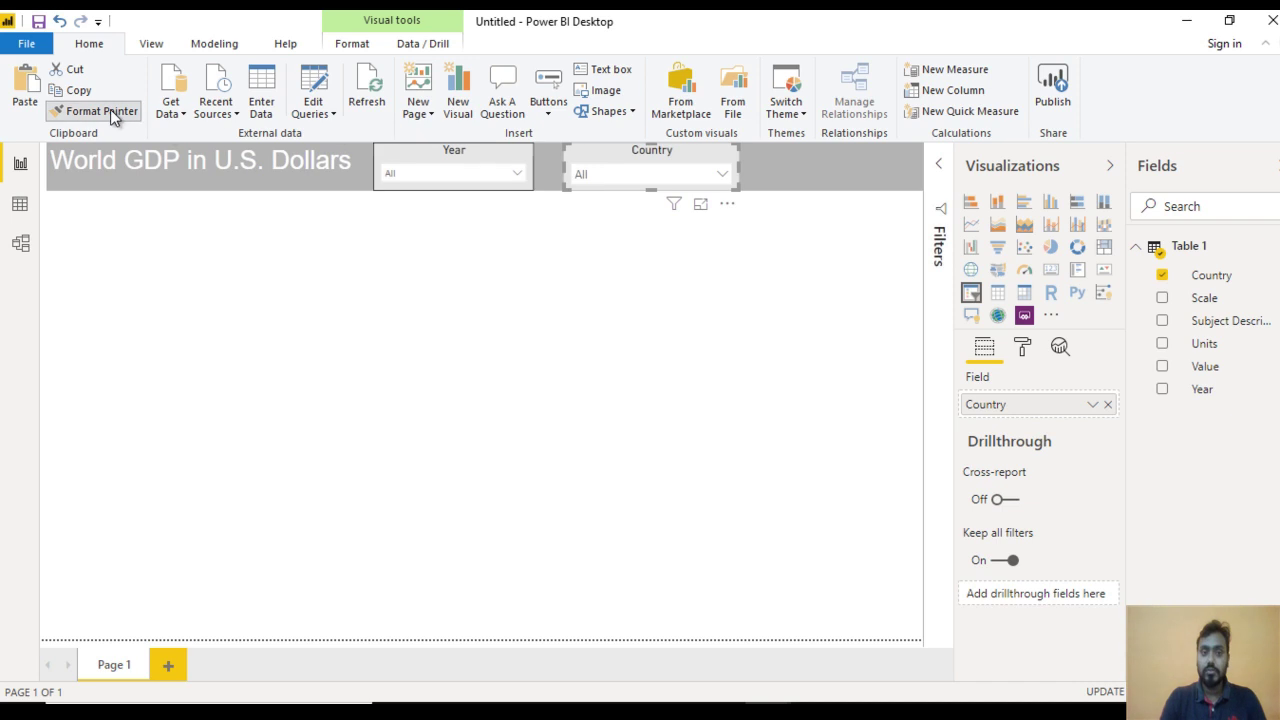
left_click(452, 152)
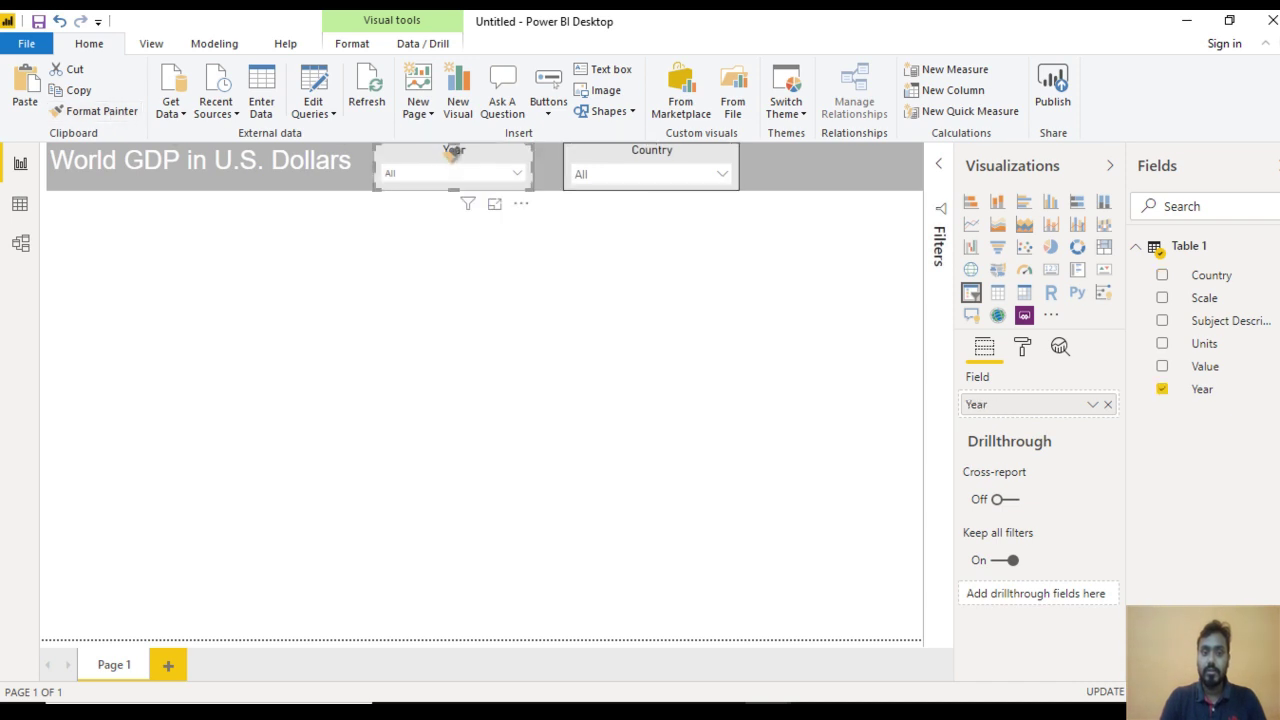
left_click(540, 260)
left_click(515, 175)
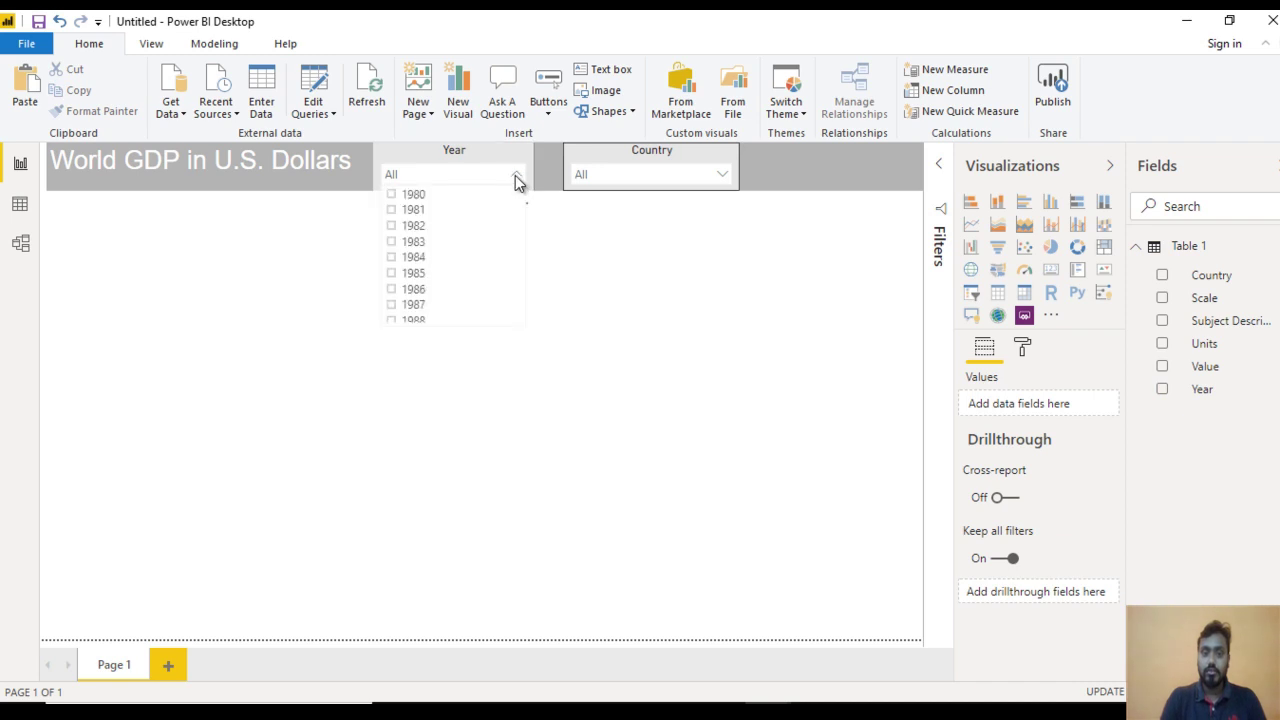
left_click(651, 172)
left_click(665, 174)
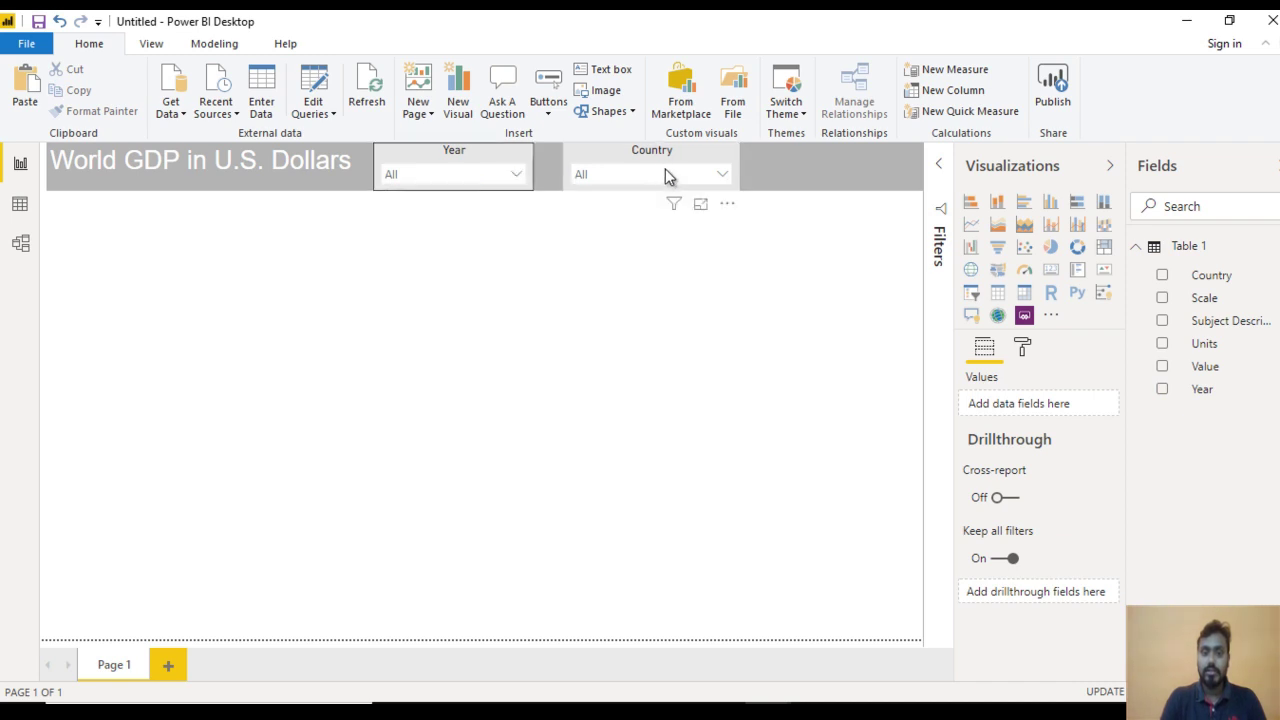
left_click(665, 174)
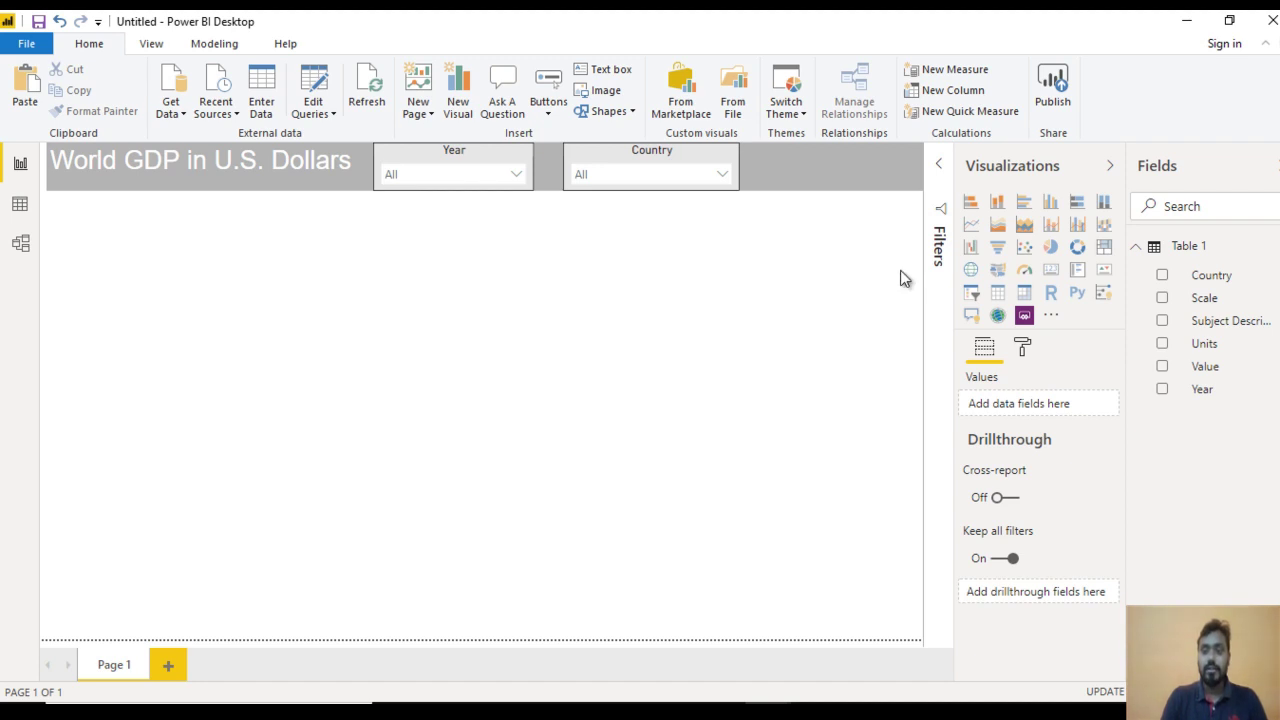
Insert a treemap and resize it to fill slightly under half the page width, directly below the title banner at the page's left edge
left_click(1104, 247)
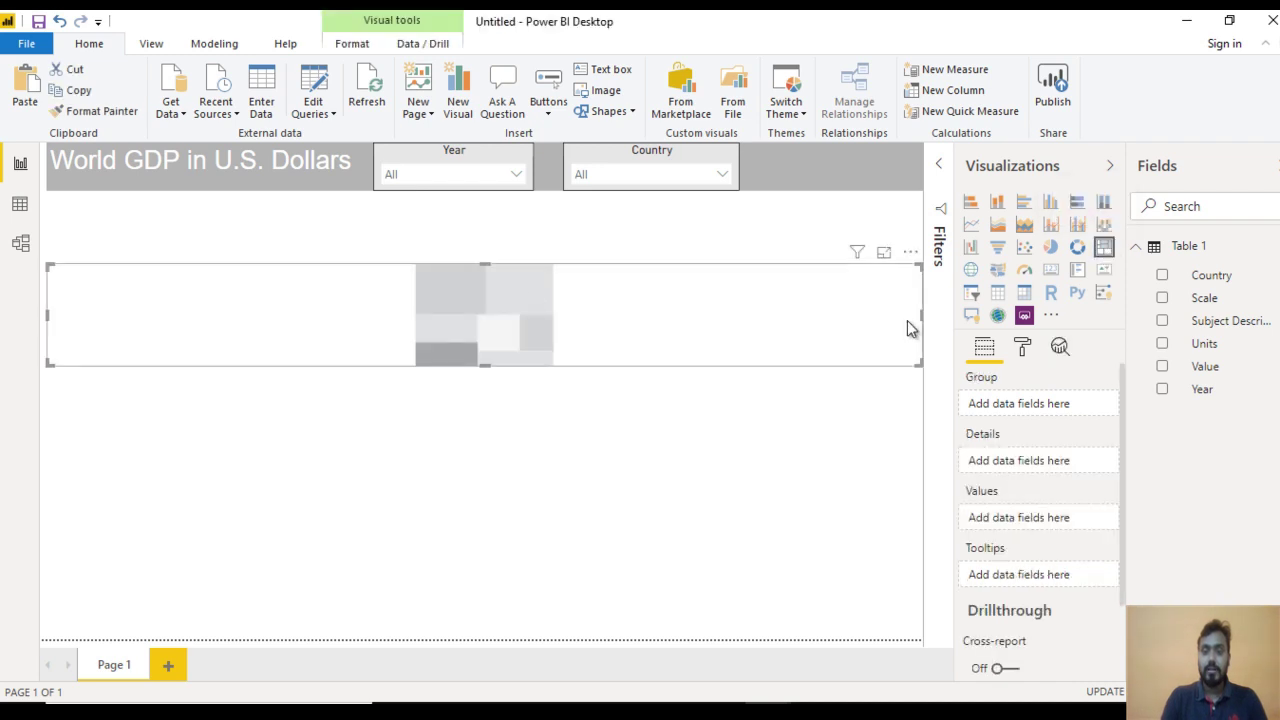
left_click_drag(922, 315, 420, 309)
left_click_drag(241, 266, 249, 192)
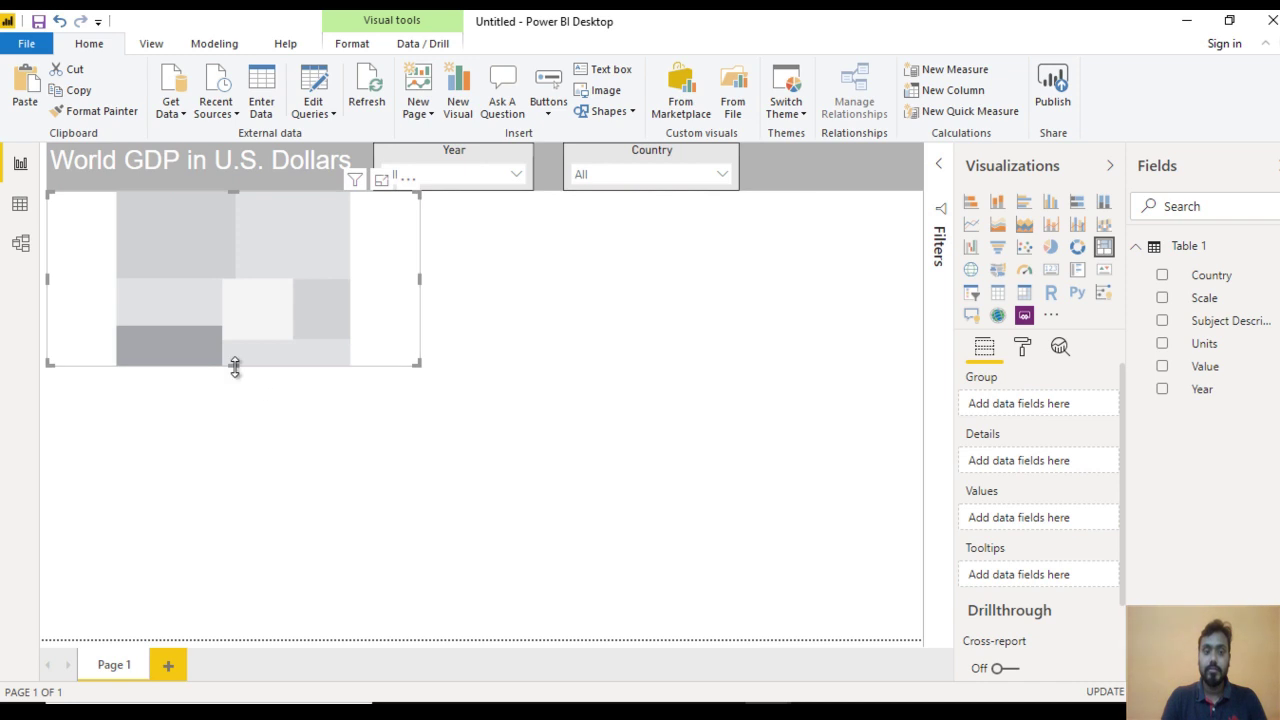
left_click_drag(235, 366, 235, 384)
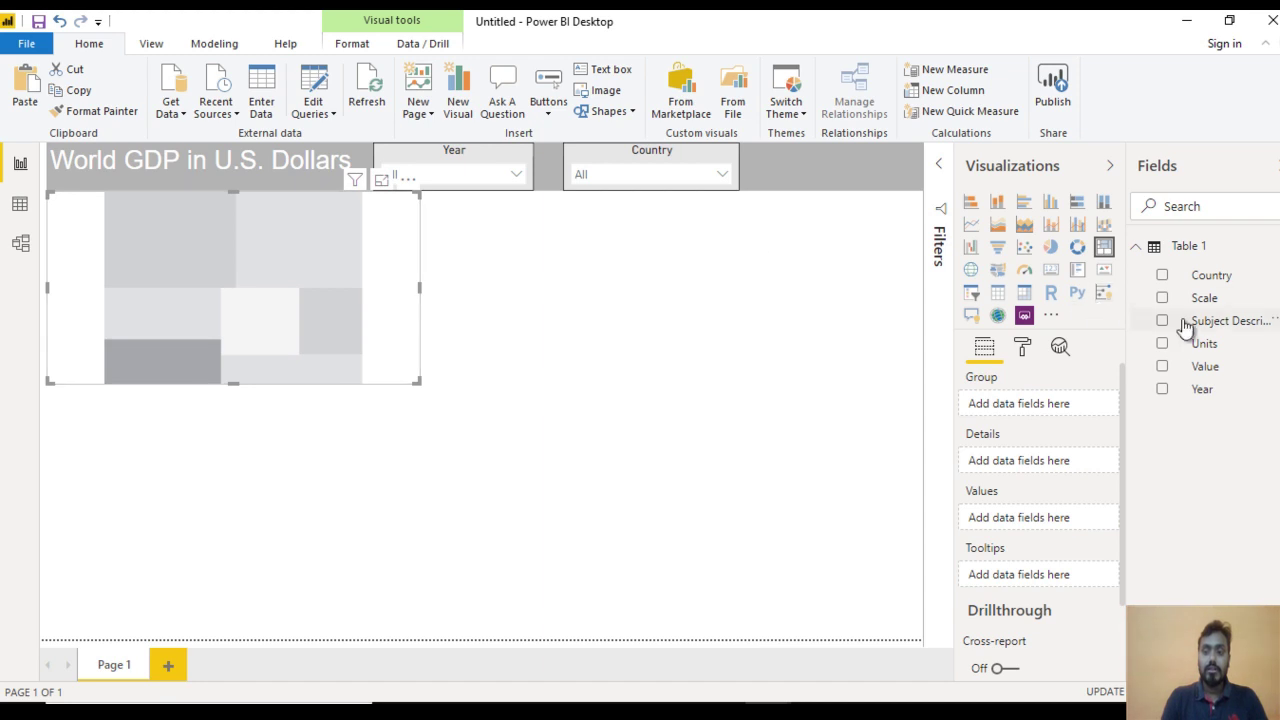
Assign Country as the treemap's group and Value as its values, and check the aggregation options for Value
left_click_drag(1212, 285, 1031, 409)
left_click_drag(1205, 366, 1051, 537)
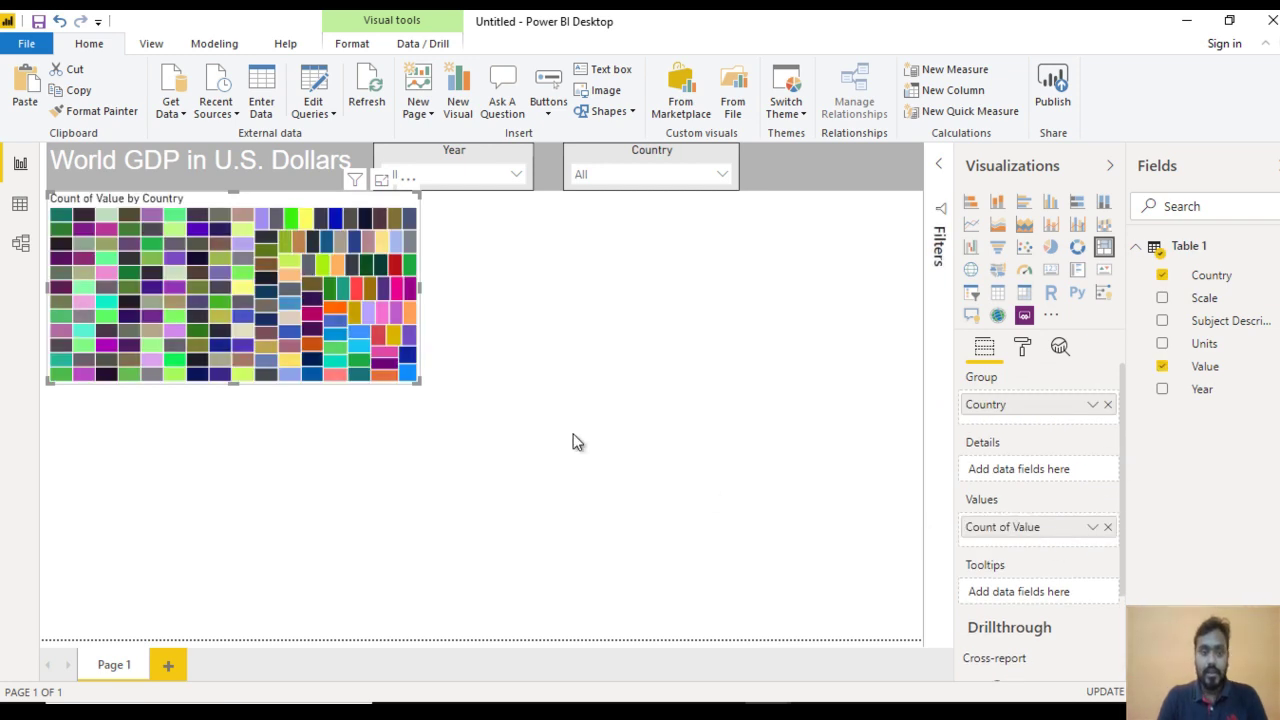
left_click(1091, 527)
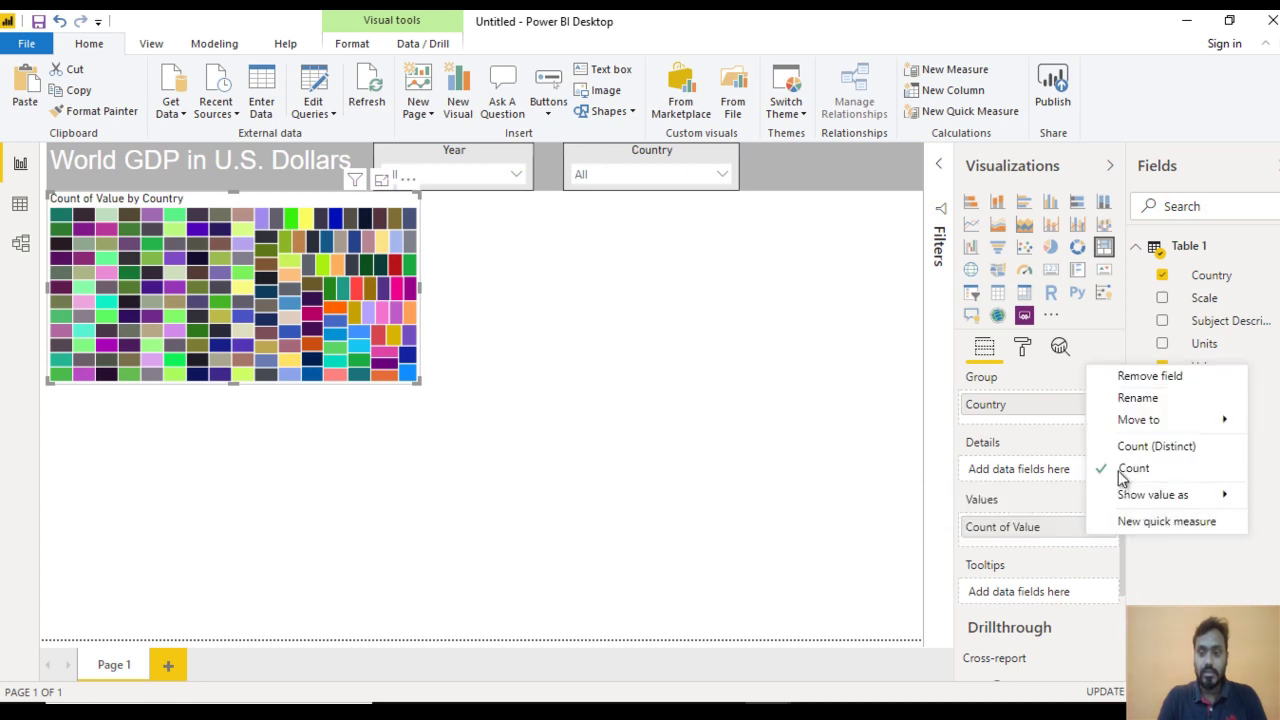
left_click(1010, 535)
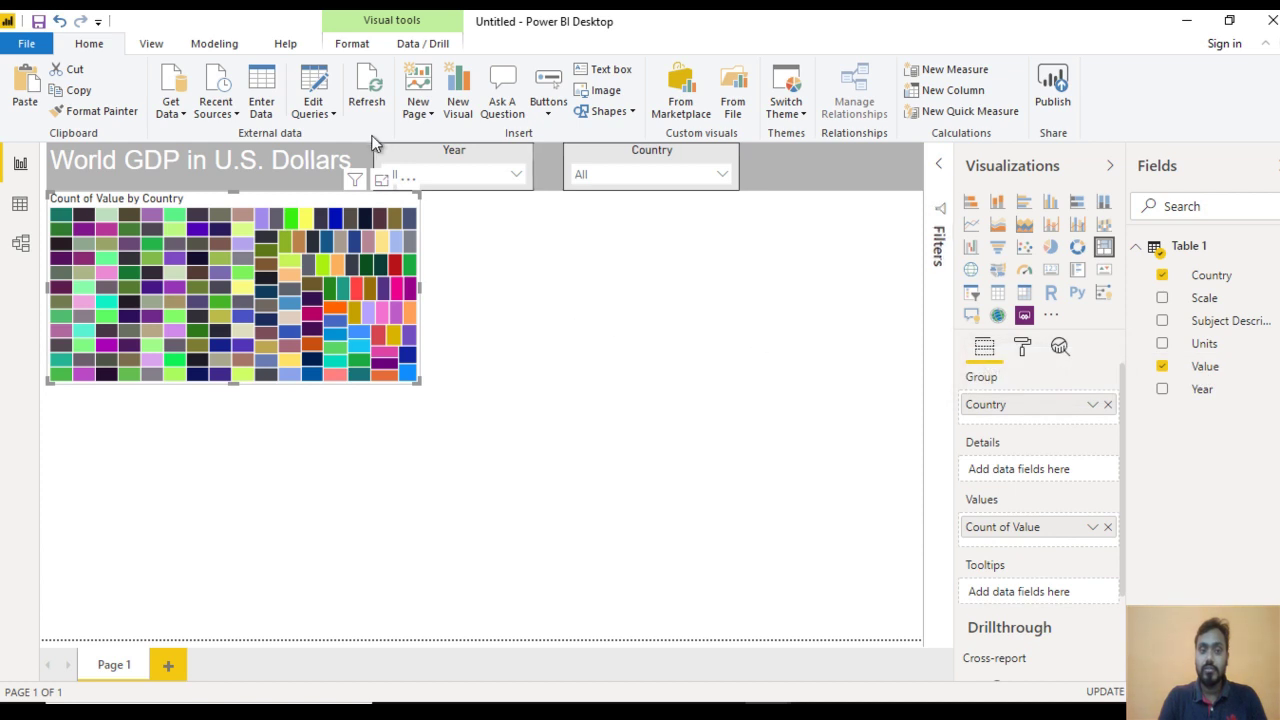
In the query editor, set the Year column's data type to Whole Number and the Value column's to Decimal Number
left_click(318, 88)
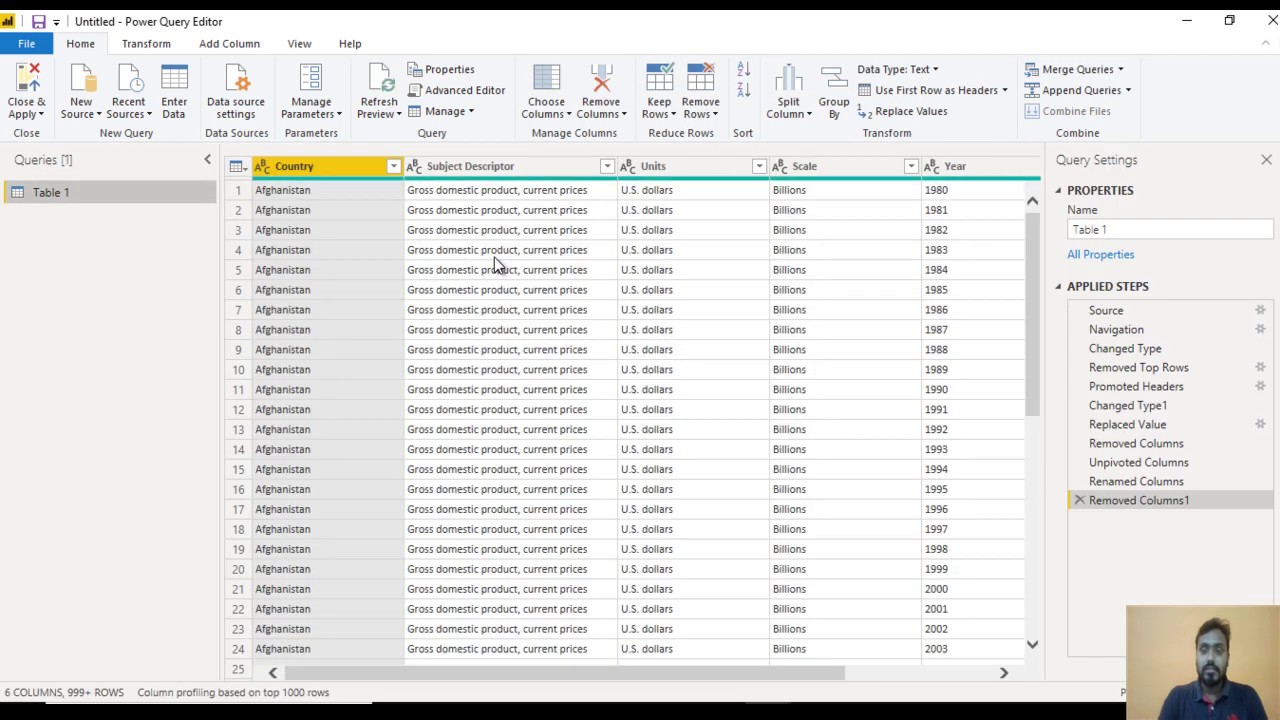
left_click(949, 674)
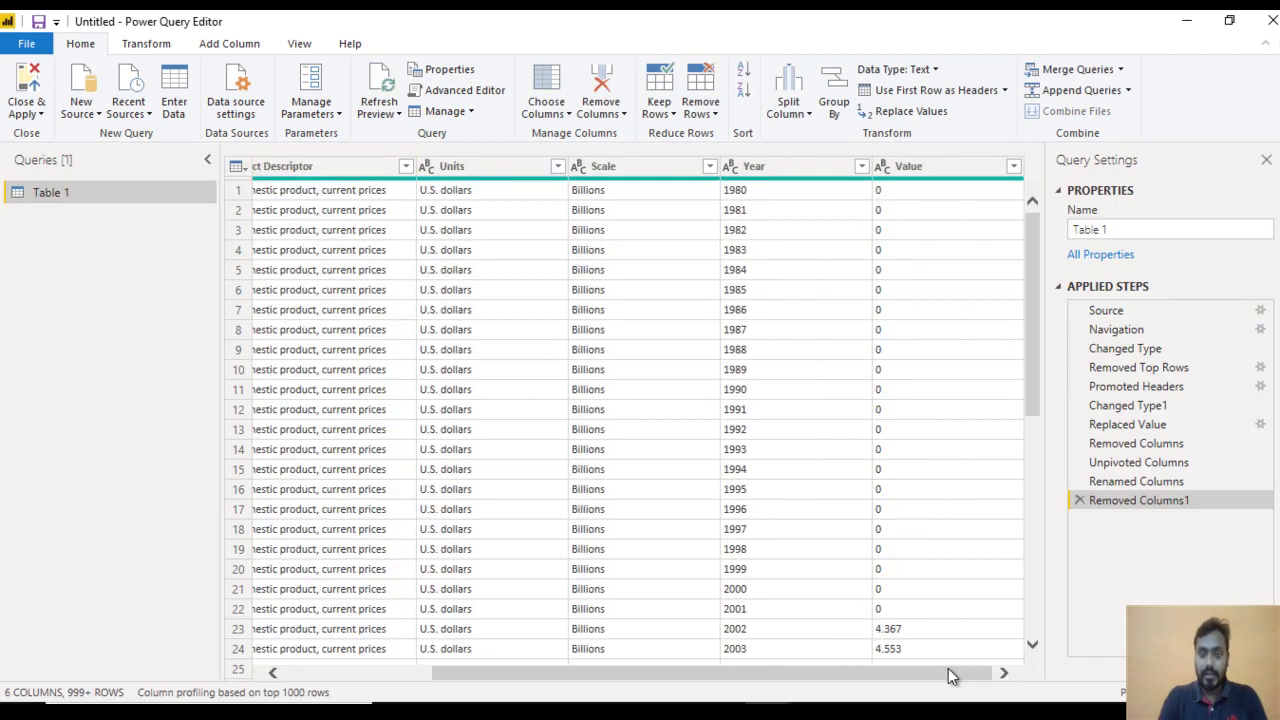
left_click(728, 166)
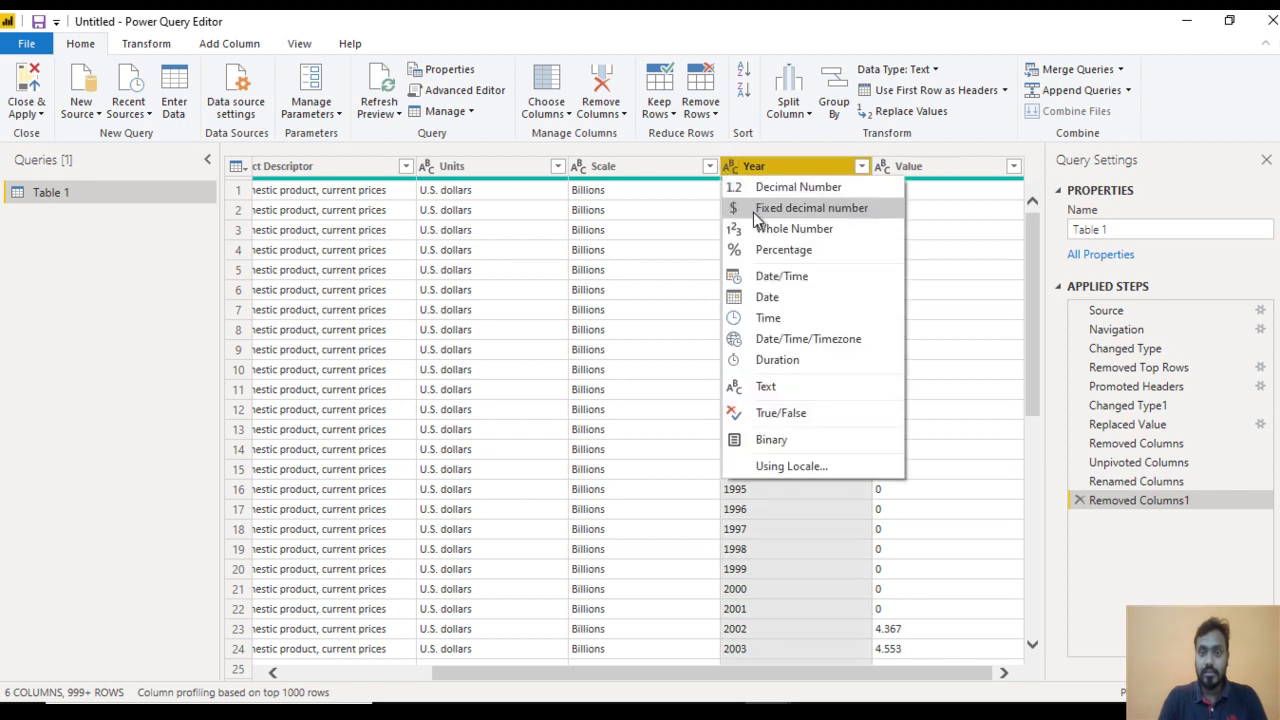
left_click(795, 229)
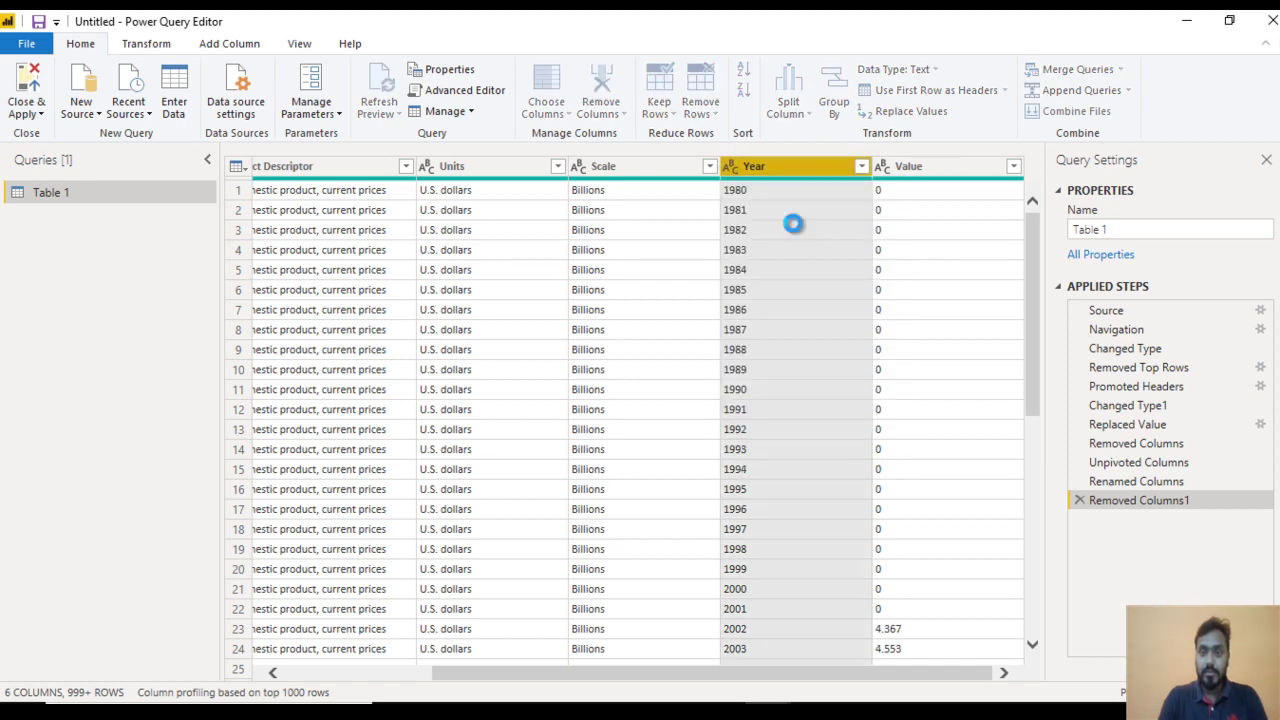
left_click(900, 172)
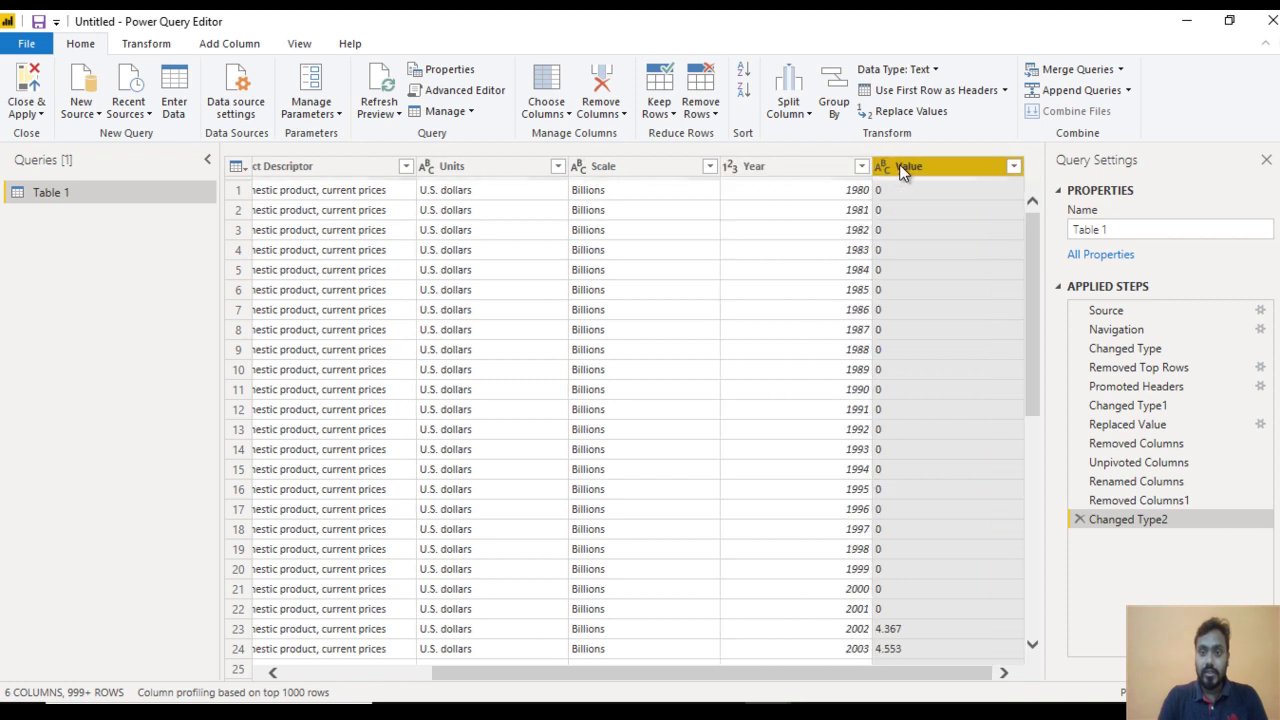
left_click(891, 170)
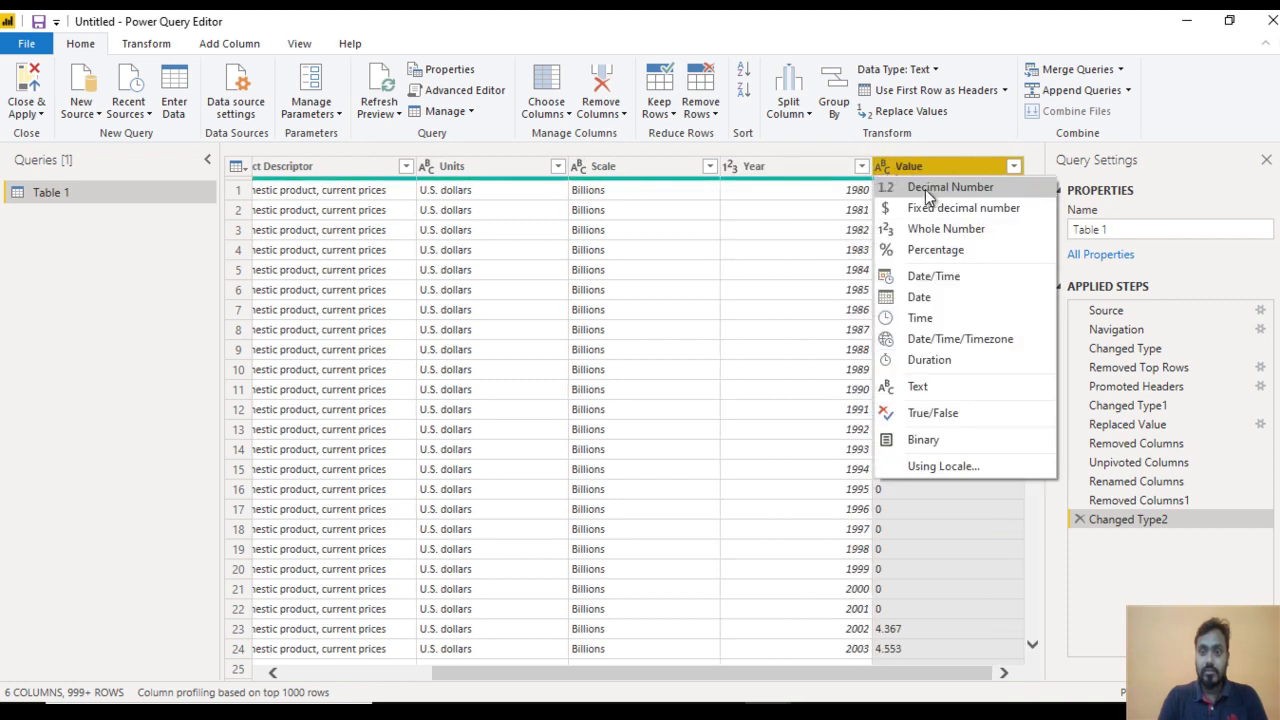
left_click(931, 190)
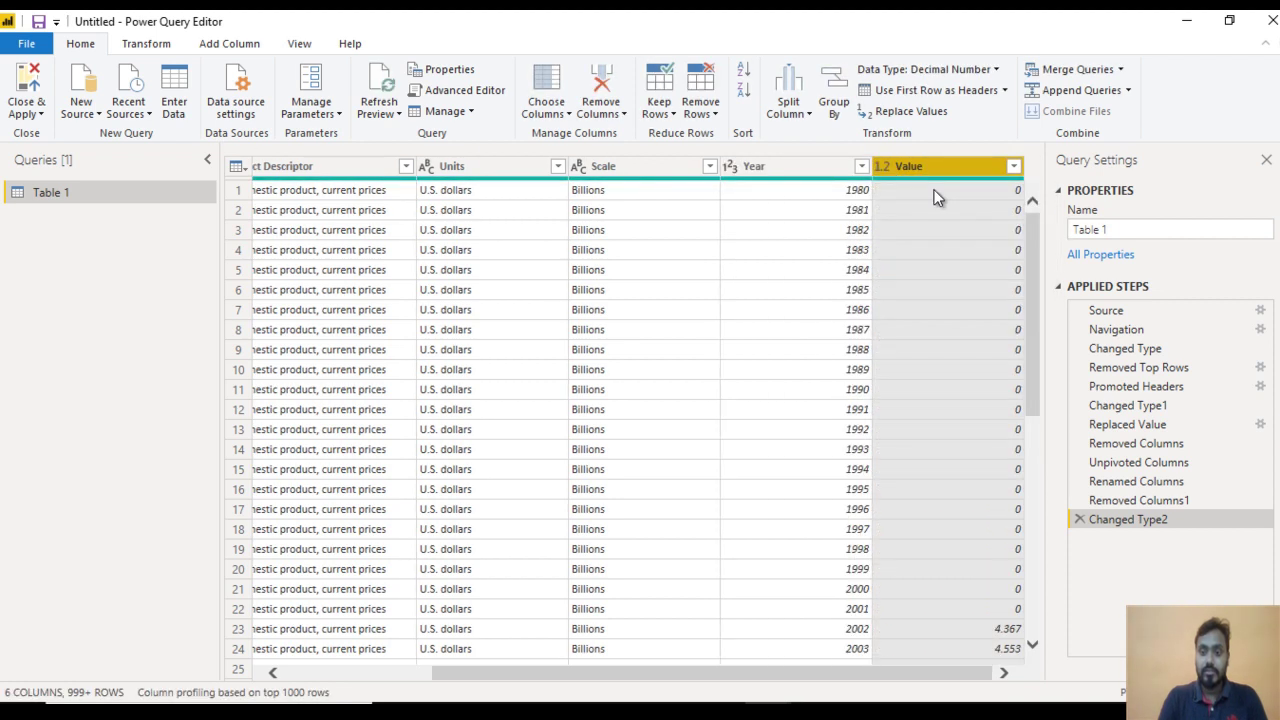
Apply the query changes to the report and aggregate the treemap's Value field by Sum
left_click(29, 86)
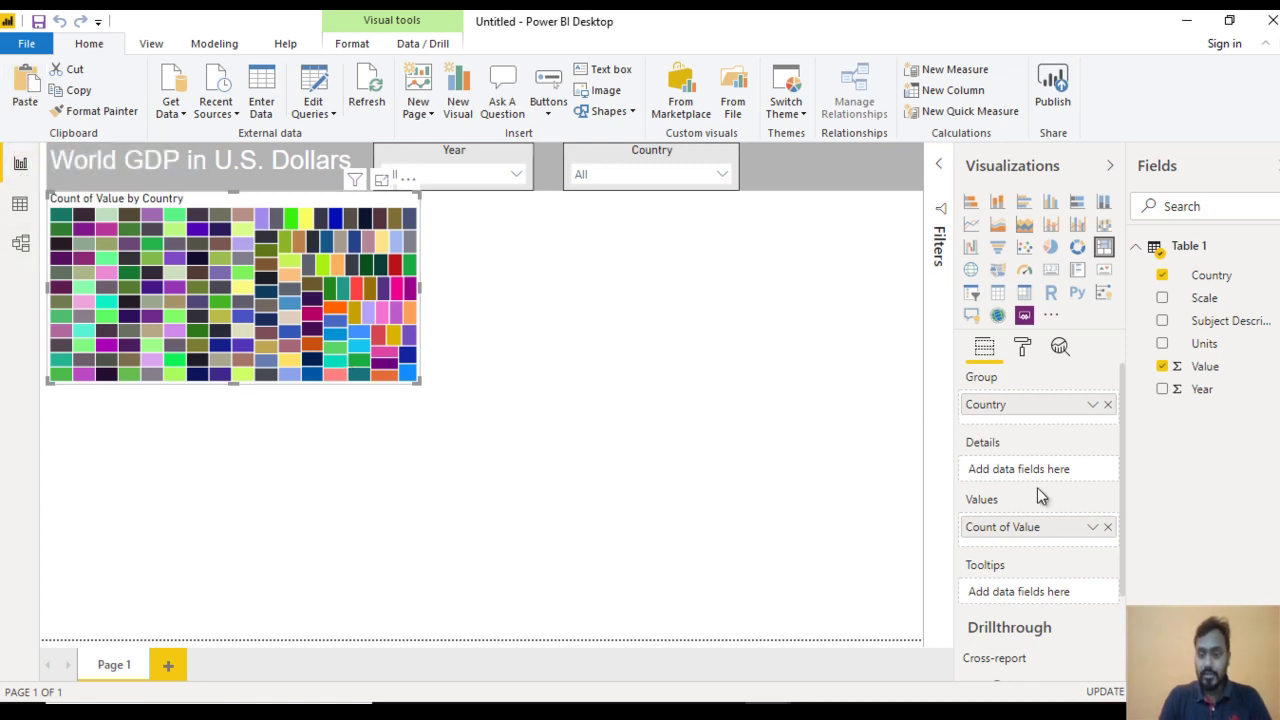
left_click(1093, 527)
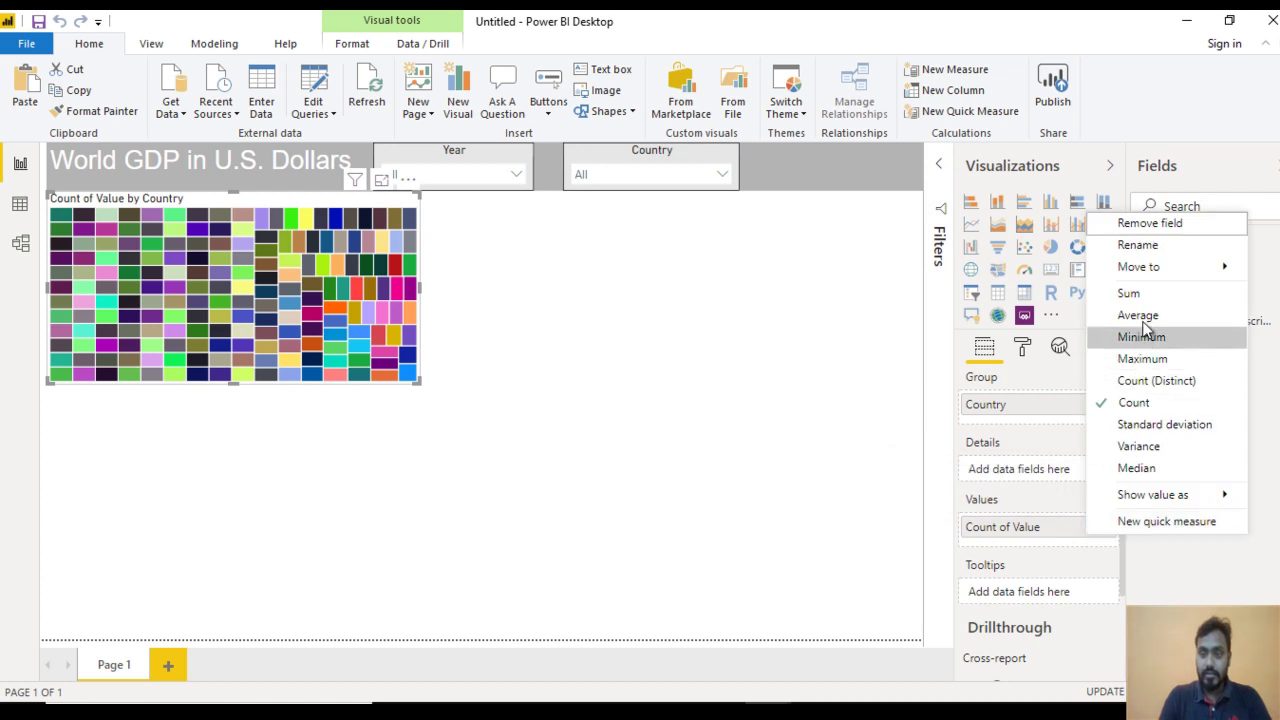
left_click(1152, 293)
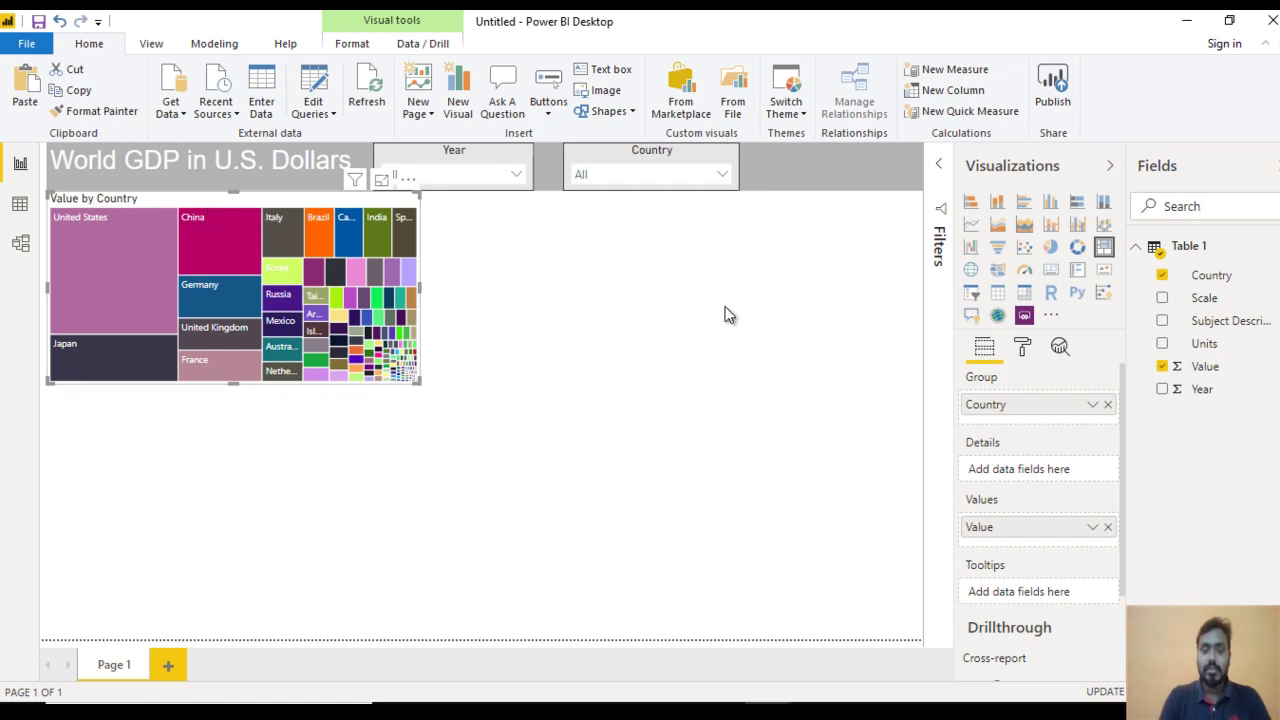
Filter the treemap's Country field with a Top N filter showing the top 7 items by Value
left_click(938, 165)
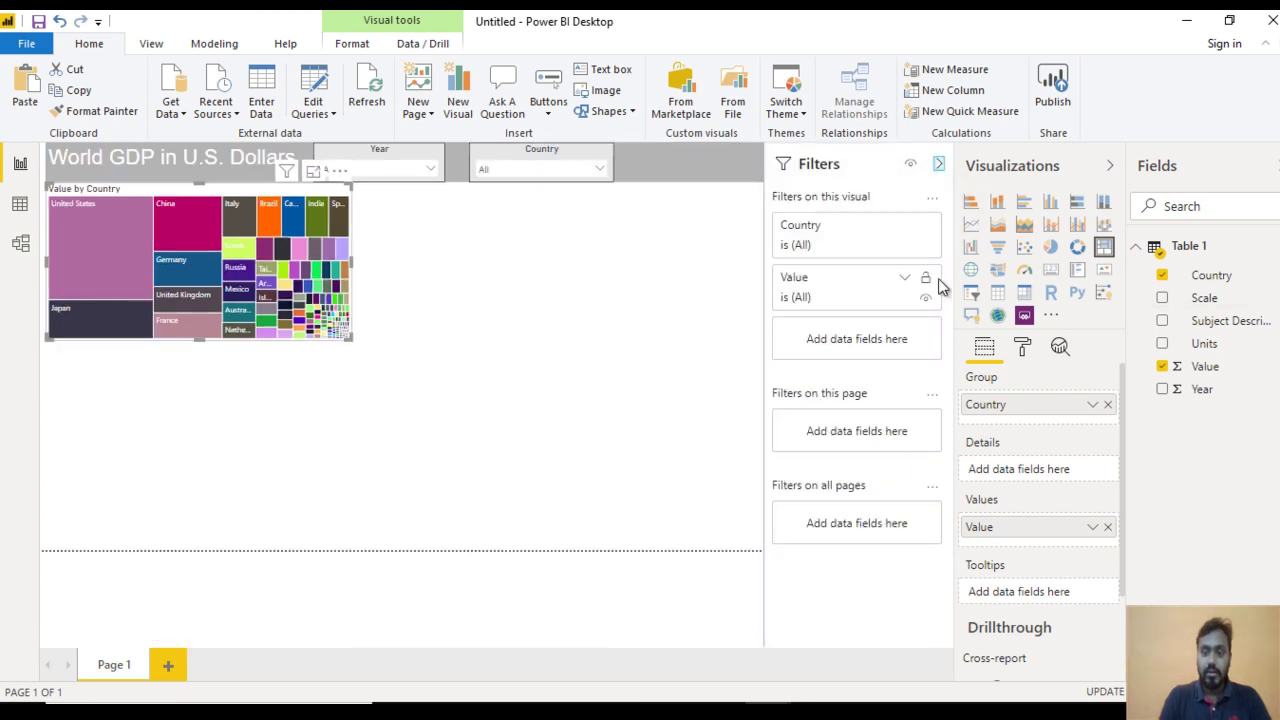
left_click(904, 227)
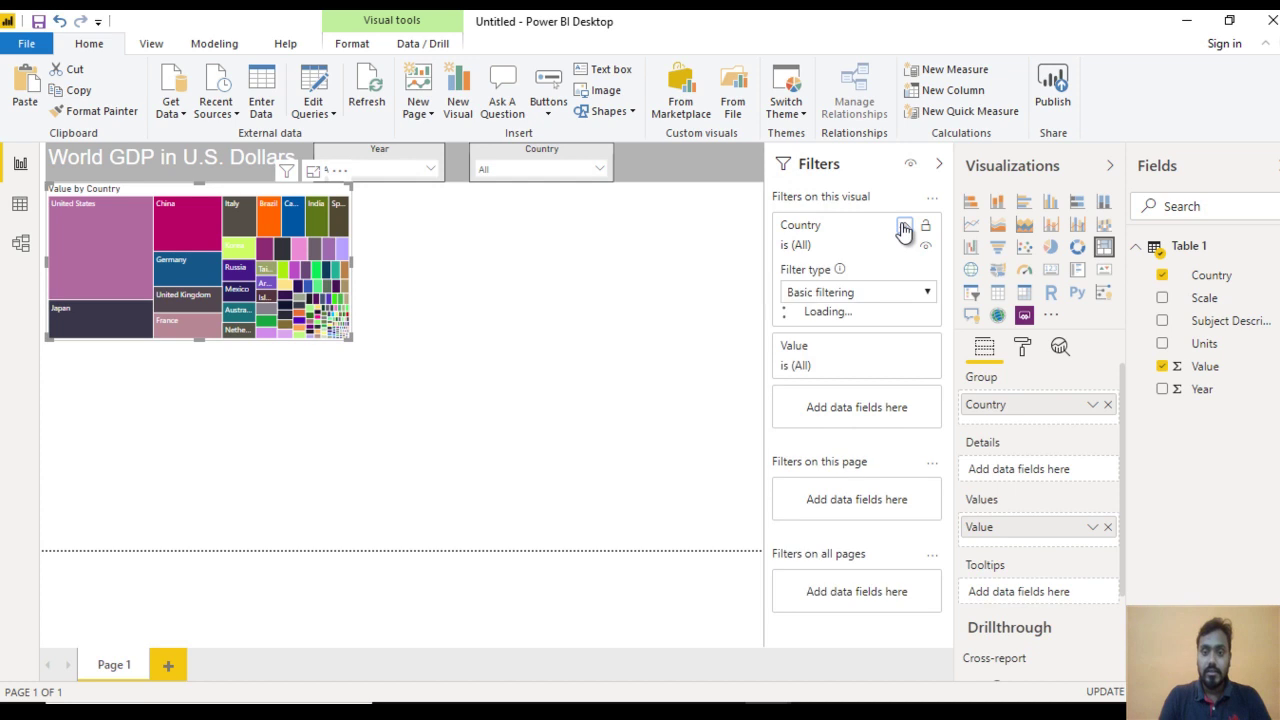
left_click(855, 291)
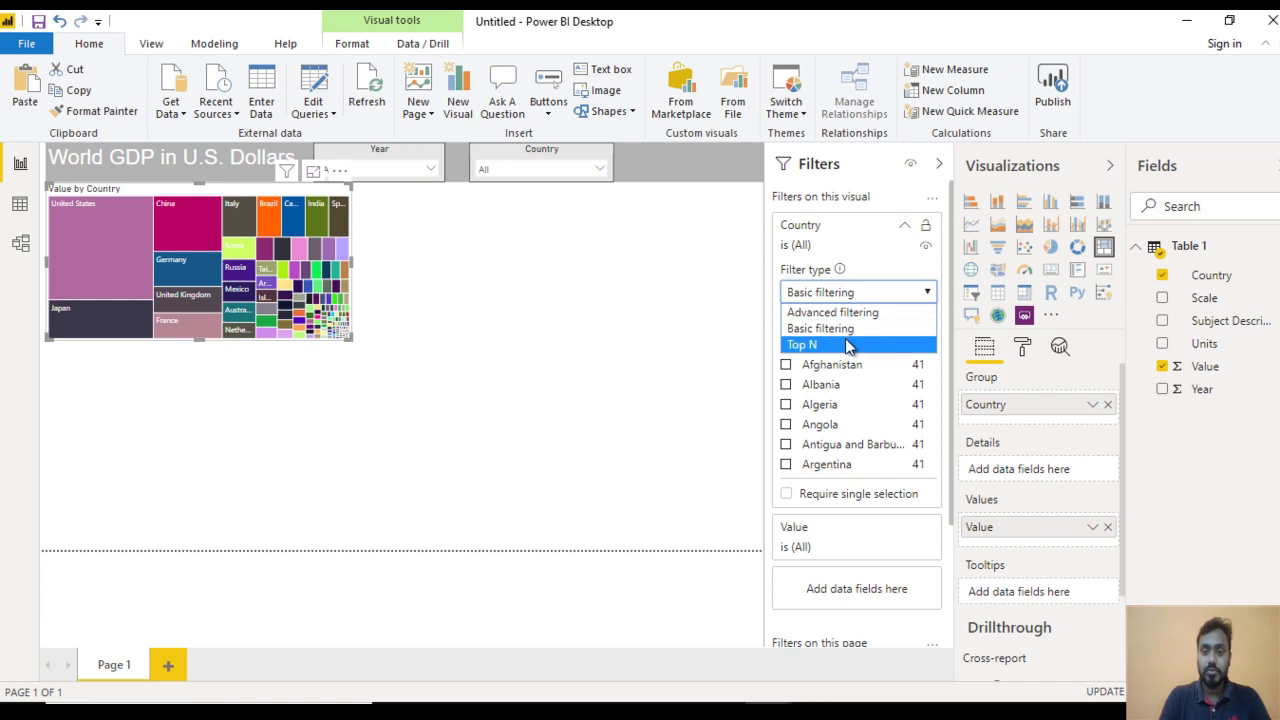
left_click(848, 345)
left_click(880, 340)
type("7")
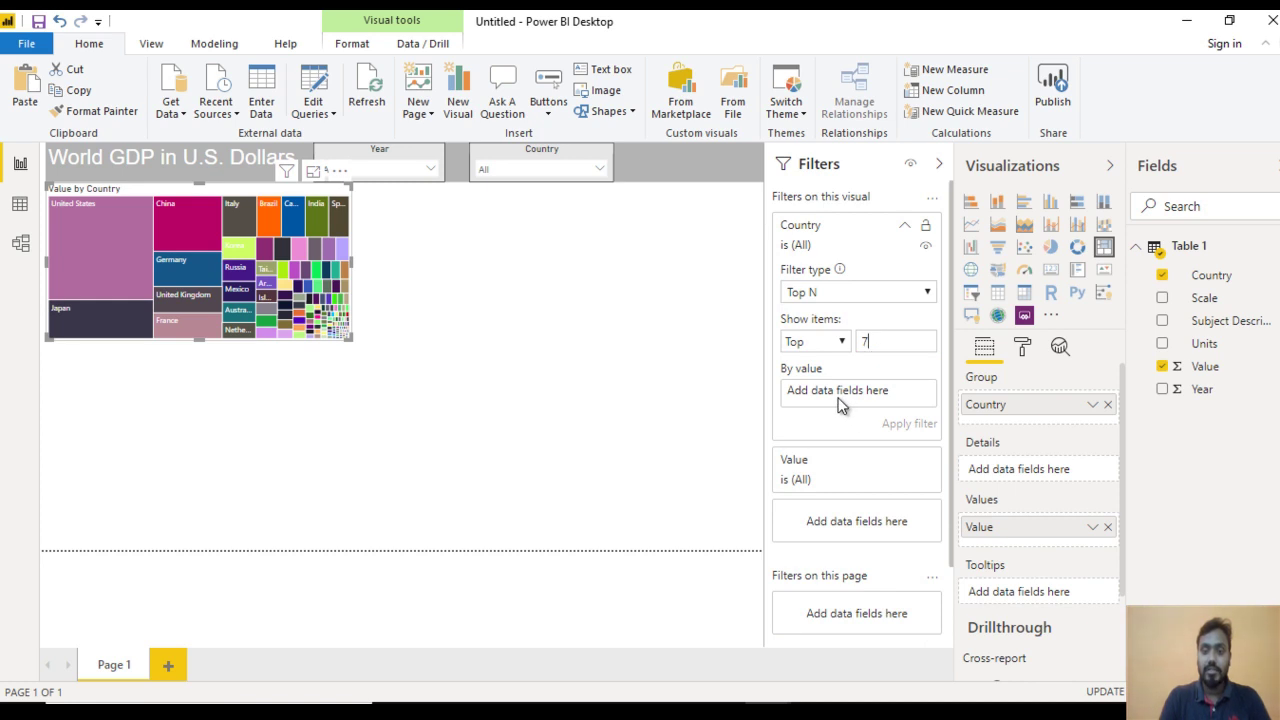
left_click_drag(1221, 376, 871, 397)
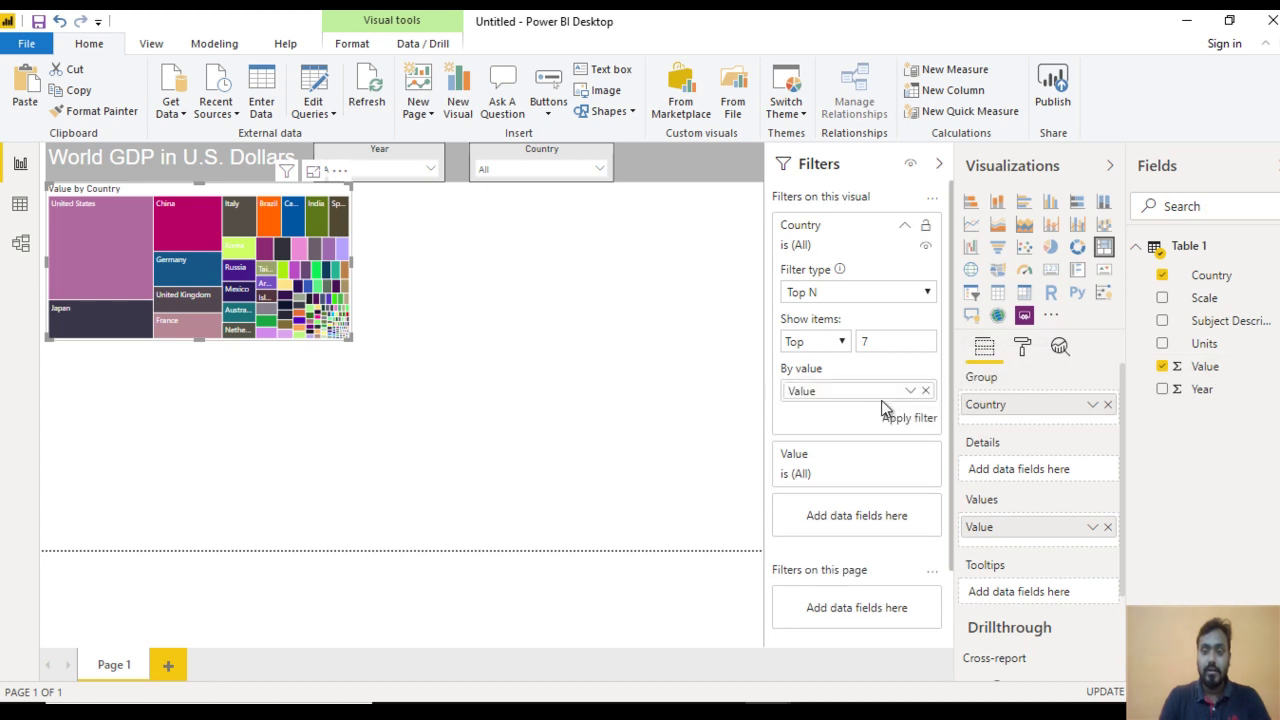
left_click(906, 421)
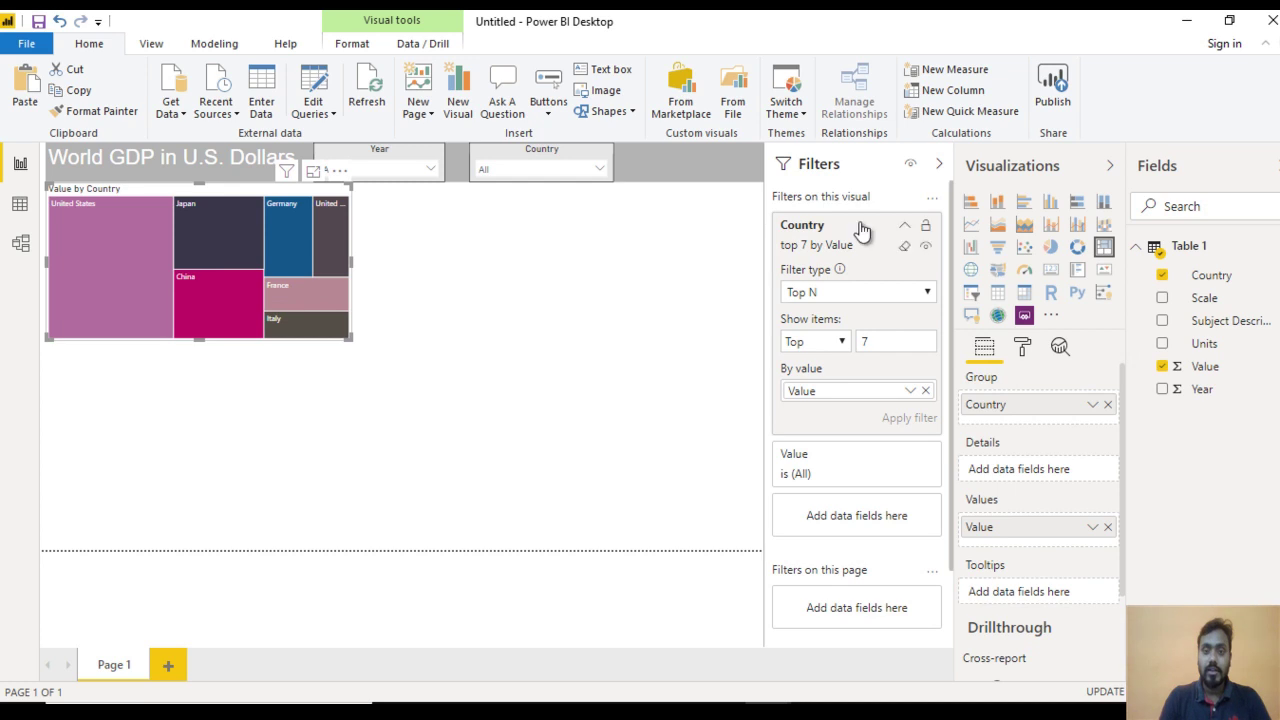
left_click(939, 164)
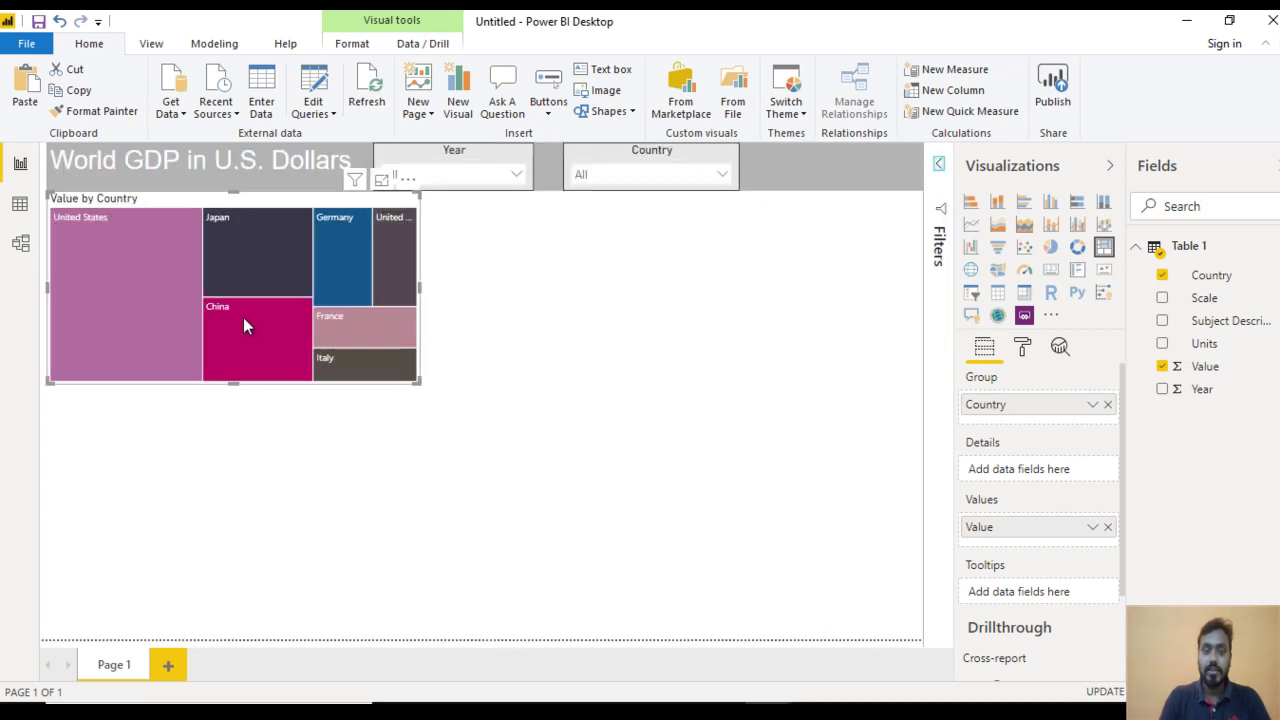
Check the treemap tiles' tooltips and filter the report to 2019 with the Year slicer
mouse_move(396, 250)
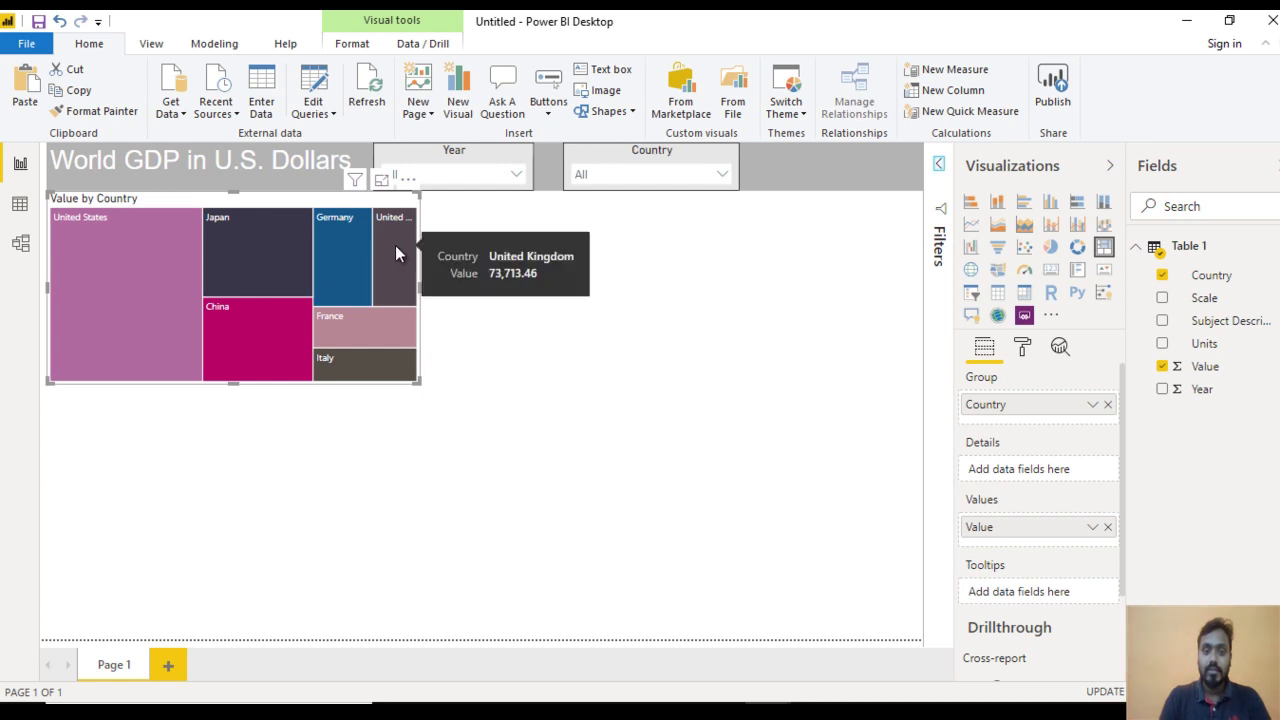
mouse_move(353, 325)
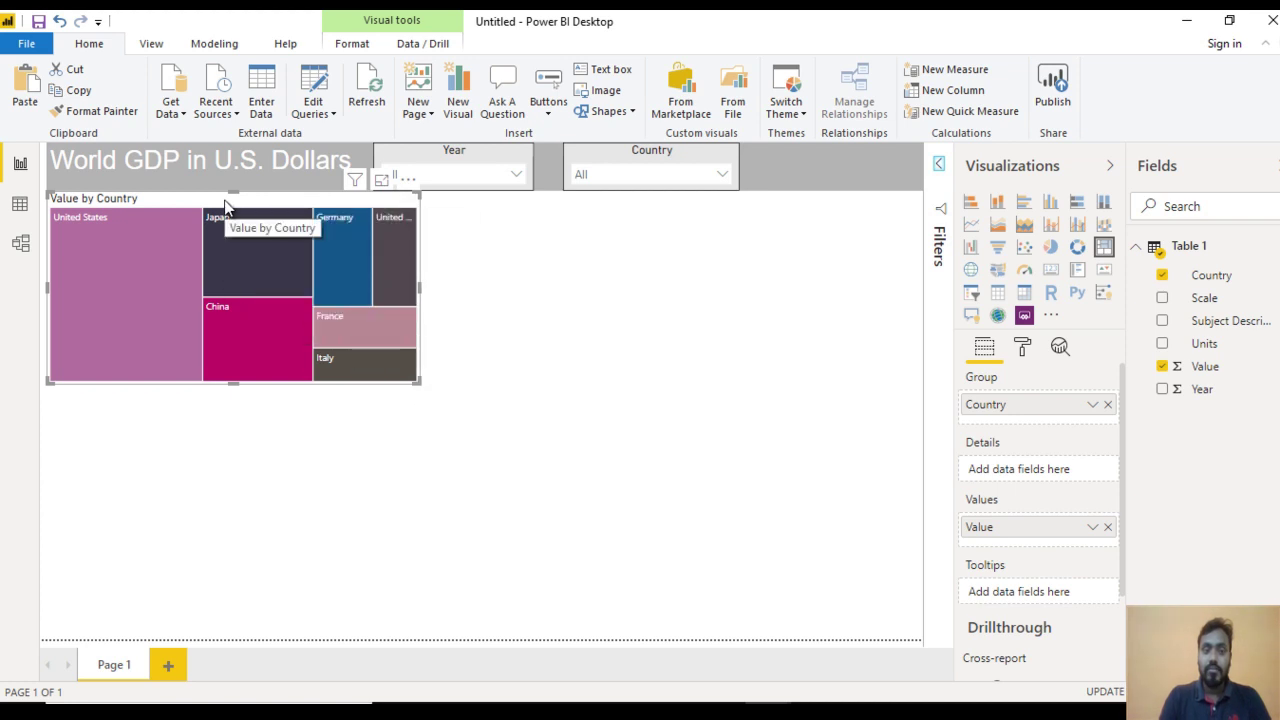
left_click(503, 180)
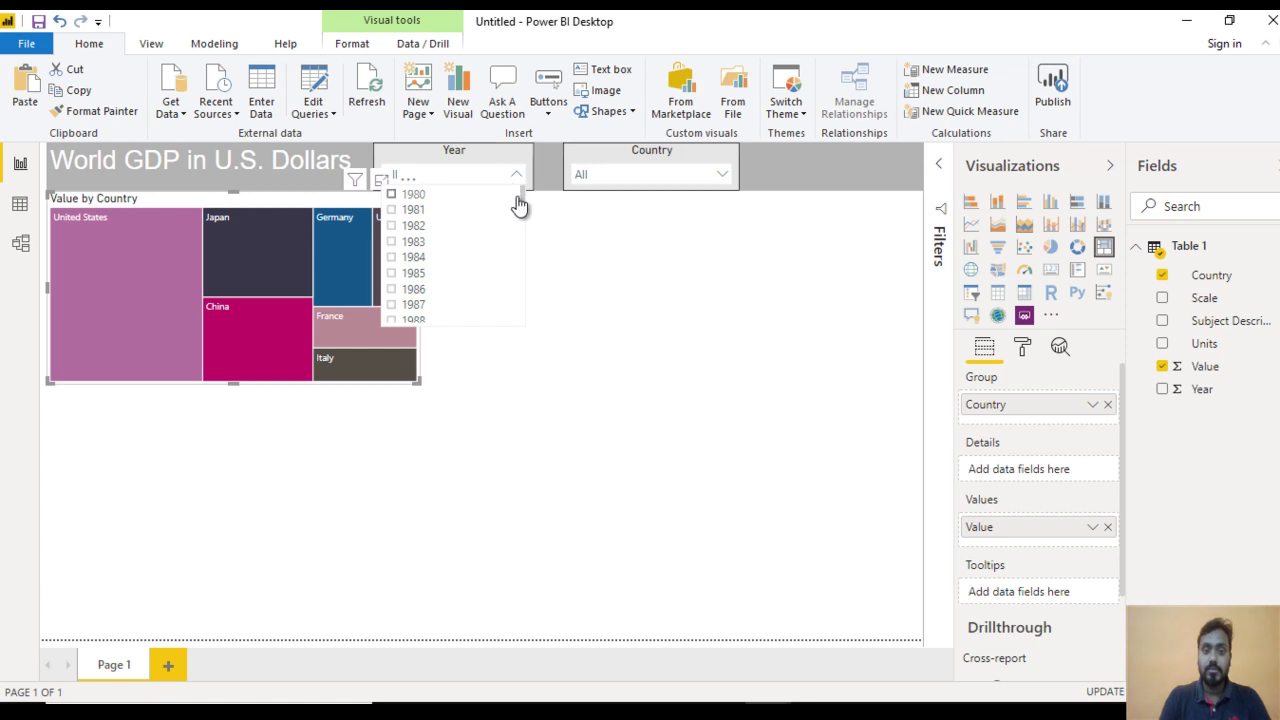
left_click_drag(525, 205, 523, 352)
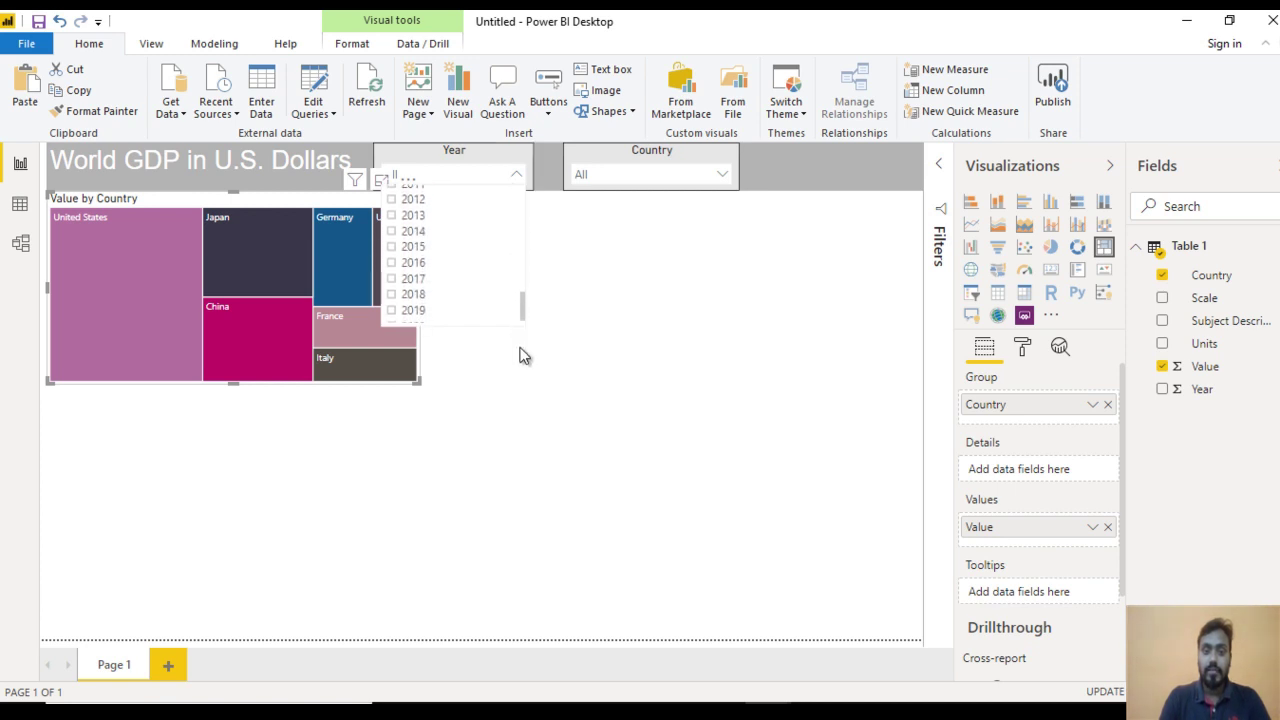
left_click(407, 306)
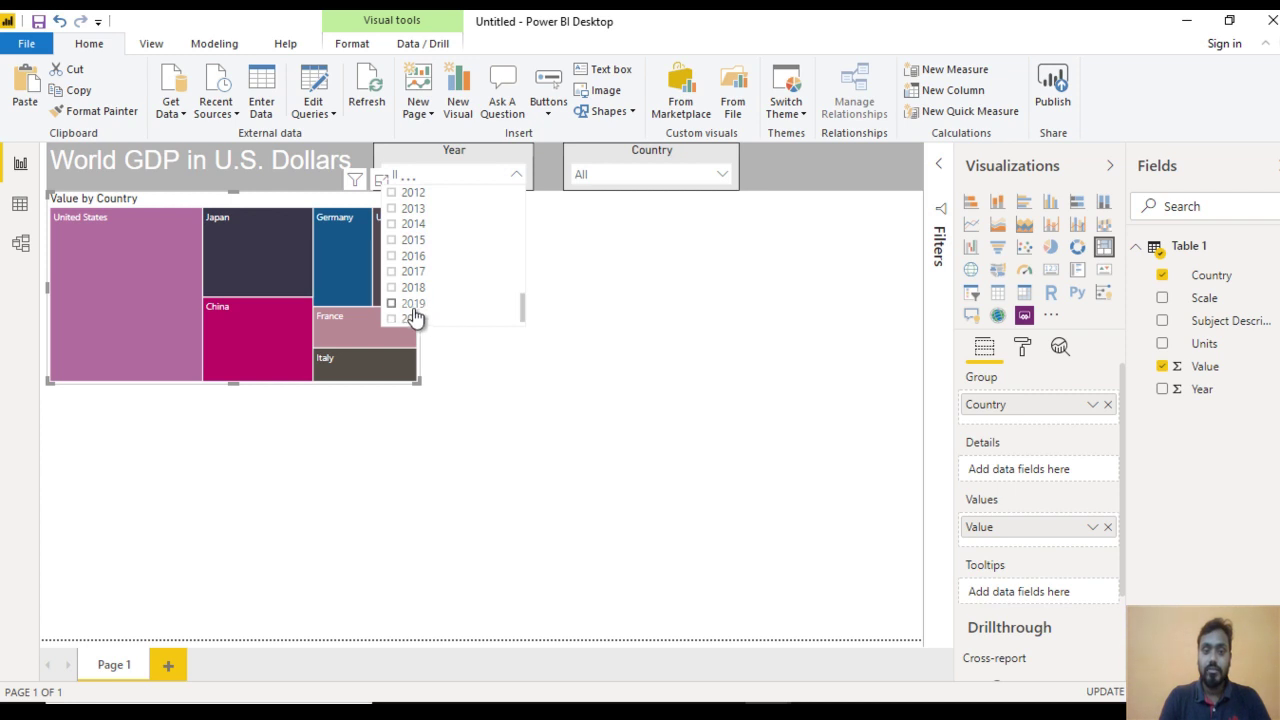
left_click(546, 393)
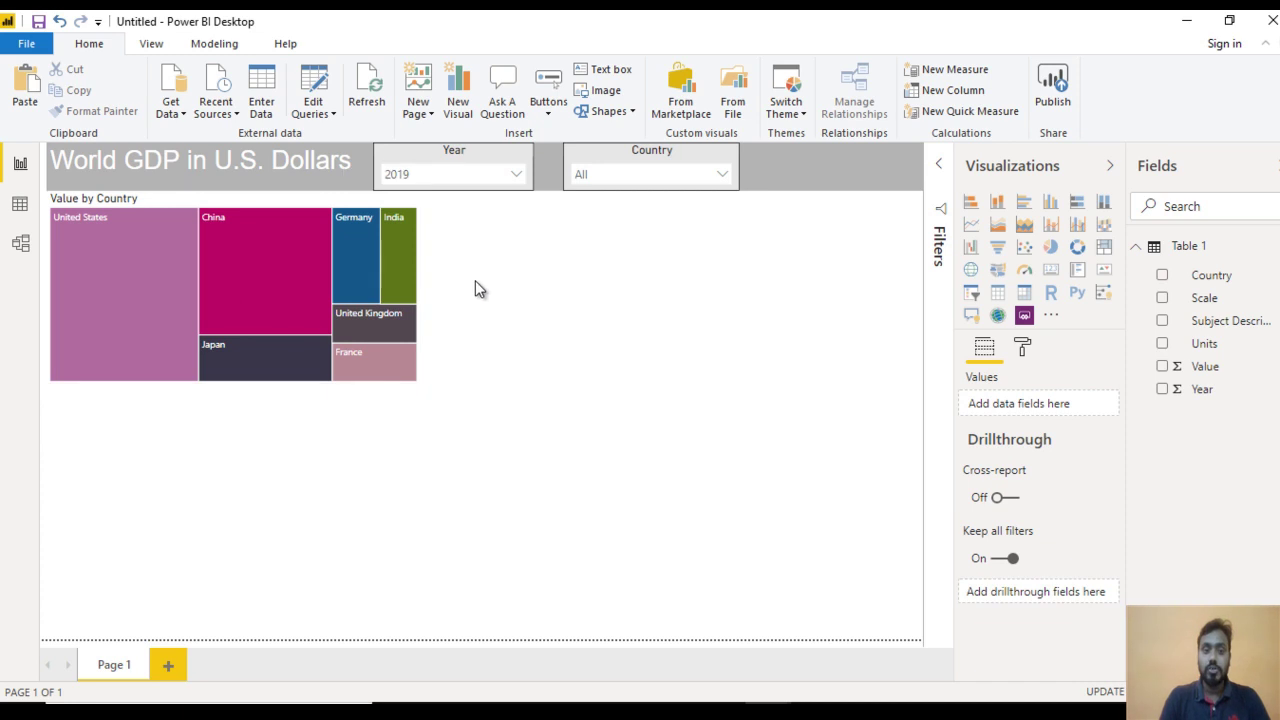
Turn on data labels for the treemap
left_click(321, 211)
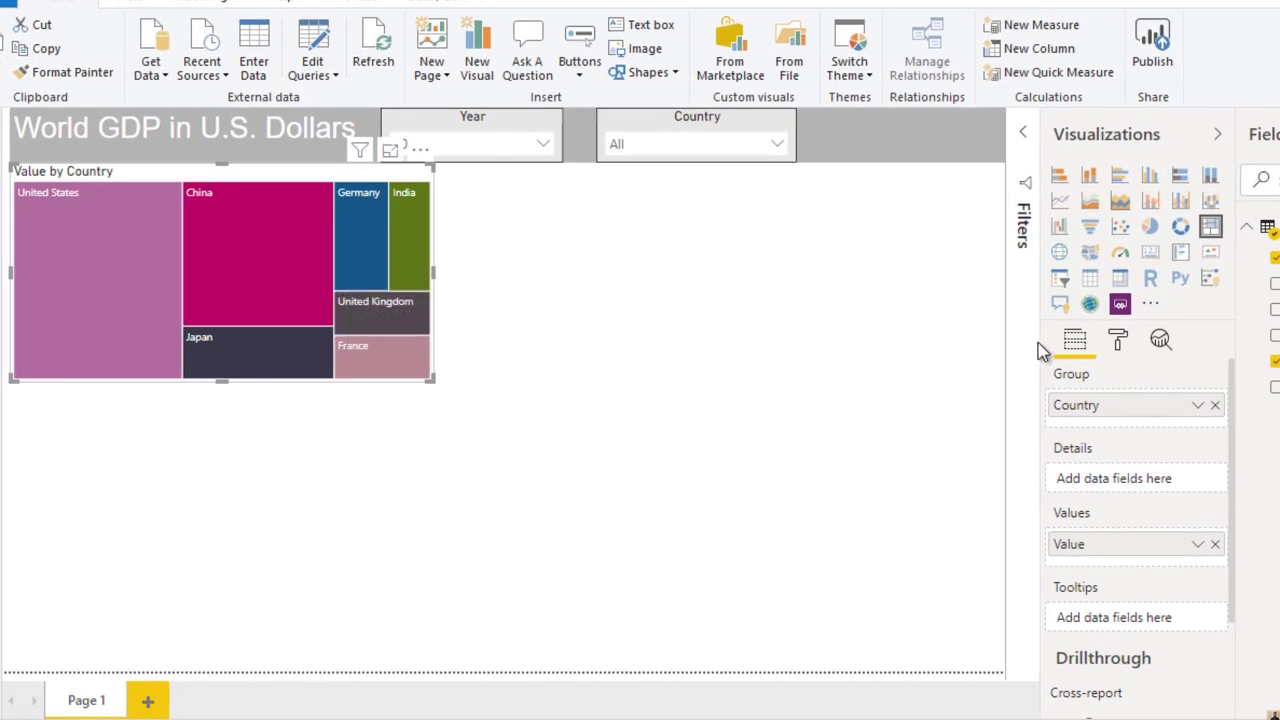
left_click(1118, 340)
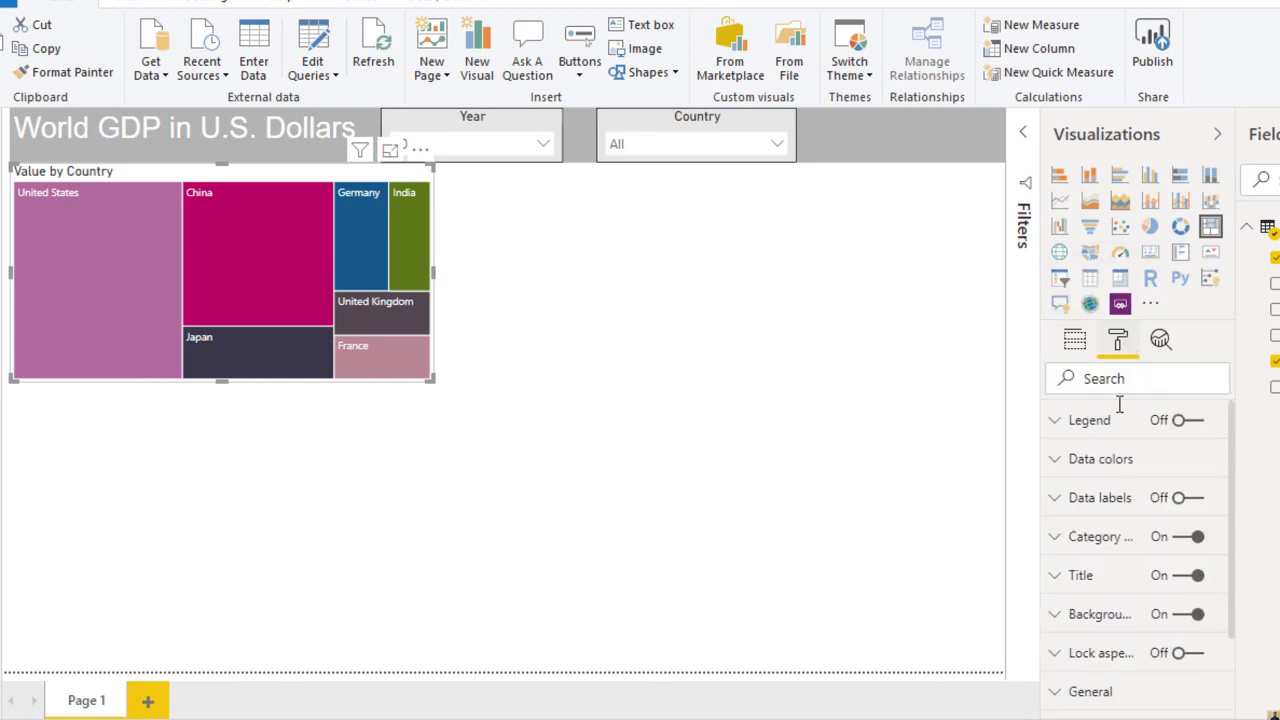
left_click(1188, 500)
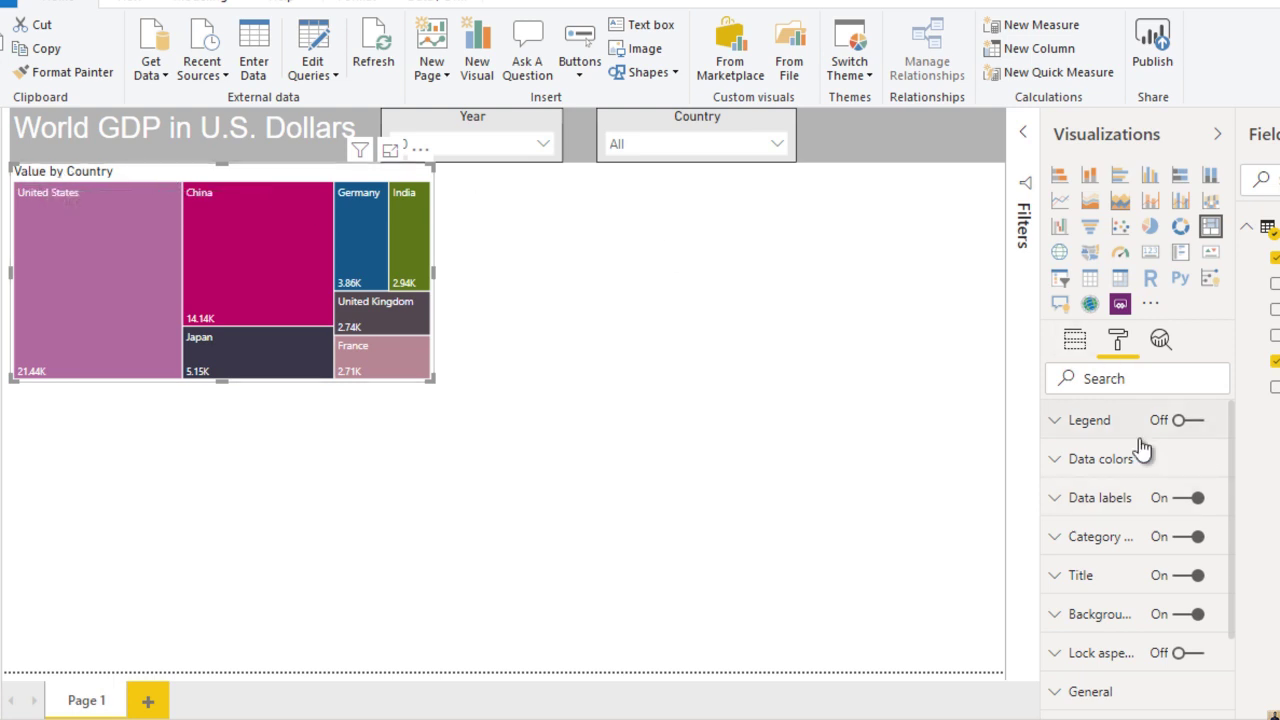
Change the treemap's title text to "Top 7 Countries By GDP" and deselect the visual
left_click(1070, 577)
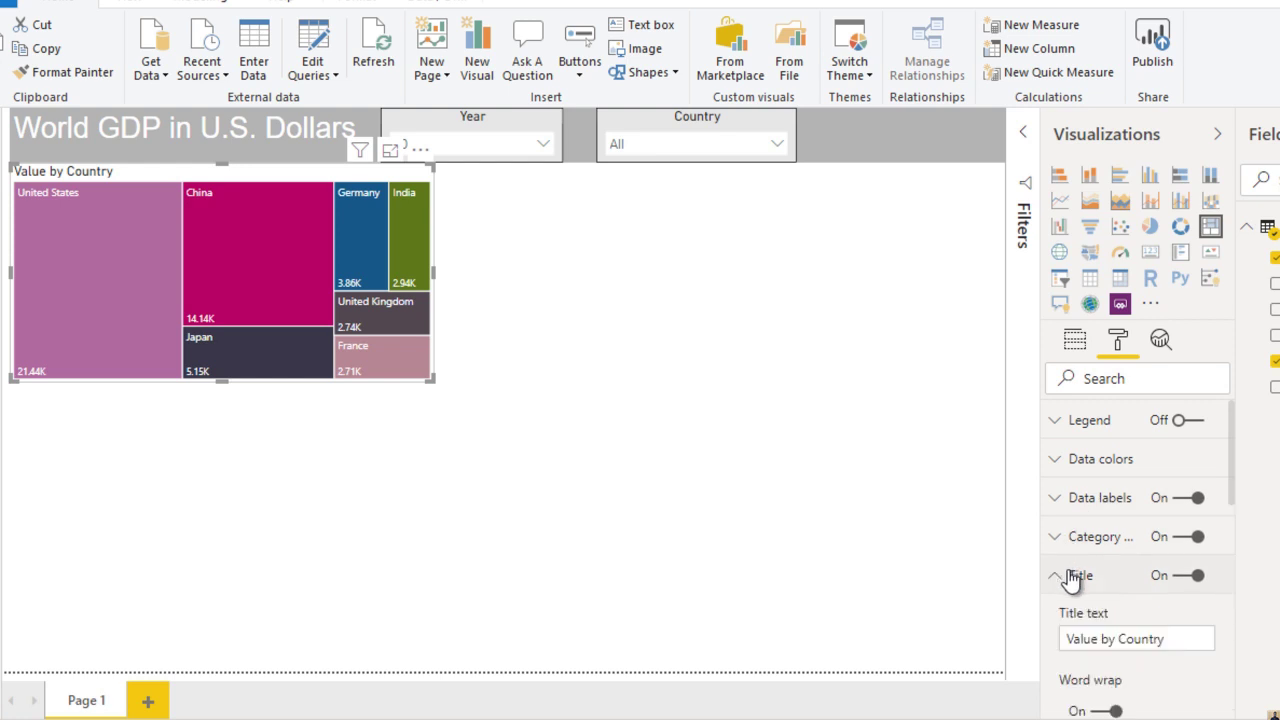
left_click(1171, 638)
key("BackSpace")
key("BackSpace")
key("BackSpace")
key("BackSpace")
key("BackSpace")
key("BackSpace")
key("BackSpace")
key("BackSpace")
key("BackSpace")
key("BackSpace")
key("BackSpace")
key("BackSpace")
key("BackSpace")
key("BackSpace")
key("BackSpace")
key("BackSpace")
type("T")
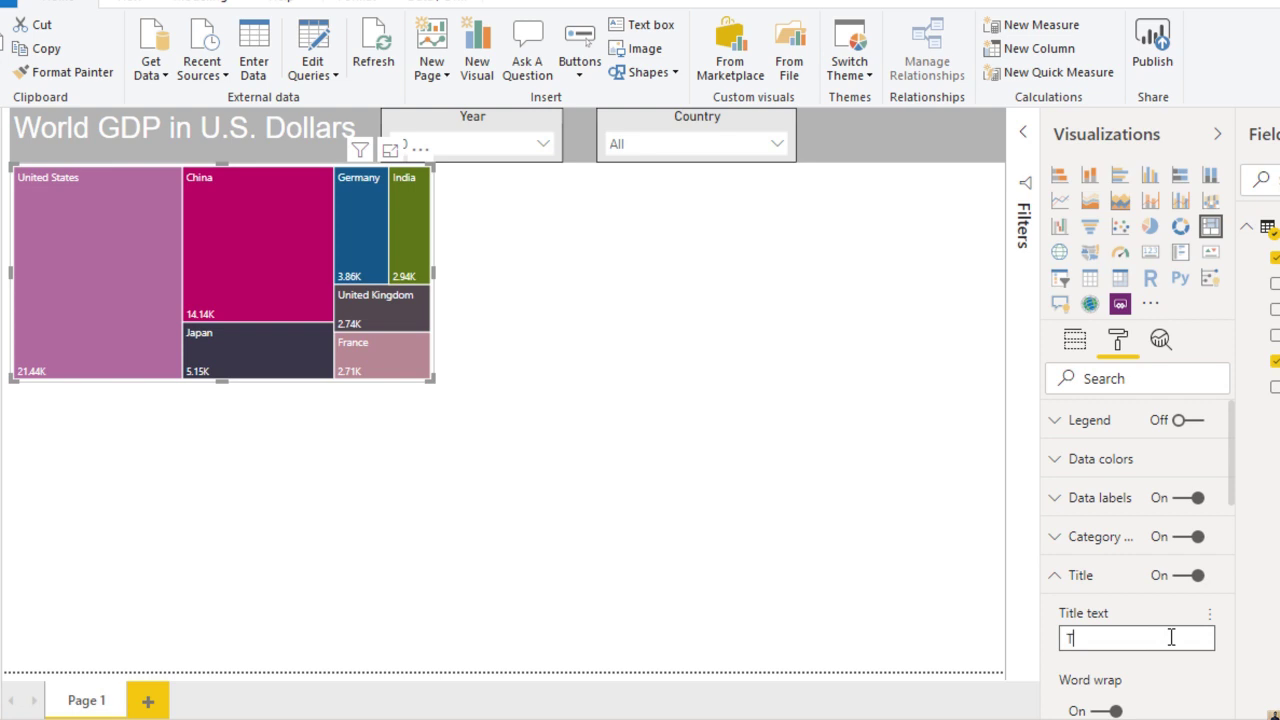
type("op 7")
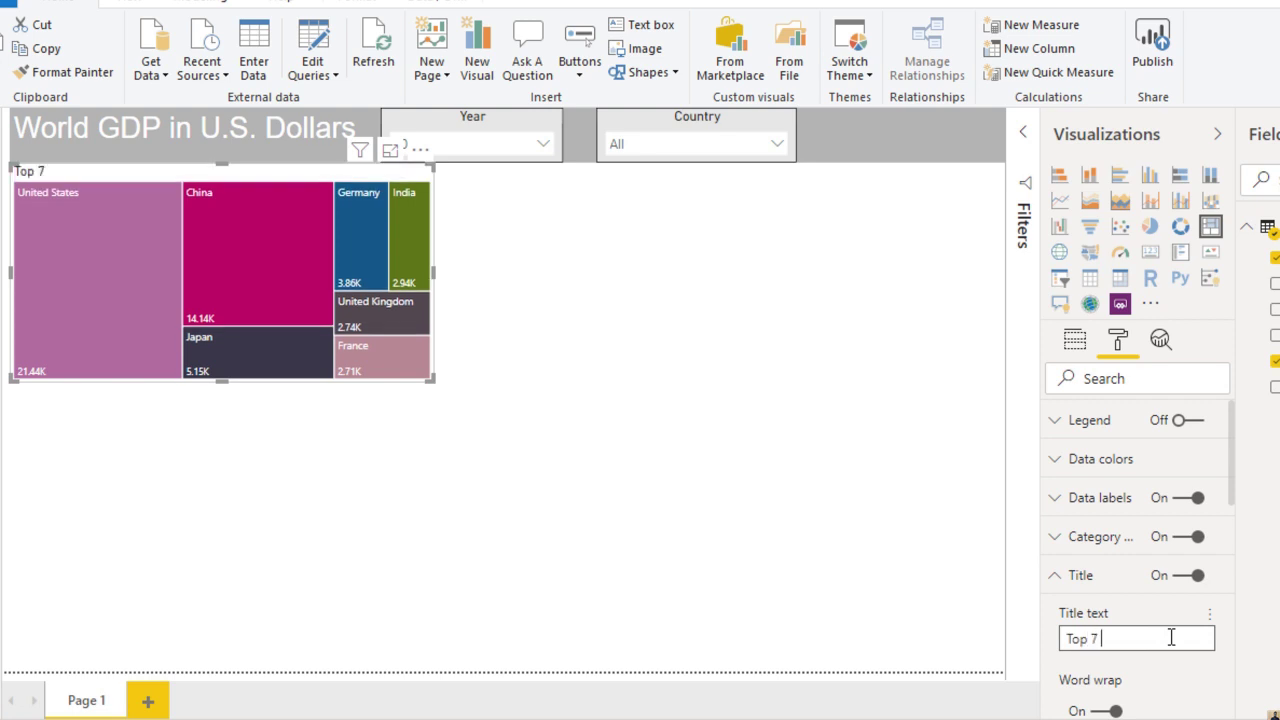
type(" Countries By GDP")
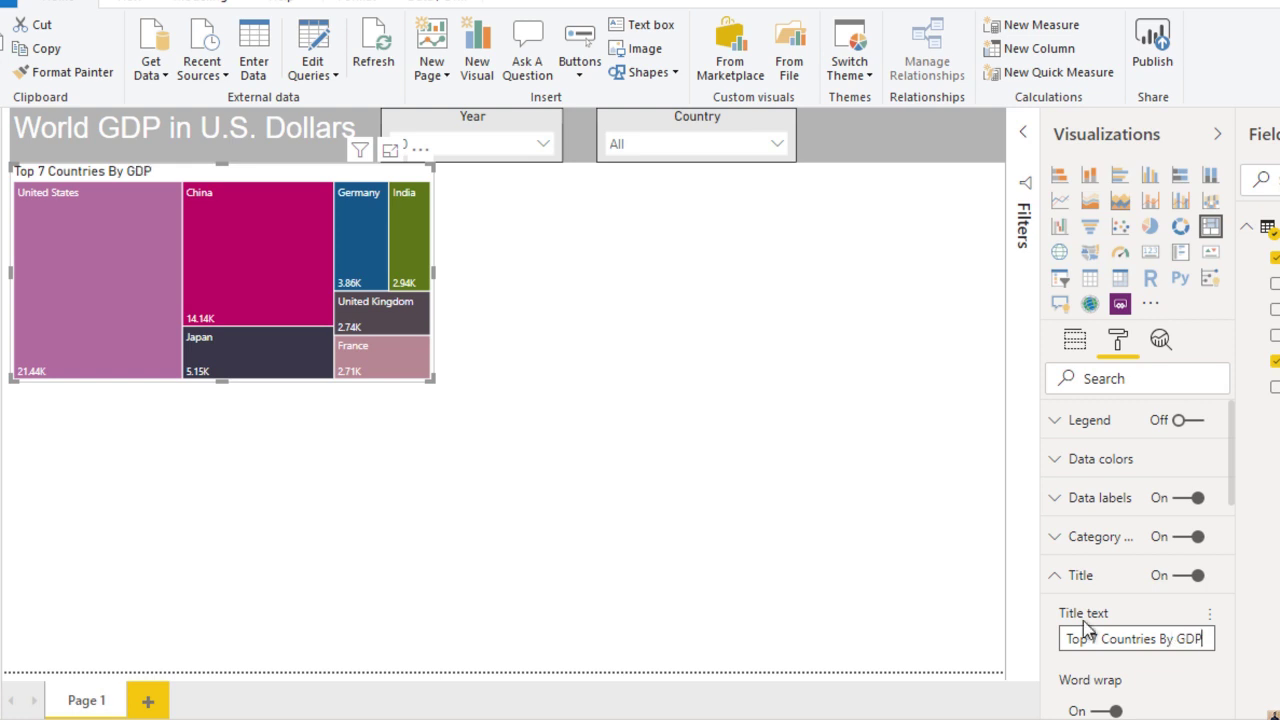
left_click(645, 261)
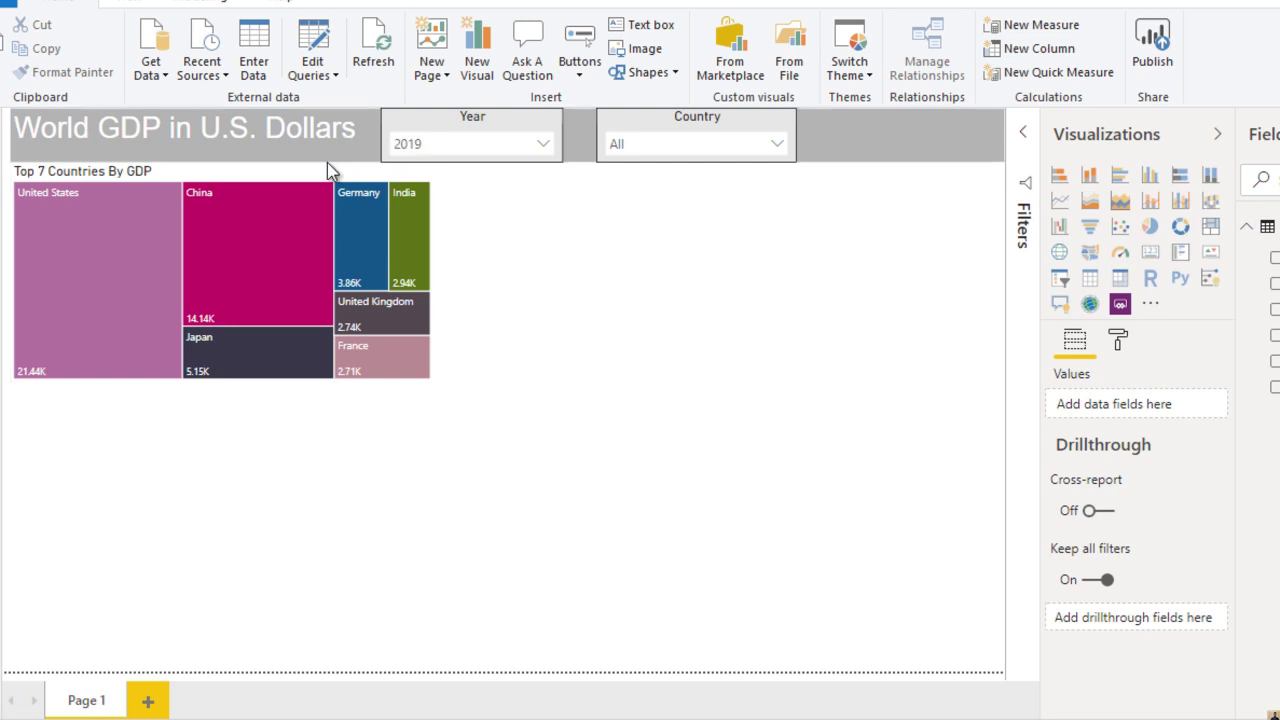
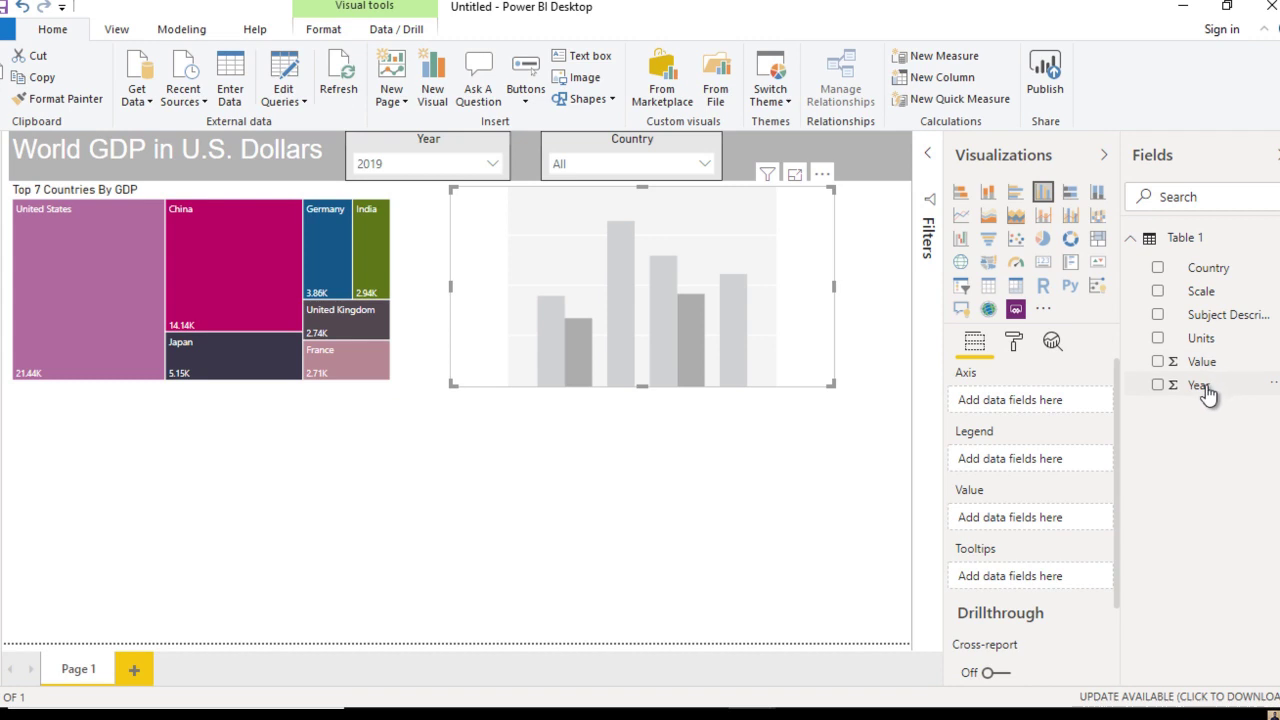
Assign Year as the axis and Value as the value of the empty clustered column chart
left_click_drag(1207, 393, 1027, 410)
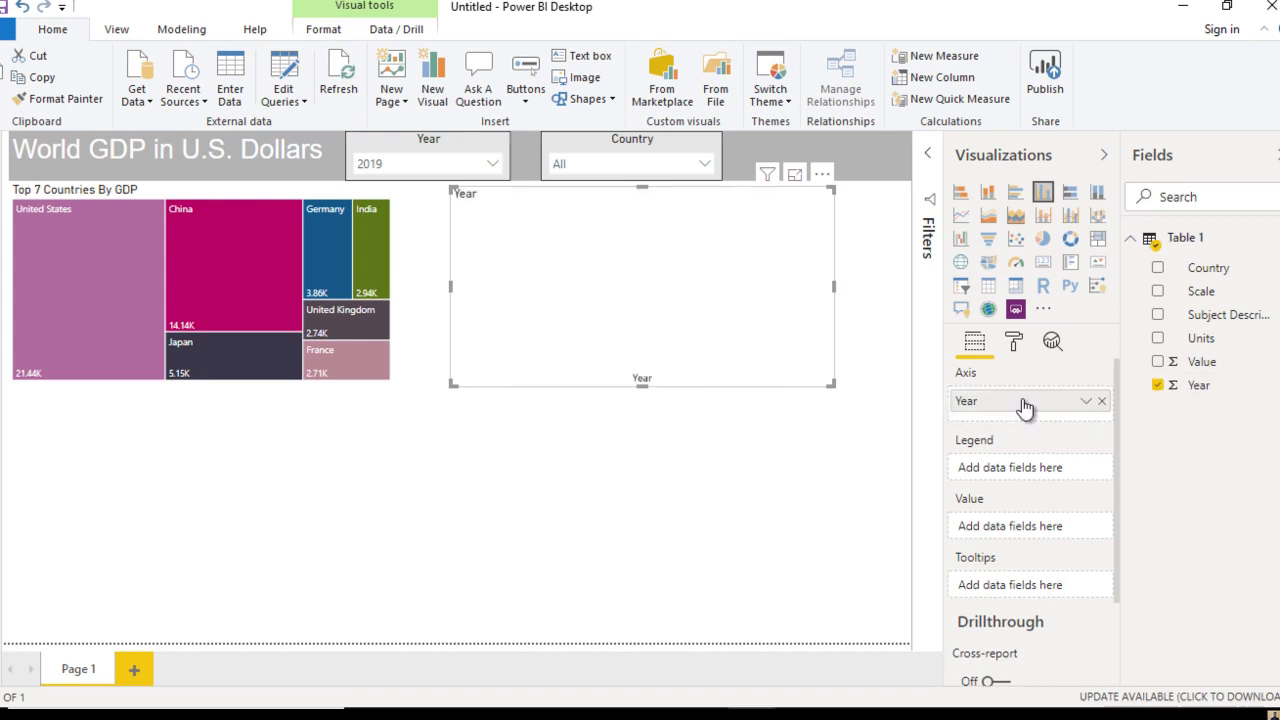
left_click_drag(1194, 369, 1003, 530)
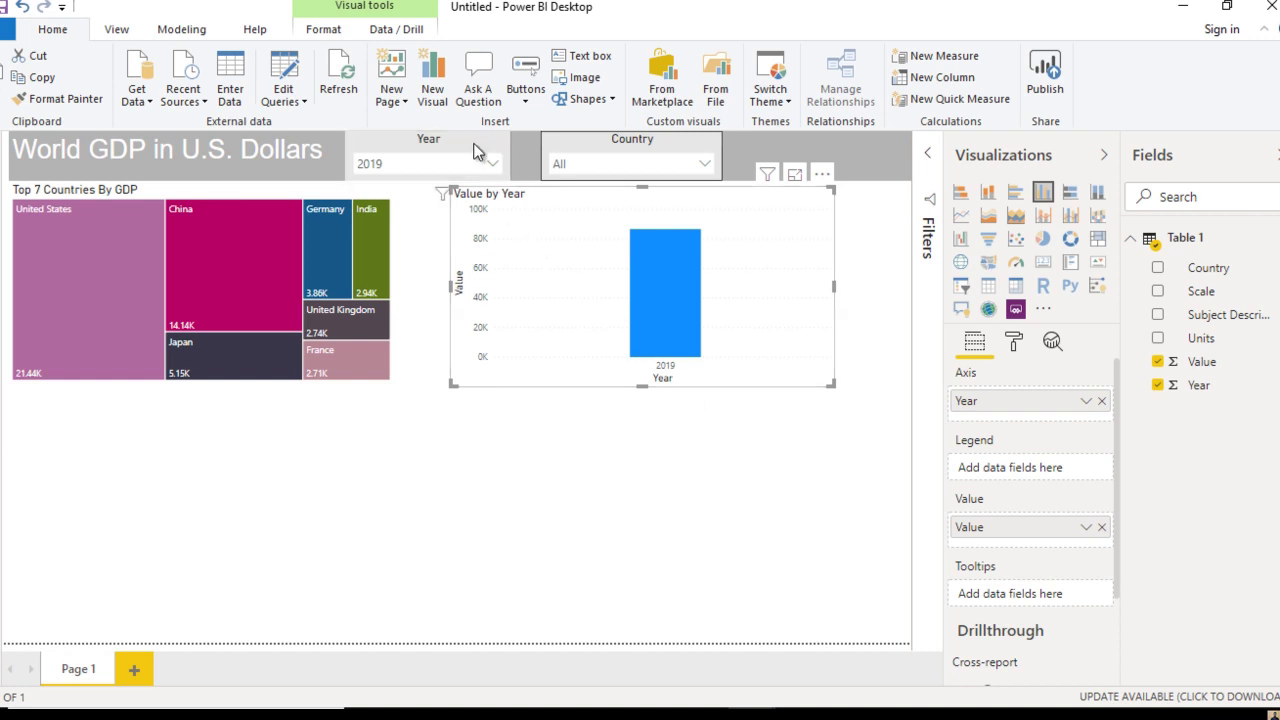
Filter the report to Afghanistan with the Country slicer and check its effect on the treemap and column chart
left_click(700, 166)
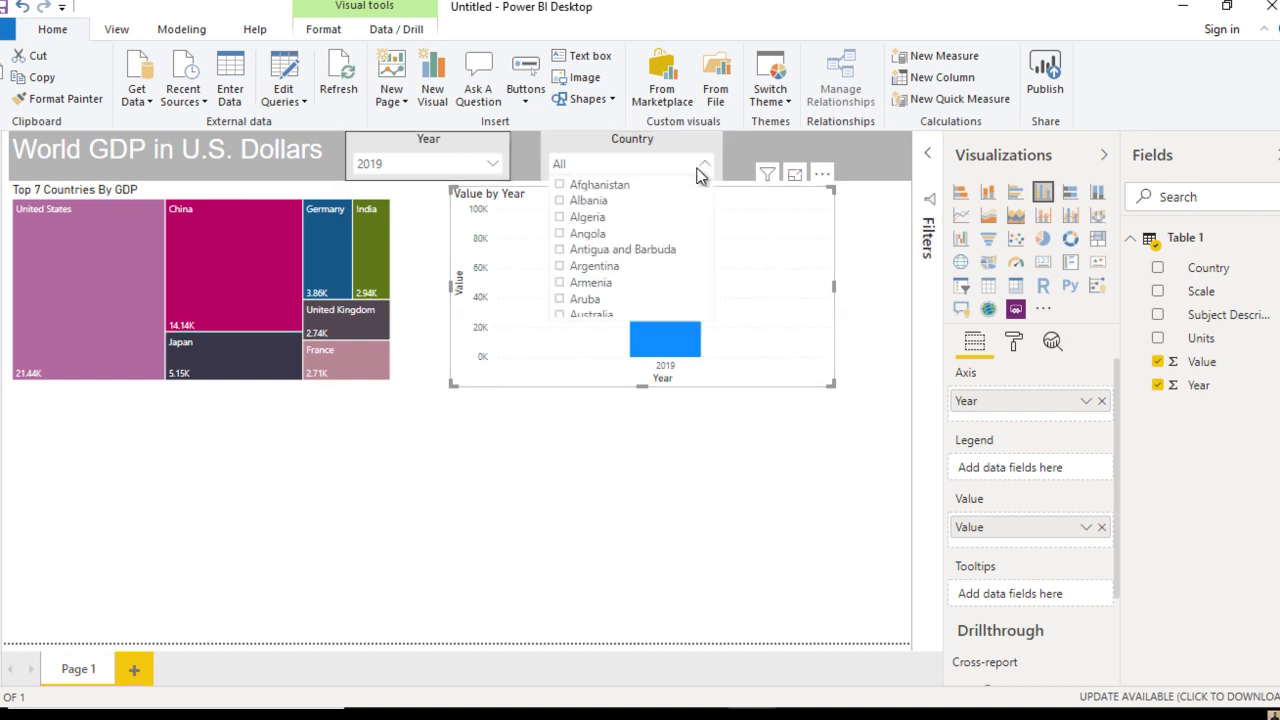
left_click(613, 190)
left_click(528, 448)
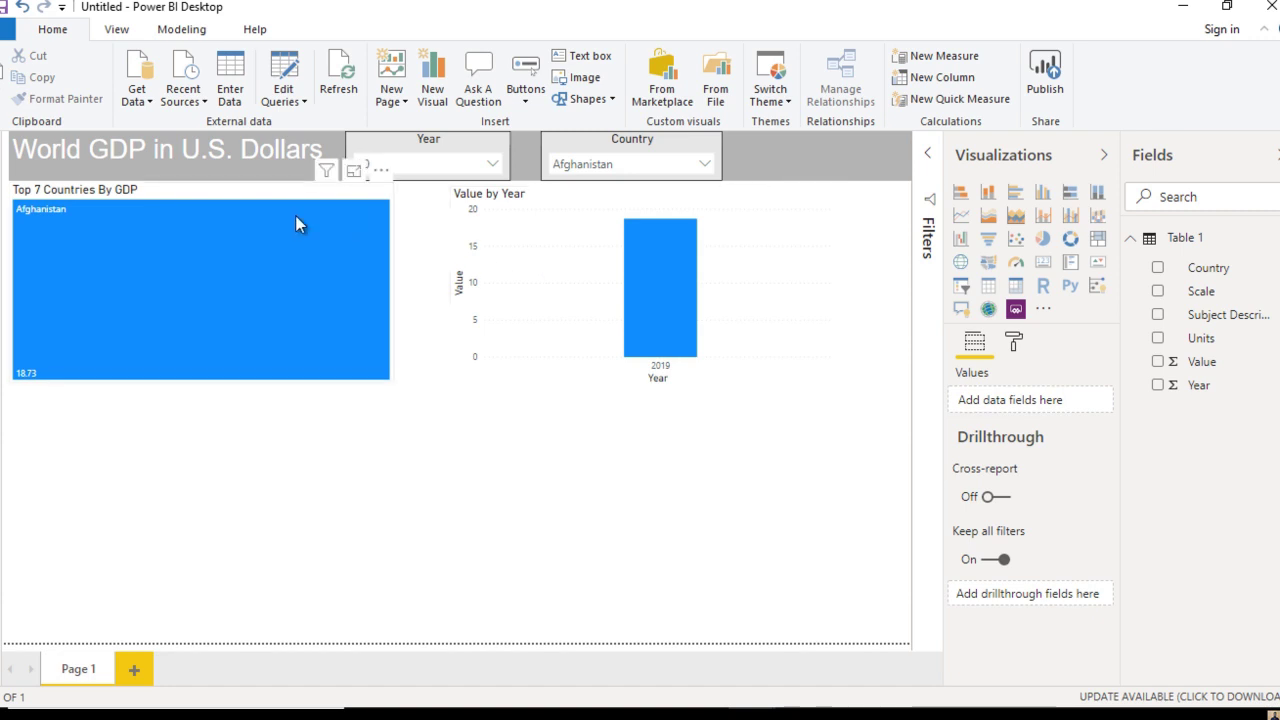
mouse_move(295, 224)
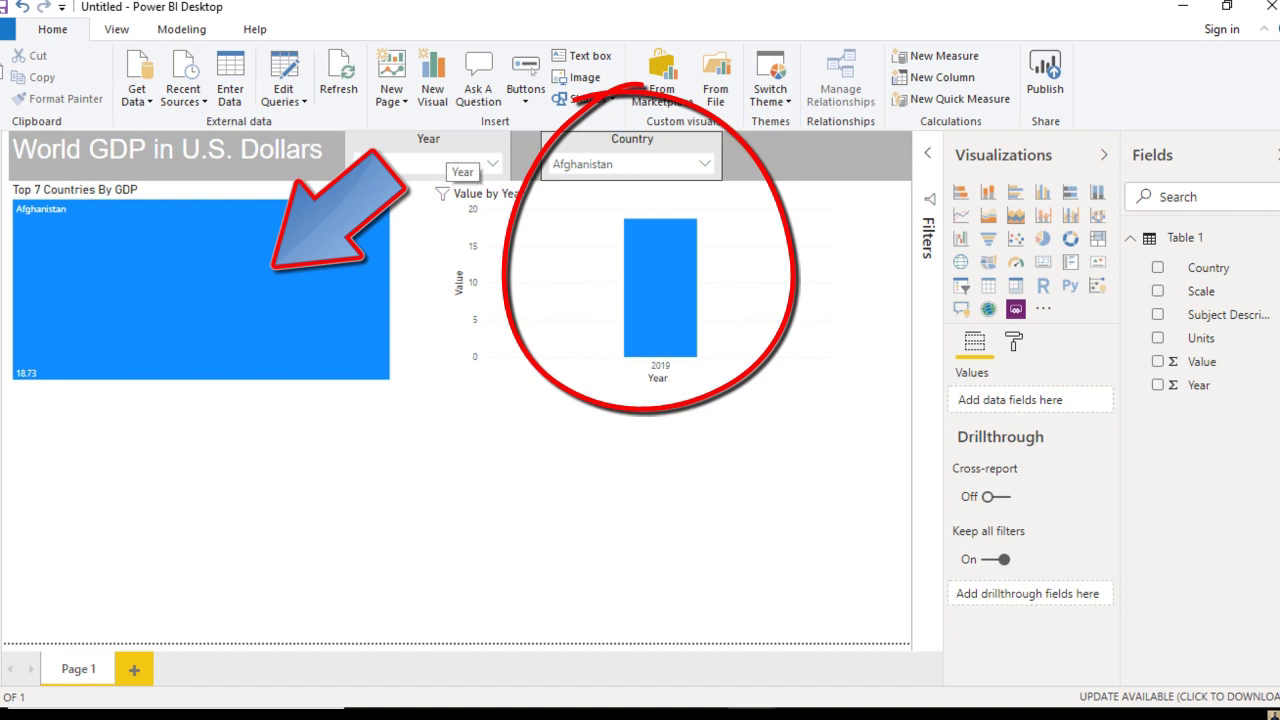
mouse_move(222, 224)
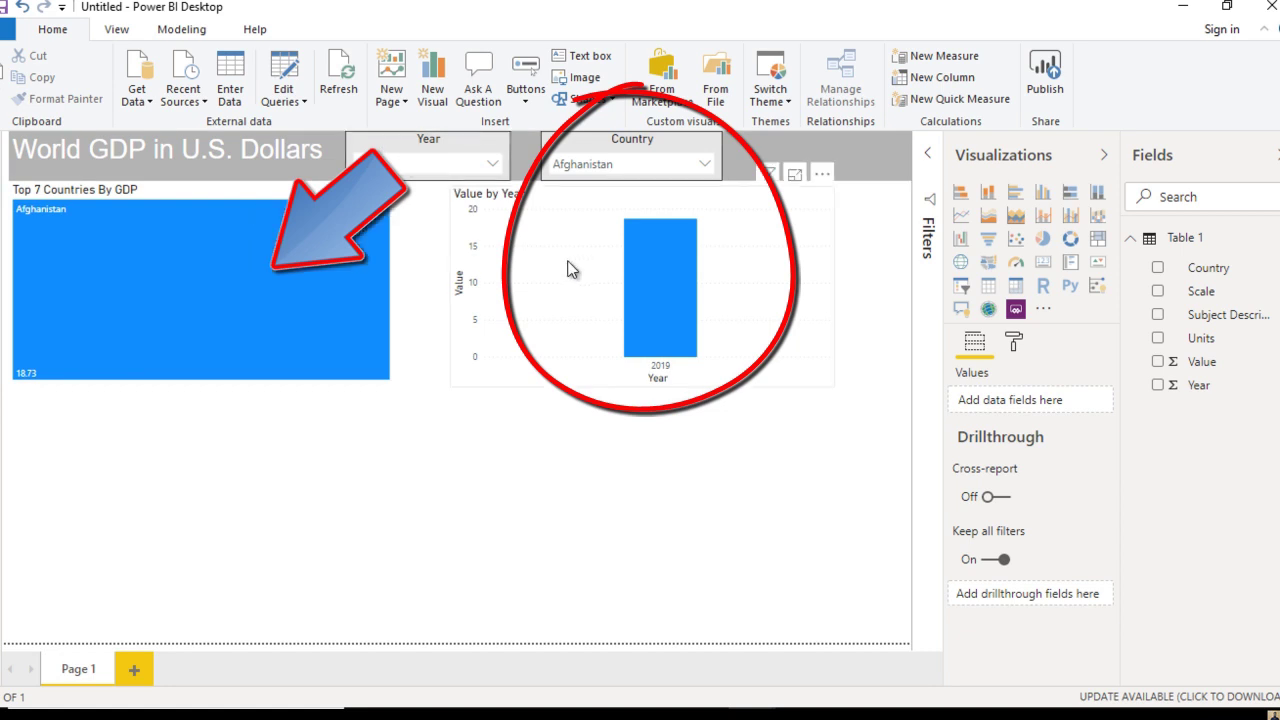
Edit the Year slicer's interactions so that it does not filter the column chart
left_click(200, 31)
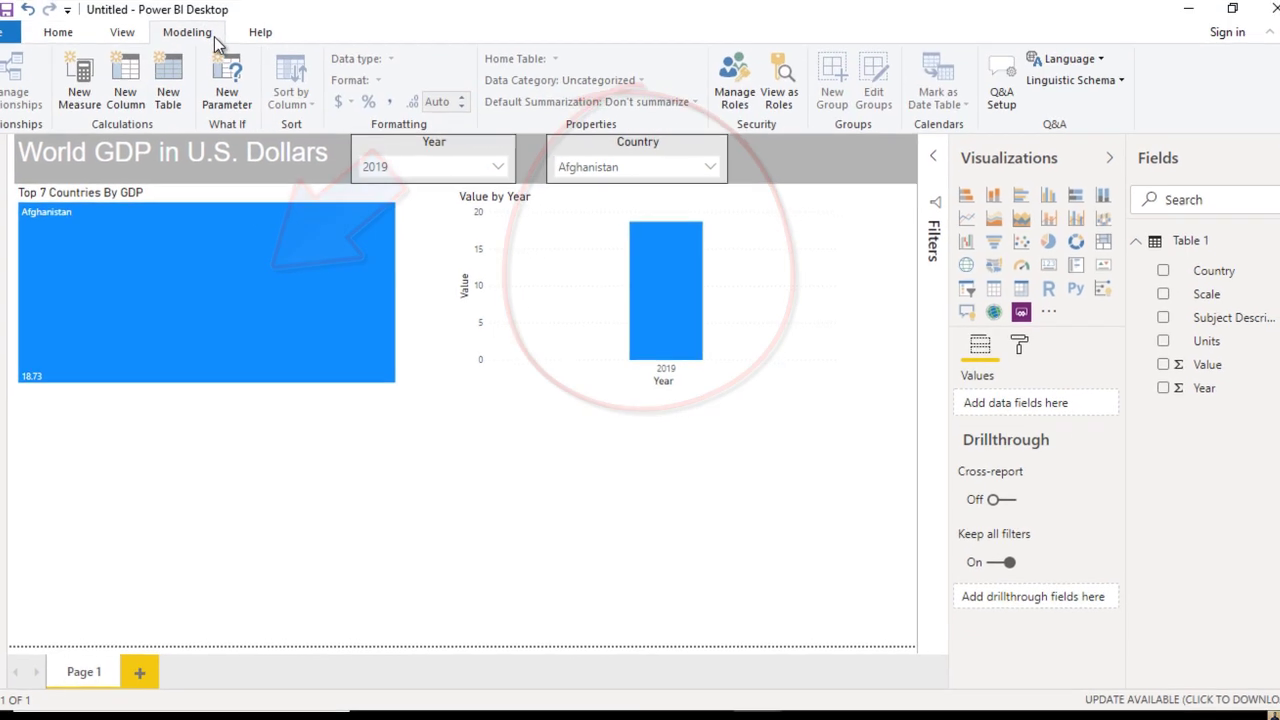
left_click(58, 32)
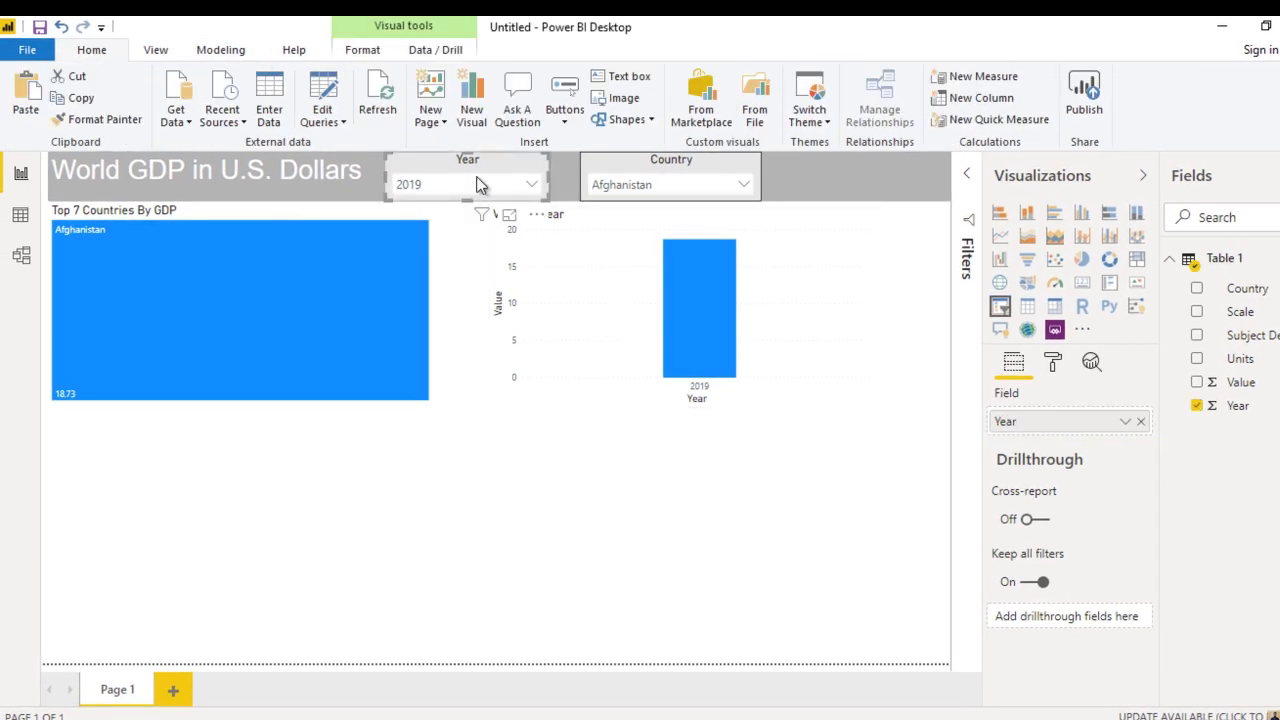
left_click(380, 52)
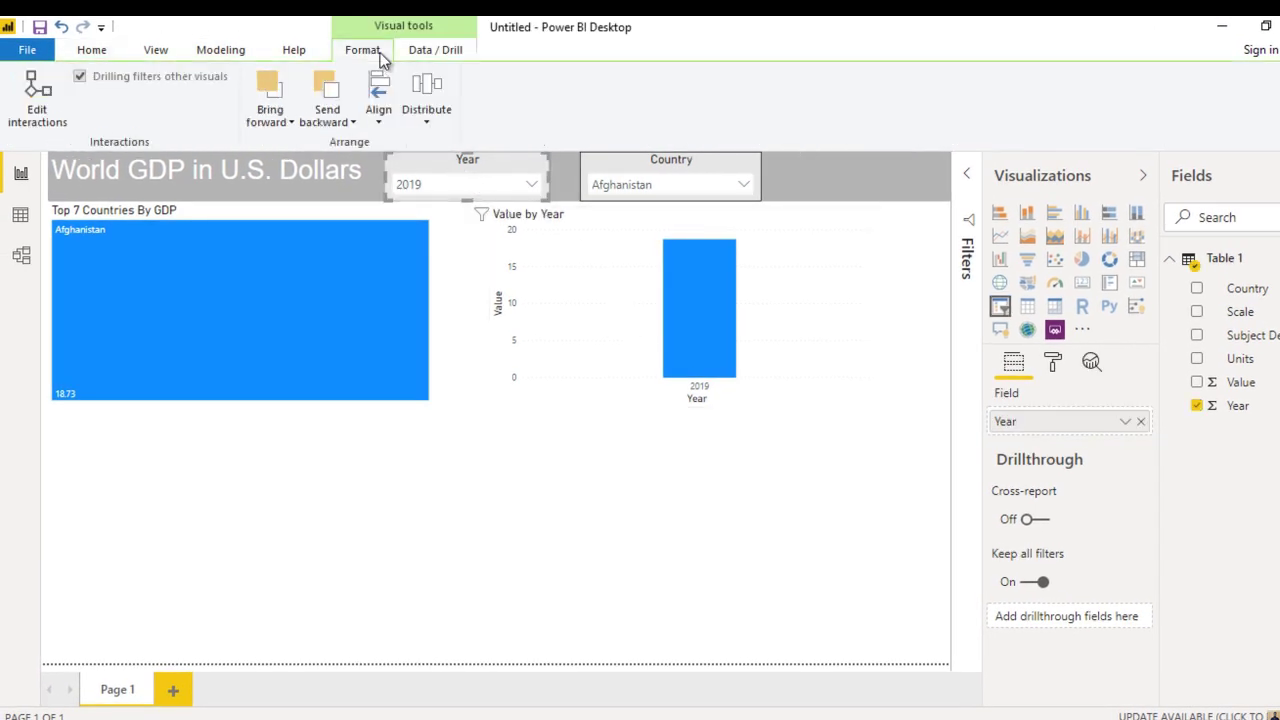
left_click(36, 105)
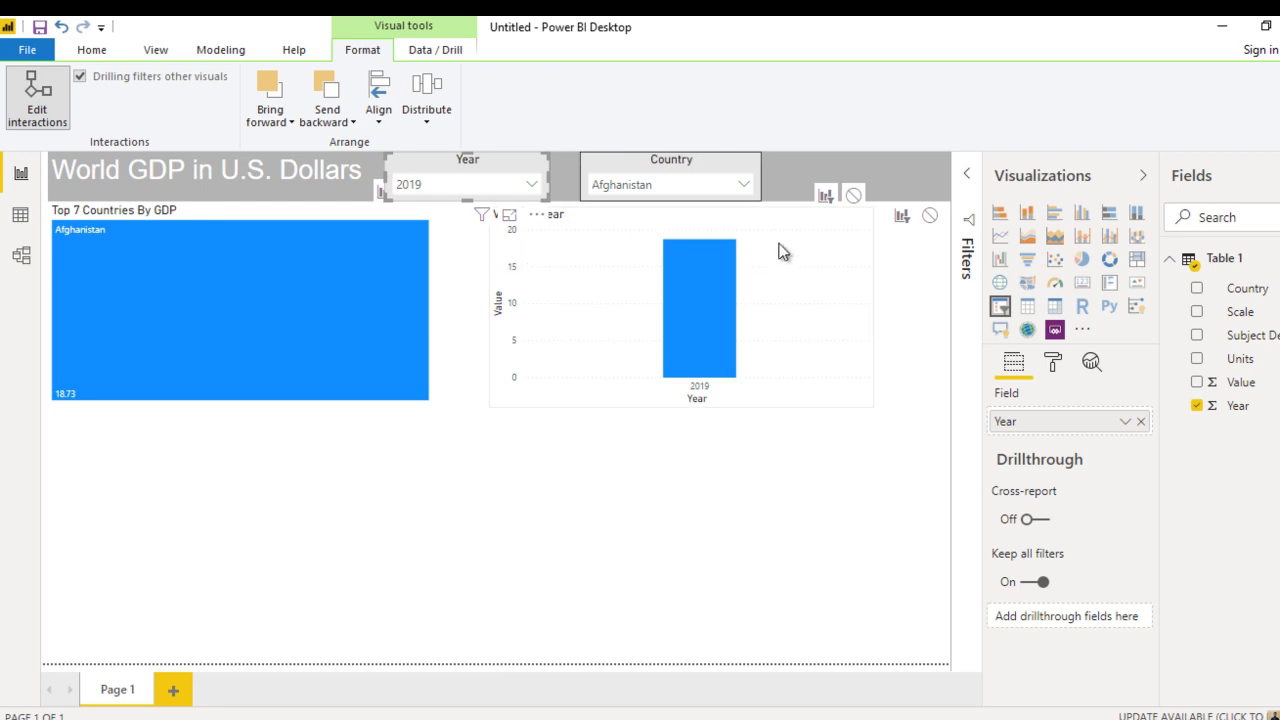
left_click(853, 196)
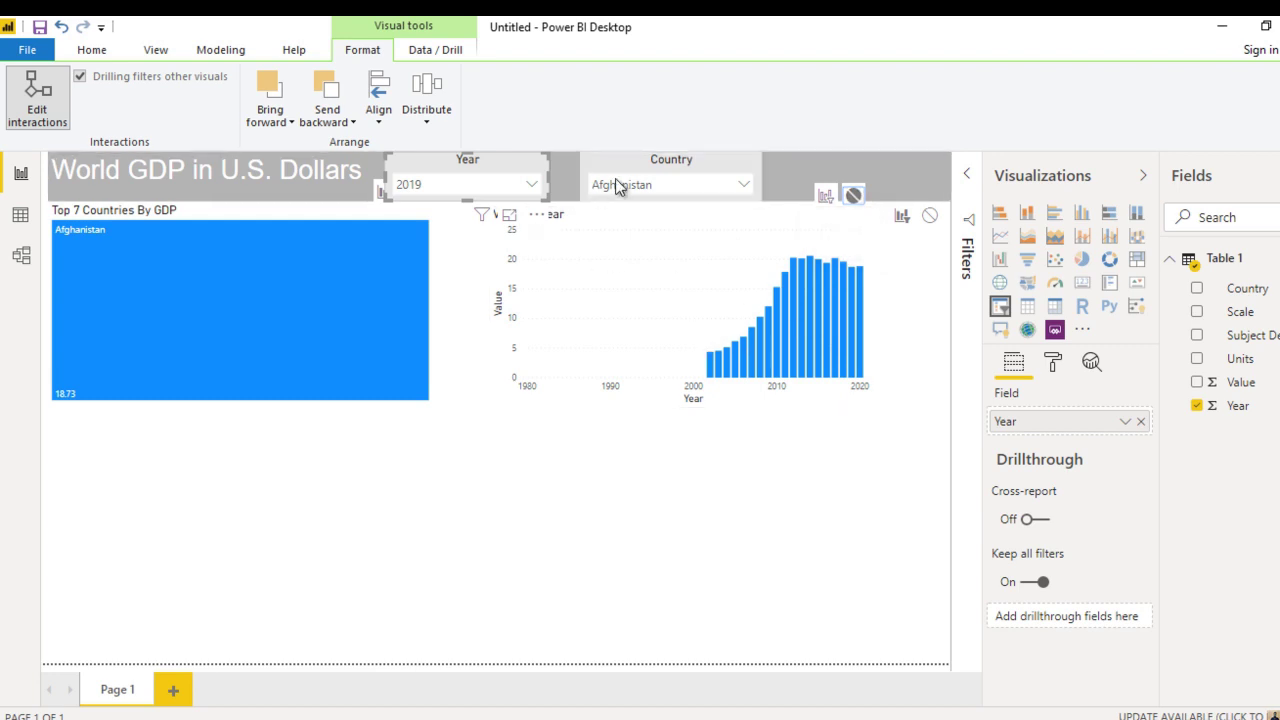
Stop the Country slicer from filtering the treemap and delete the empty visual below the column chart
left_click(659, 177)
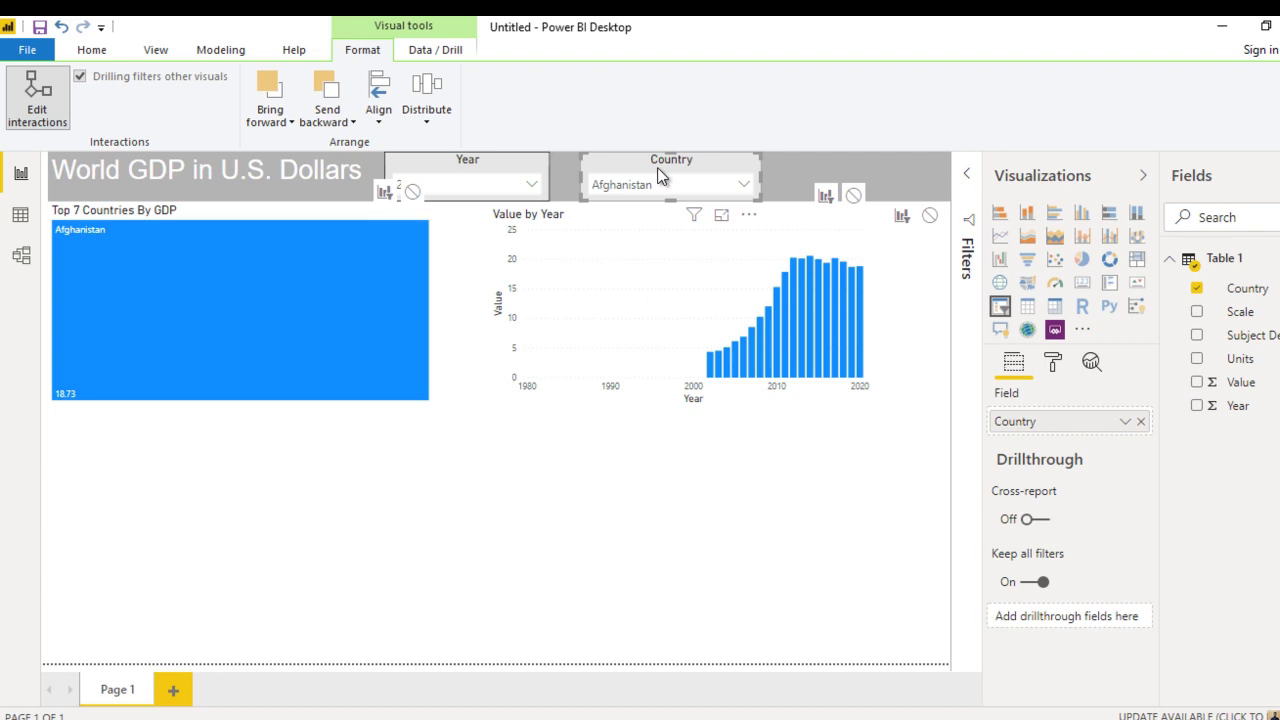
left_click(413, 195)
left_click(513, 468)
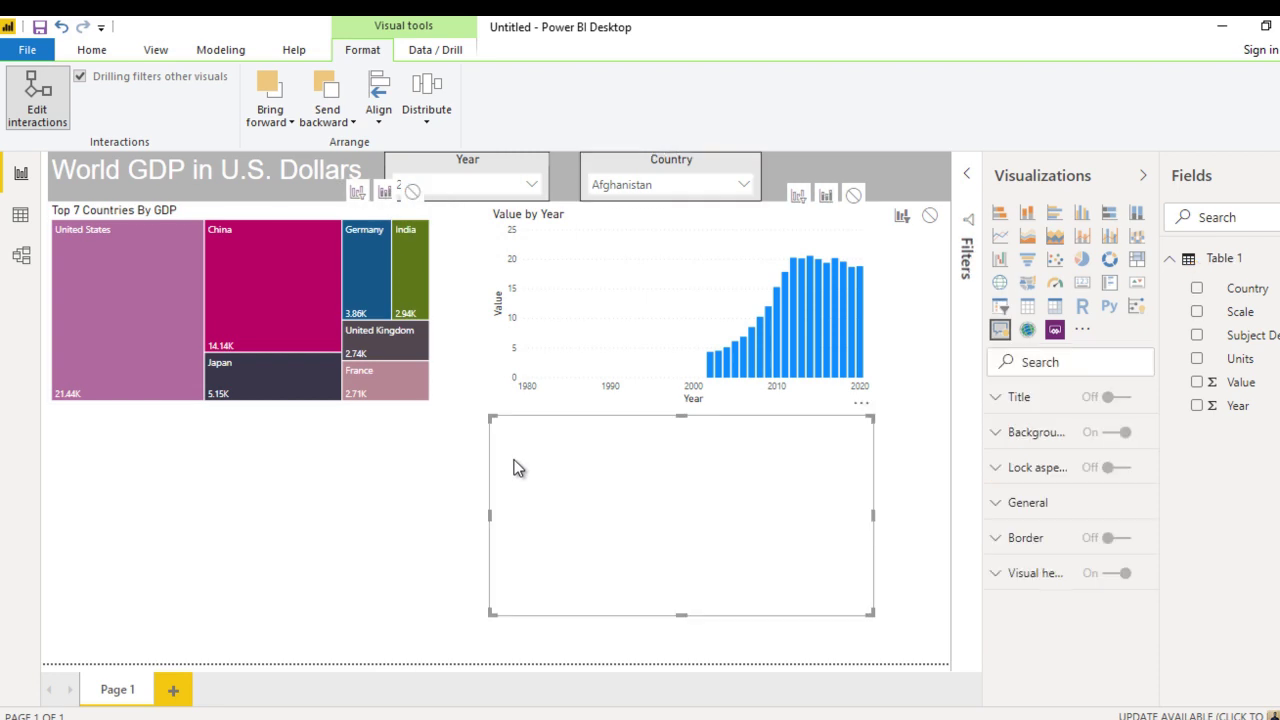
key("Delete")
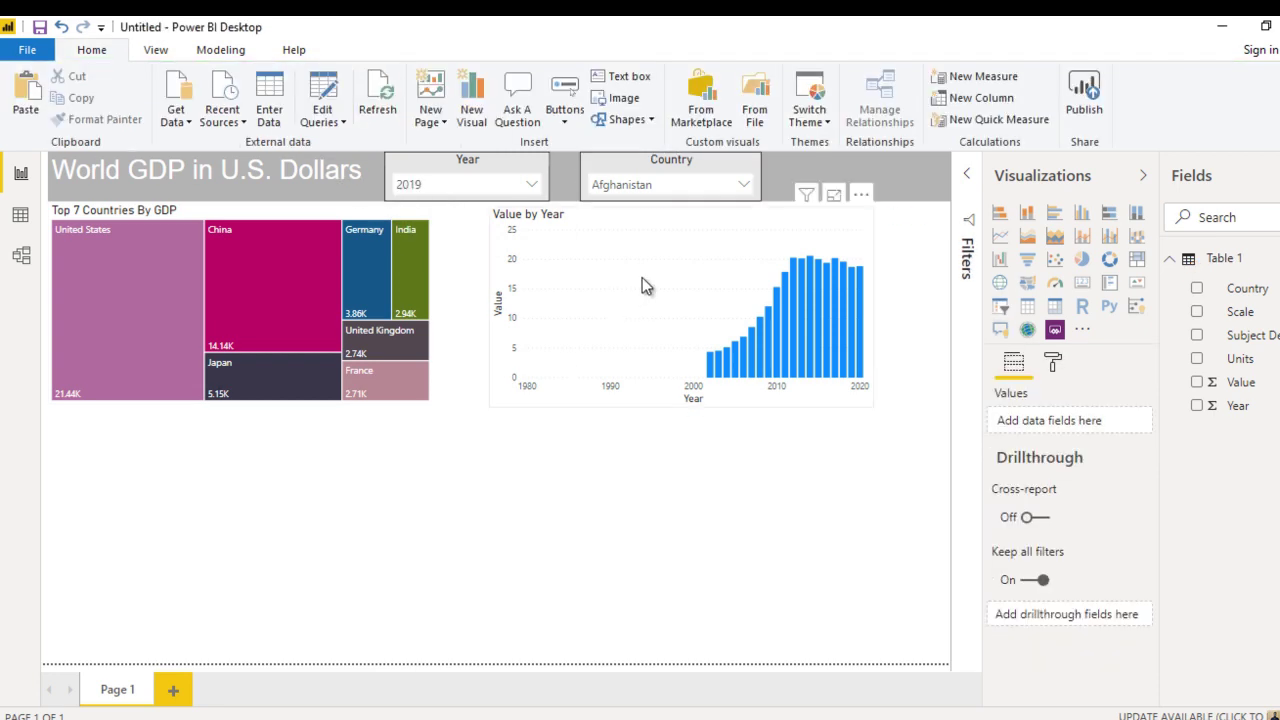
Turn off the X axis title of the column chart
left_click(669, 232)
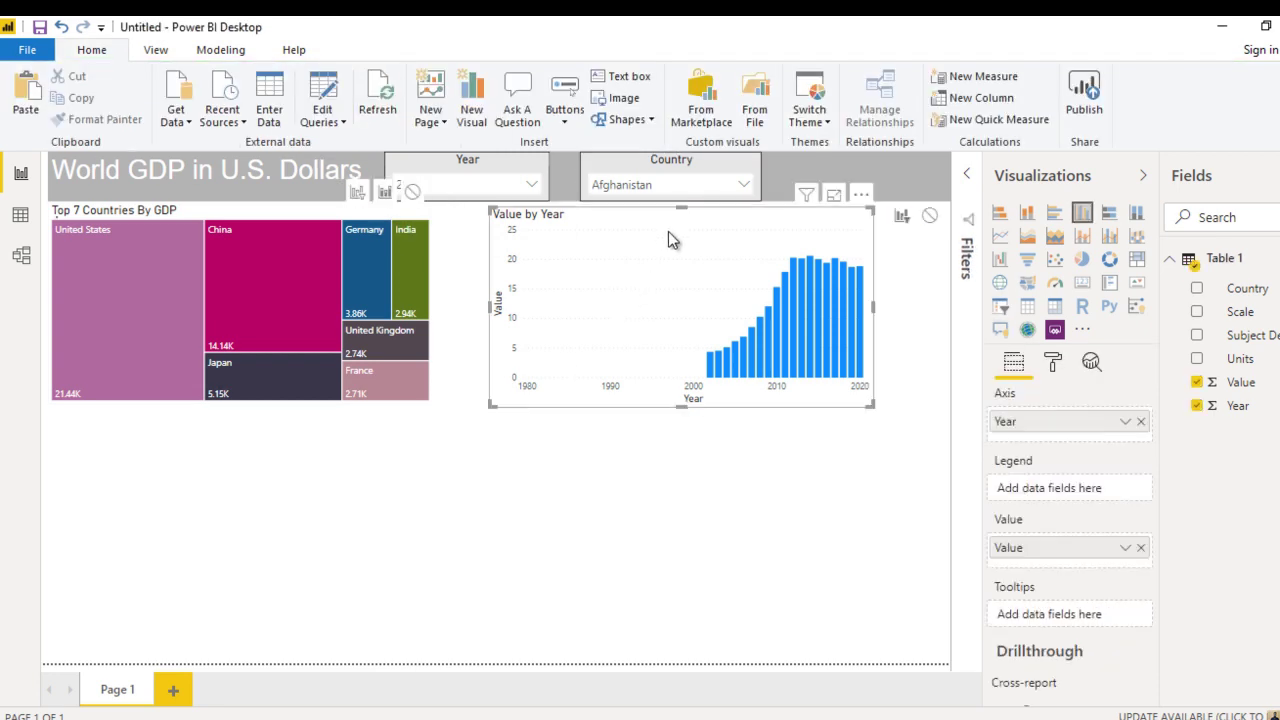
left_click(1053, 366)
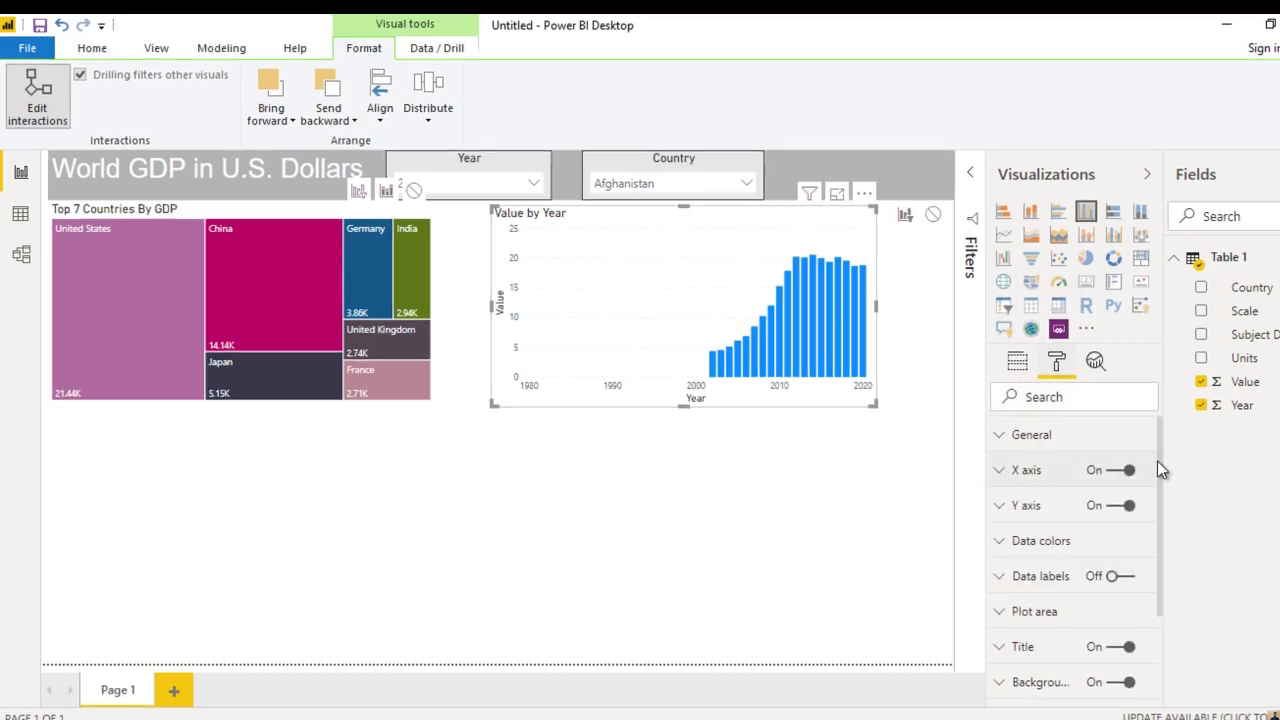
left_click(1155, 462)
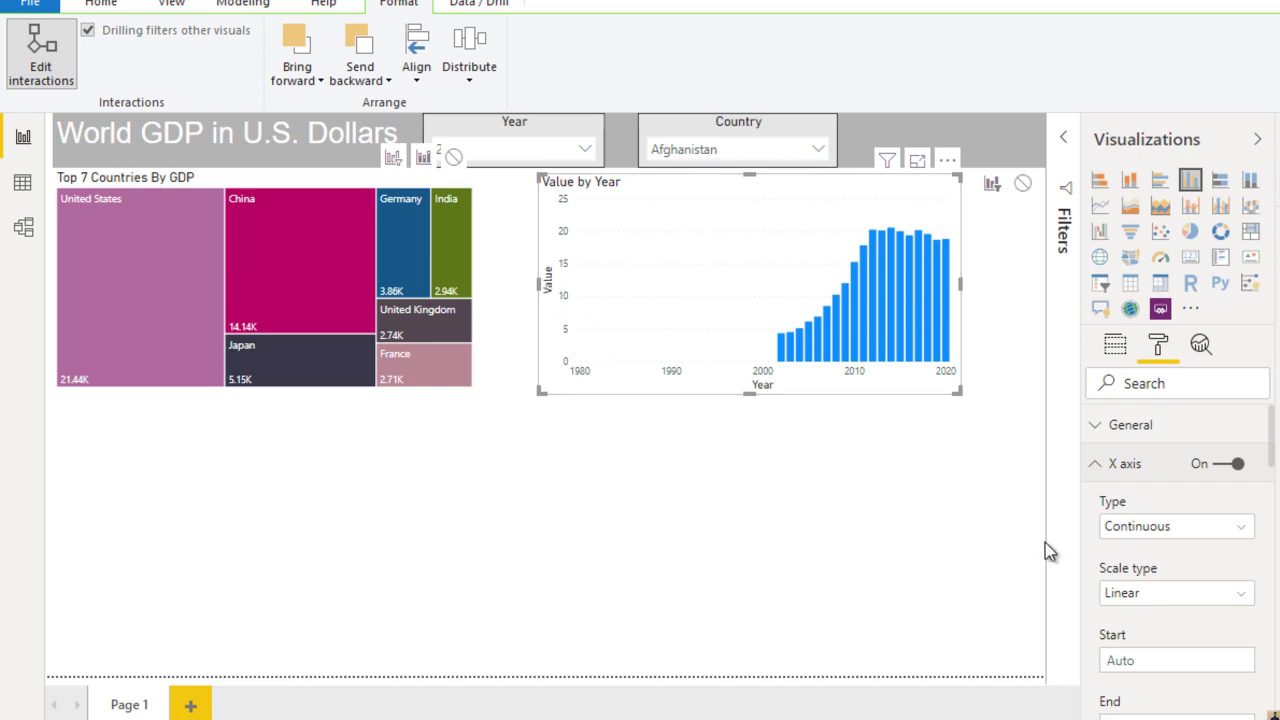
left_click_drag(1272, 452, 1270, 570)
left_click(1150, 568)
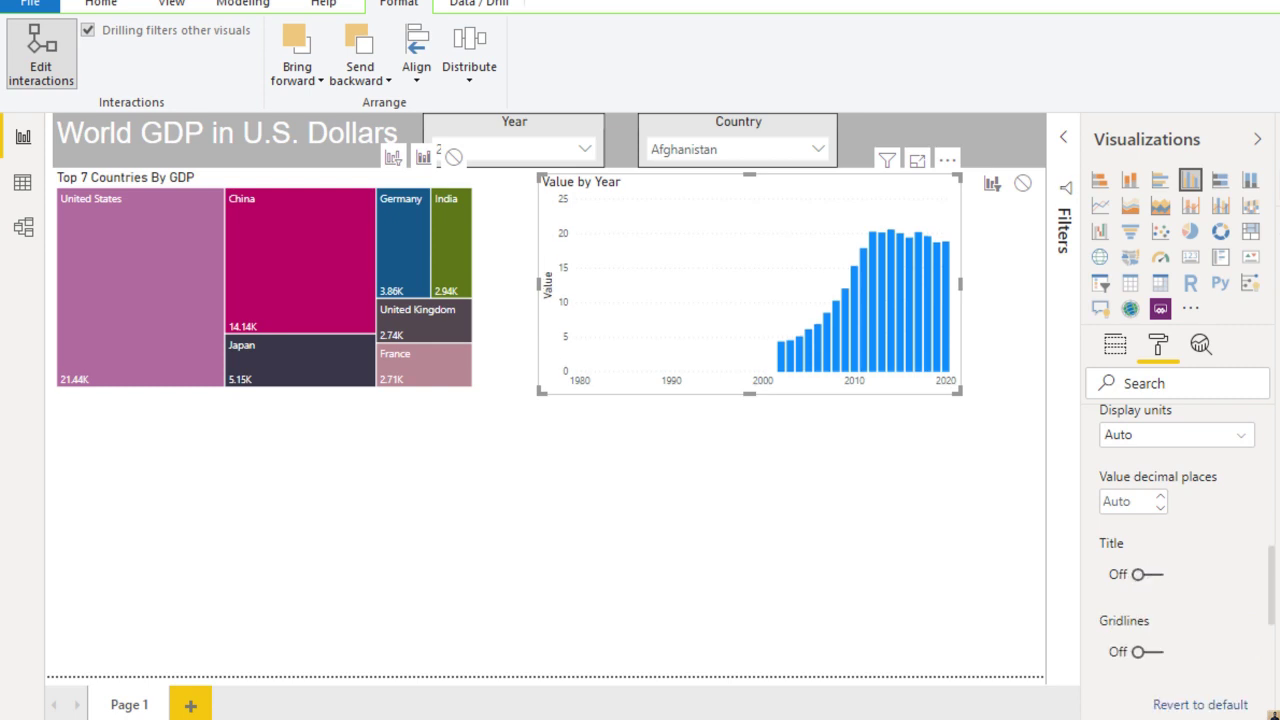
left_click_drag(1272, 592, 1271, 434)
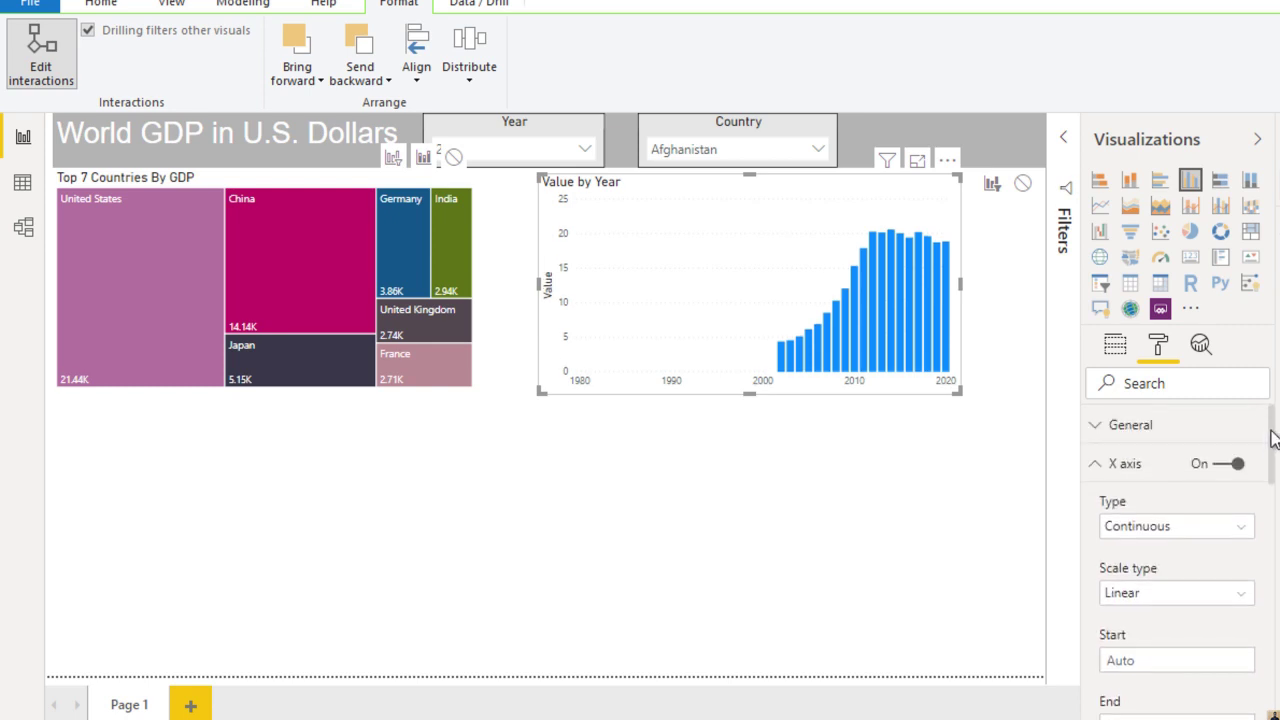
left_click(1106, 466)
Turn off the Y axis title of the column chart
left_click(1110, 504)
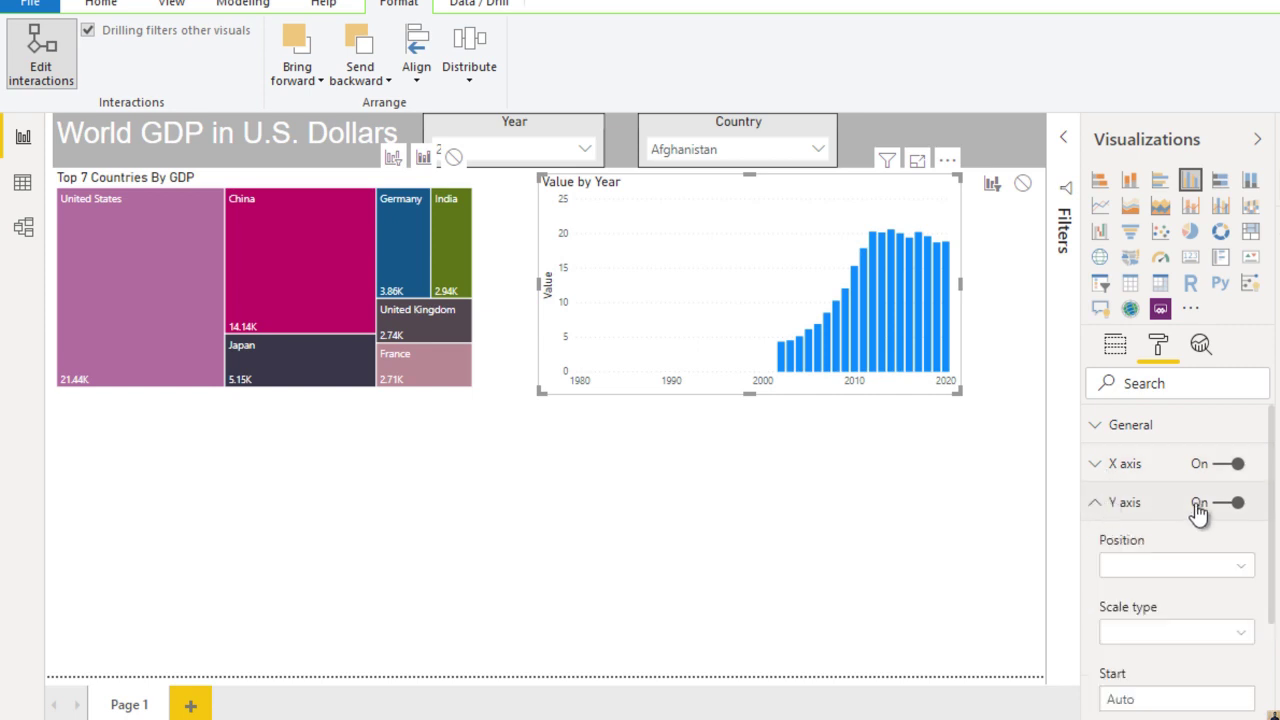
left_click_drag(1272, 440, 1271, 527)
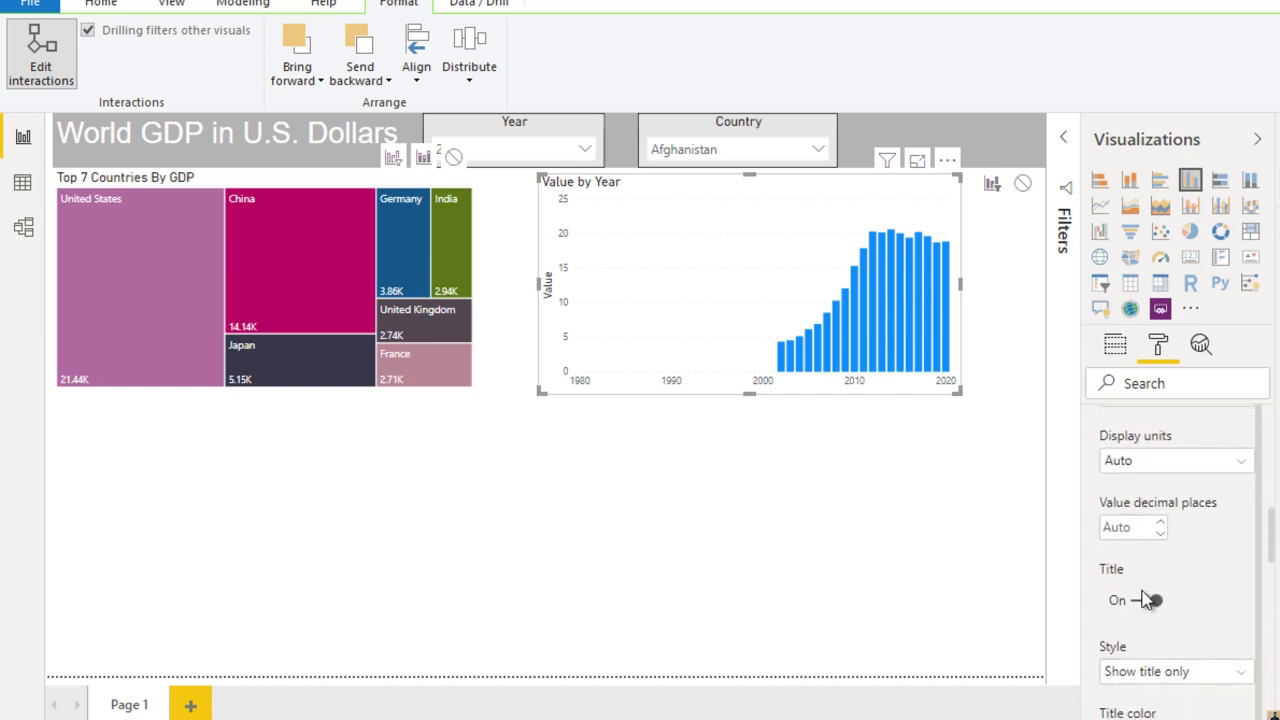
left_click(1143, 600)
left_click_drag(1273, 543, 1274, 408)
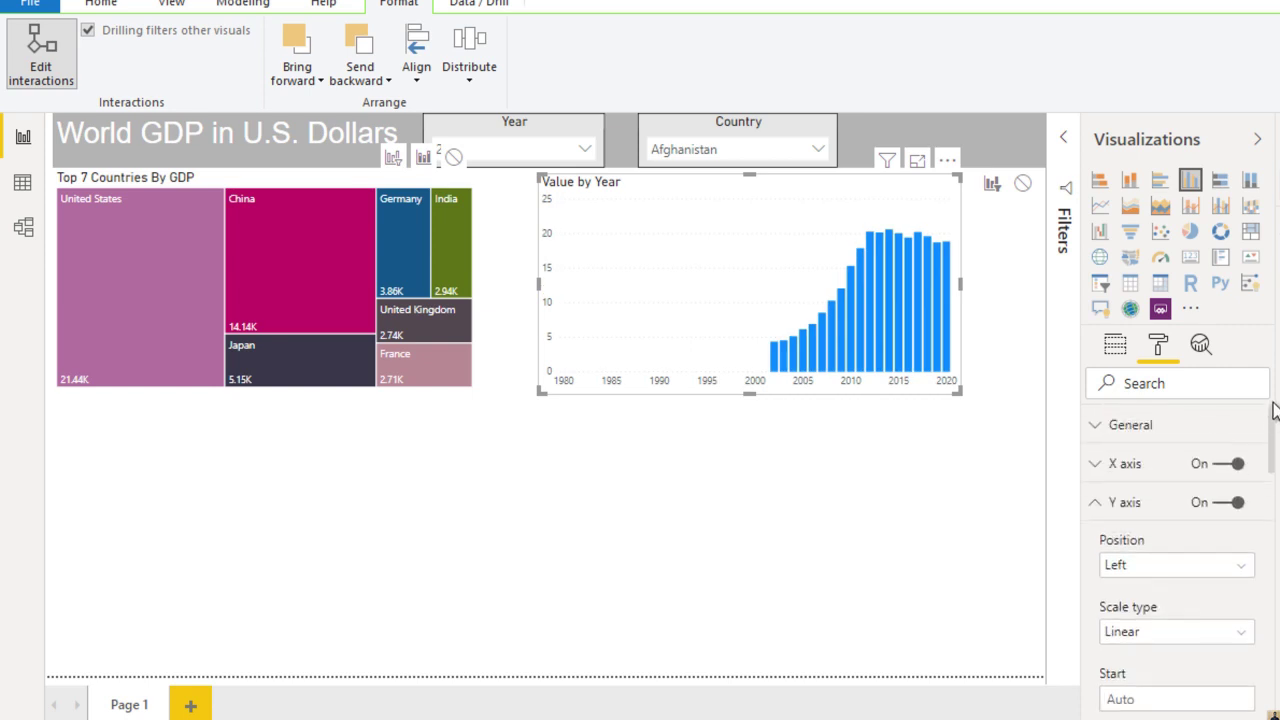
left_click(1100, 500)
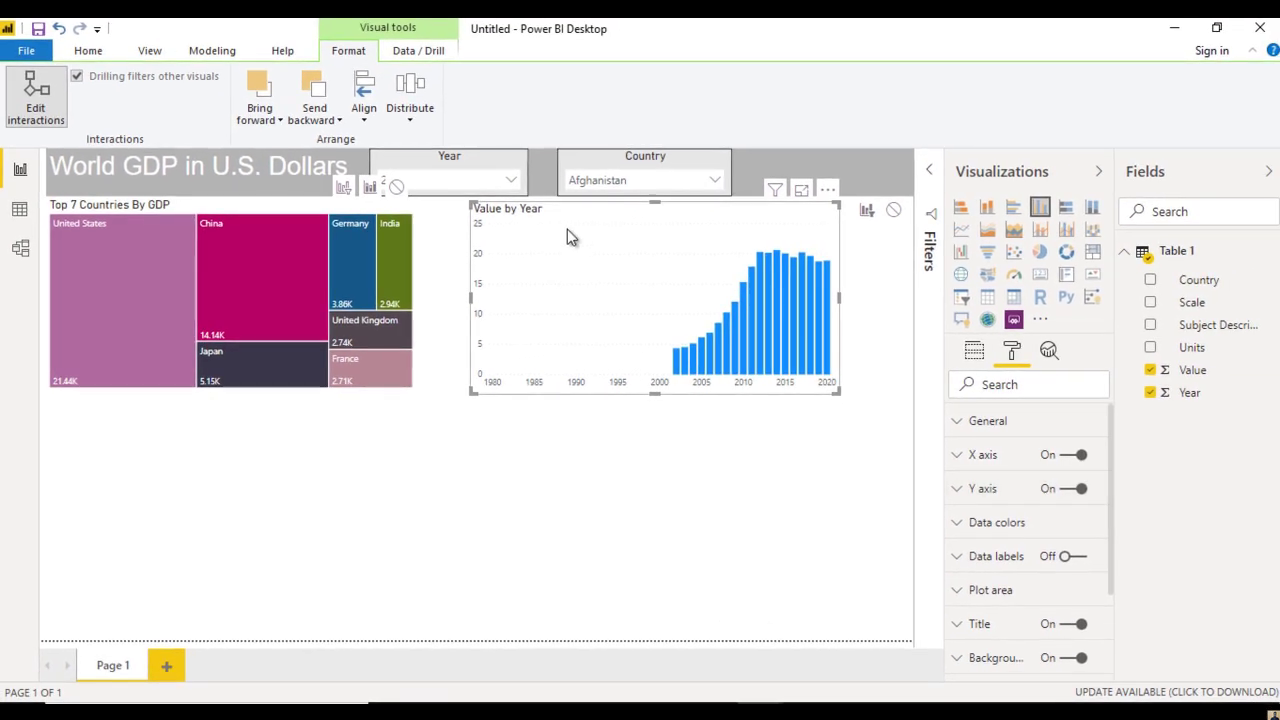
Add Country as the column chart's legend, change its title text to "Overall Summary-Year" and deselect the visual
left_click(976, 354)
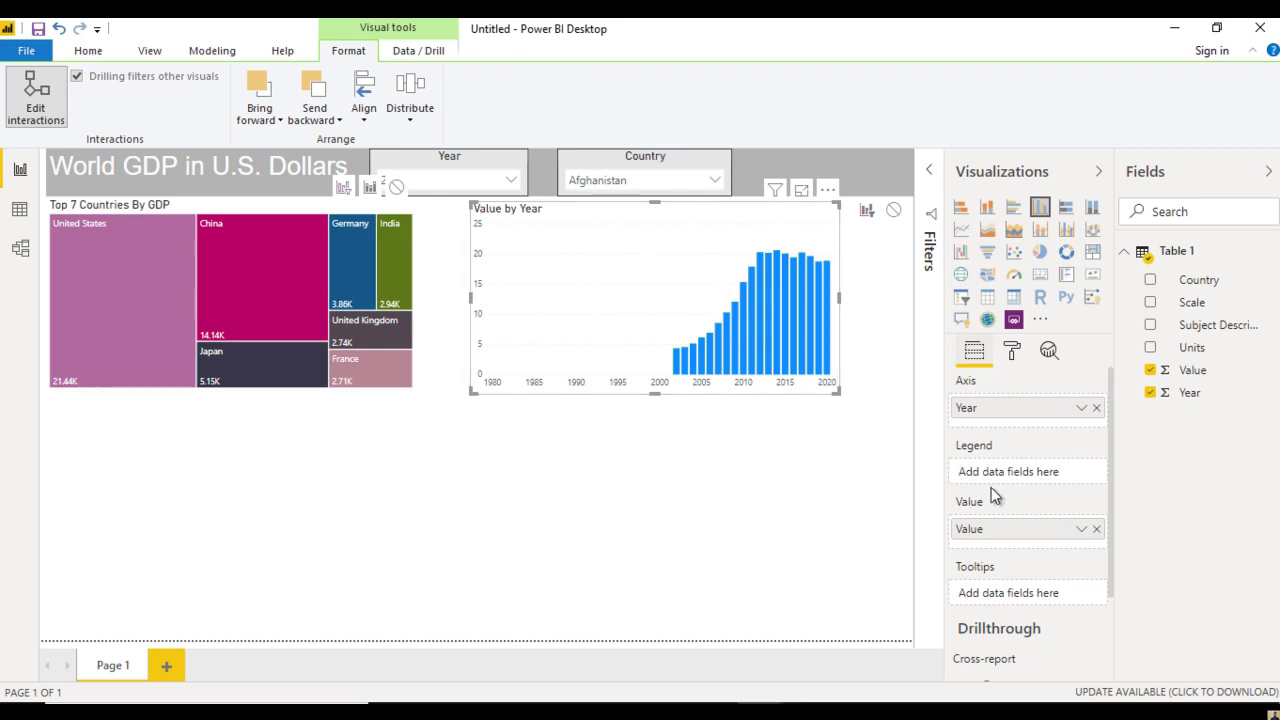
left_click_drag(1190, 288, 1014, 481)
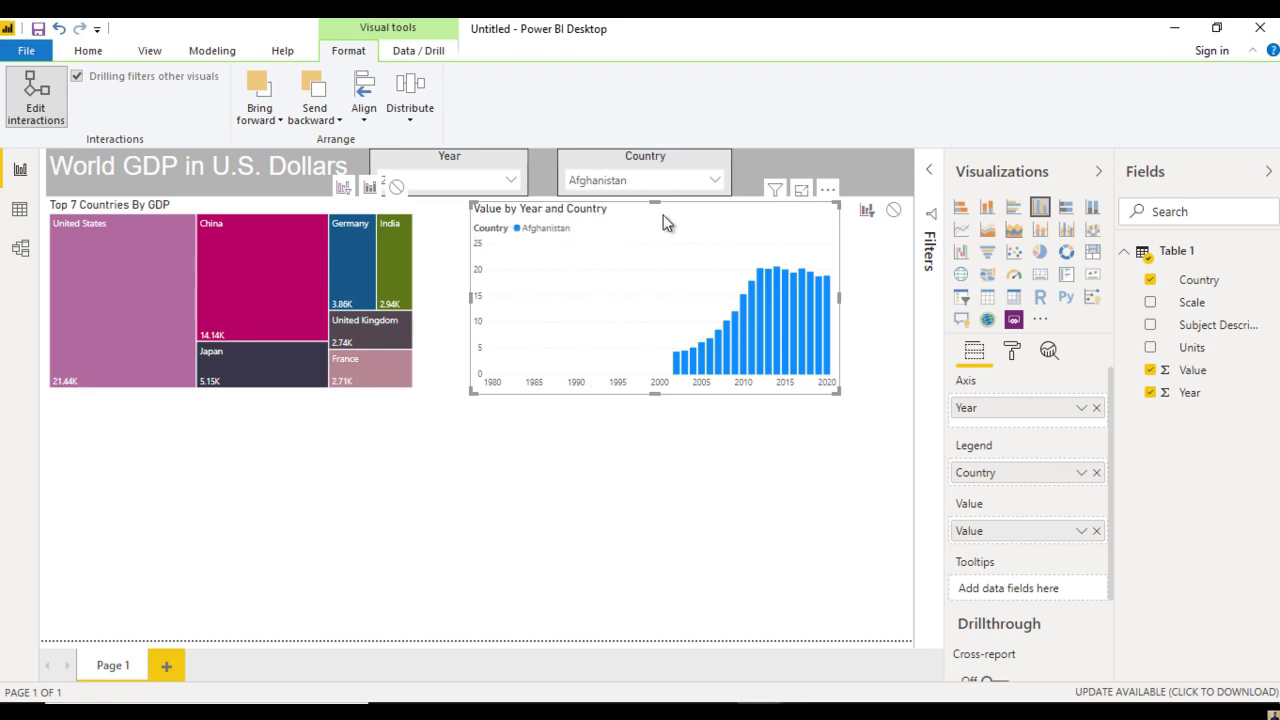
left_click(1010, 352)
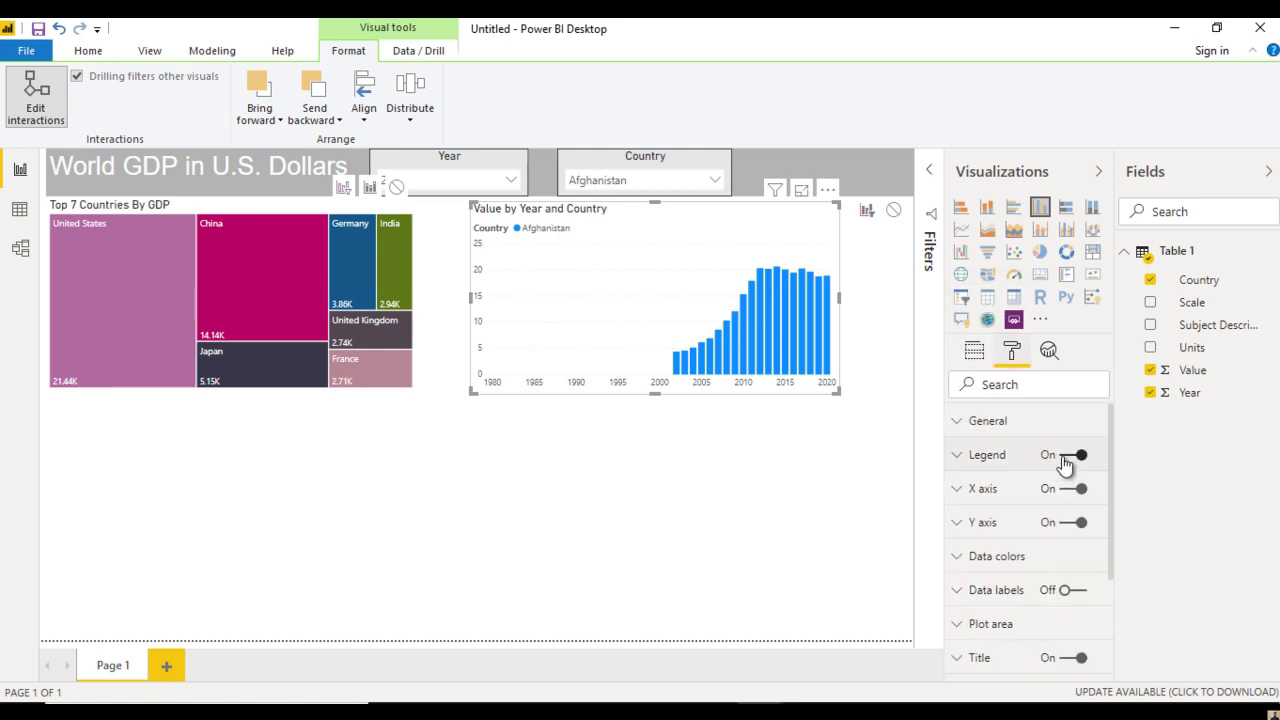
scroll(1030, 500, "down", 3)
left_click(986, 530)
left_click(1024, 571)
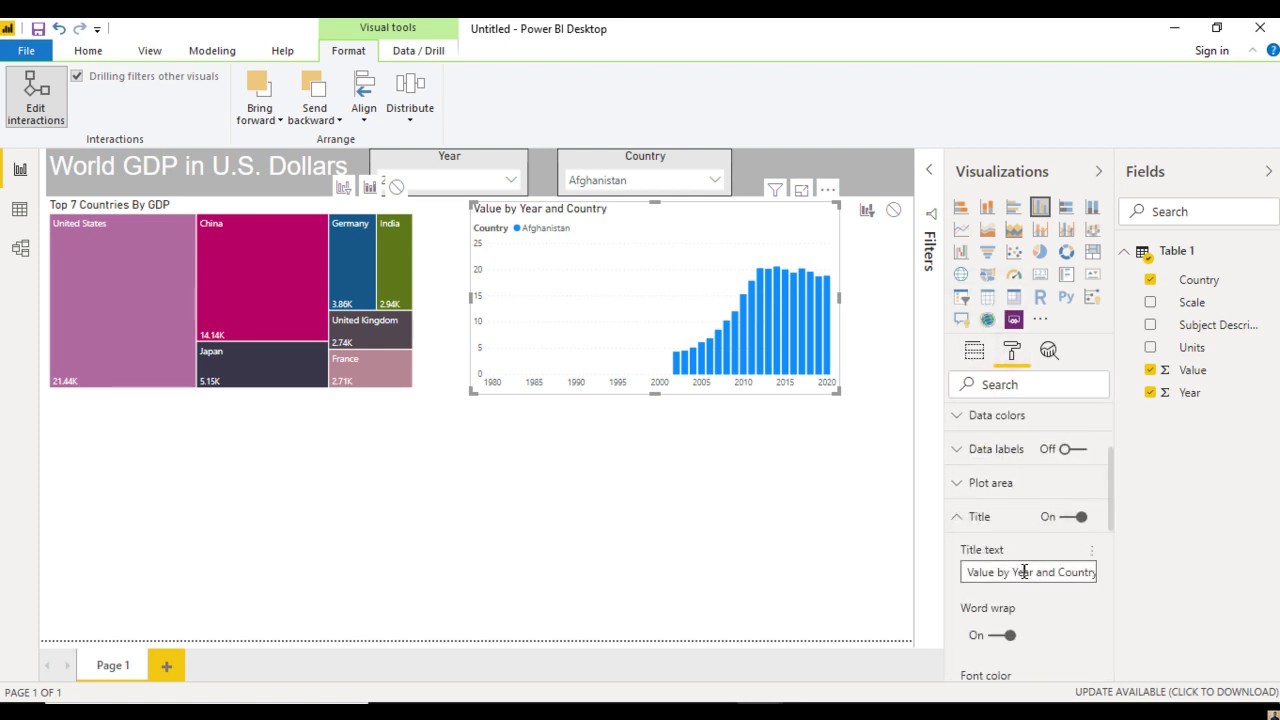
key("ctrl+a")
key("BackSpace")
type("Overall S")
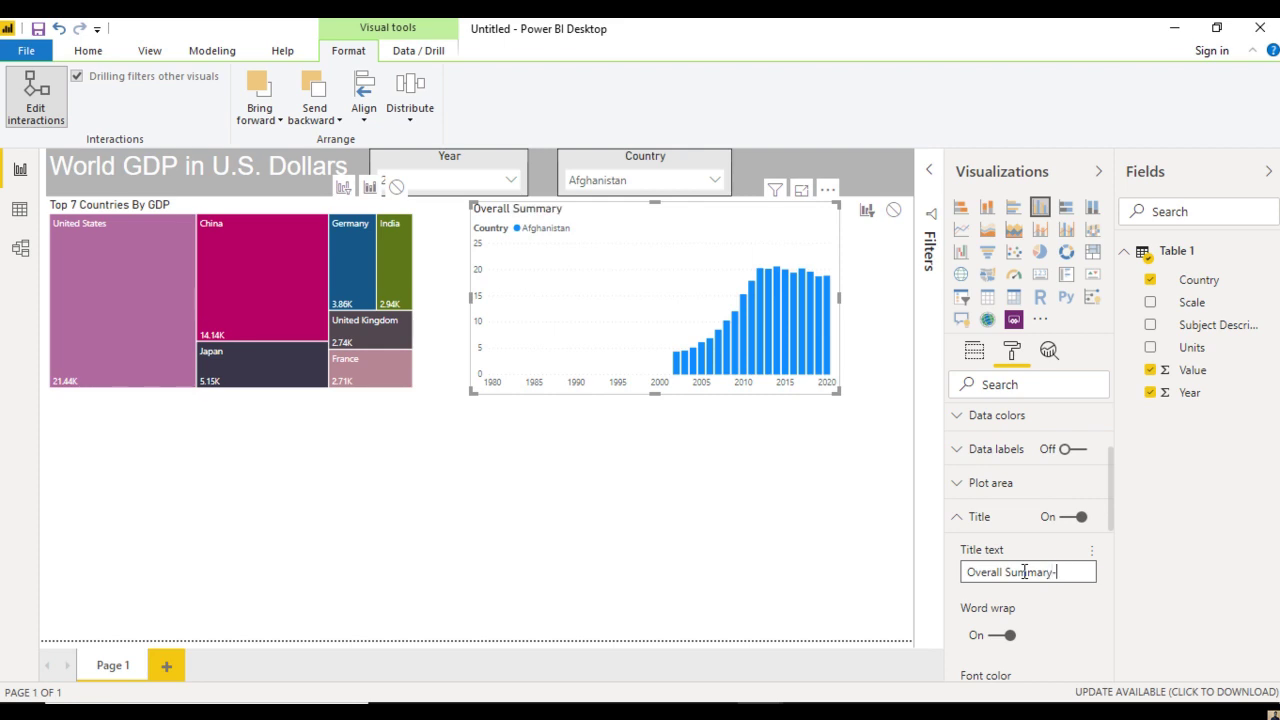
type("-Year")
left_click(658, 492)
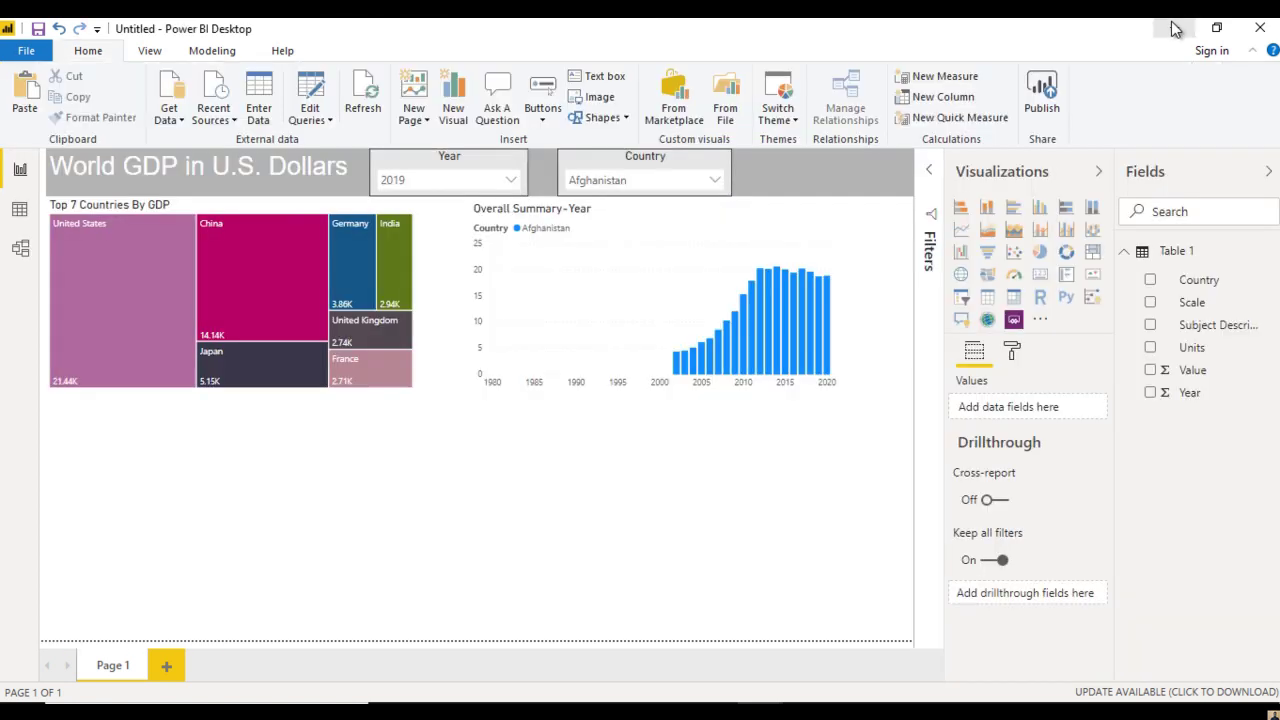
left_click(1174, 28)
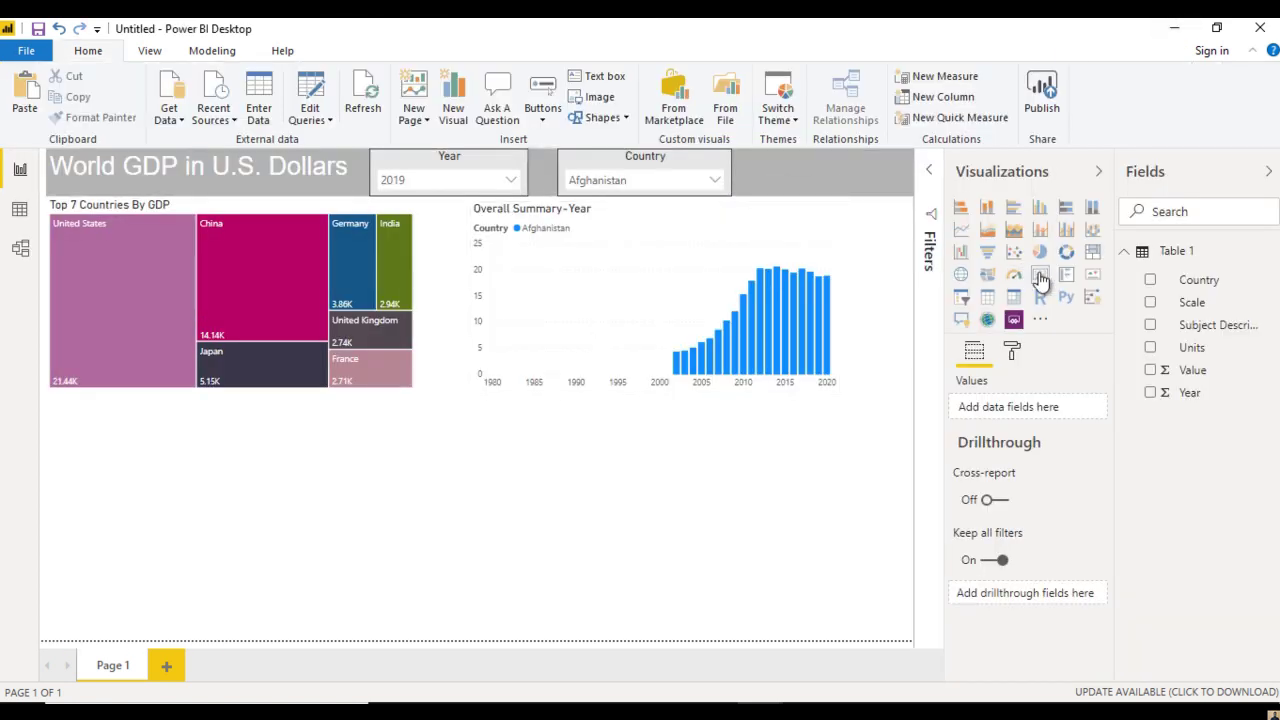
Insert a matrix visual and stretch it across the full page width below the treemap and column chart
left_click(1014, 298)
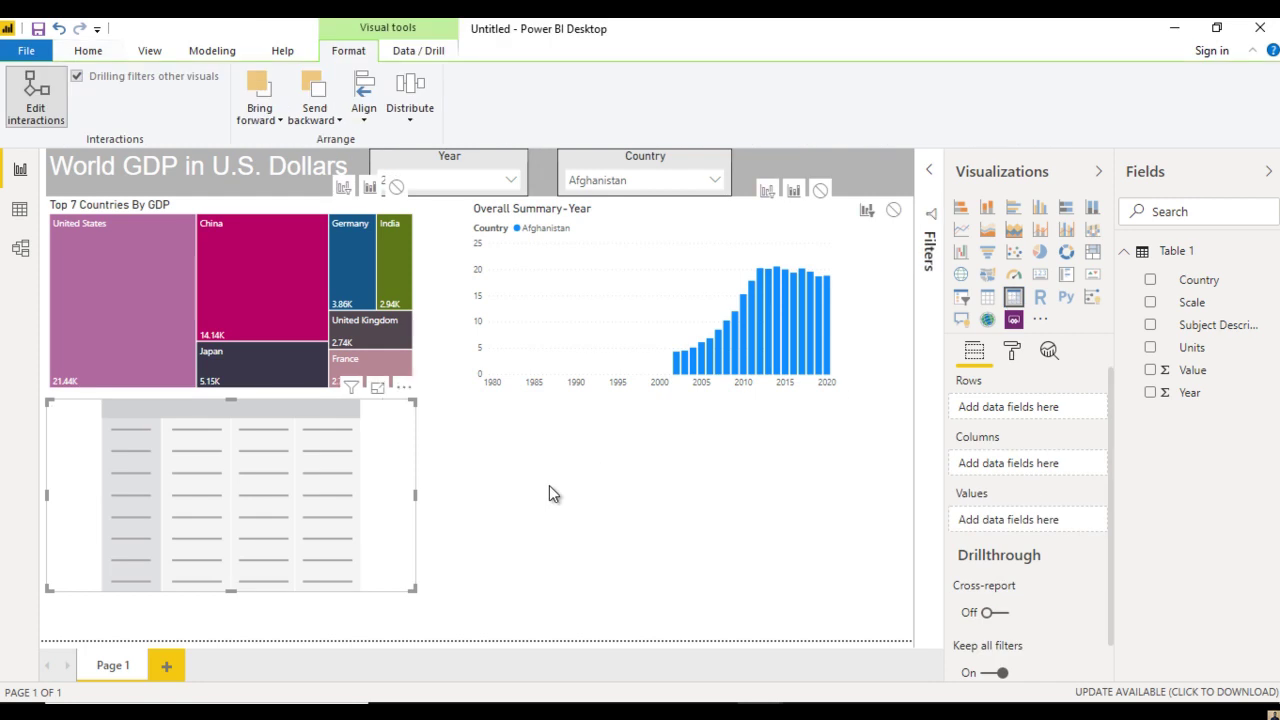
left_click_drag(416, 495, 912, 450)
left_click_drag(677, 443, 674, 489)
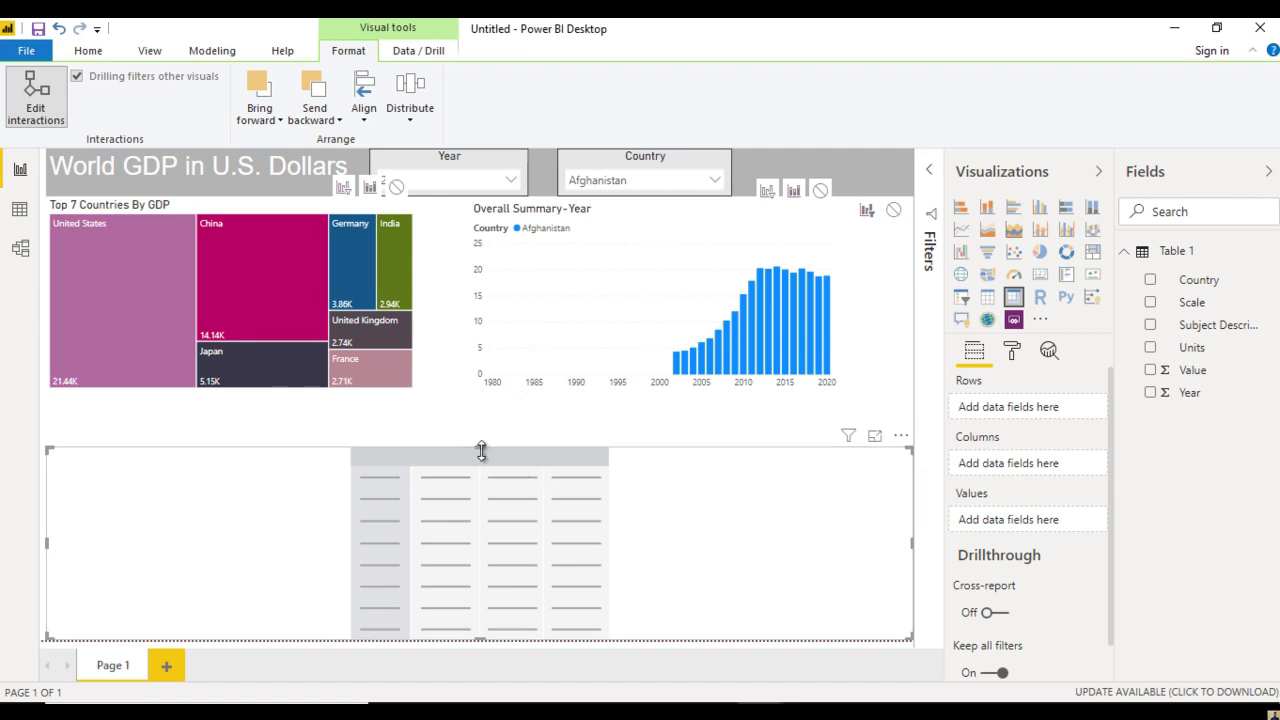
left_click_drag(477, 451, 477, 429)
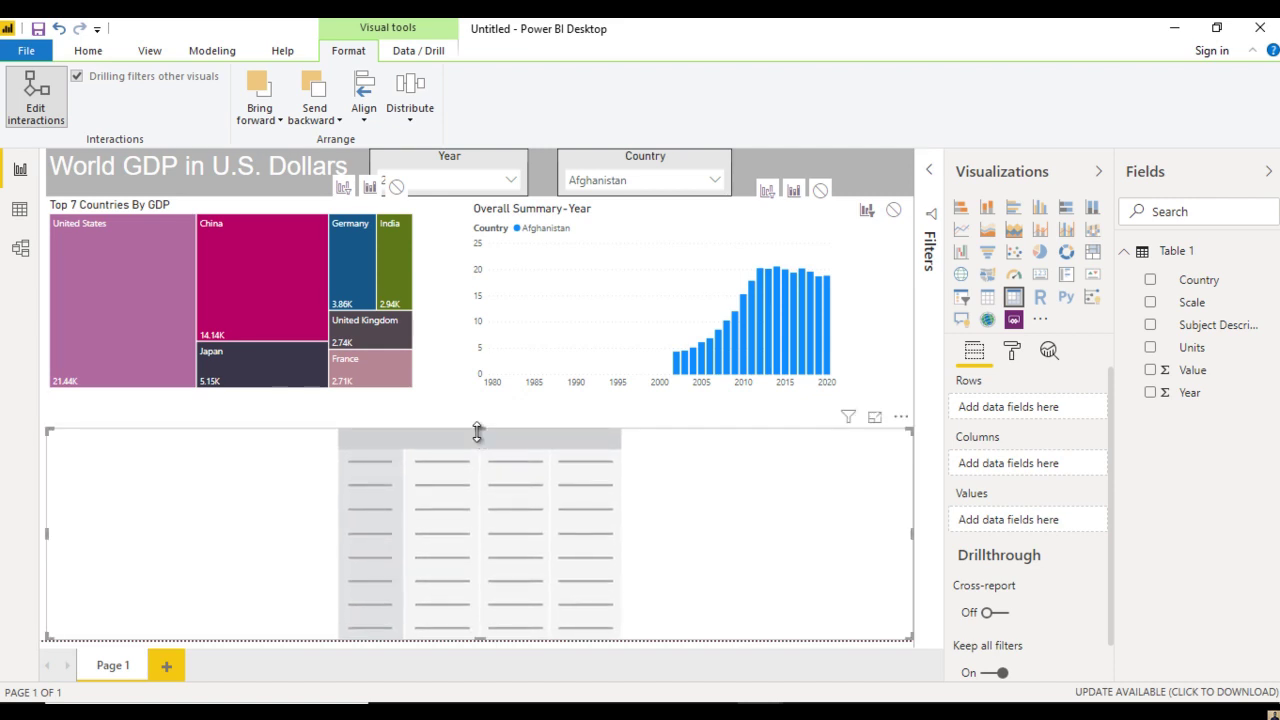
left_click_drag(46, 533, 20, 537)
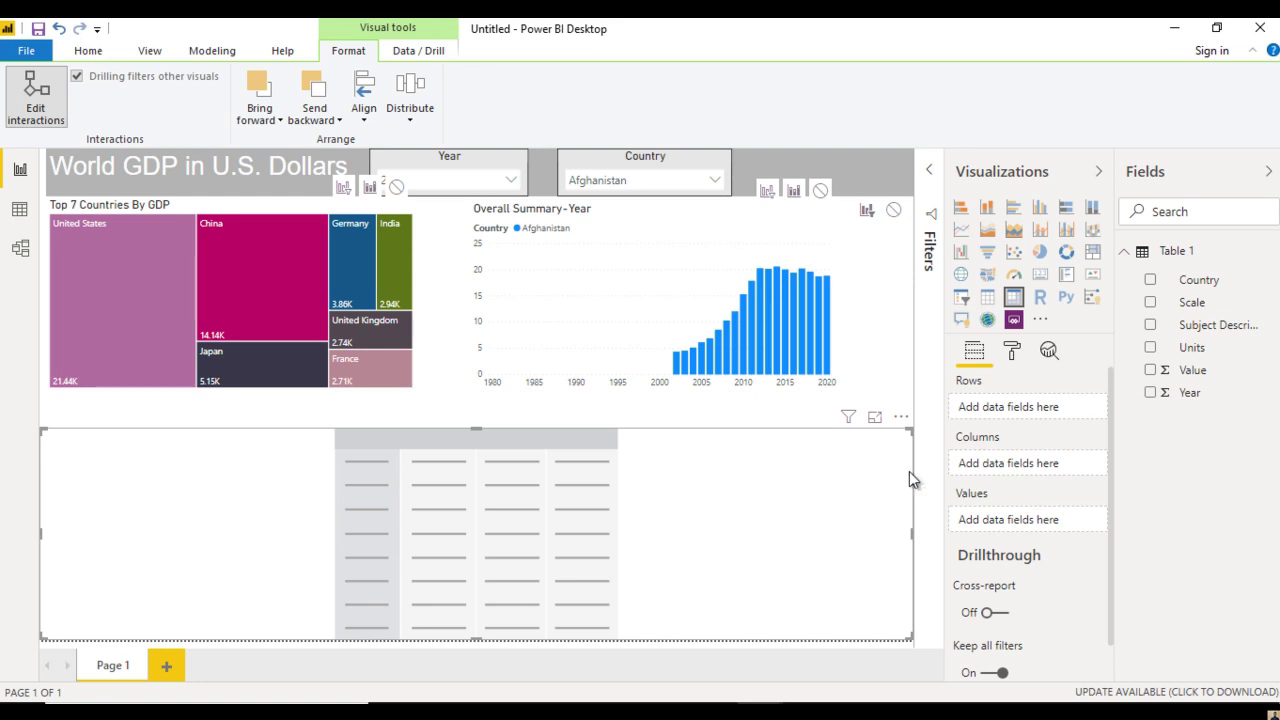
Assign Country to the matrix rows, Year to its columns and Value to its values
left_click_drag(1197, 289, 1019, 419)
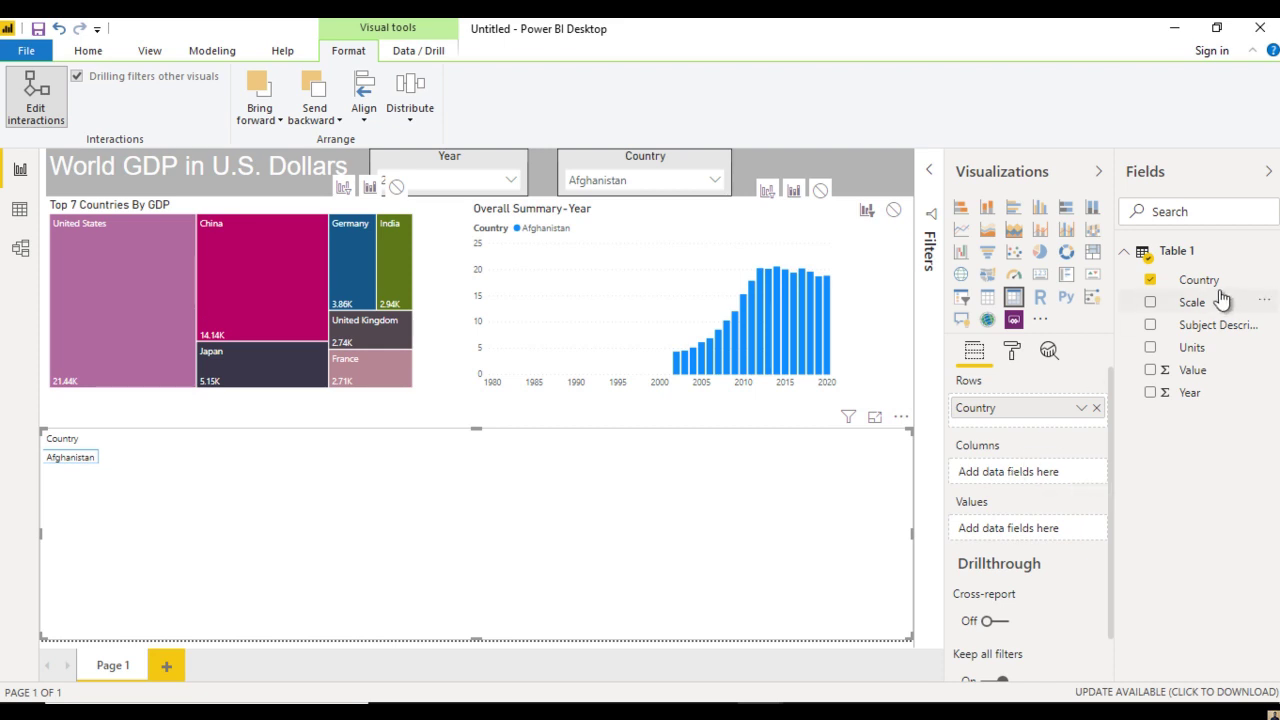
left_click_drag(1199, 397, 1015, 469)
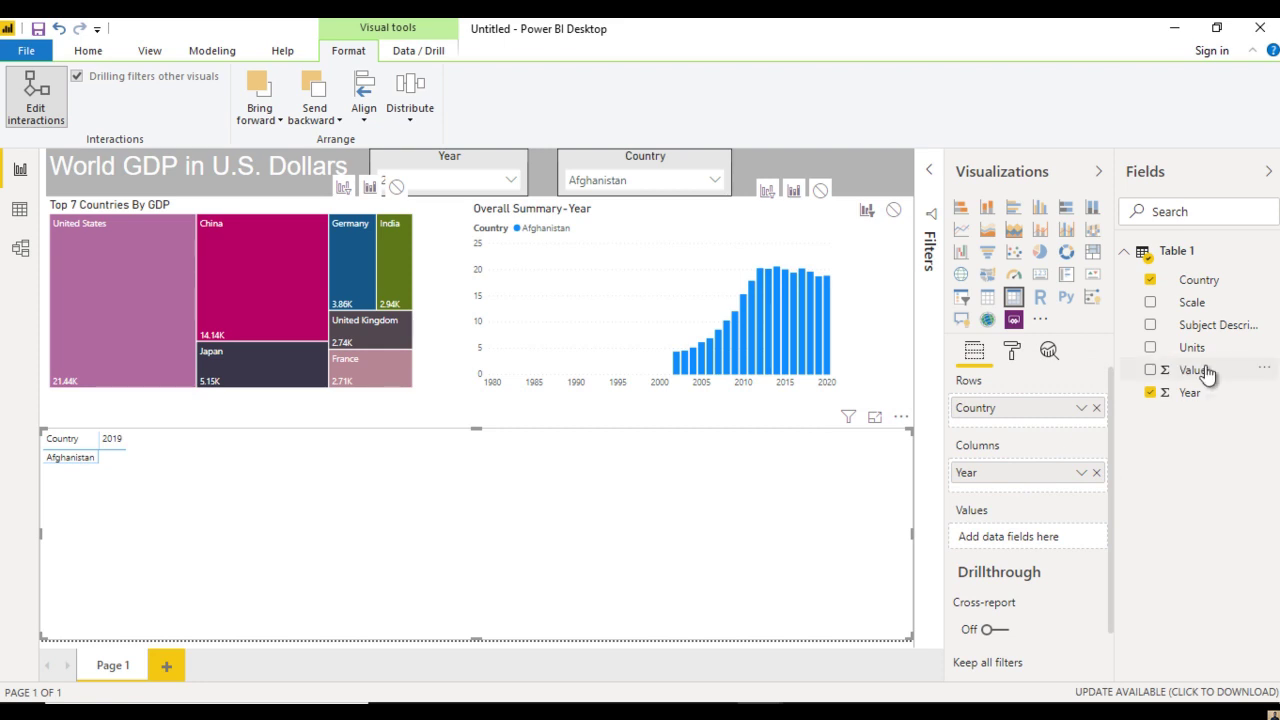
left_click_drag(1210, 376, 1035, 544)
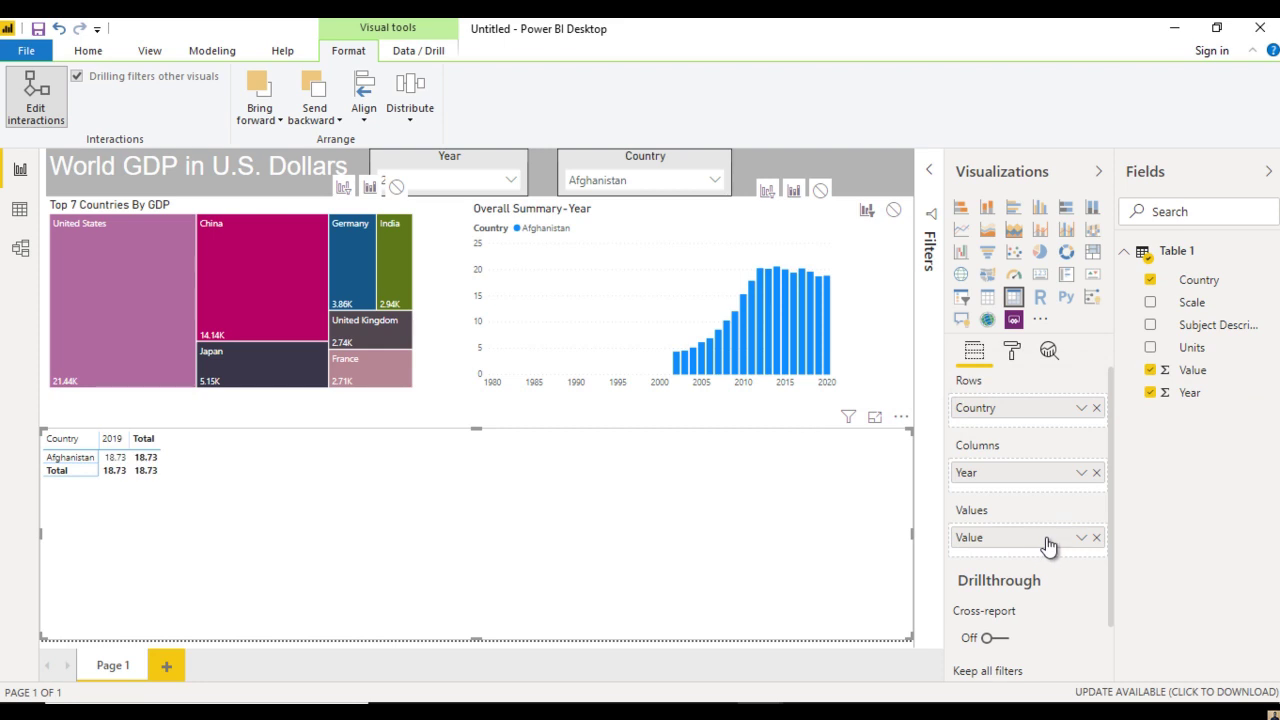
Edit the interactions so that neither the Country slicer nor the Year slicer filters the matrix
left_click(1081, 538)
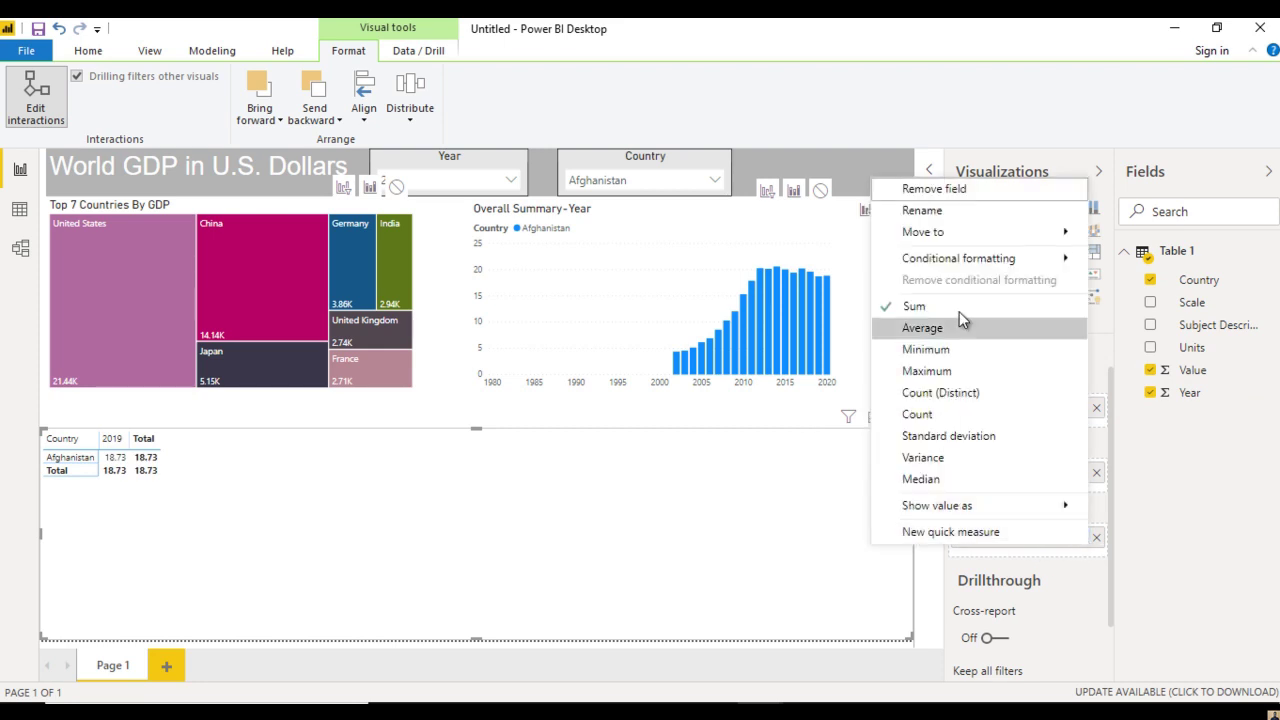
left_click(702, 518)
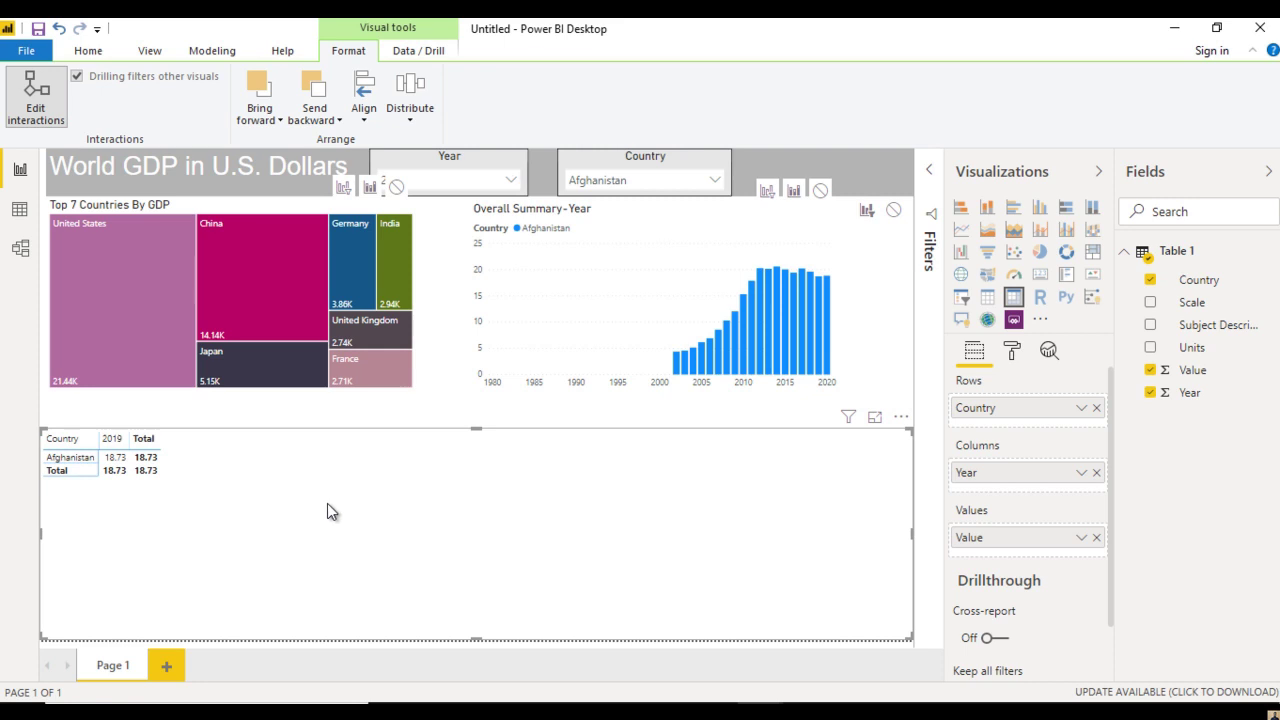
left_click(628, 169)
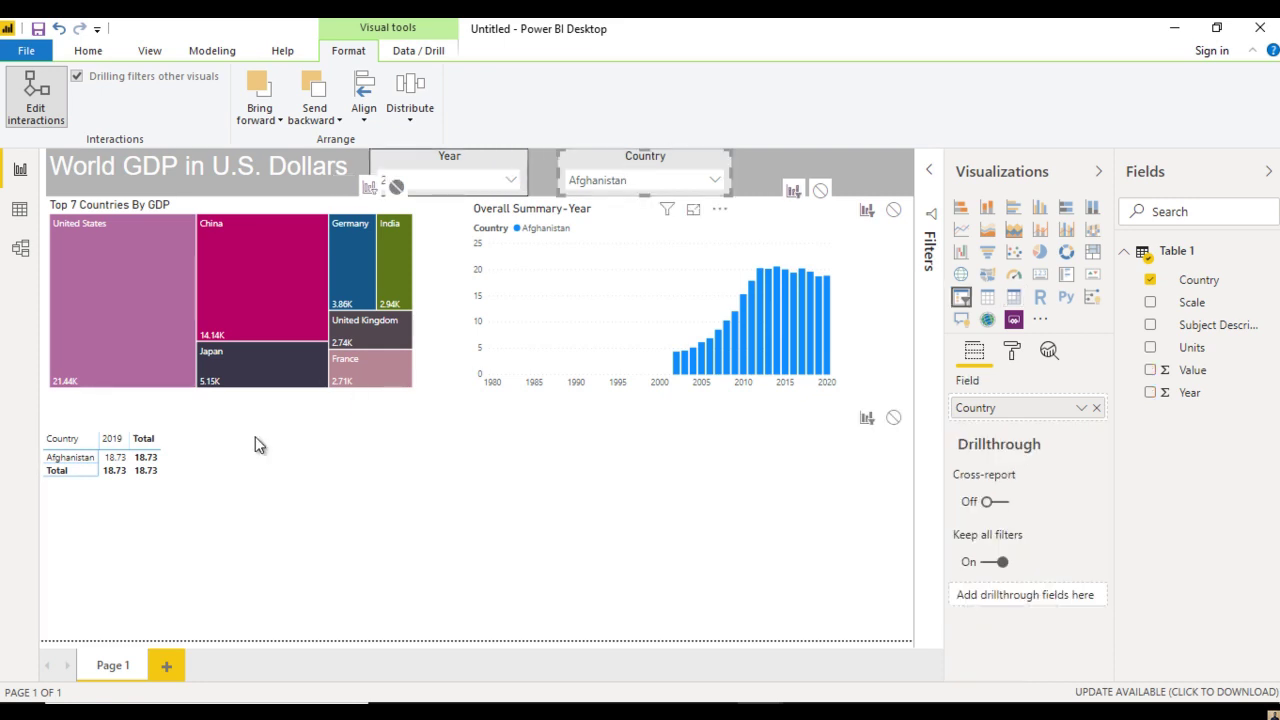
left_click(893, 418)
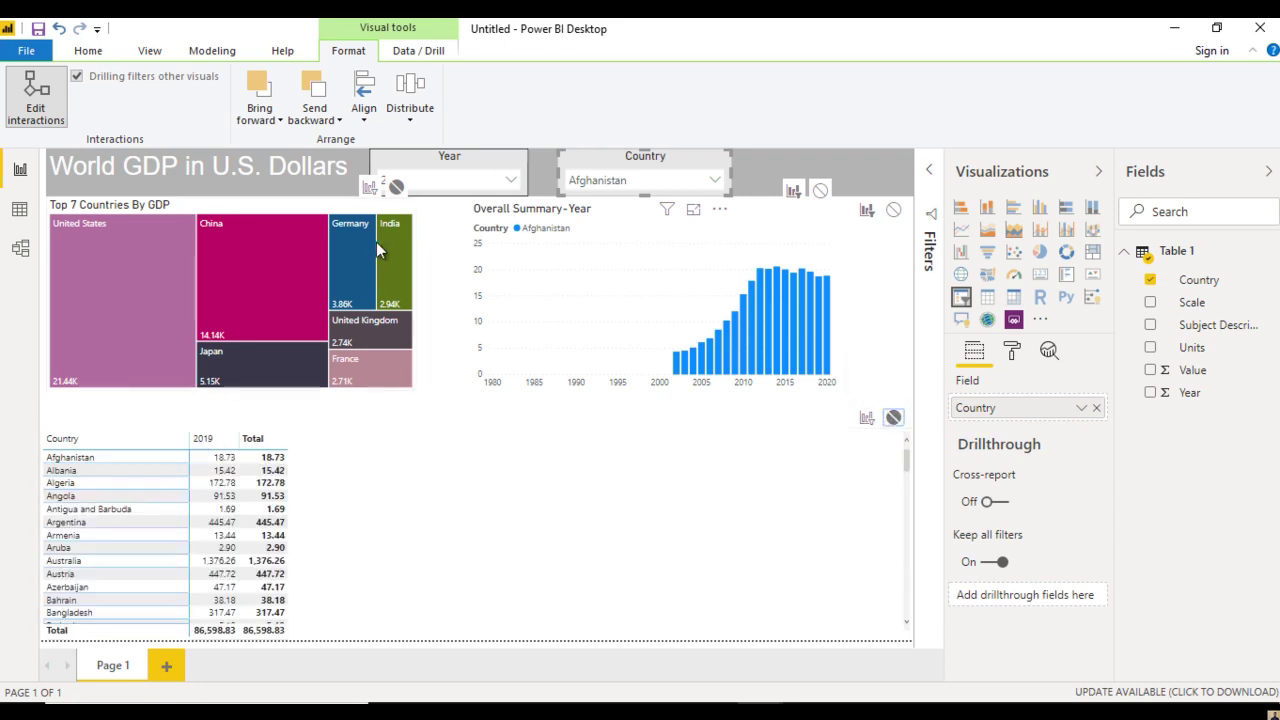
left_click(449, 165)
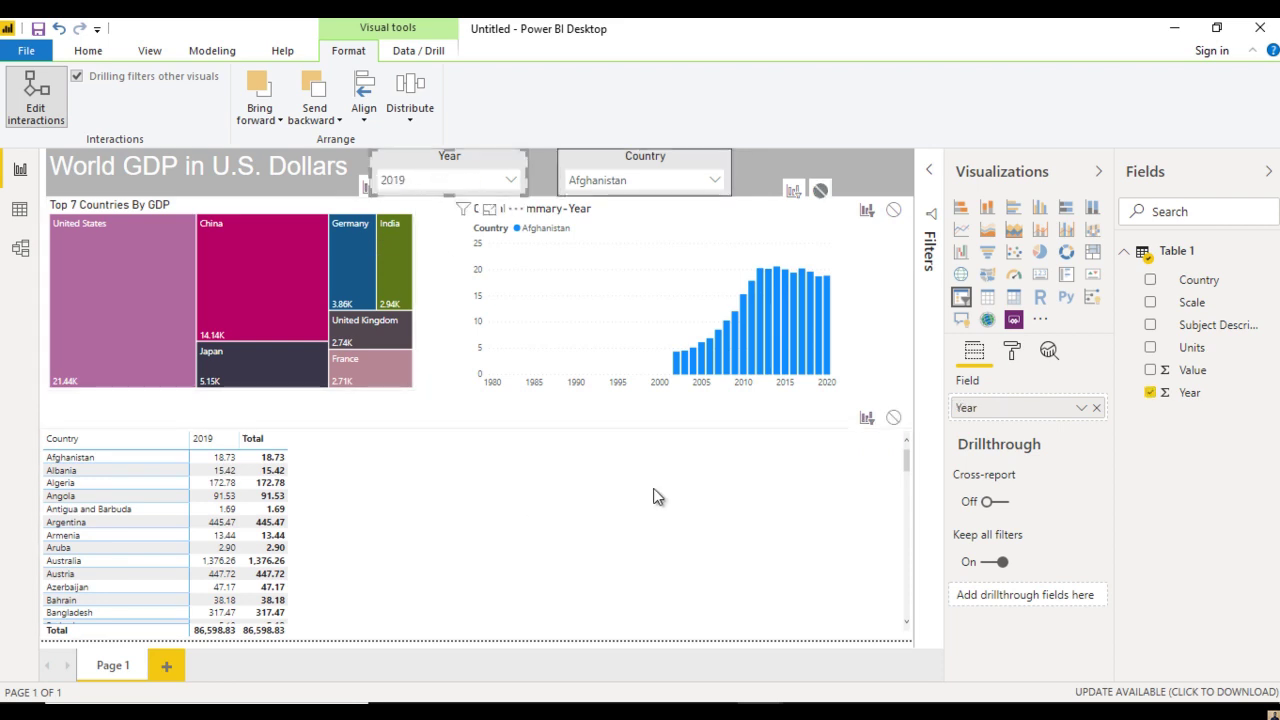
left_click(893, 418)
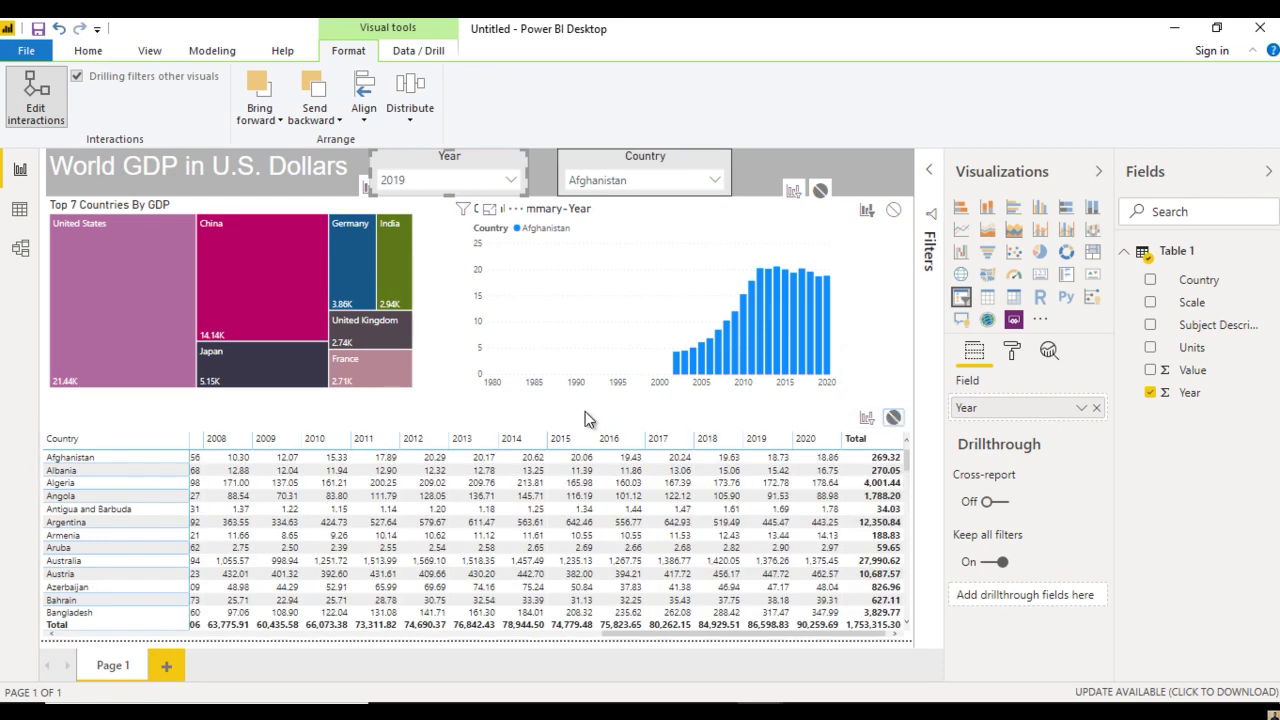
key("Escape")
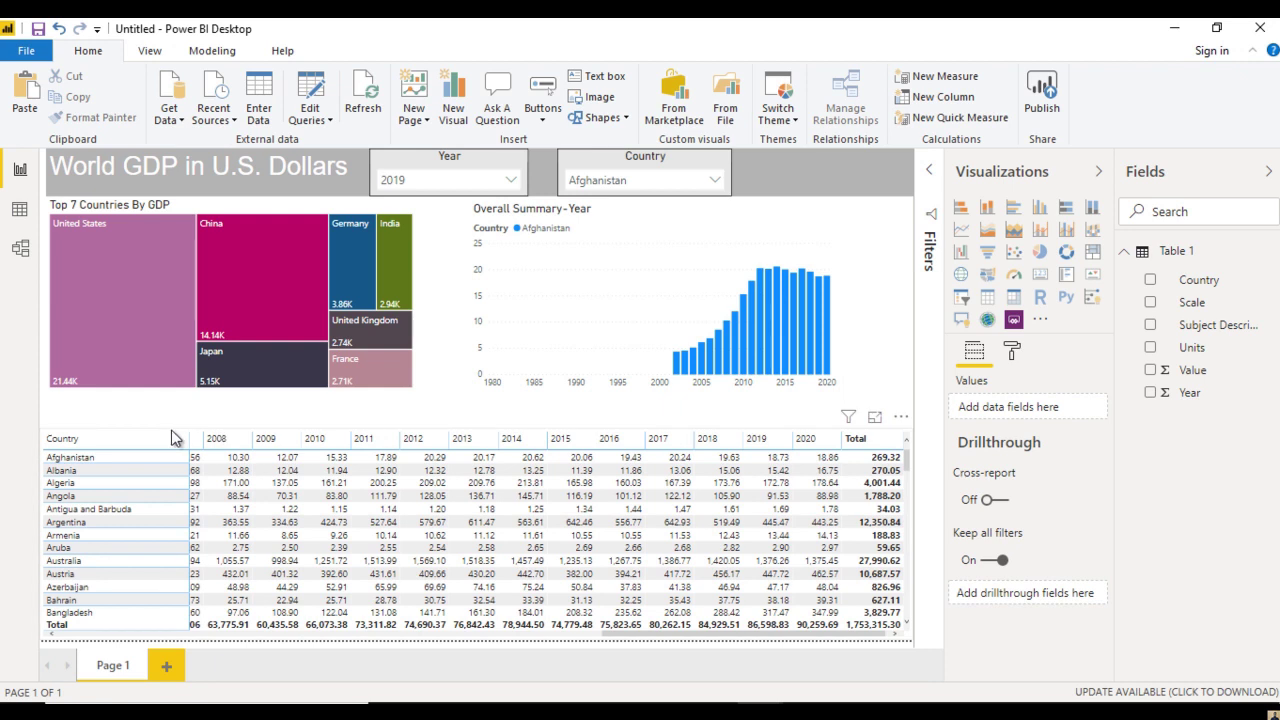
Apply the "Bold header flashy rows" style to the matrix
left_click(171, 430)
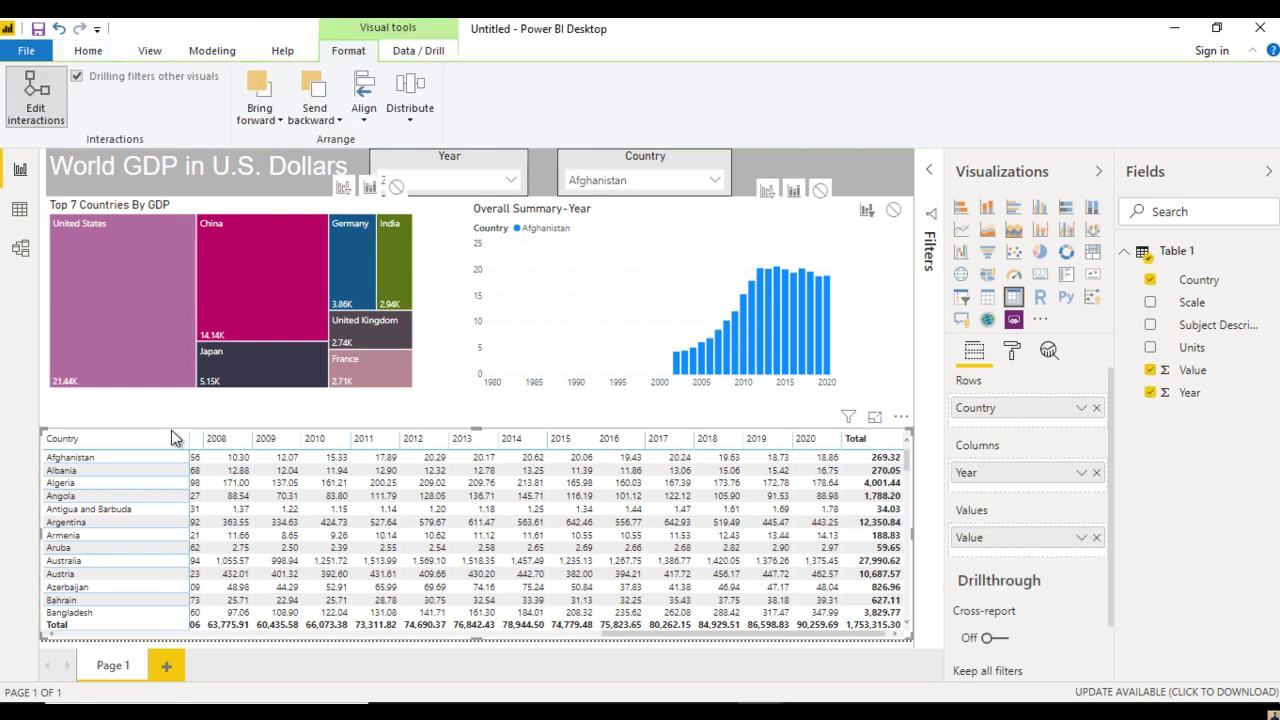
left_click(1013, 352)
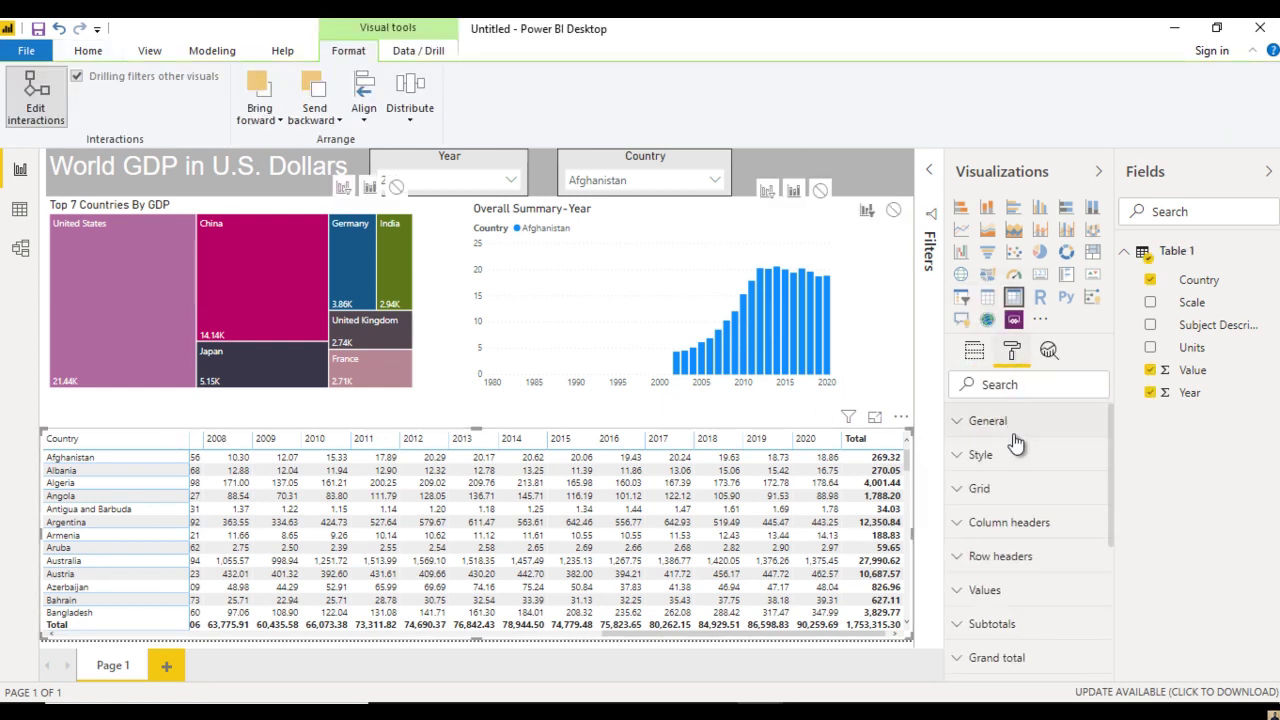
left_click(1013, 466)
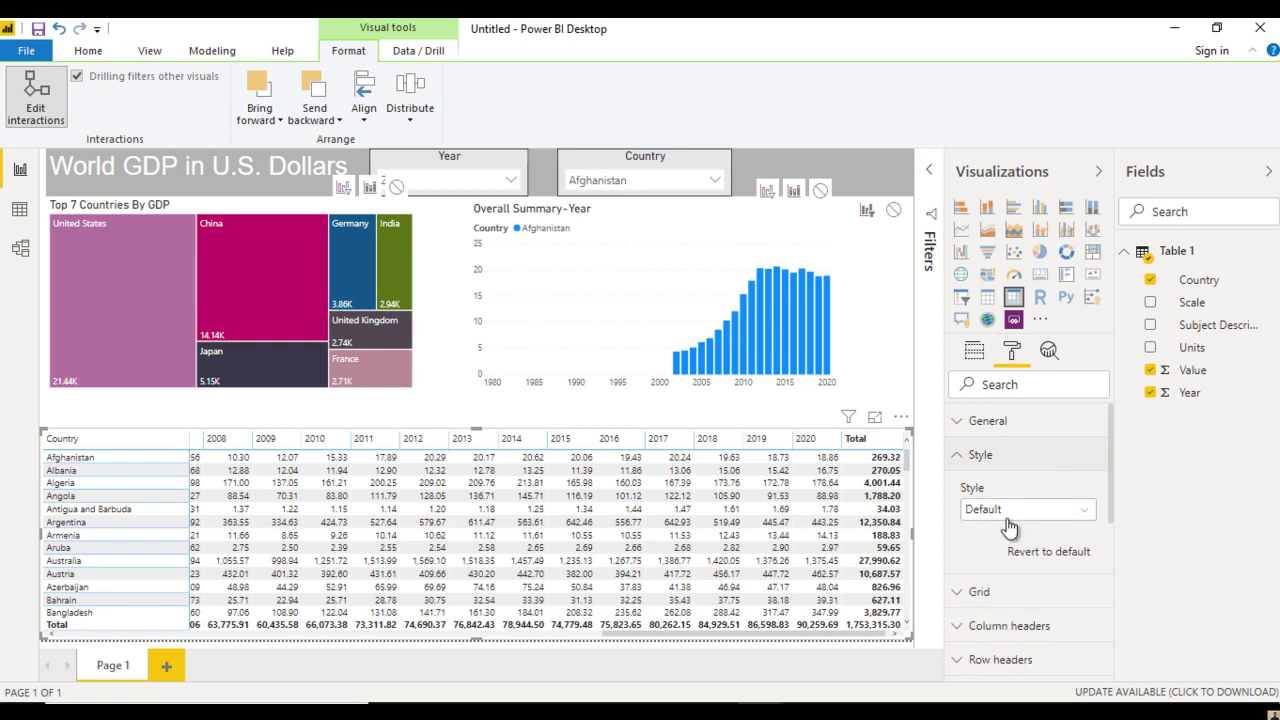
left_click(1003, 514)
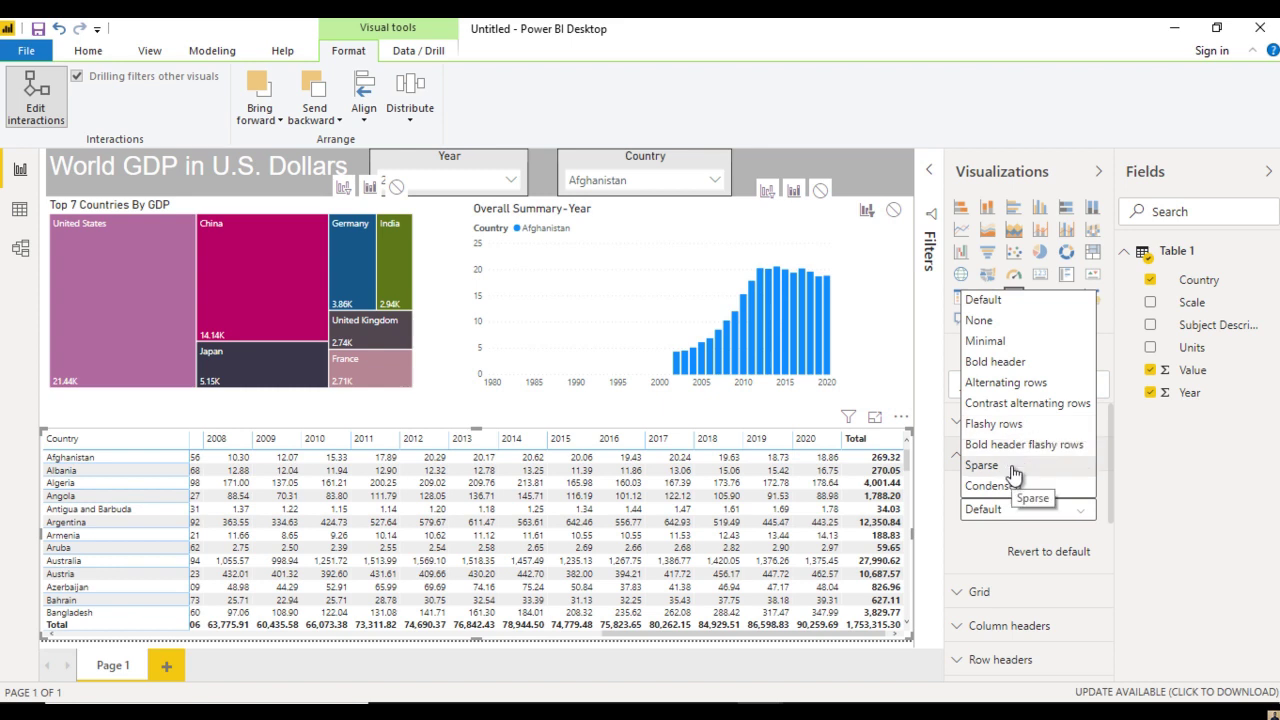
left_click(1006, 382)
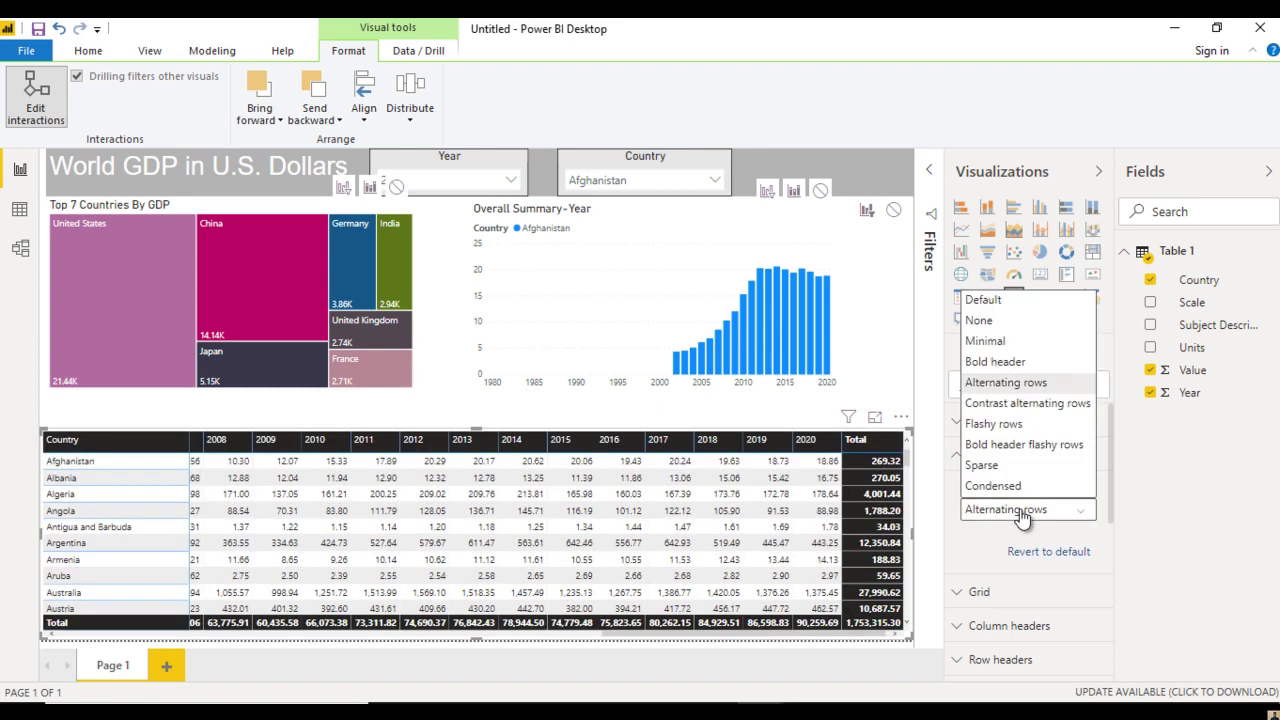
left_click(1063, 446)
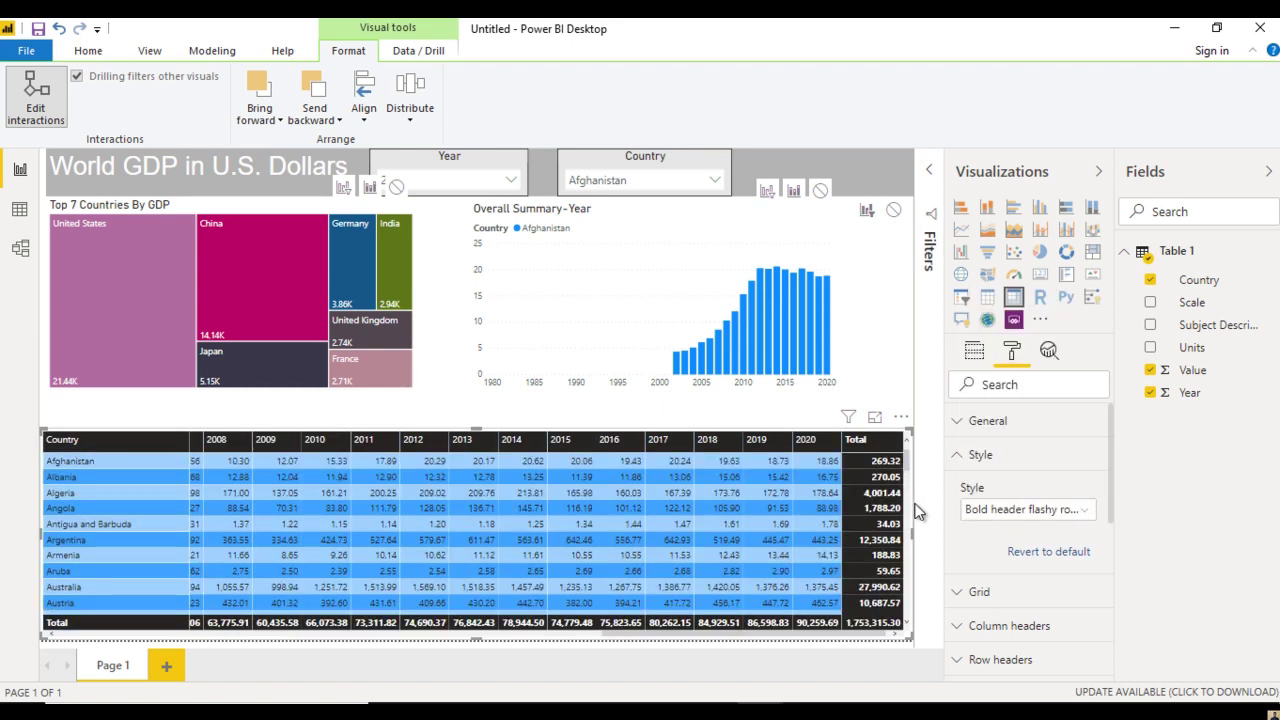
left_click(960, 458)
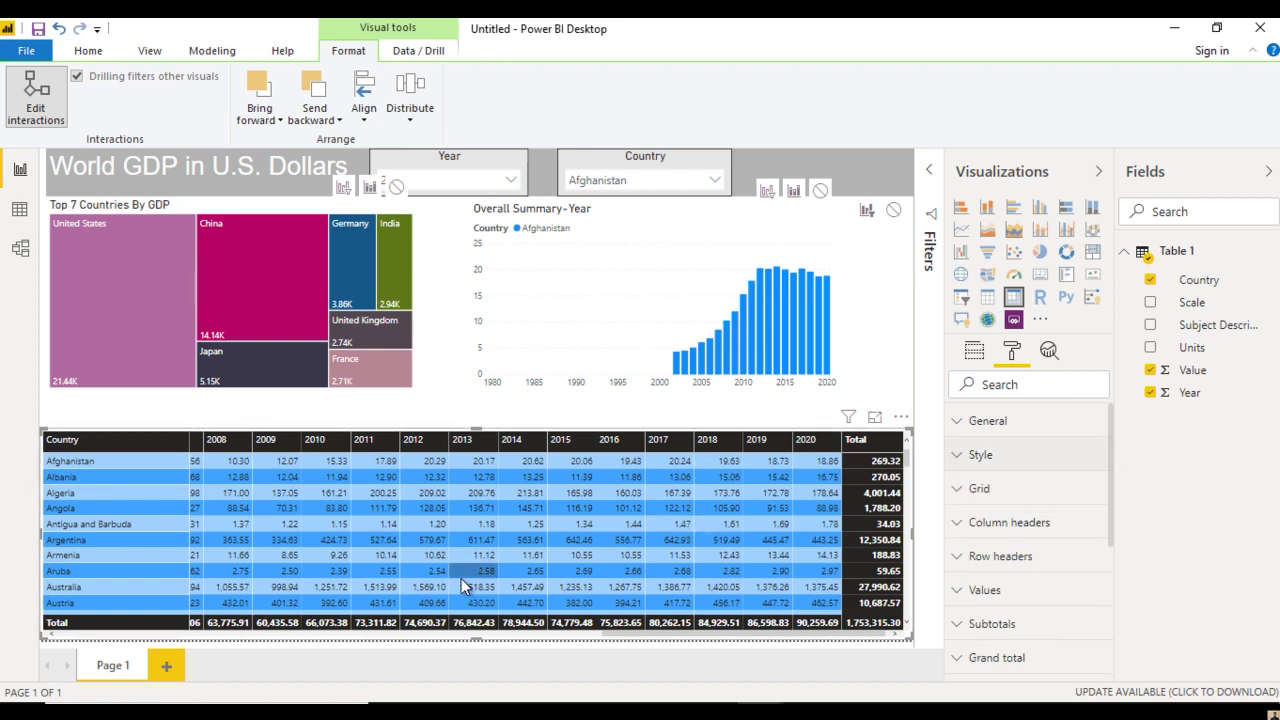
Set the matrix grid's text size to 11 pt and deselect the visual
left_click_drag(624, 633, 72, 641)
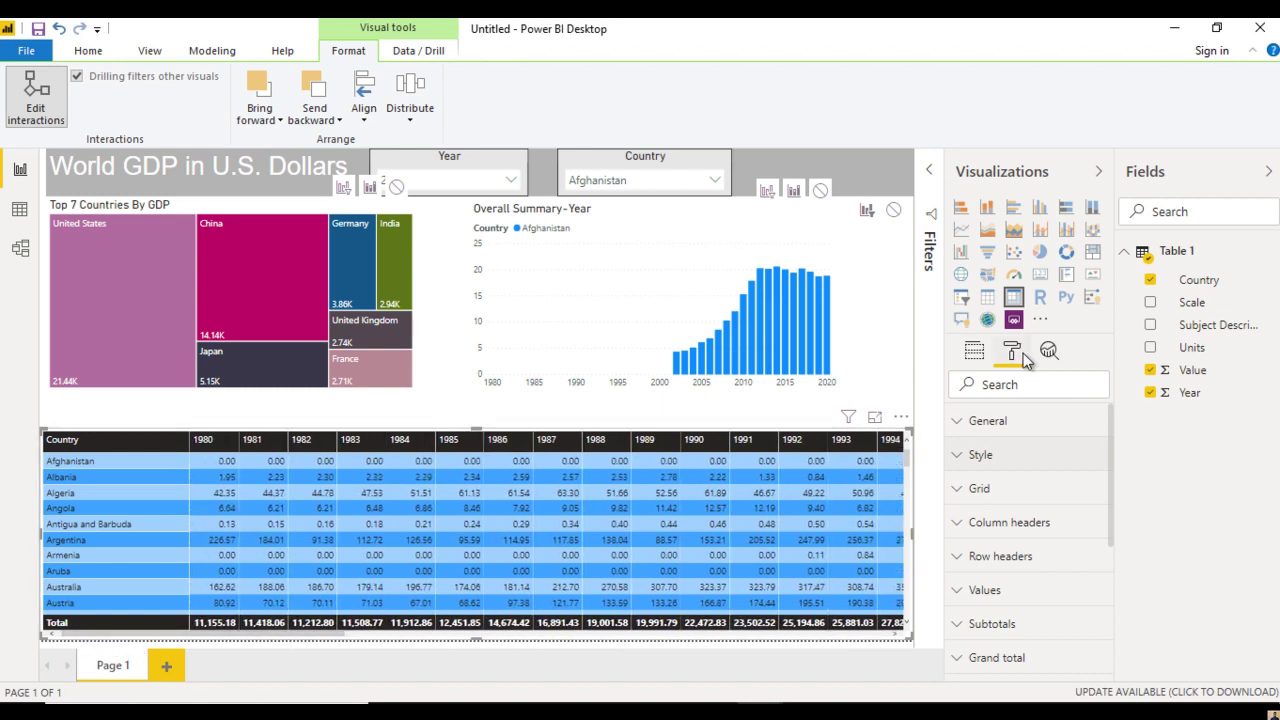
left_click(1001, 494)
left_click_drag(1108, 464, 1121, 565)
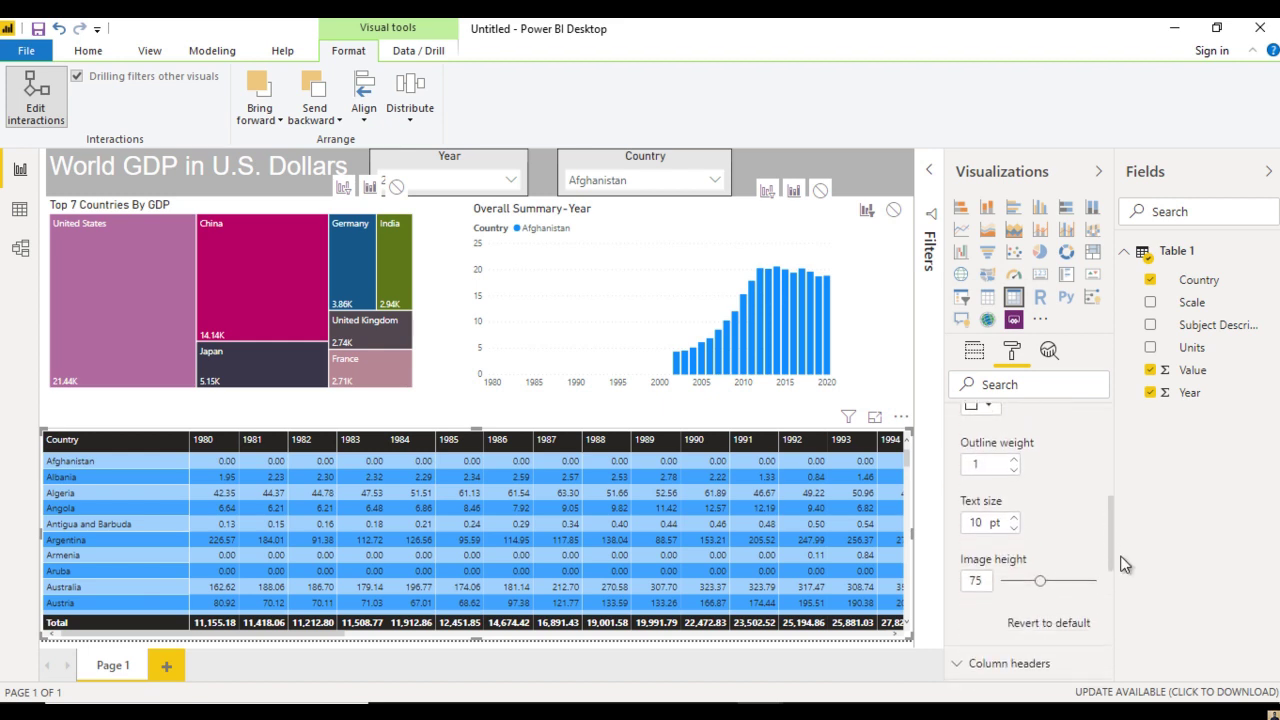
left_click(1014, 518)
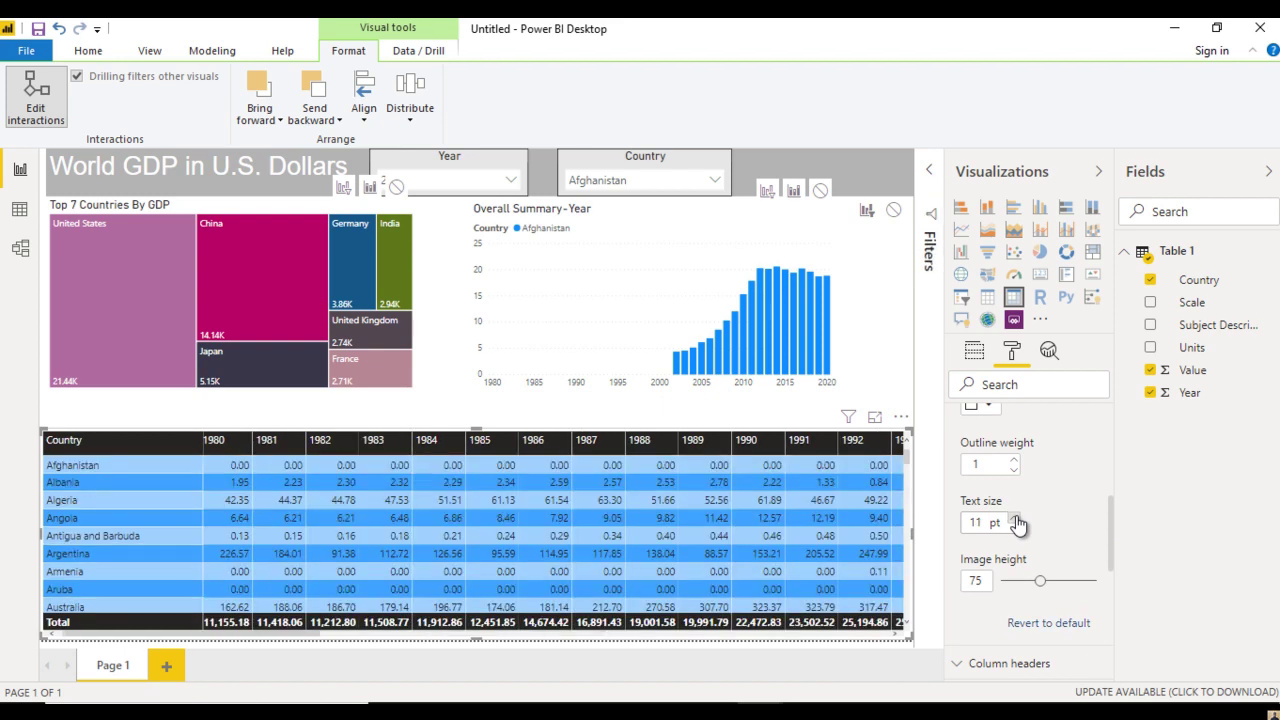
left_click(434, 420)
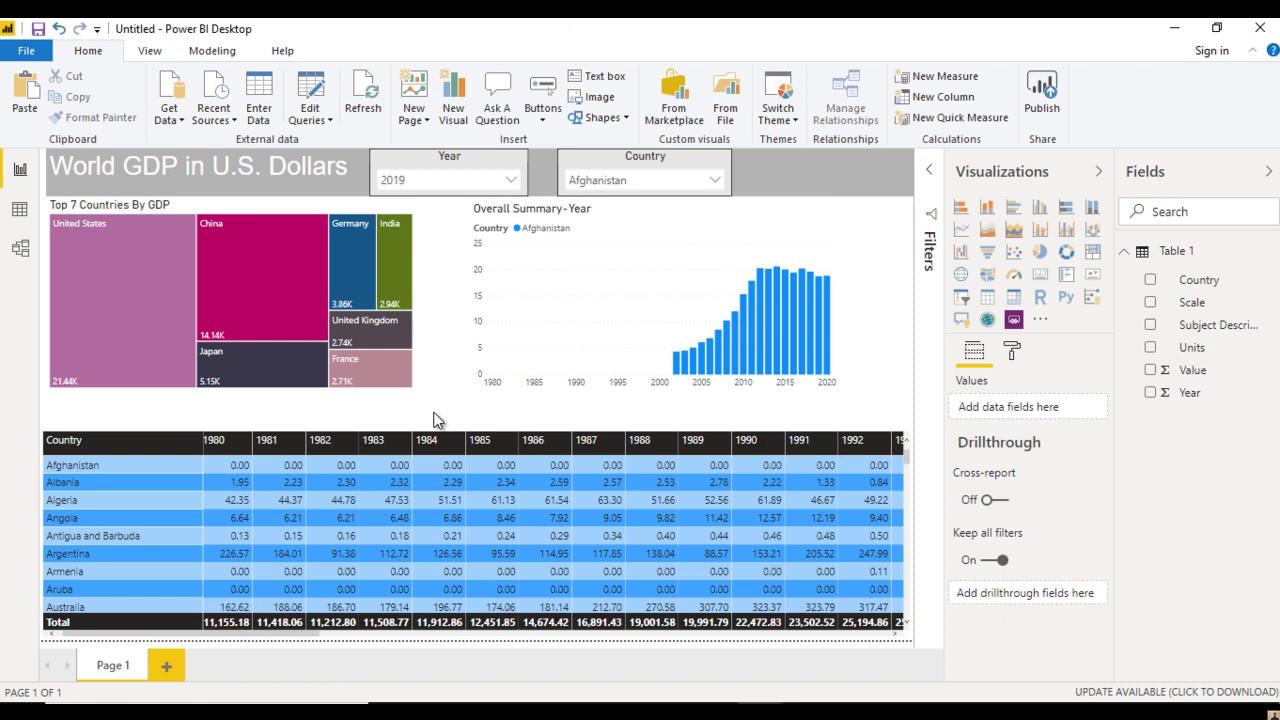
Give the column chart a light gray background with 75% transparency and deselect it
left_click(535, 291)
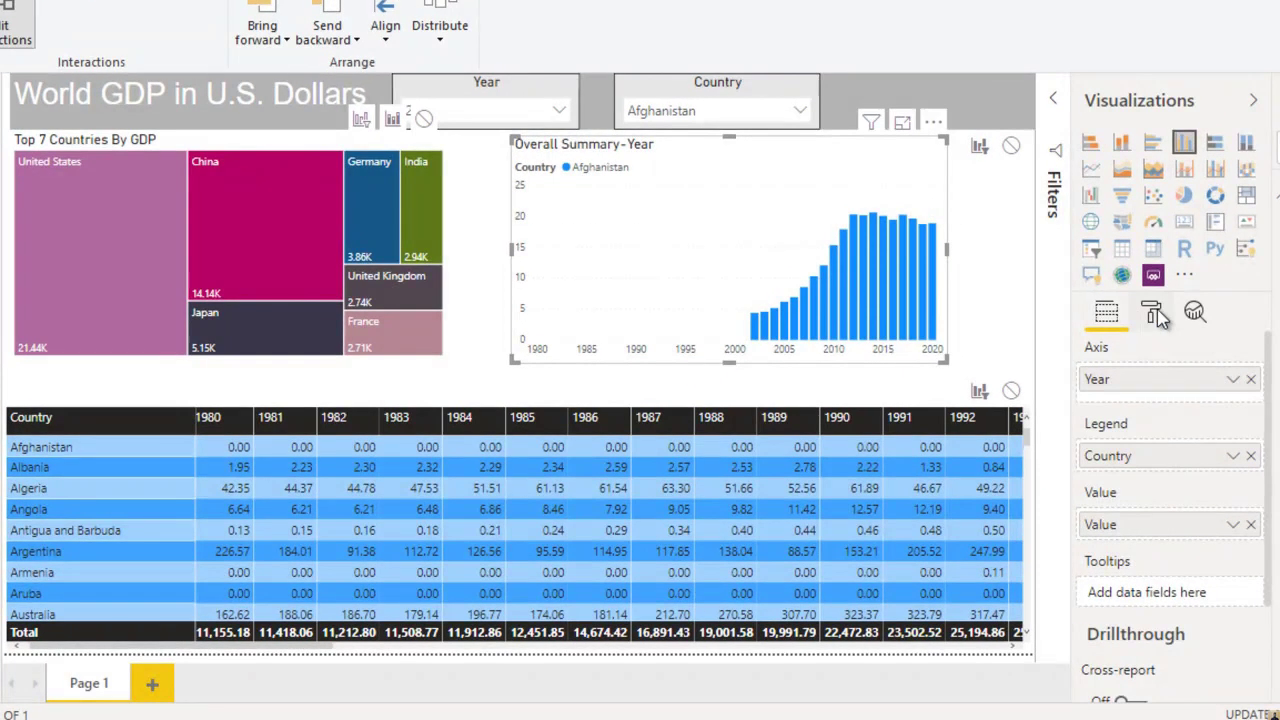
left_click(1150, 314)
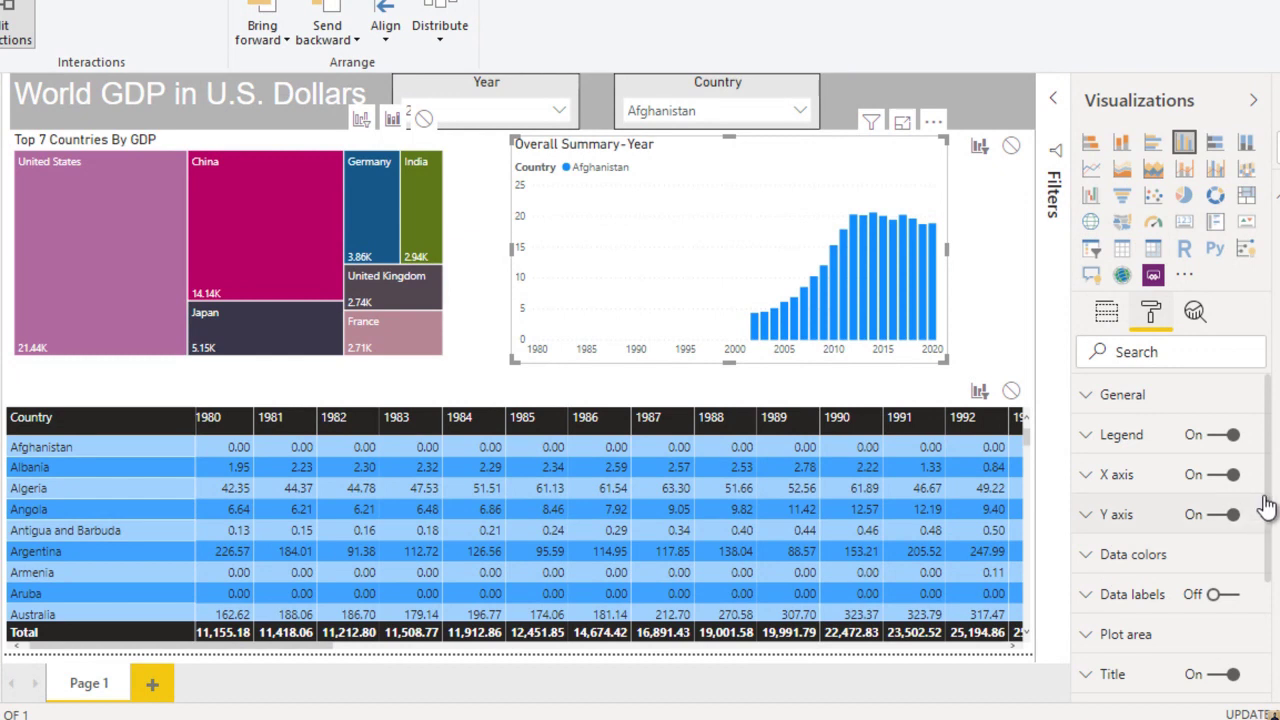
left_click_drag(1265, 508, 1270, 714)
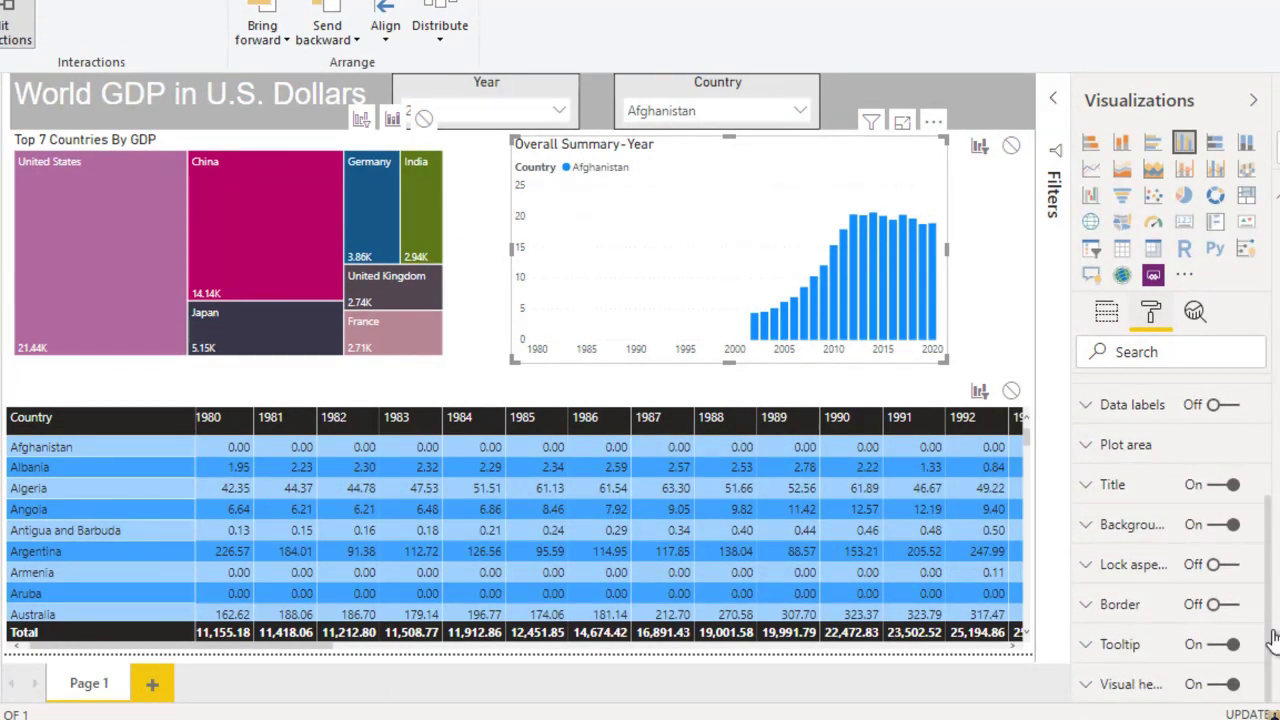
left_click(1115, 526)
left_click(1118, 600)
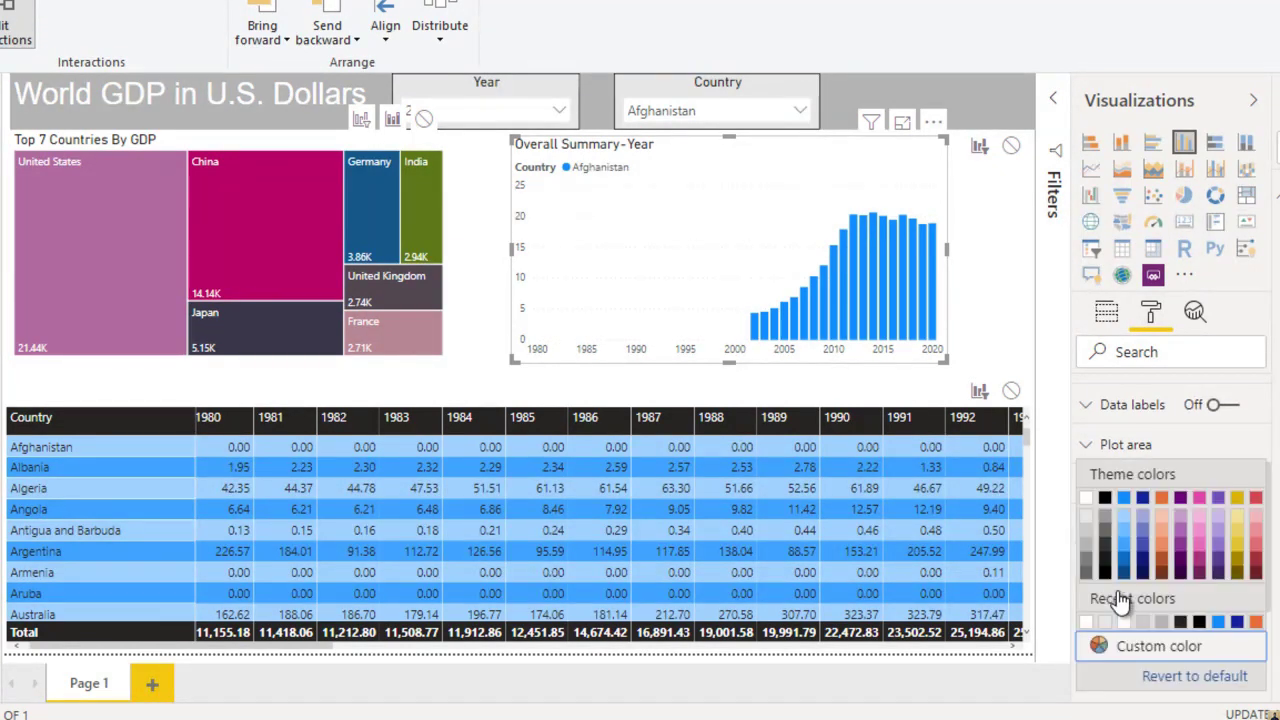
left_click(1087, 520)
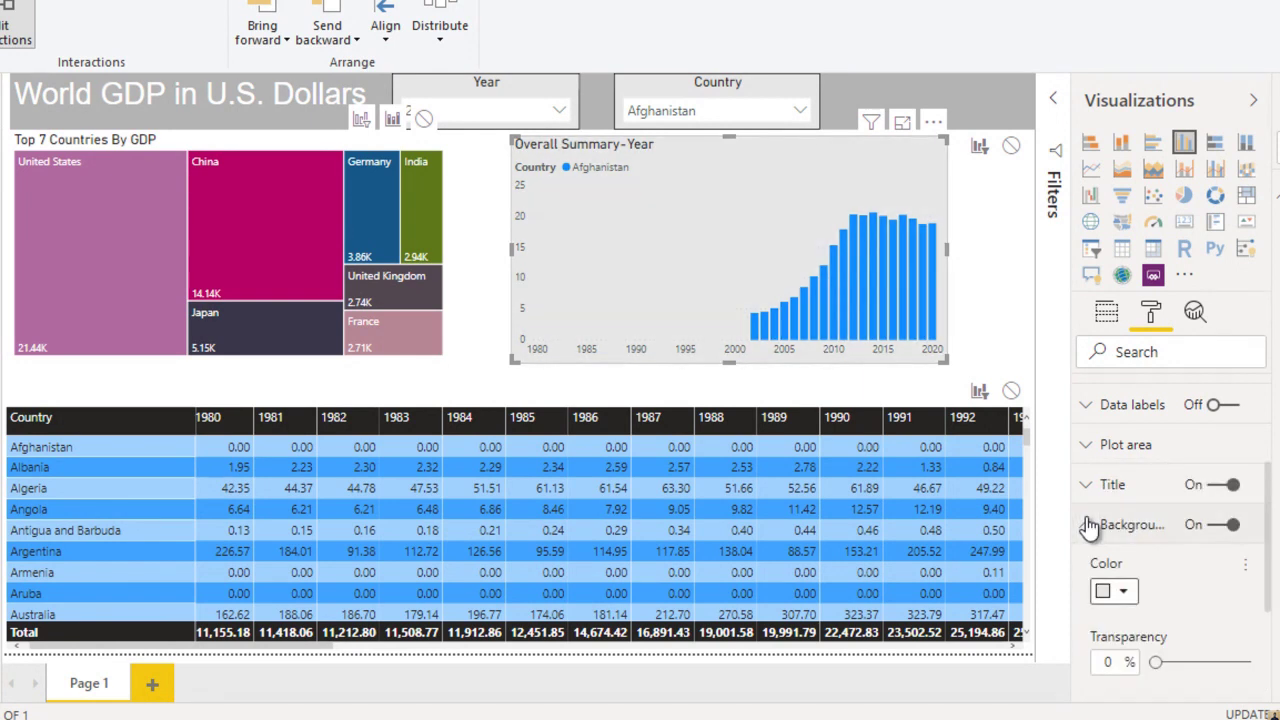
left_click_drag(1157, 670, 1226, 672)
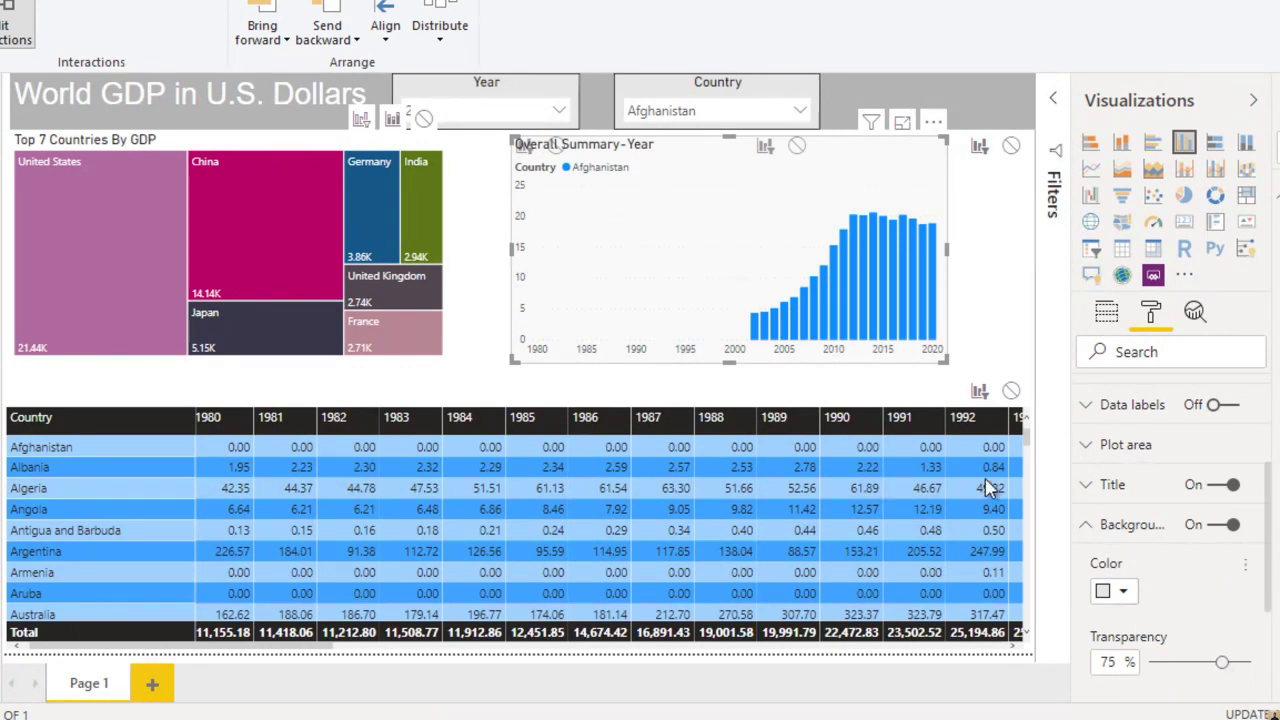
left_click(975, 224)
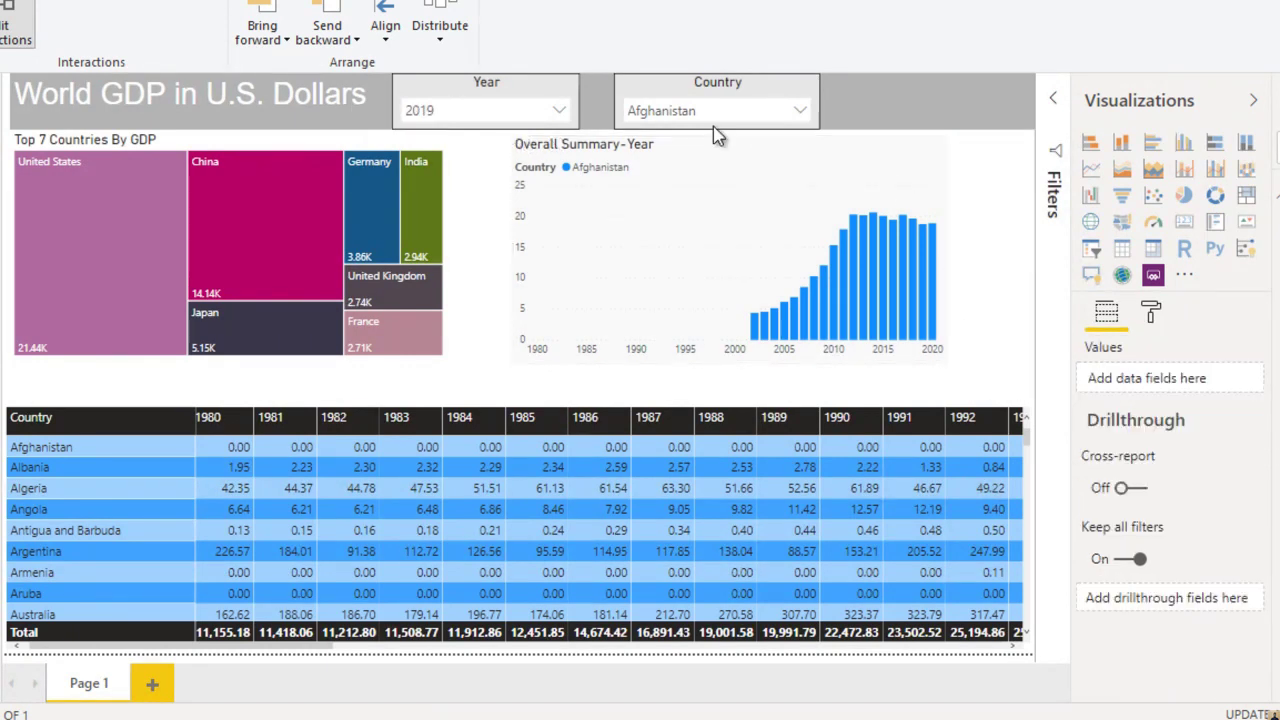
Move the column chart to the right edge of the page and turn off interaction editing
left_click(725, 172)
left_click_drag(725, 172, 812, 172)
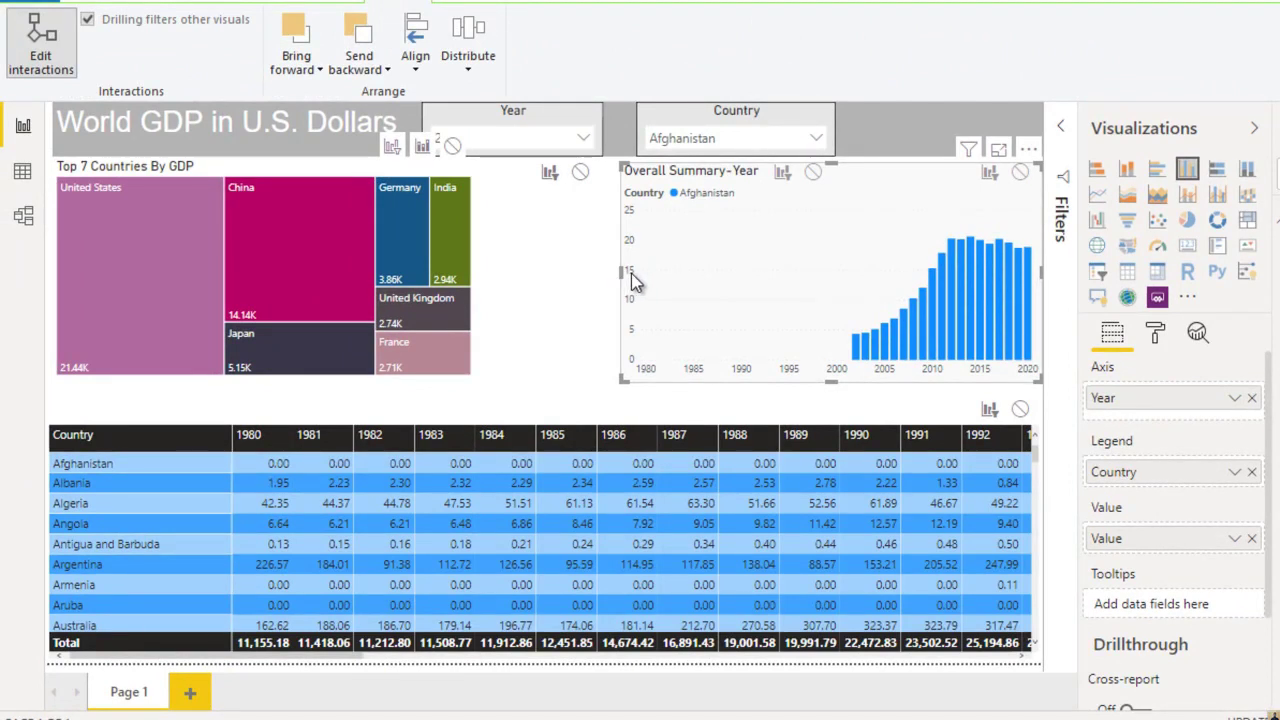
left_click(57, 66)
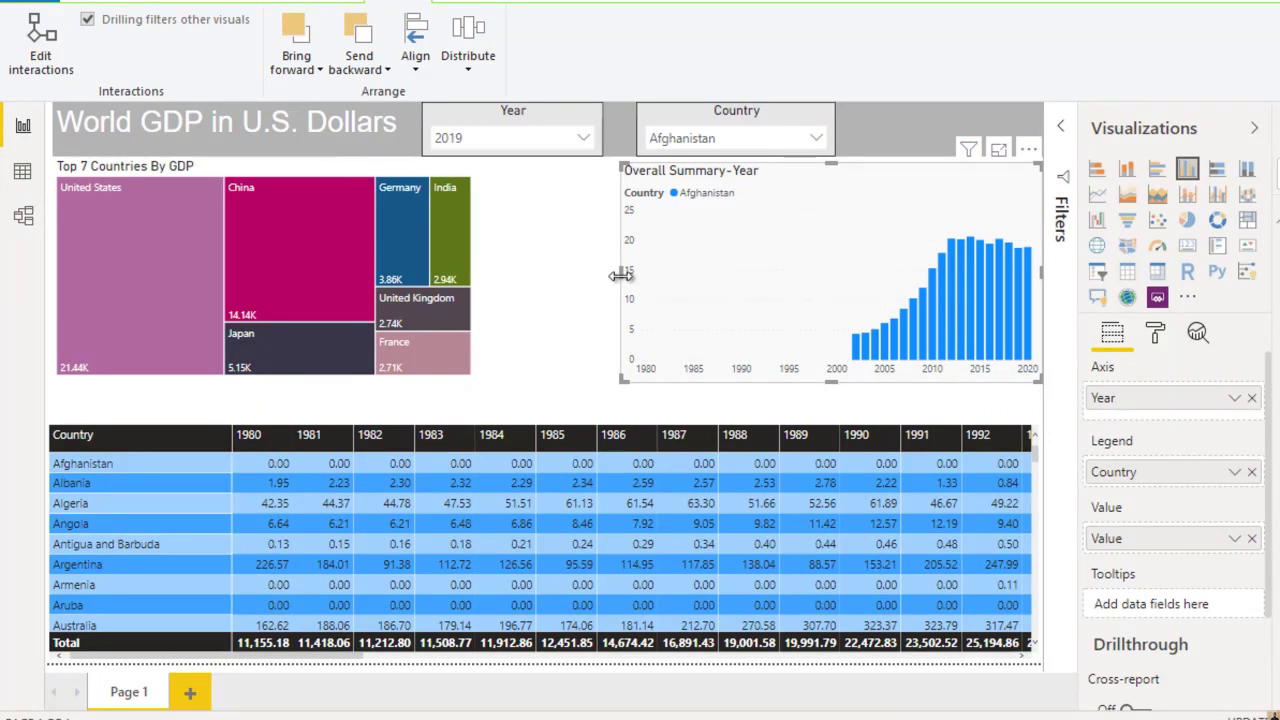
Enlarge the column chart leftward and downward into the free space above the matrix
left_click_drag(622, 275, 579, 276)
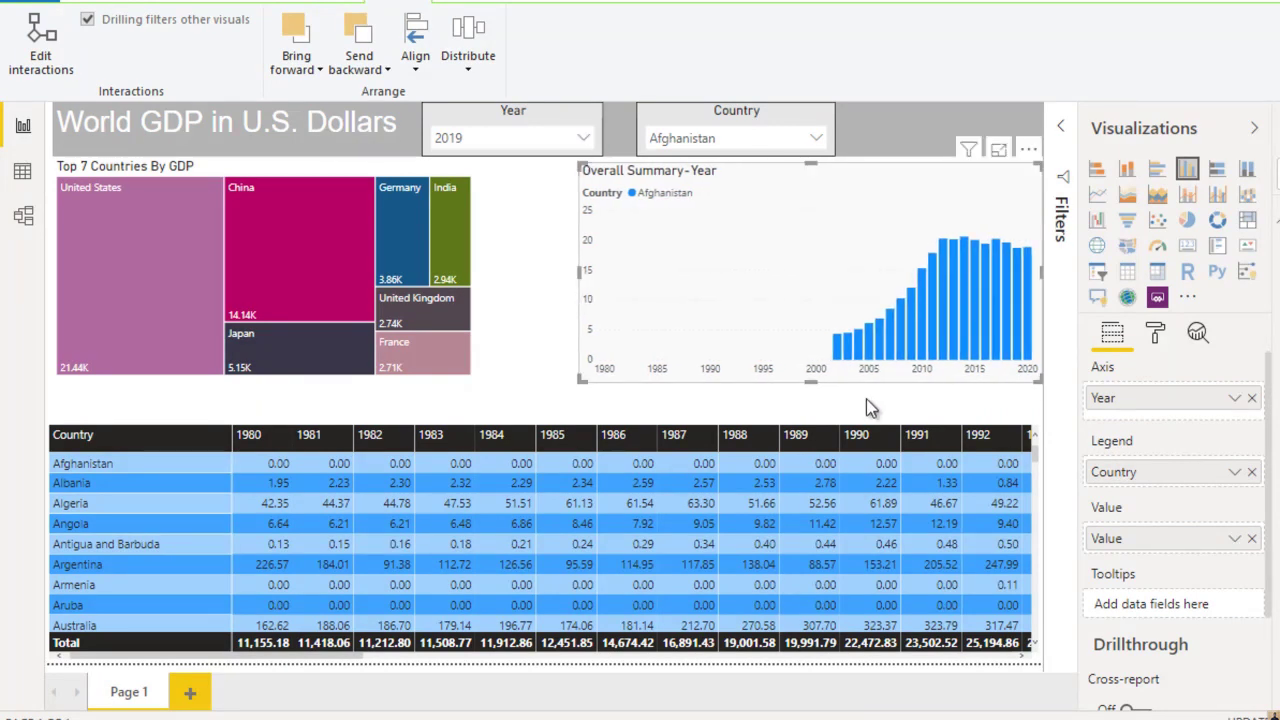
left_click_drag(812, 385, 815, 412)
left_click(815, 412)
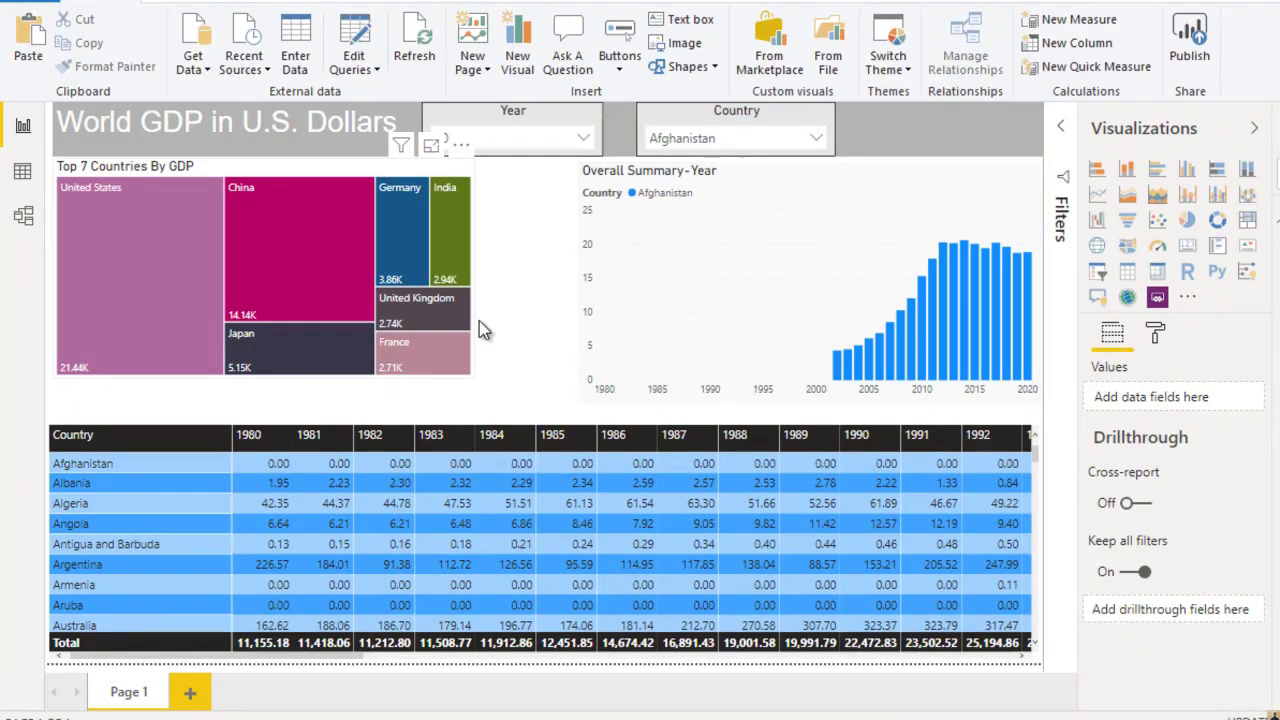
Enlarge the treemap downward toward the matrix and rightward toward the column chart
left_click(283, 180)
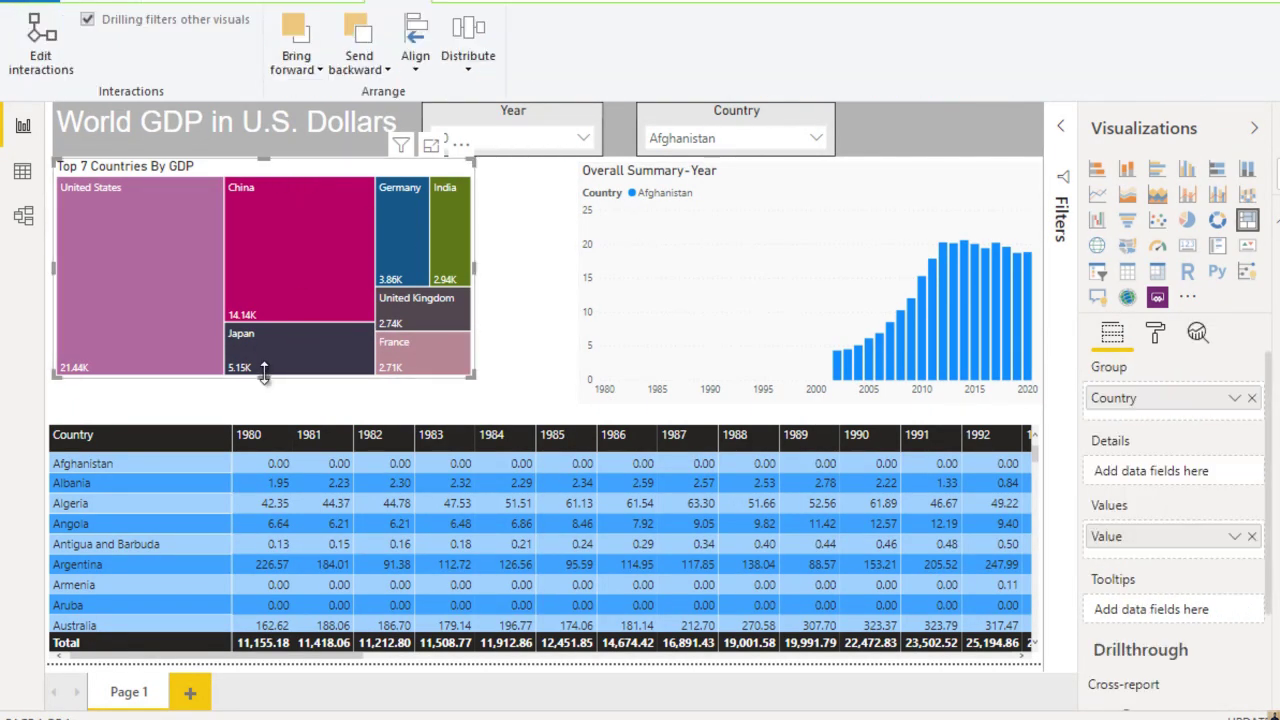
left_click_drag(262, 375, 260, 396)
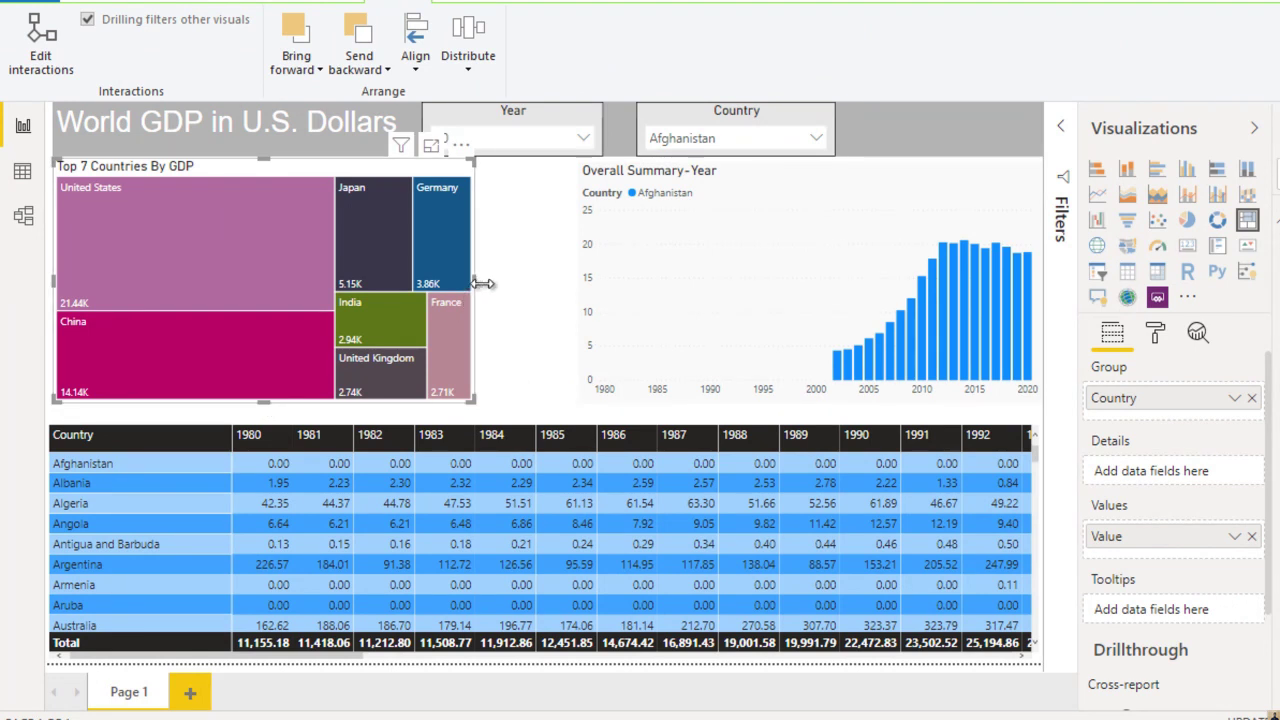
left_click_drag(483, 284, 526, 284)
Widen the column chart leftward toward the treemap and extend the matrix upward to close the gap below both visuals
left_click(590, 300)
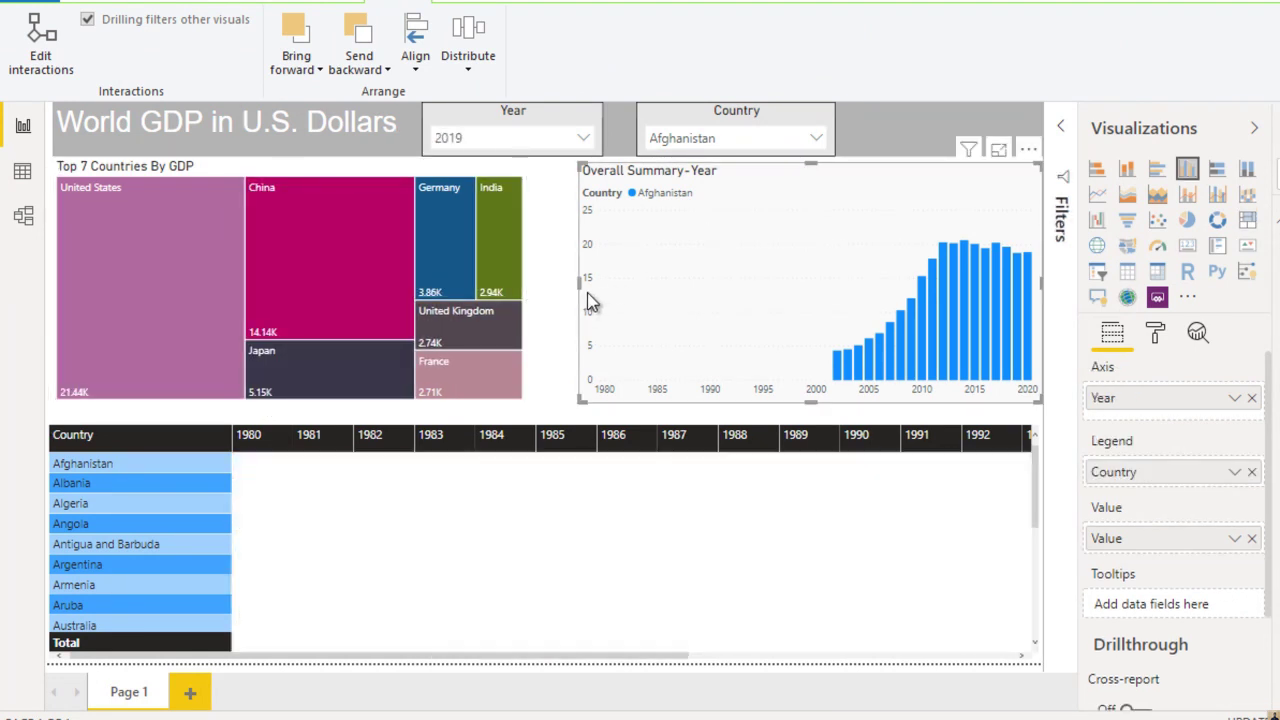
left_click(576, 292)
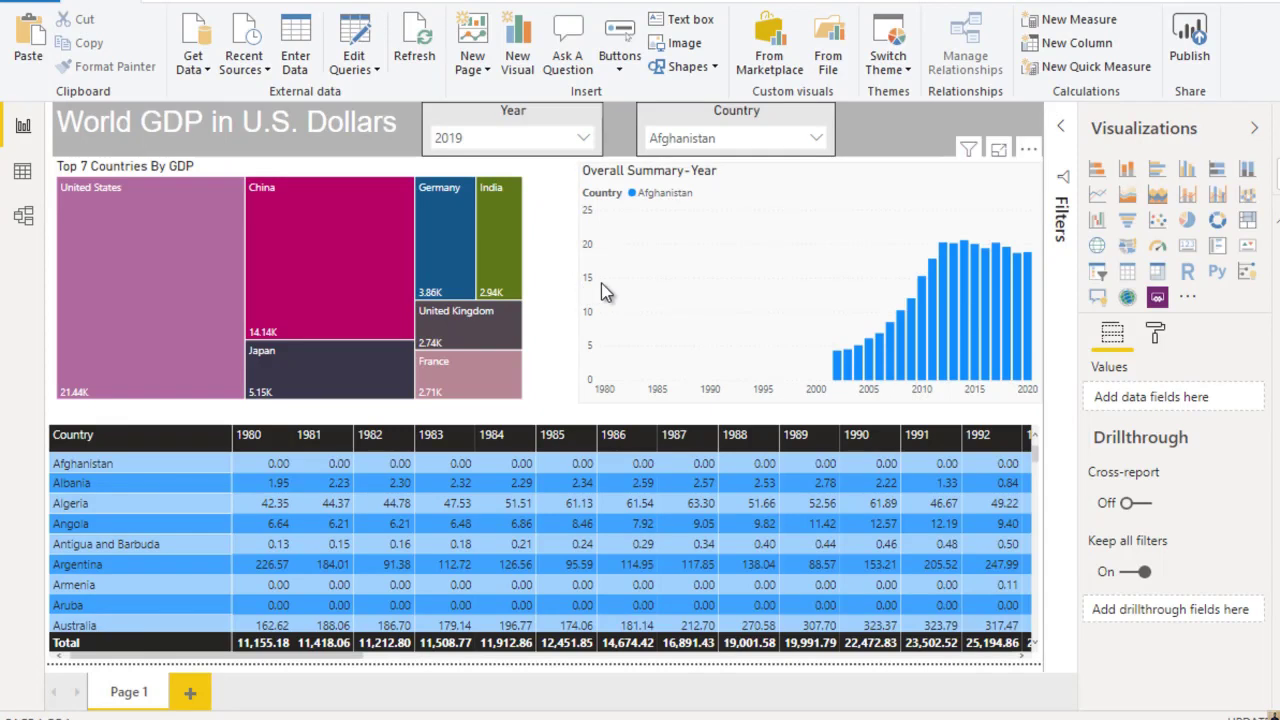
left_click(522, 484)
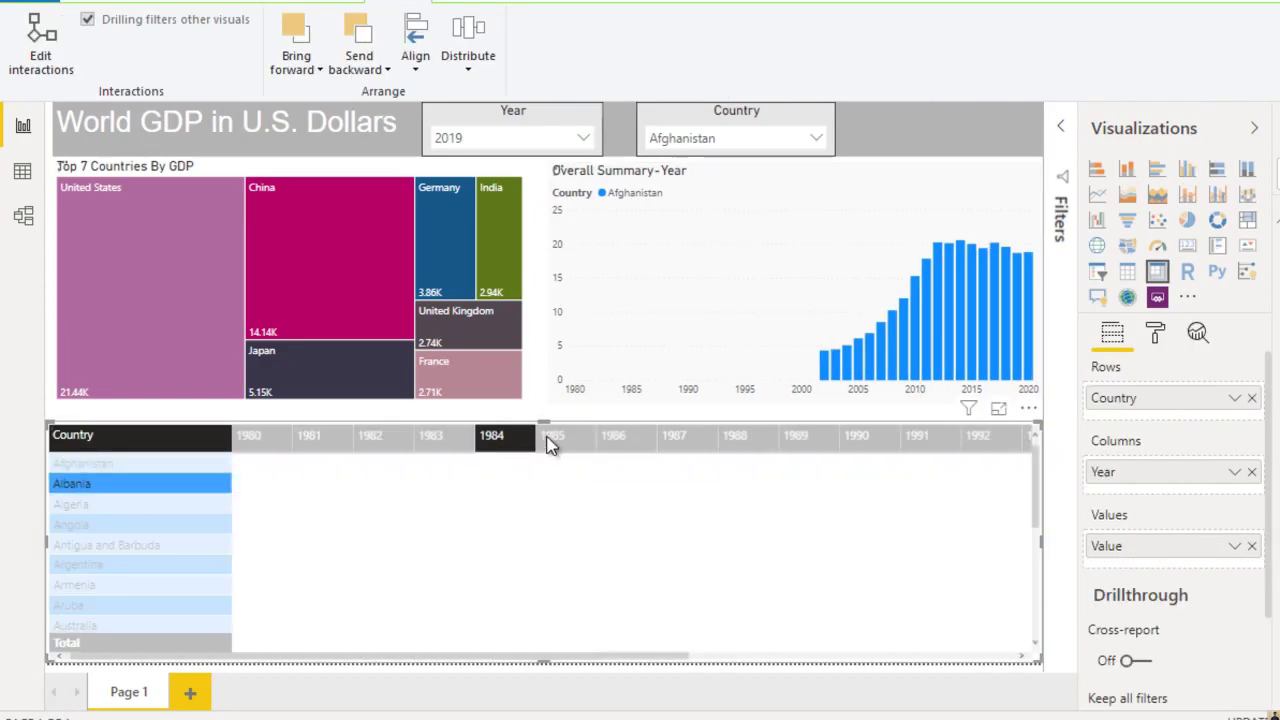
left_click_drag(543, 425, 543, 406)
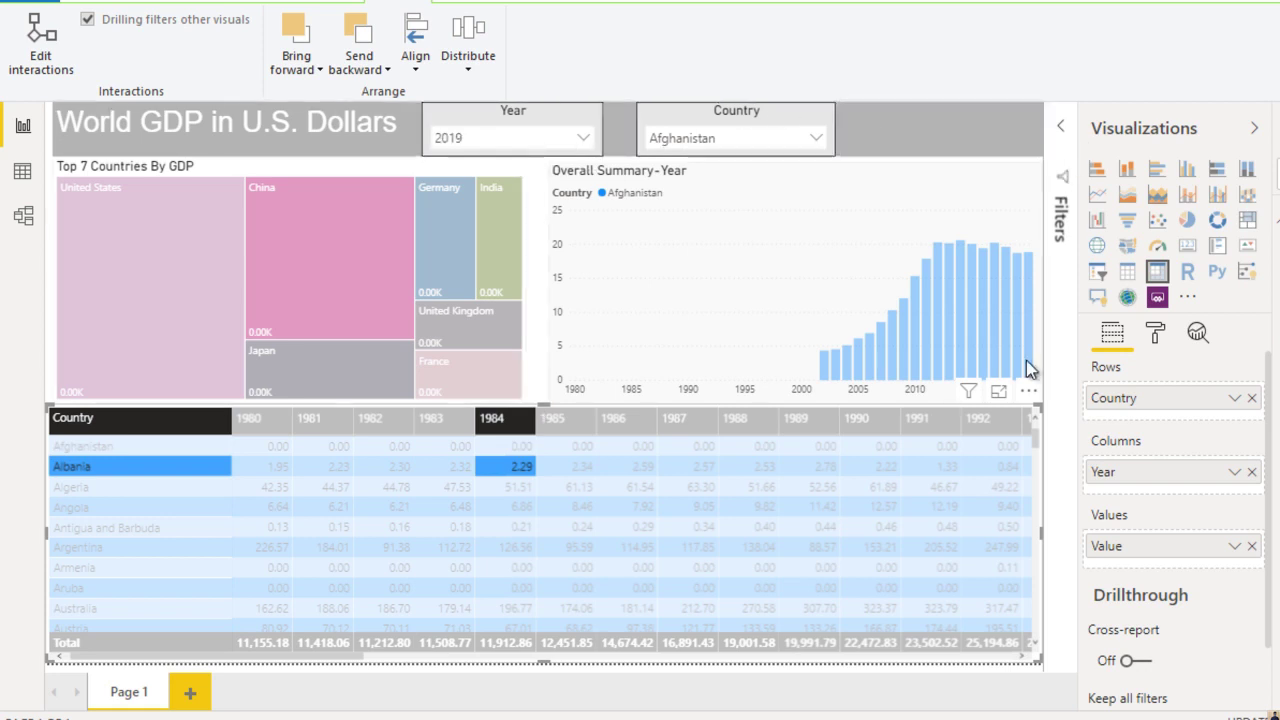
Collapse the Visualizations pane and check which sorting options the Overall Summary-Year column chart offers
left_click(1255, 130)
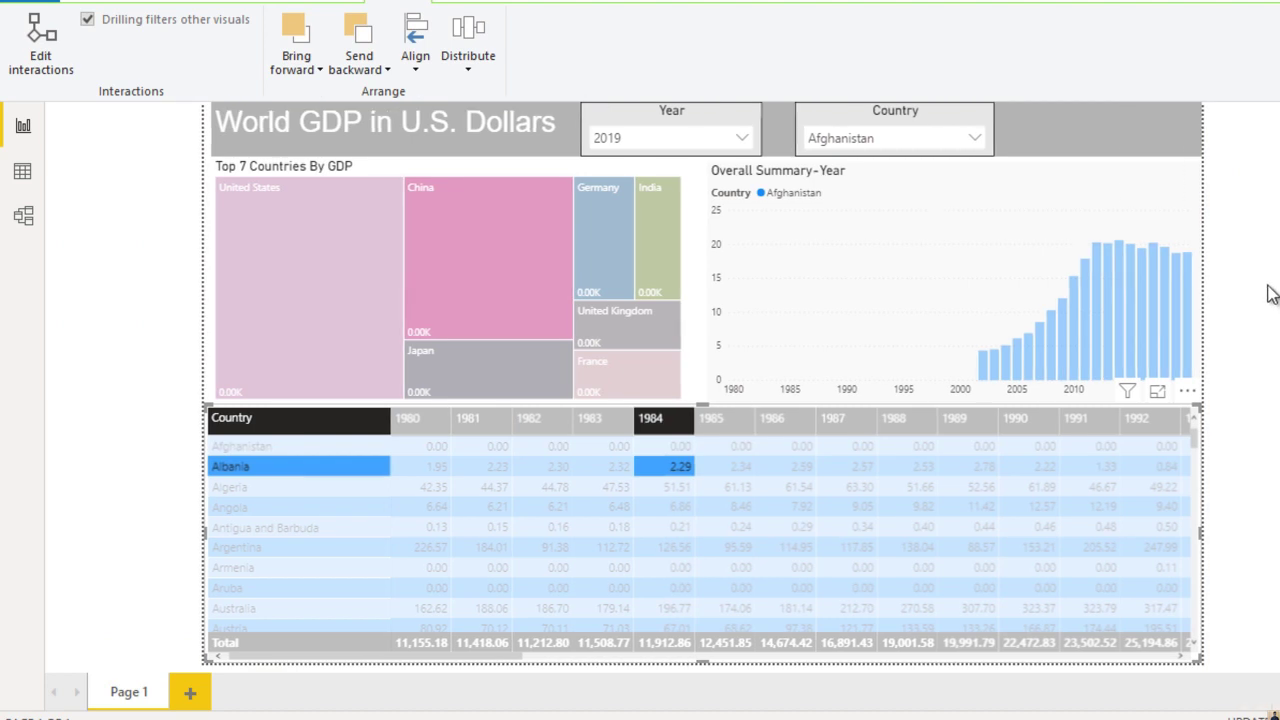
left_click(950, 227)
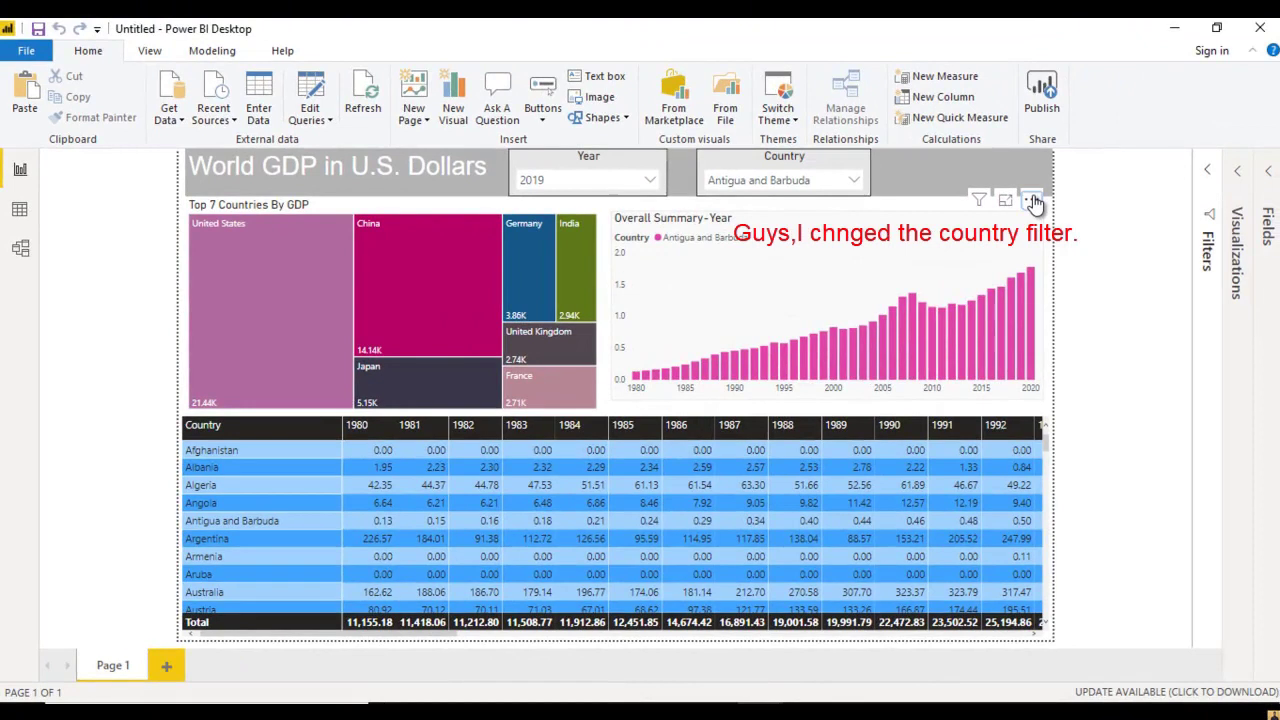
left_click(1065, 192)
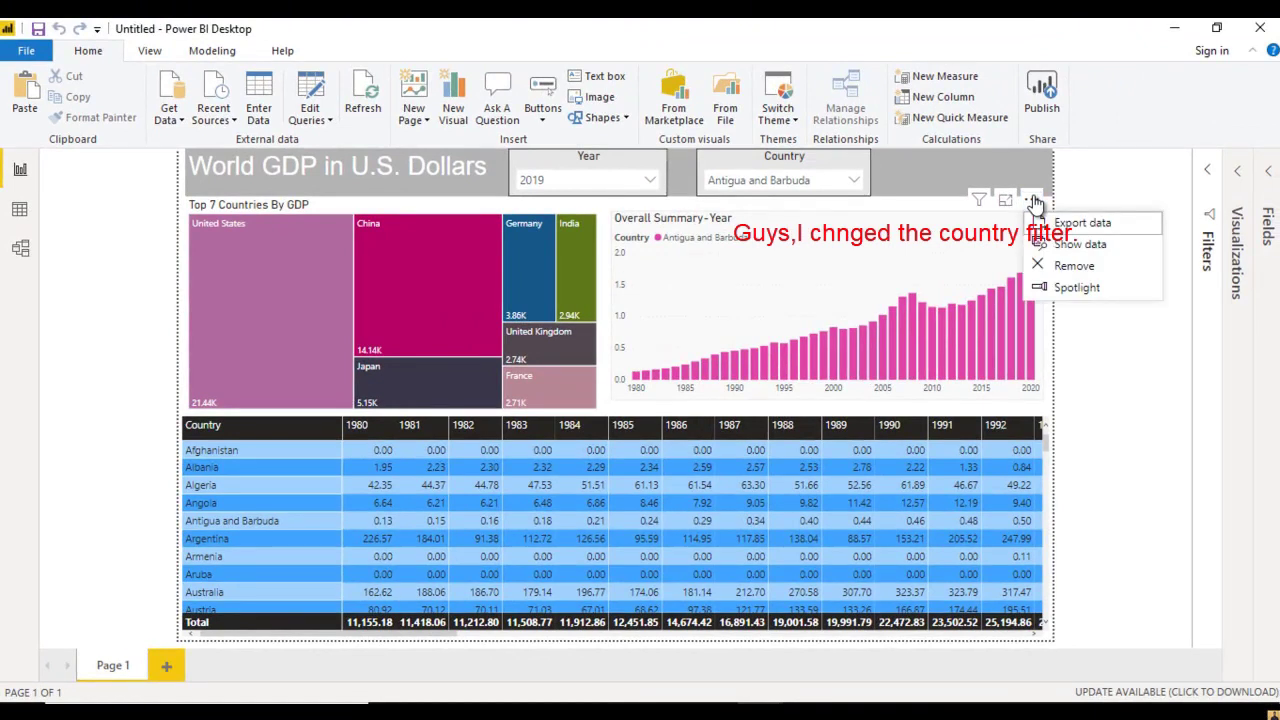
left_click(1084, 192)
left_click(1031, 199)
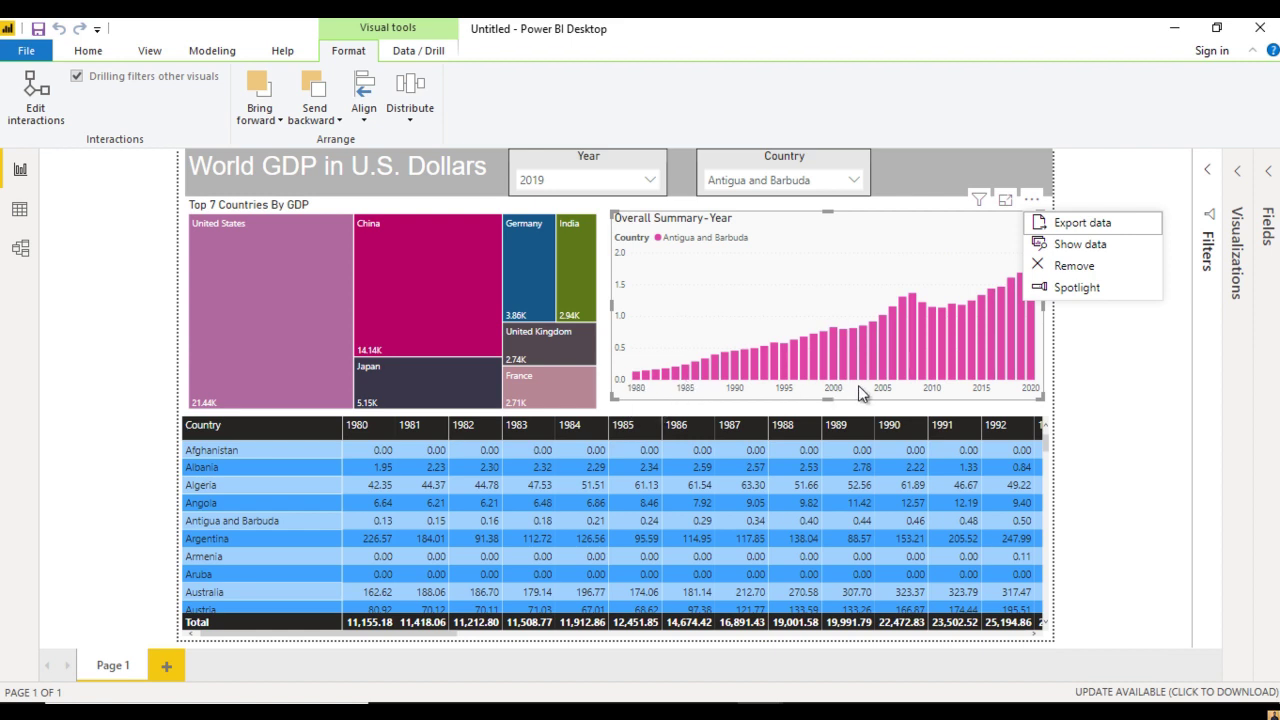
left_click(922, 250)
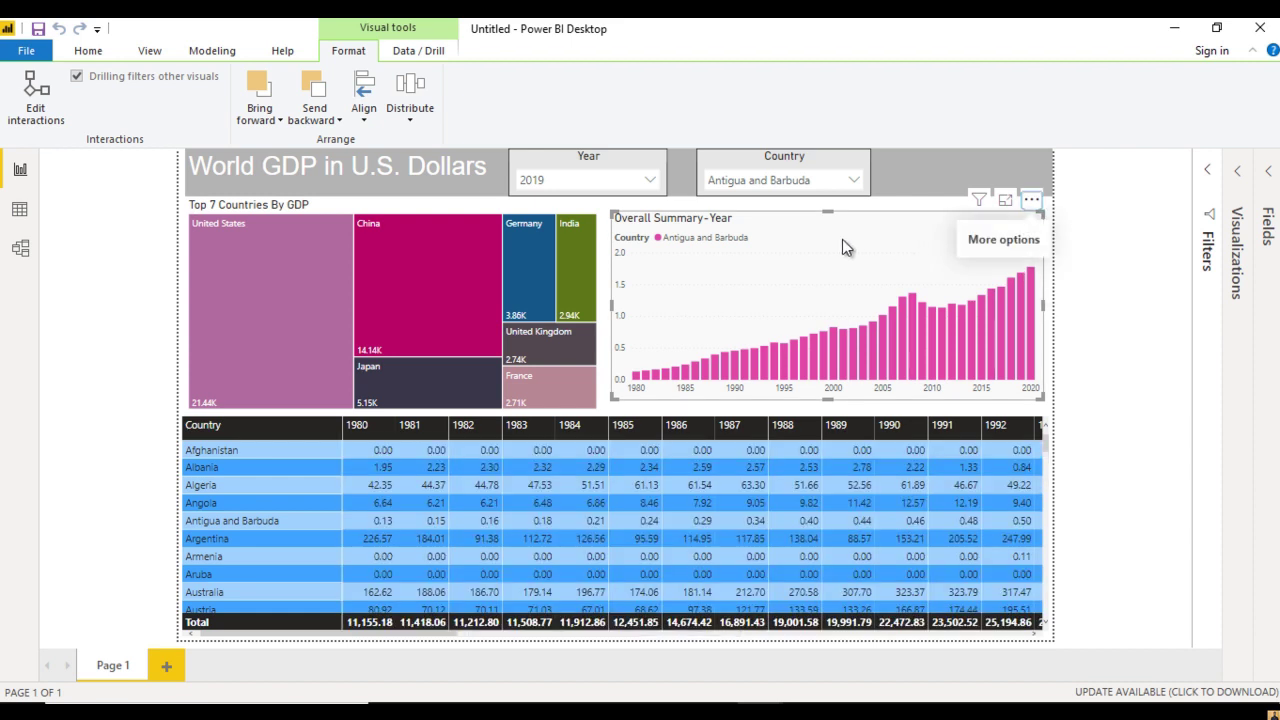
Convert the Year column of Table 1 to Text in Power Query as a new step and apply the changes
left_click(88, 50)
left_click(305, 90)
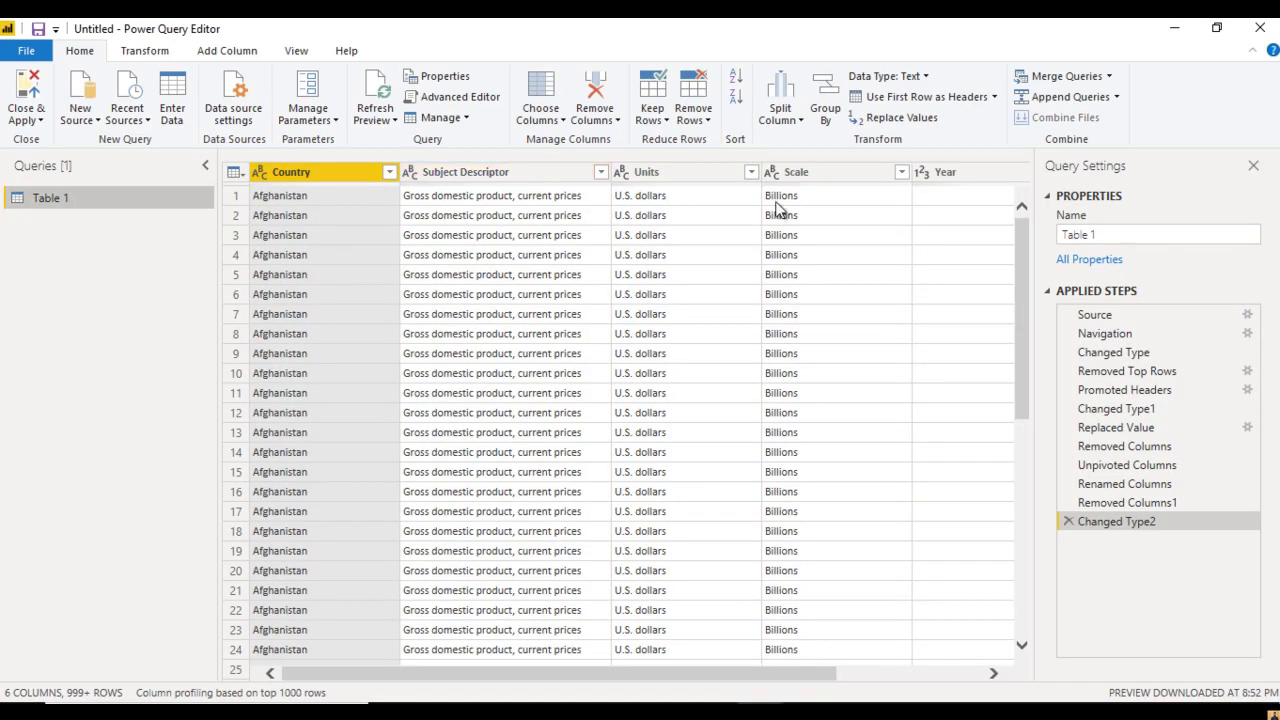
left_click(937, 670)
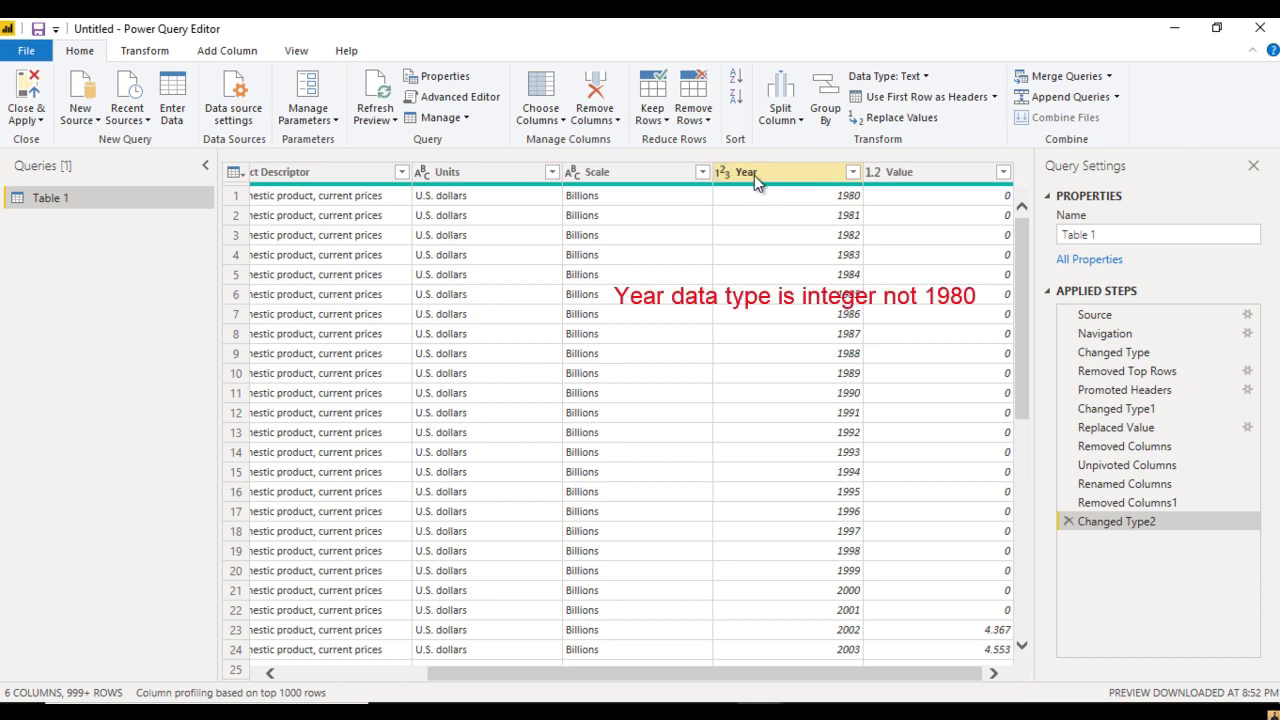
left_click(721, 176)
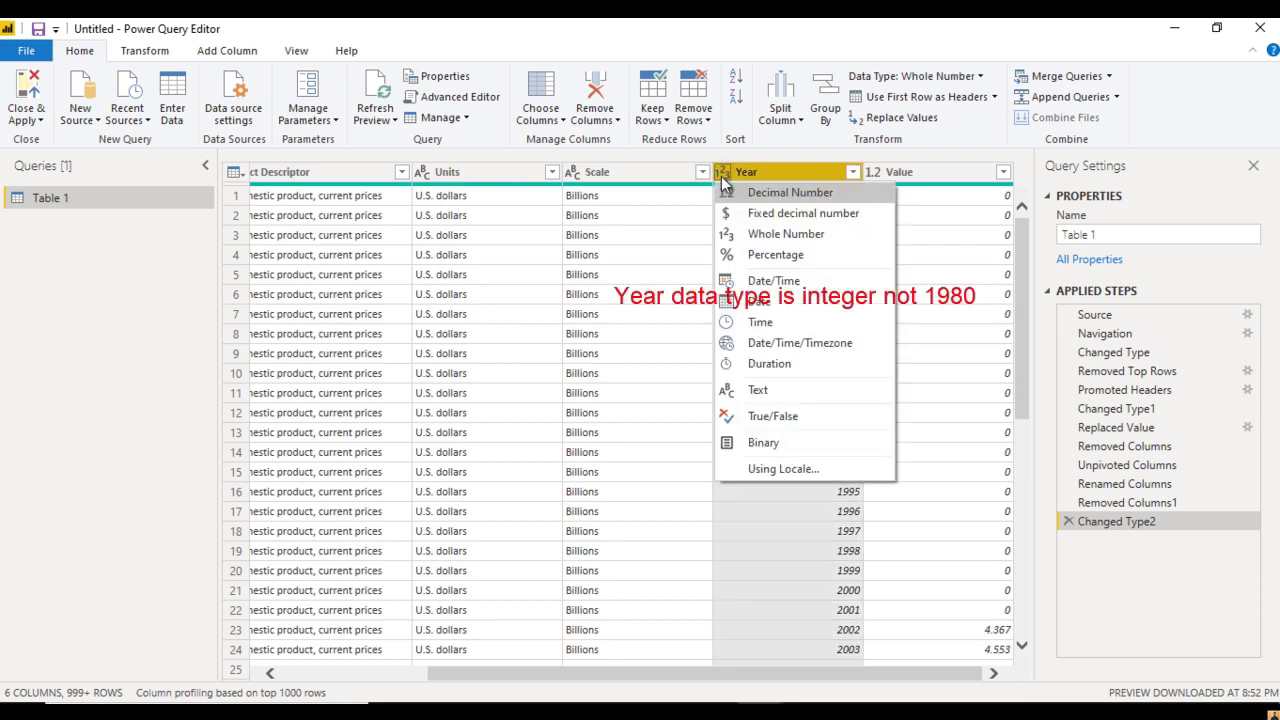
left_click(771, 389)
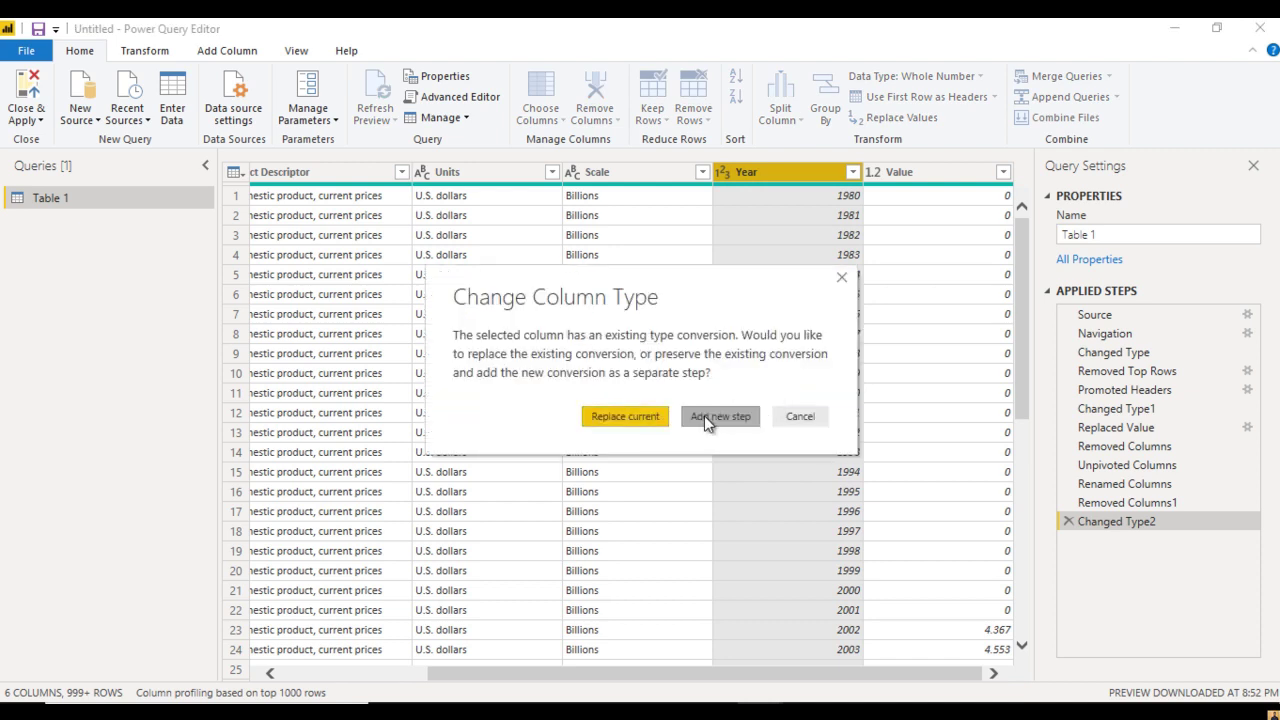
left_click(718, 416)
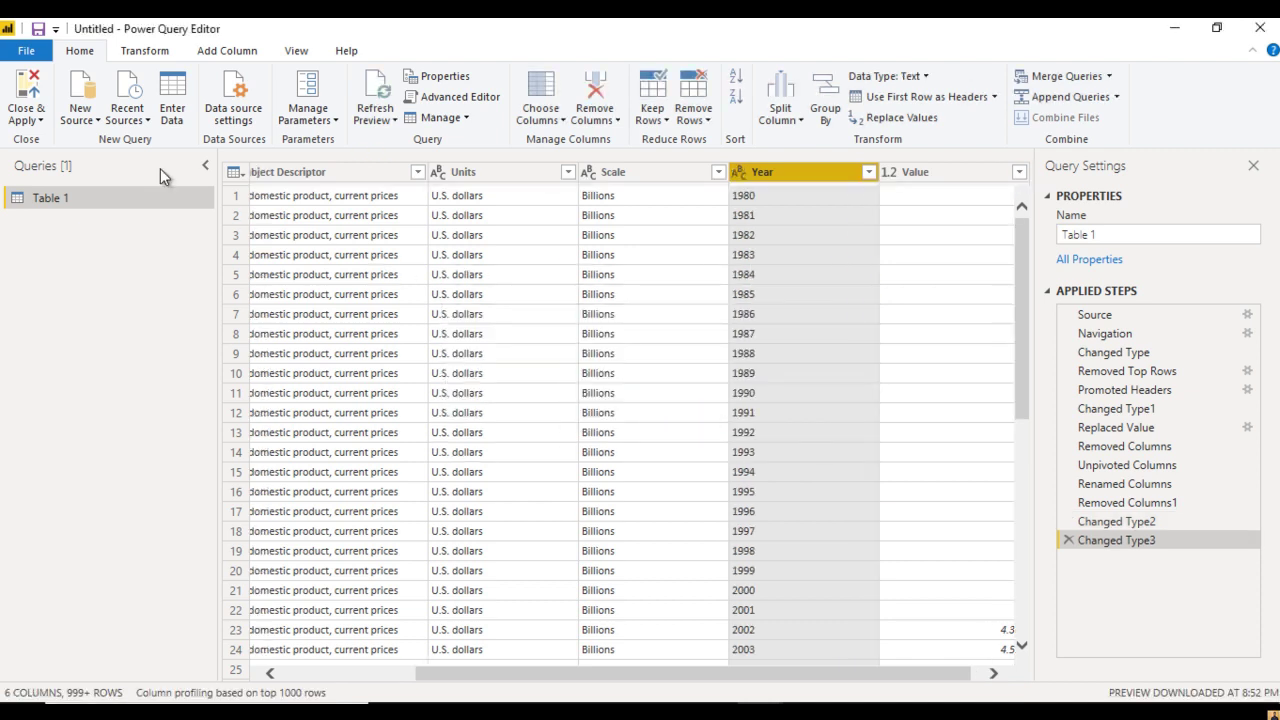
left_click(33, 95)
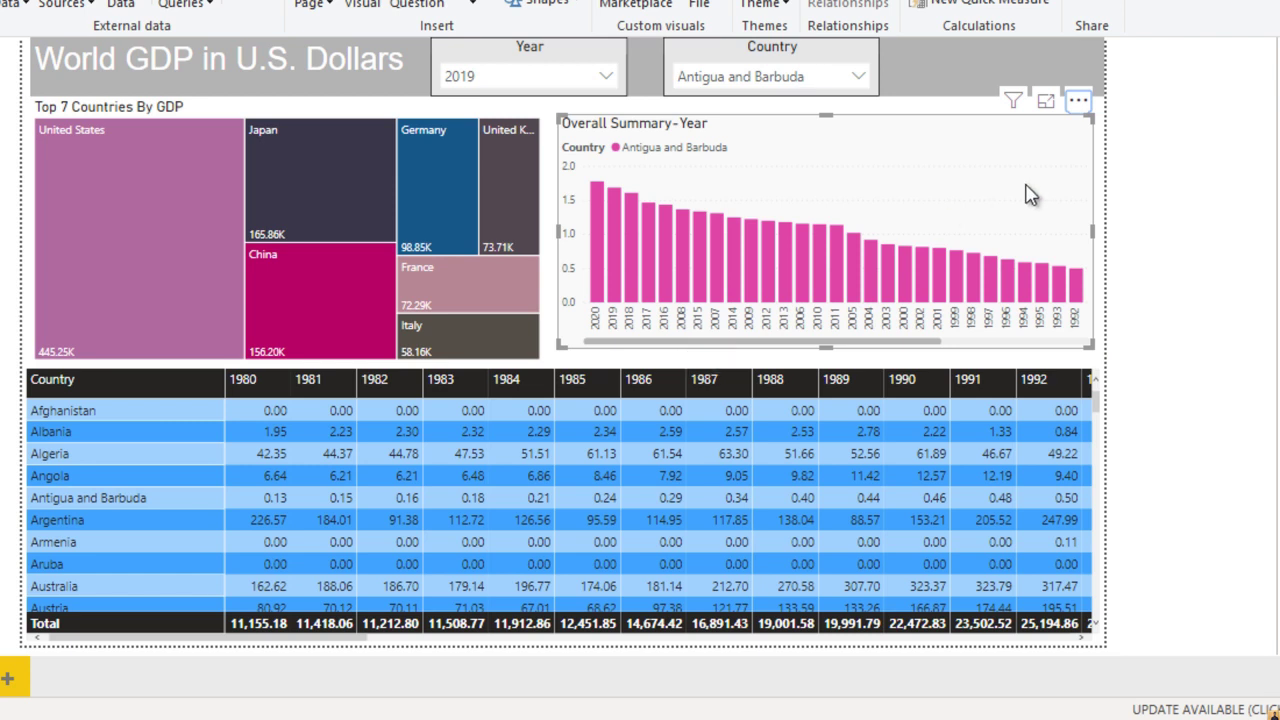
Sort the Overall Summary-Year column chart by Year in descending order and check its range of years
left_click(1079, 103)
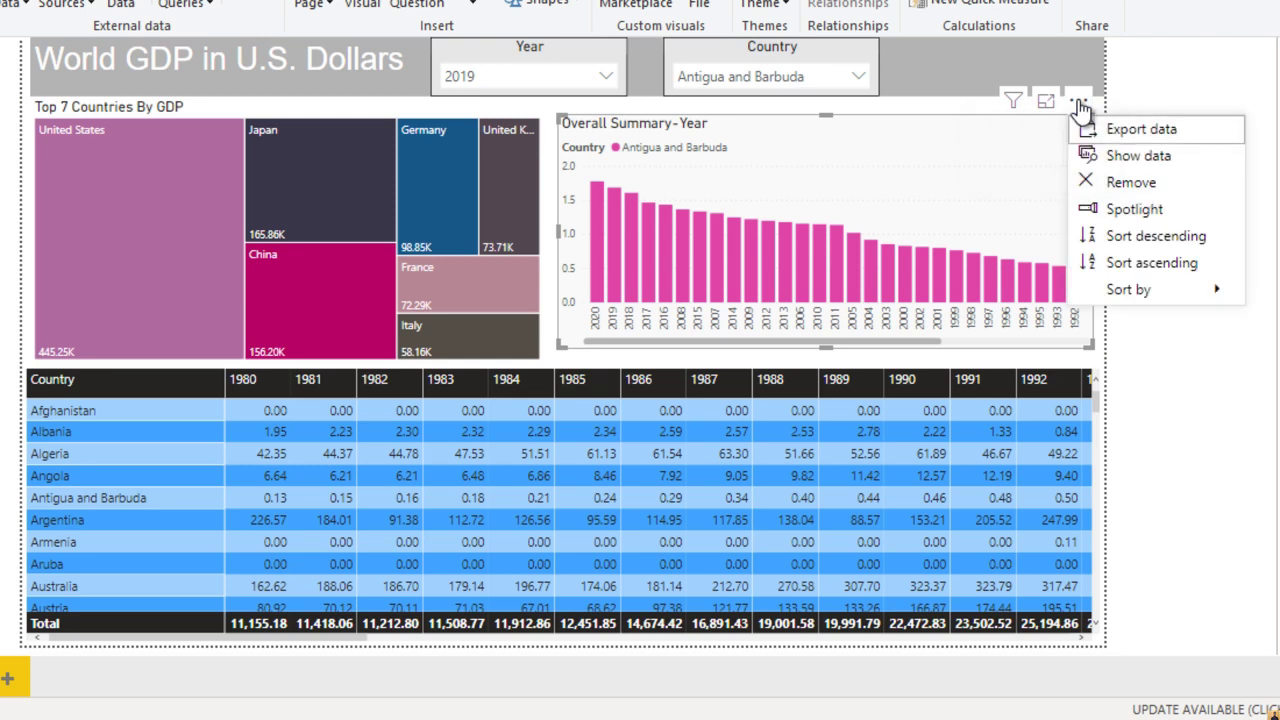
mouse_move(1130, 290)
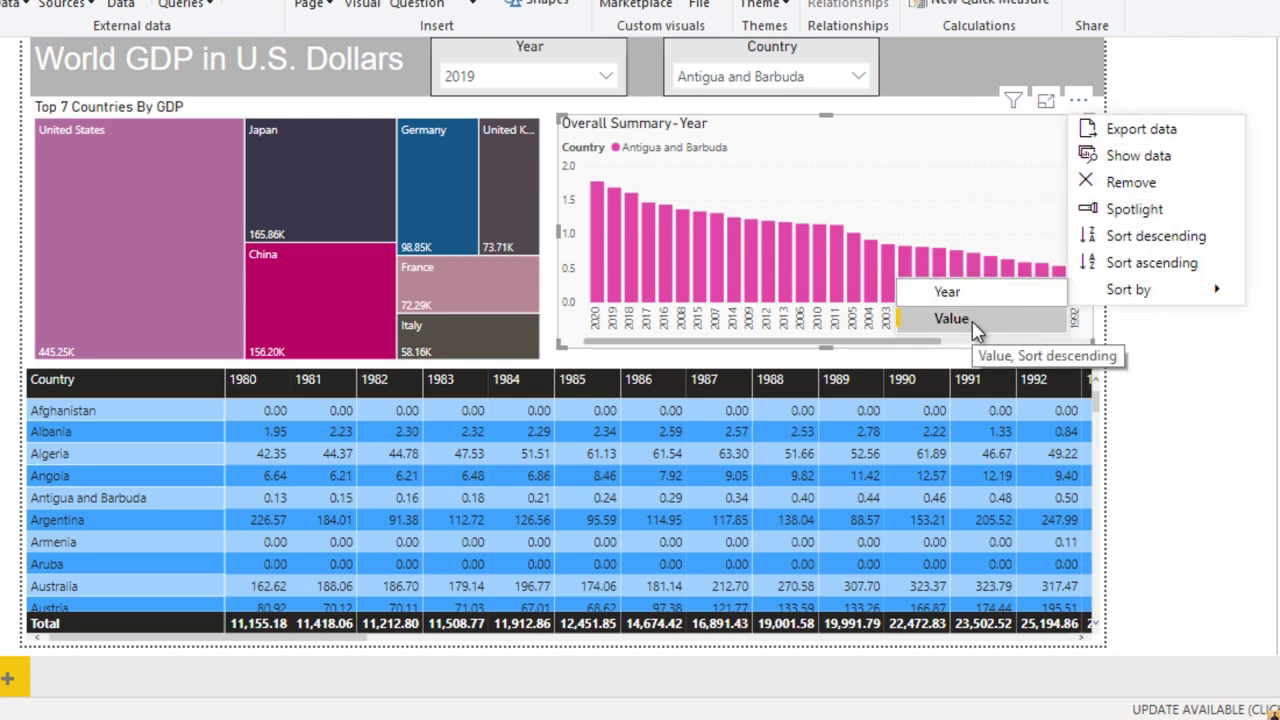
left_click(947, 292)
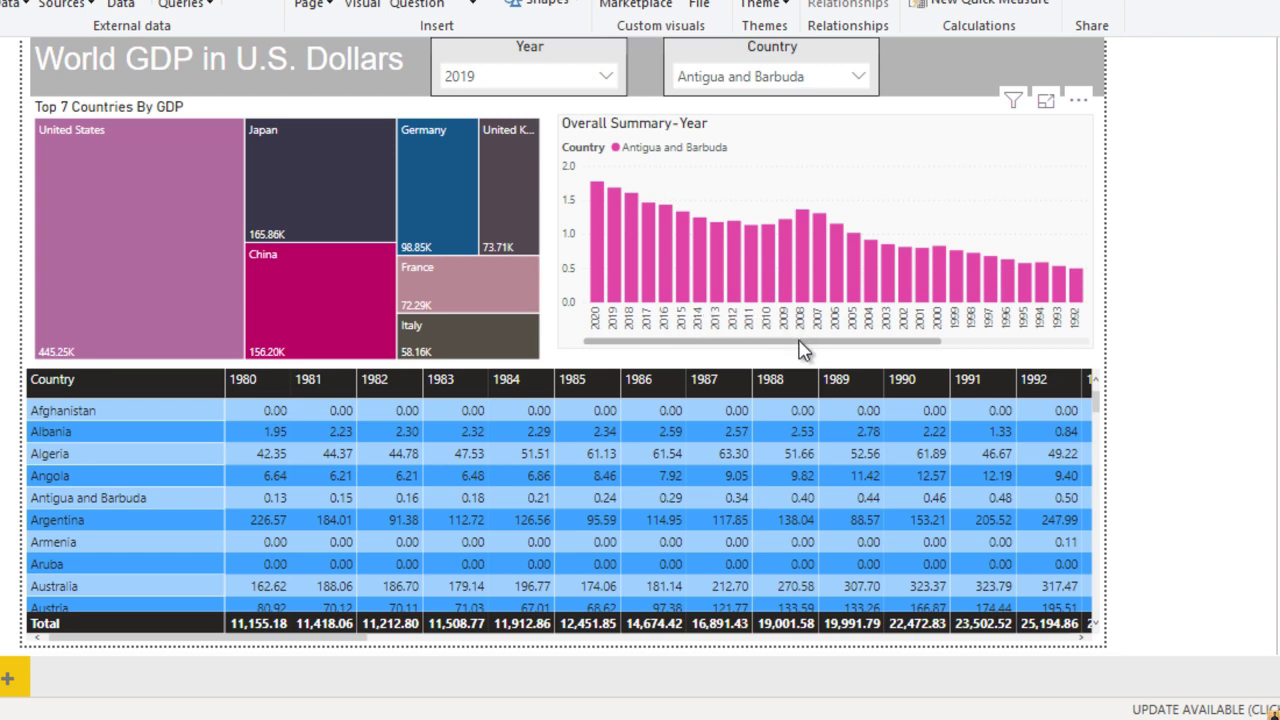
scroll(800, 350, "down", 1)
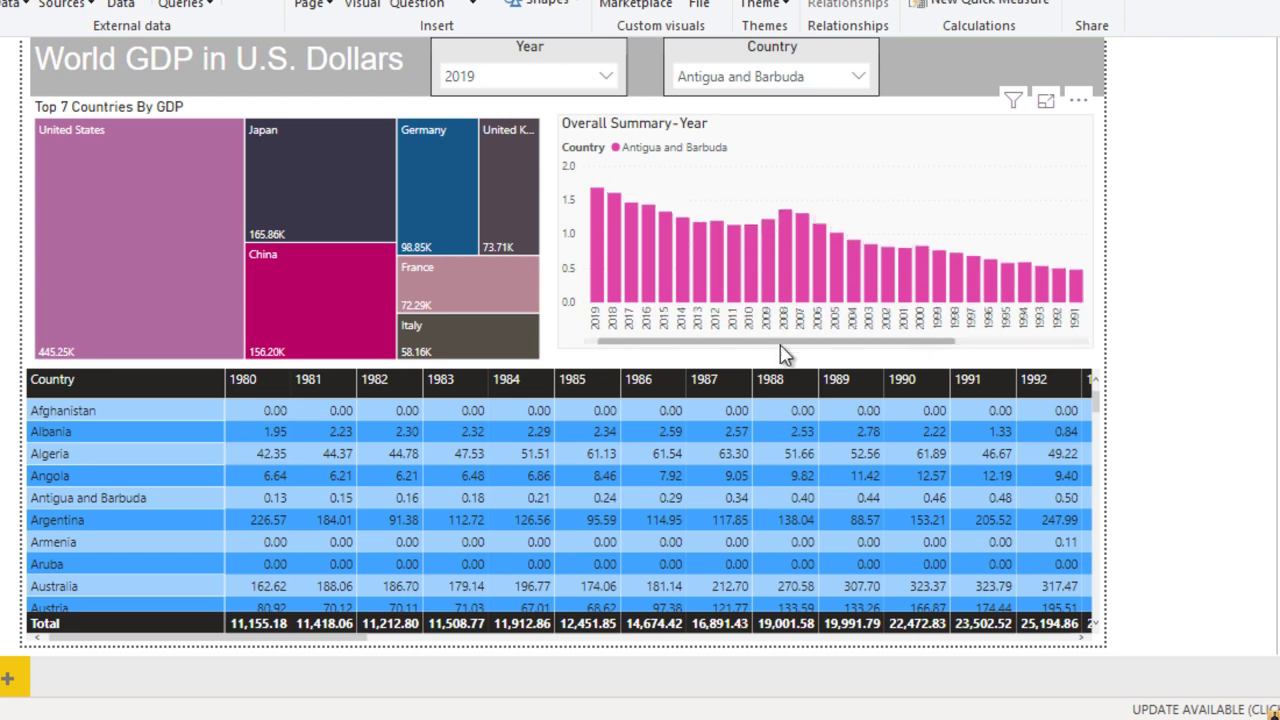
scroll(643, 357, "up", 1)
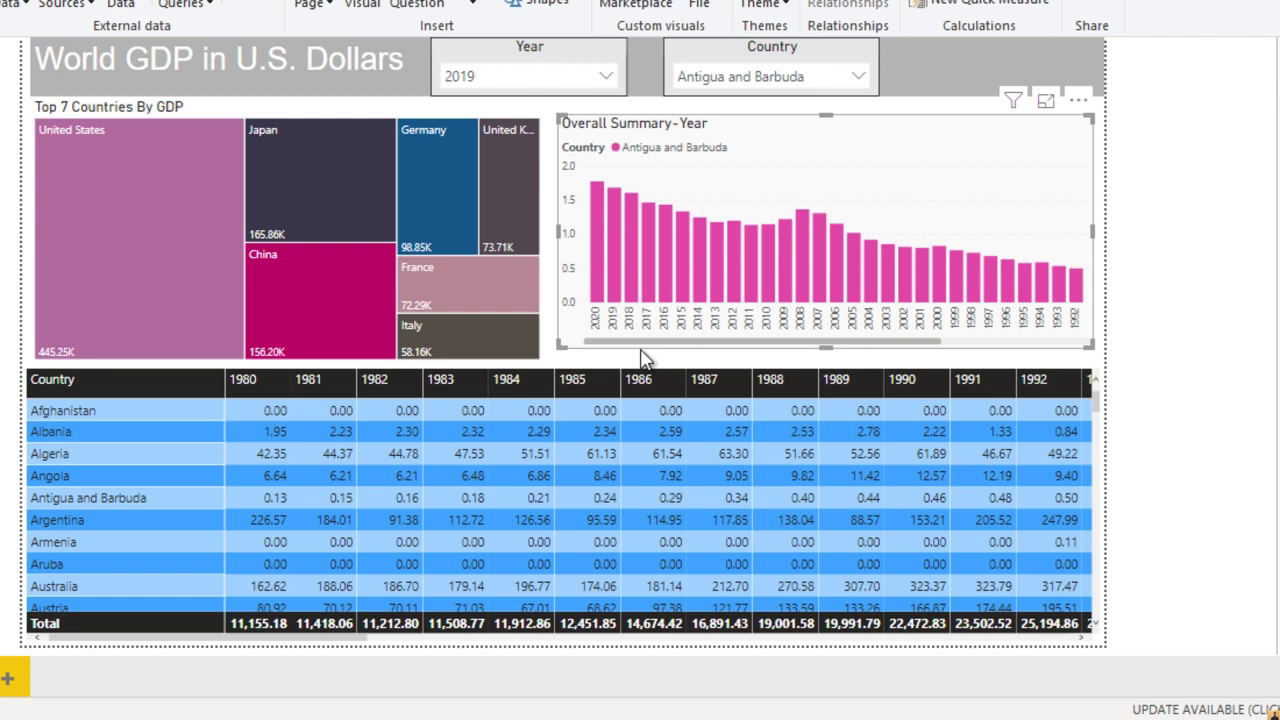
Set the Country slicer to India
left_click(815, 80)
left_click_drag(870, 108, 873, 252)
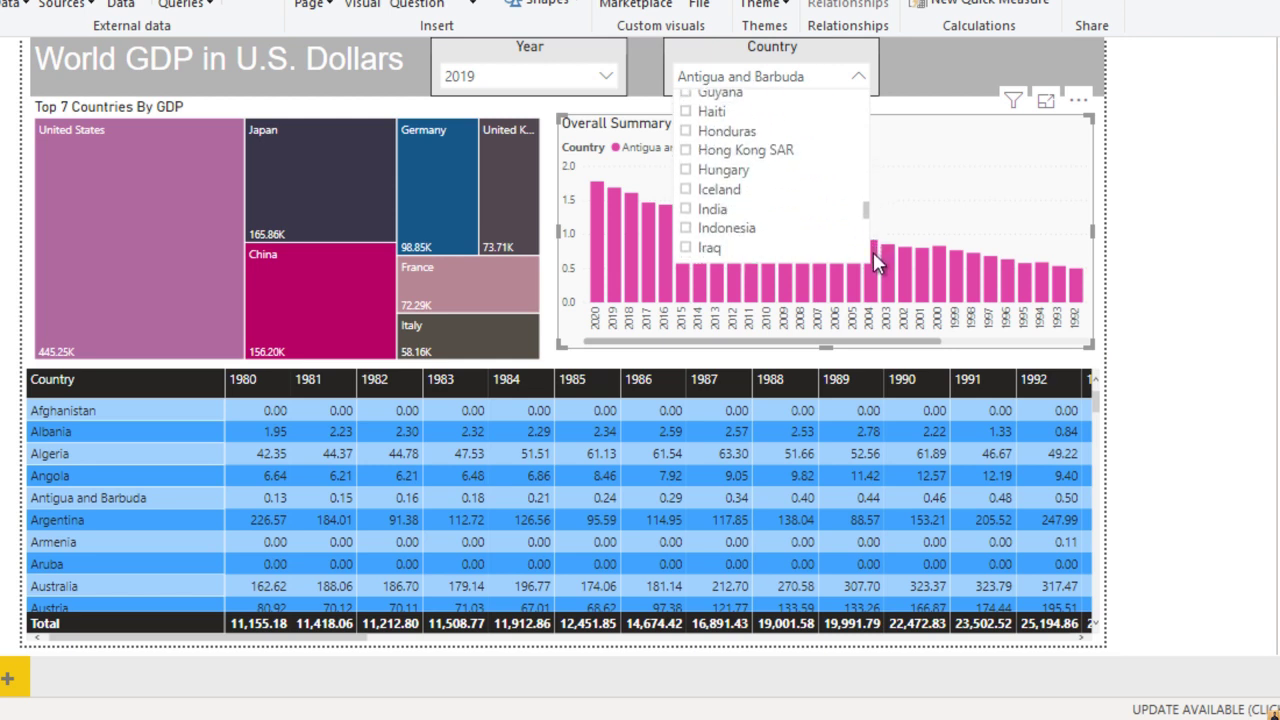
left_click(716, 192)
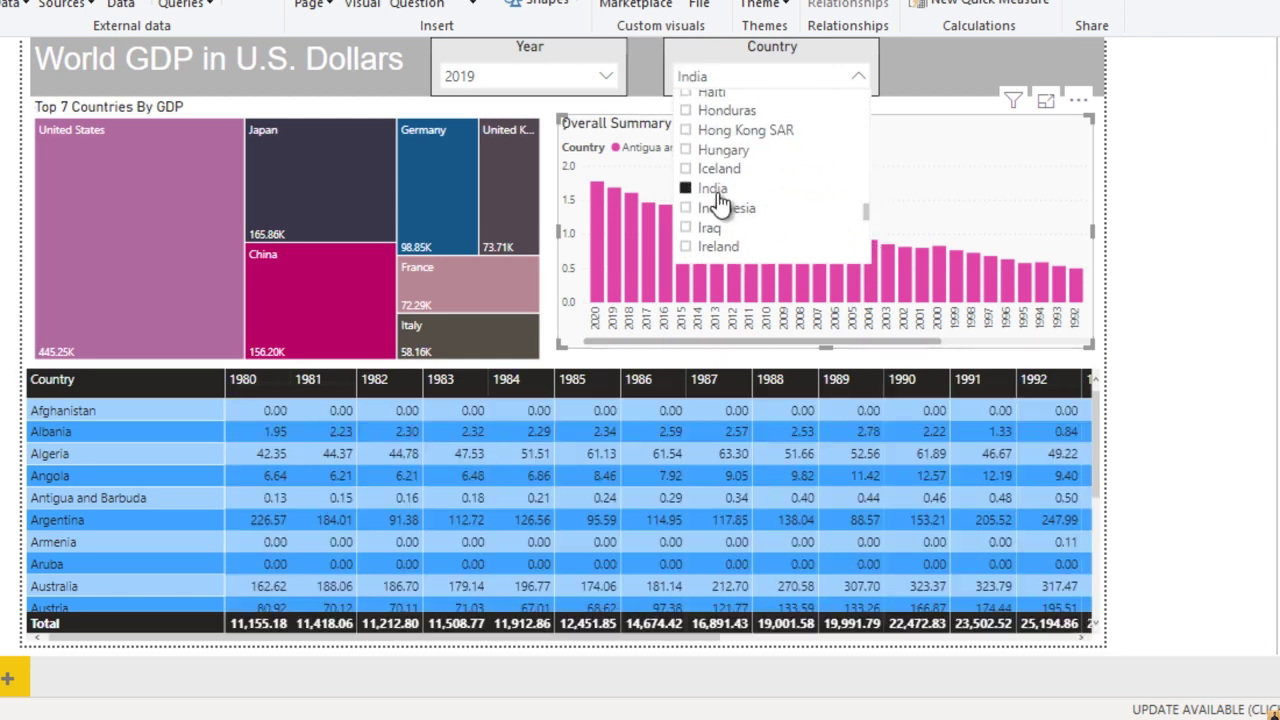
left_click(1123, 166)
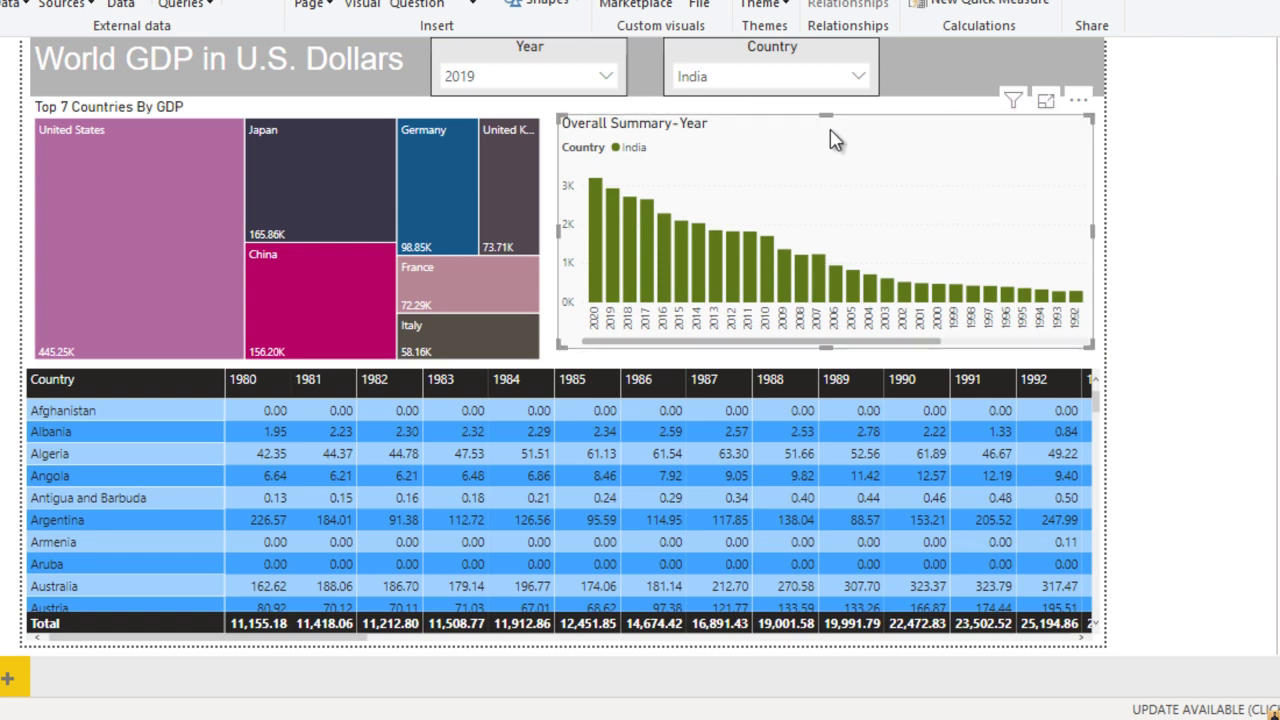
Move the column chart down toward the matrix, extend it up to the title band and widen it to the page's right edge
left_click_drag(826, 115, 829, 100)
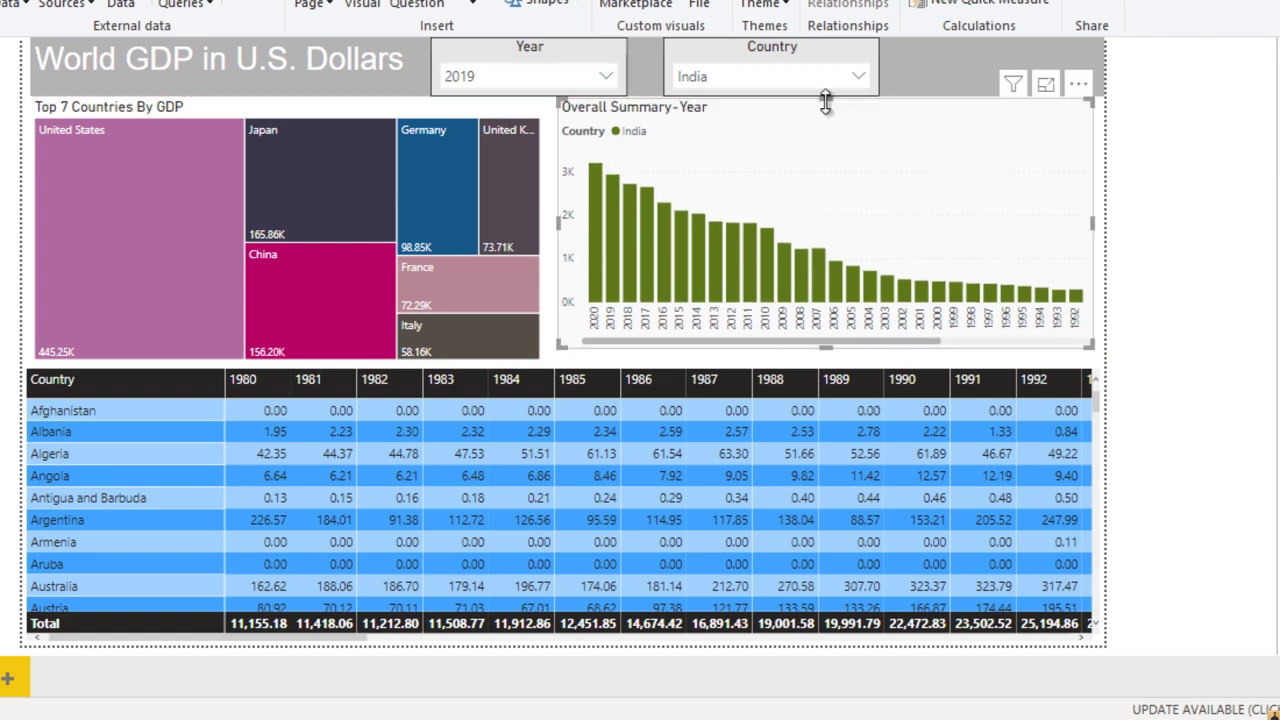
left_click(340, 115)
left_click(777, 129)
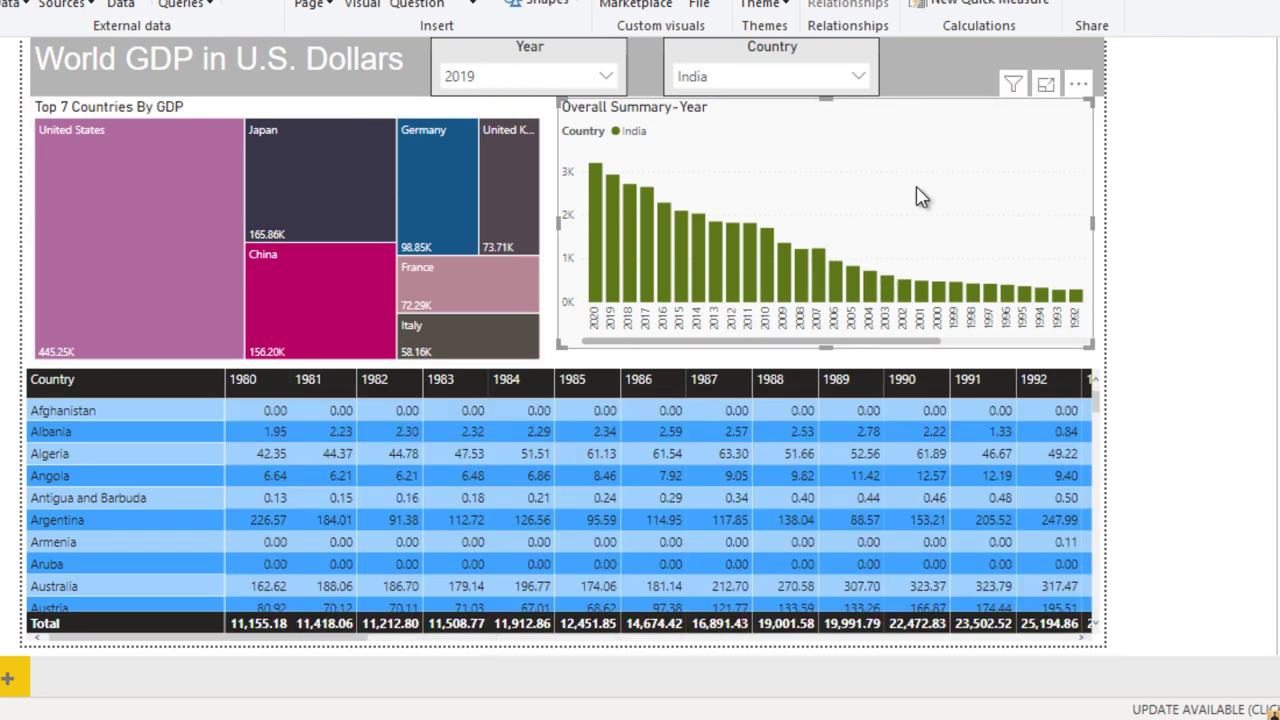
left_click_drag(921, 203, 918, 209)
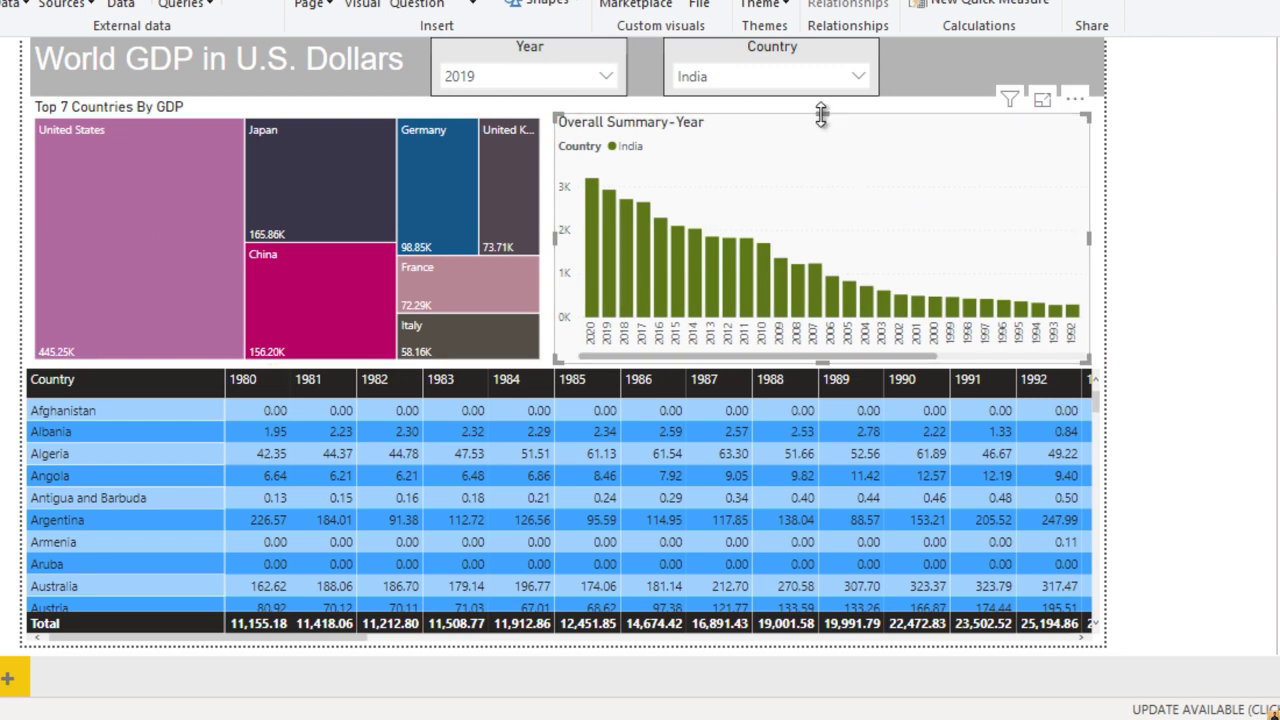
left_click_drag(821, 115, 823, 106)
left_click_drag(1088, 233, 1106, 243)
left_click(1157, 231)
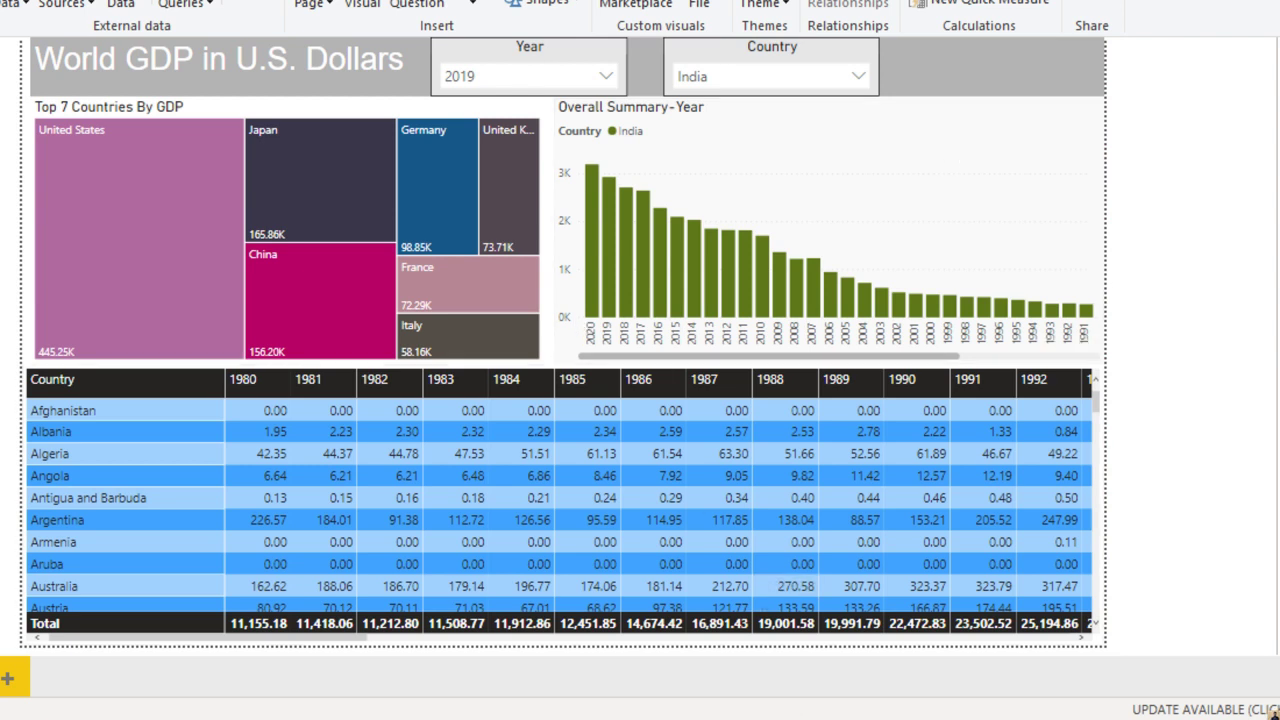
Switch to the finished SSU_GDP_Project report to compare its layout and date display, and return to the untitled report
mouse_move(740, 716)
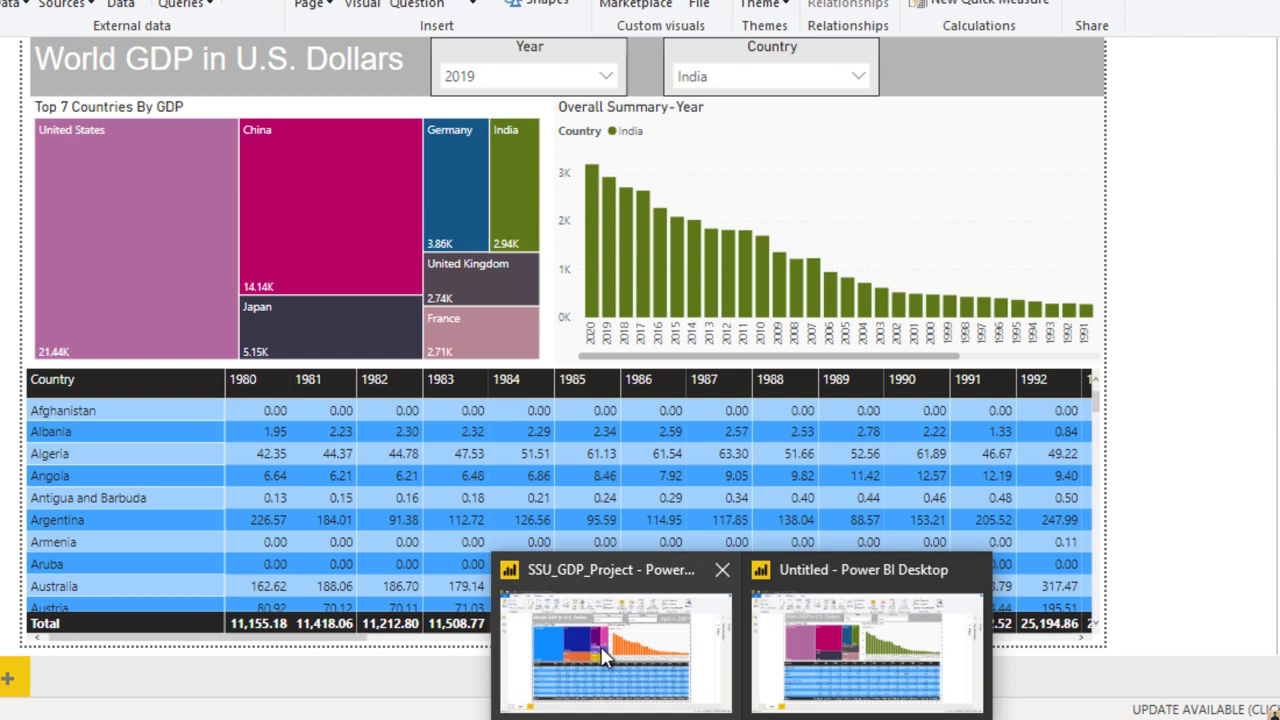
left_click(603, 655)
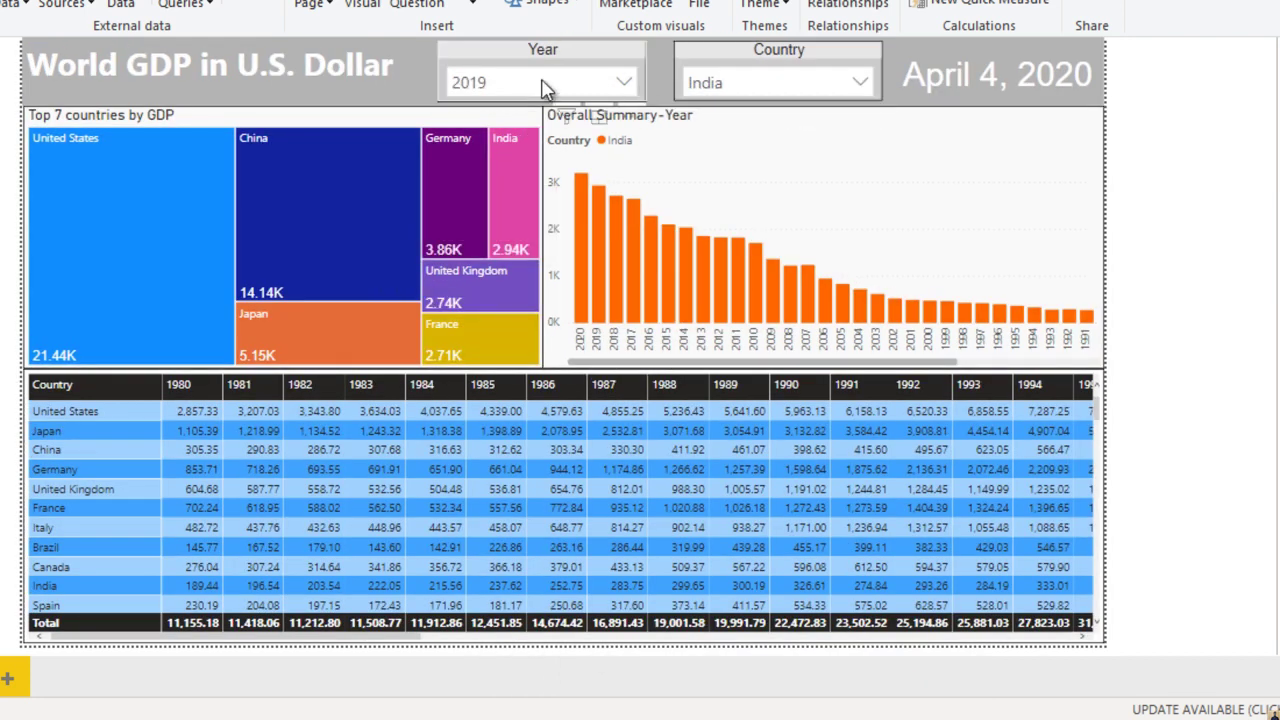
mouse_move(119, 283)
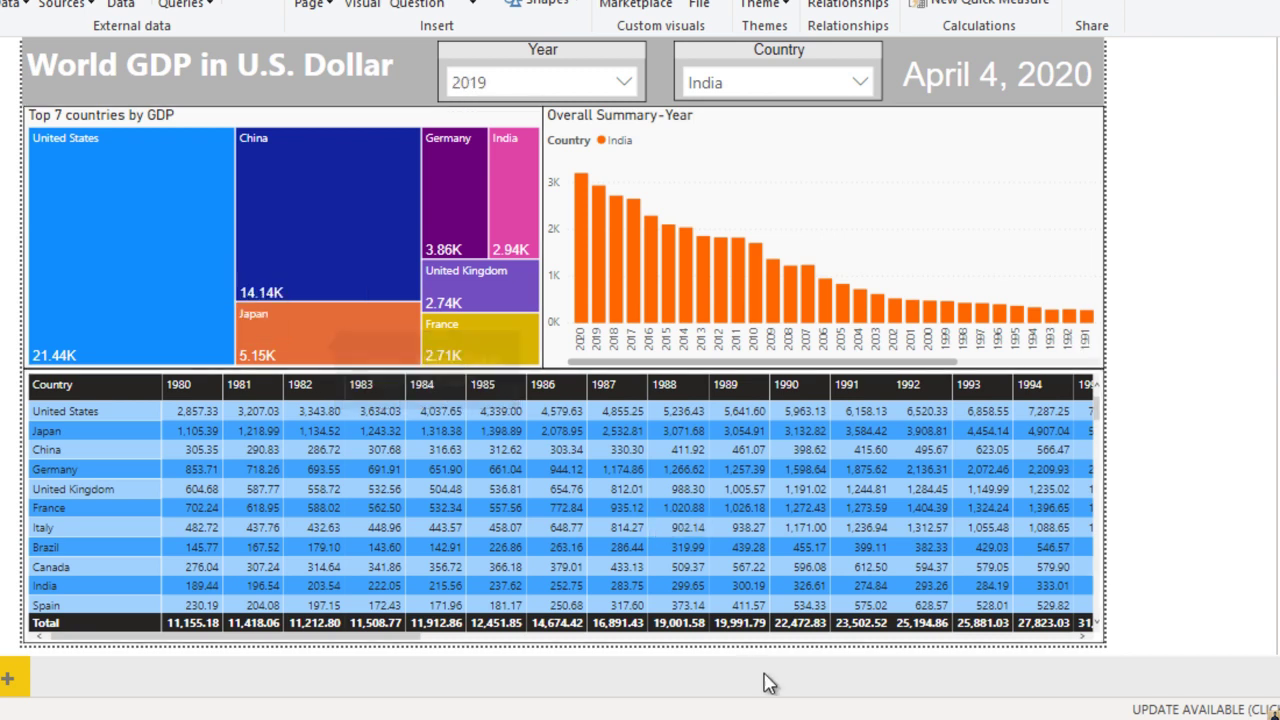
mouse_move(744, 718)
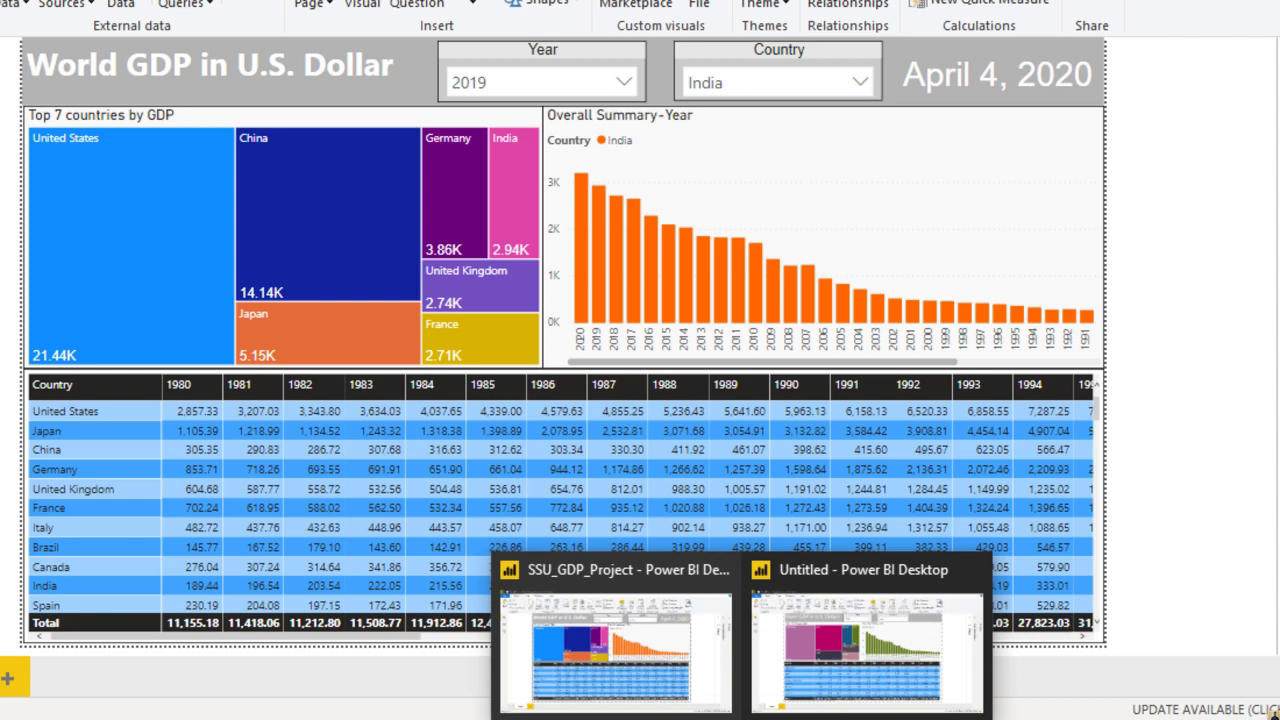
left_click(806, 684)
mouse_move(159, 238)
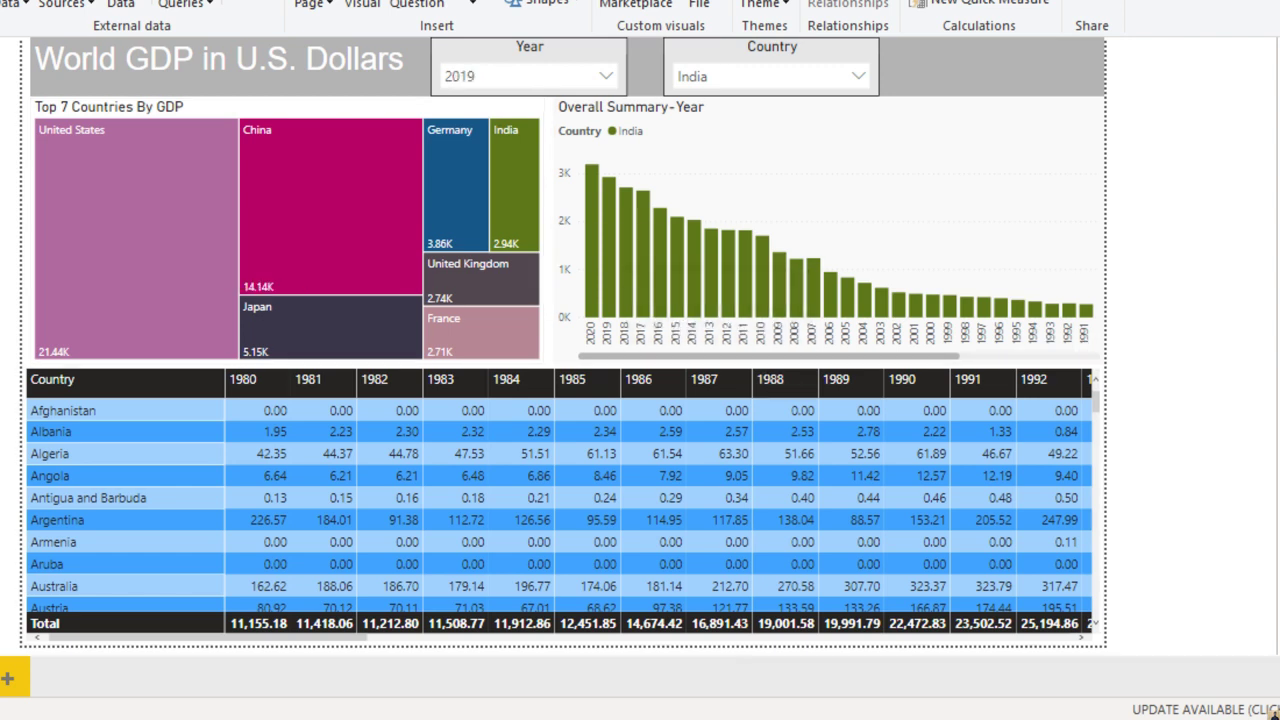
mouse_move(766, 714)
left_click(615, 650)
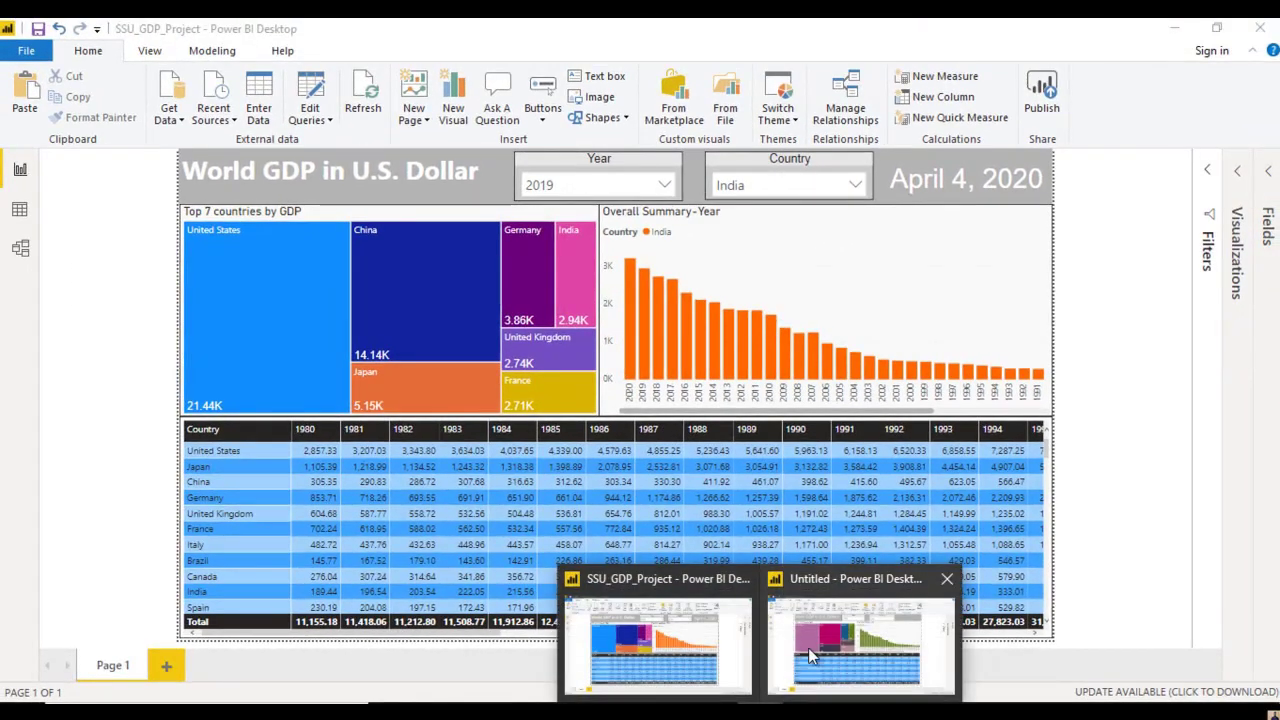
left_click(811, 655)
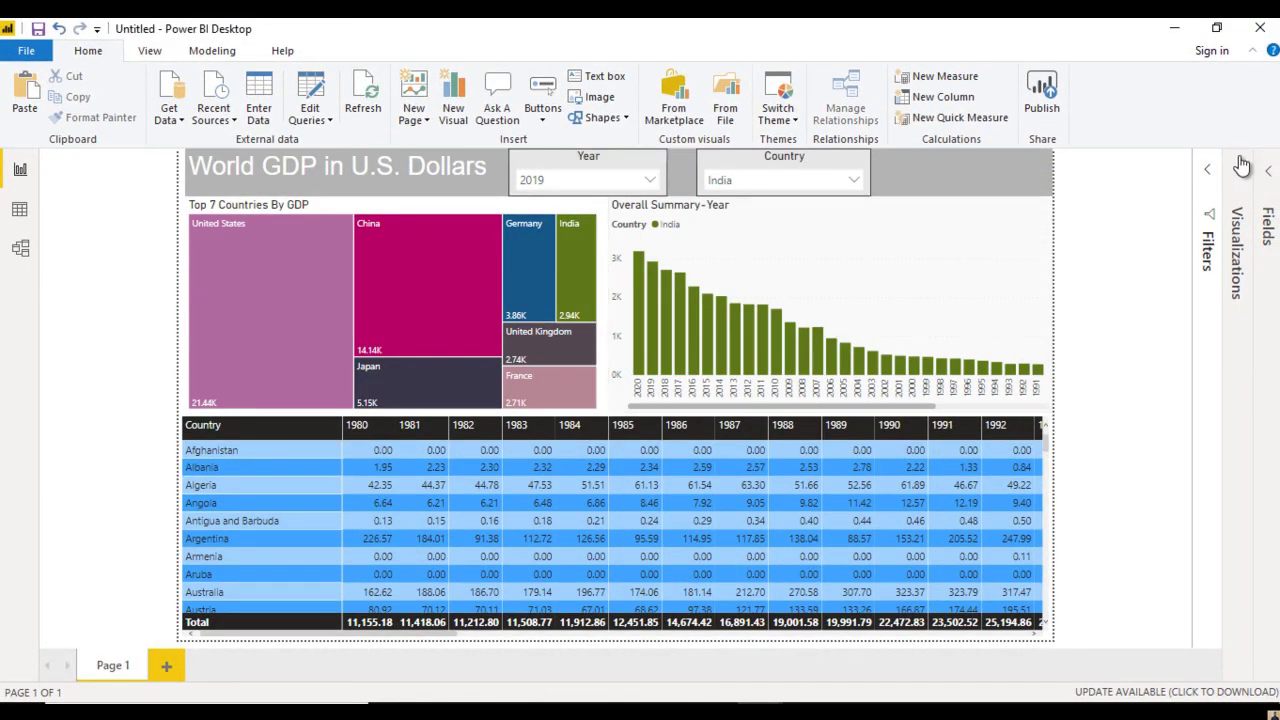
Create a new measure in Table 1 and name it Today_dt
left_click(1270, 176)
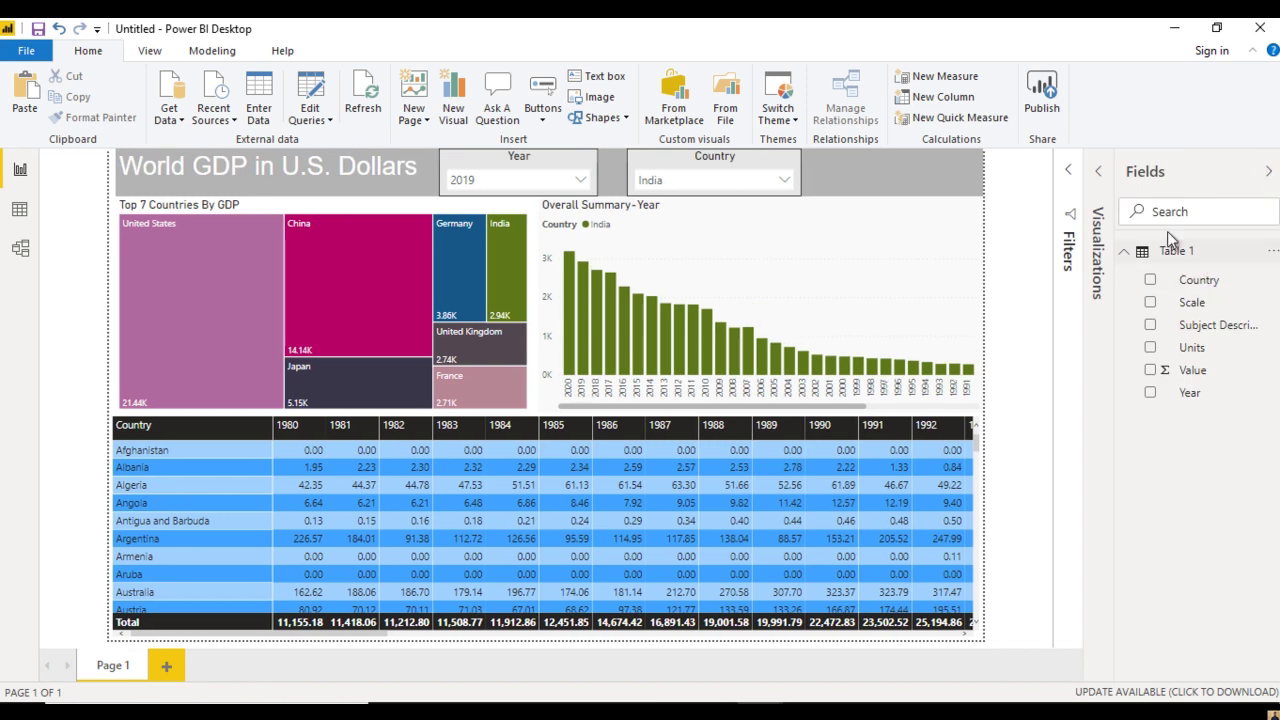
left_click(1178, 255)
left_click(1176, 253)
left_click(226, 50)
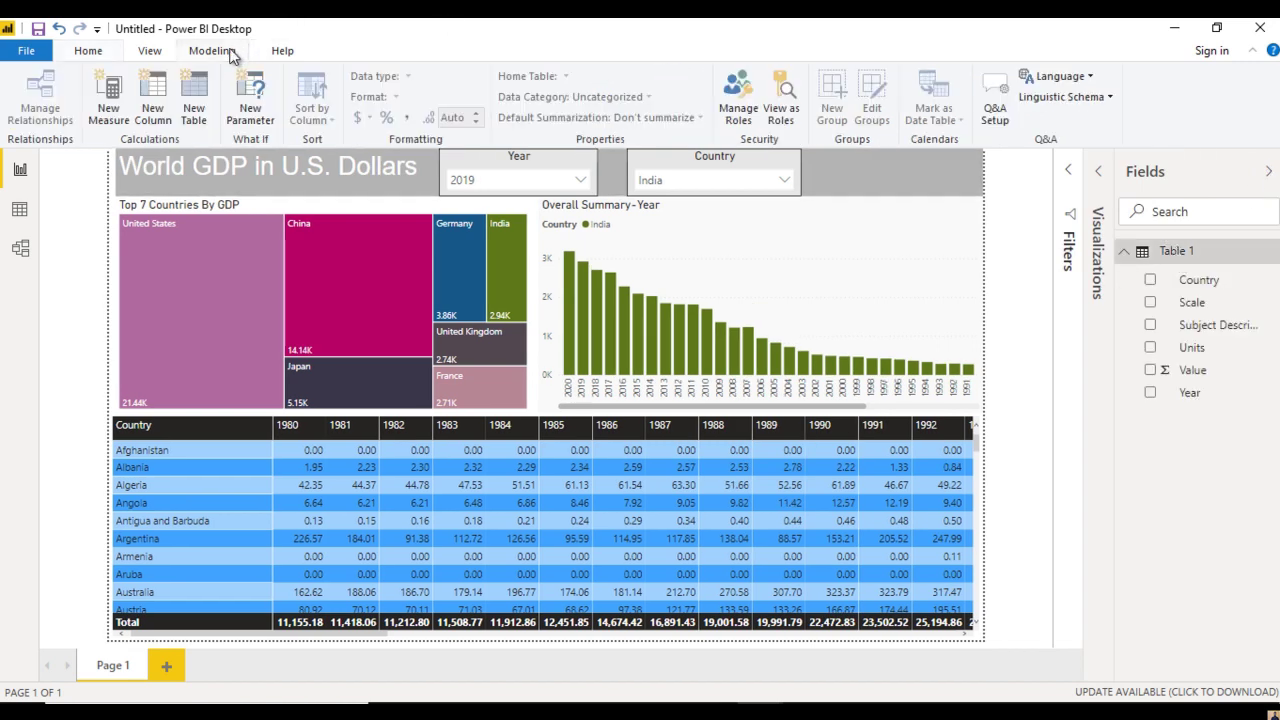
left_click(109, 96)
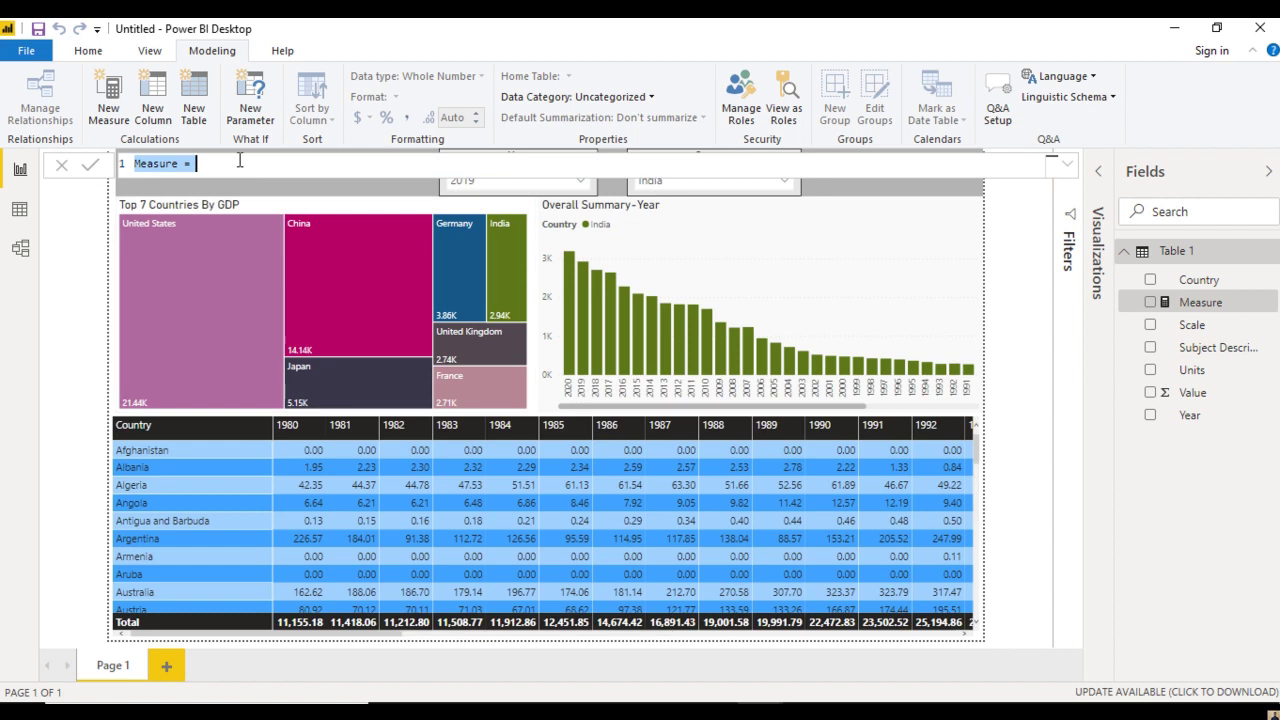
left_click(240, 160)
key("ctrl+shift+Left")
type("Tod")
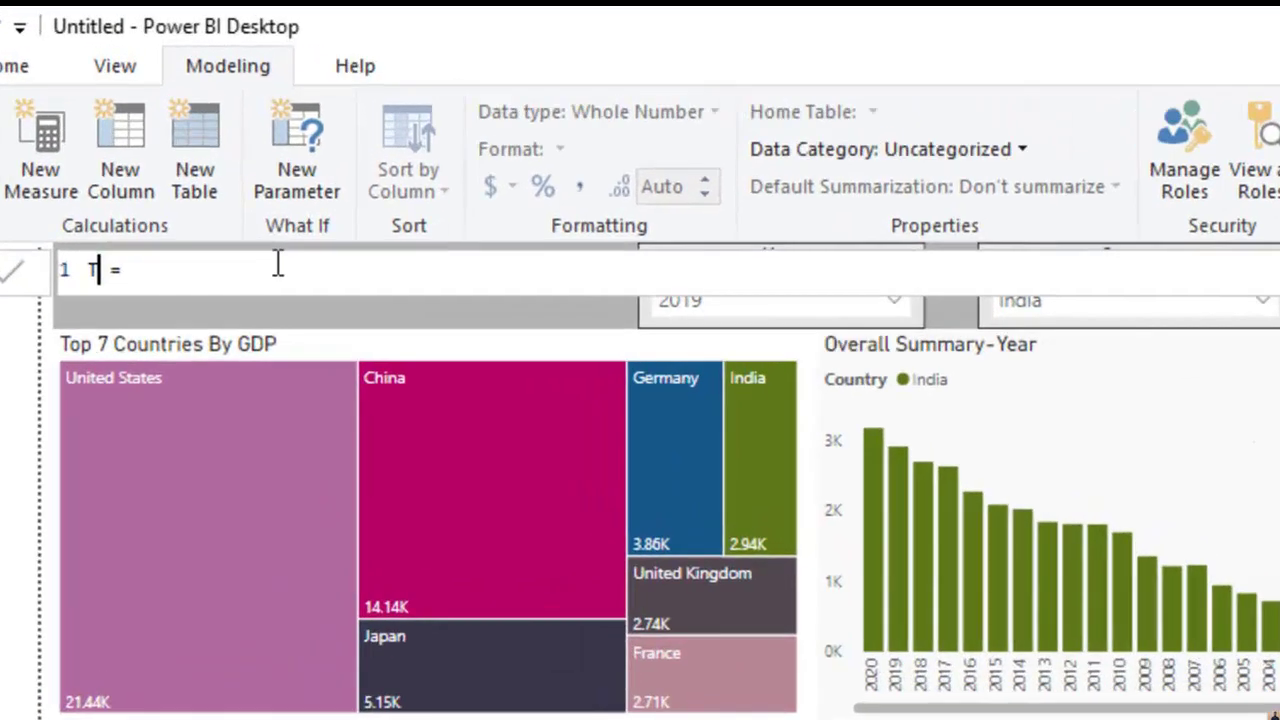
type("ay_")
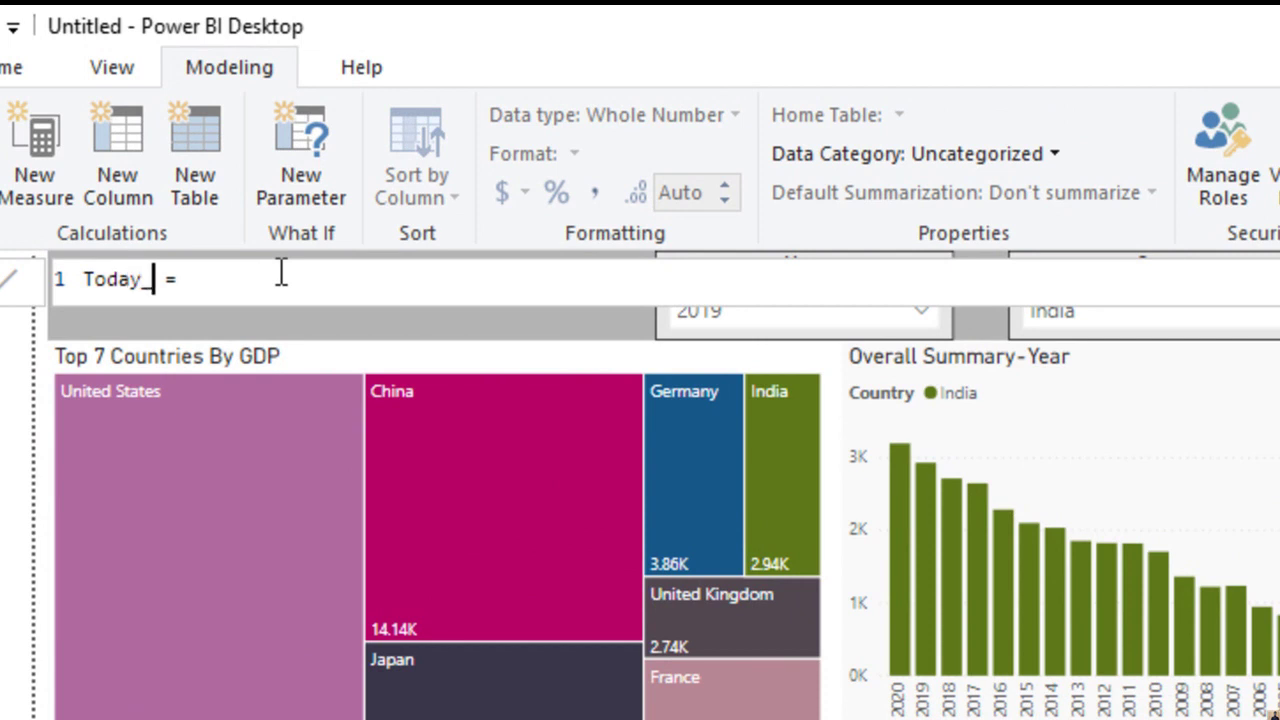
type("dt")
Define the Today_dt measure as TODAY() and commit the formula
key("Right")
type("to")
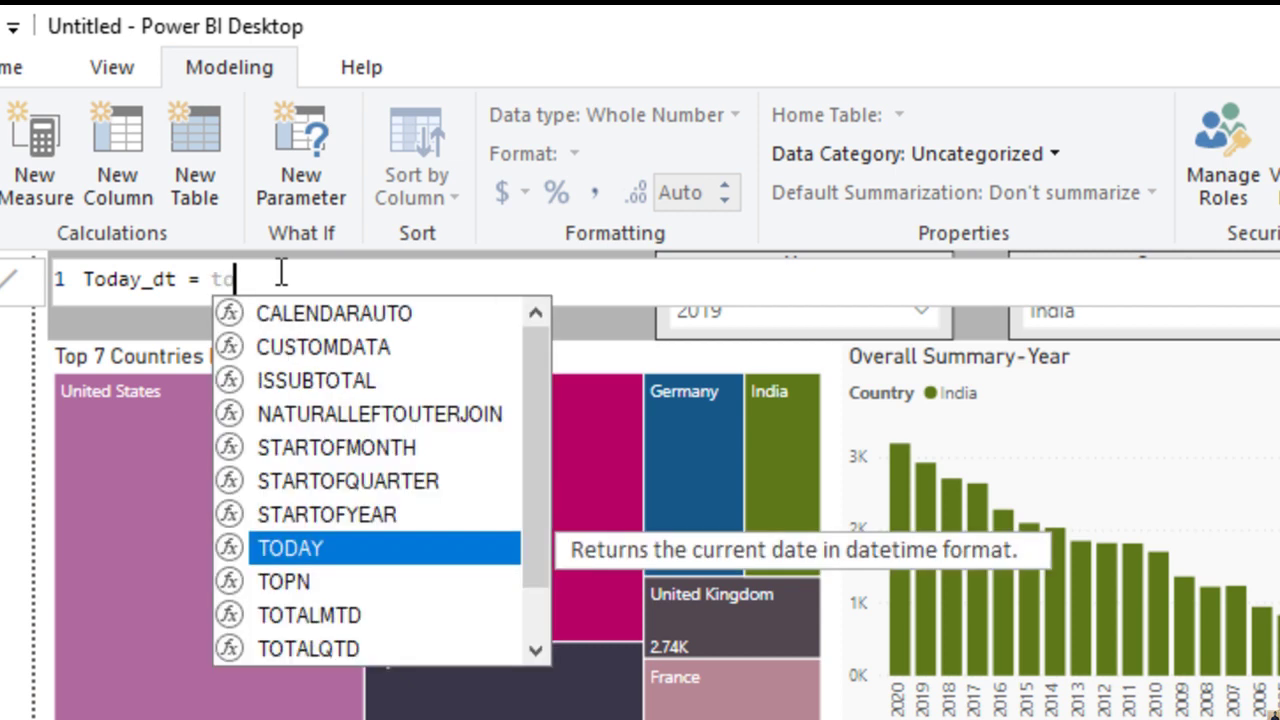
type("d")
key("Tab")
type(")")
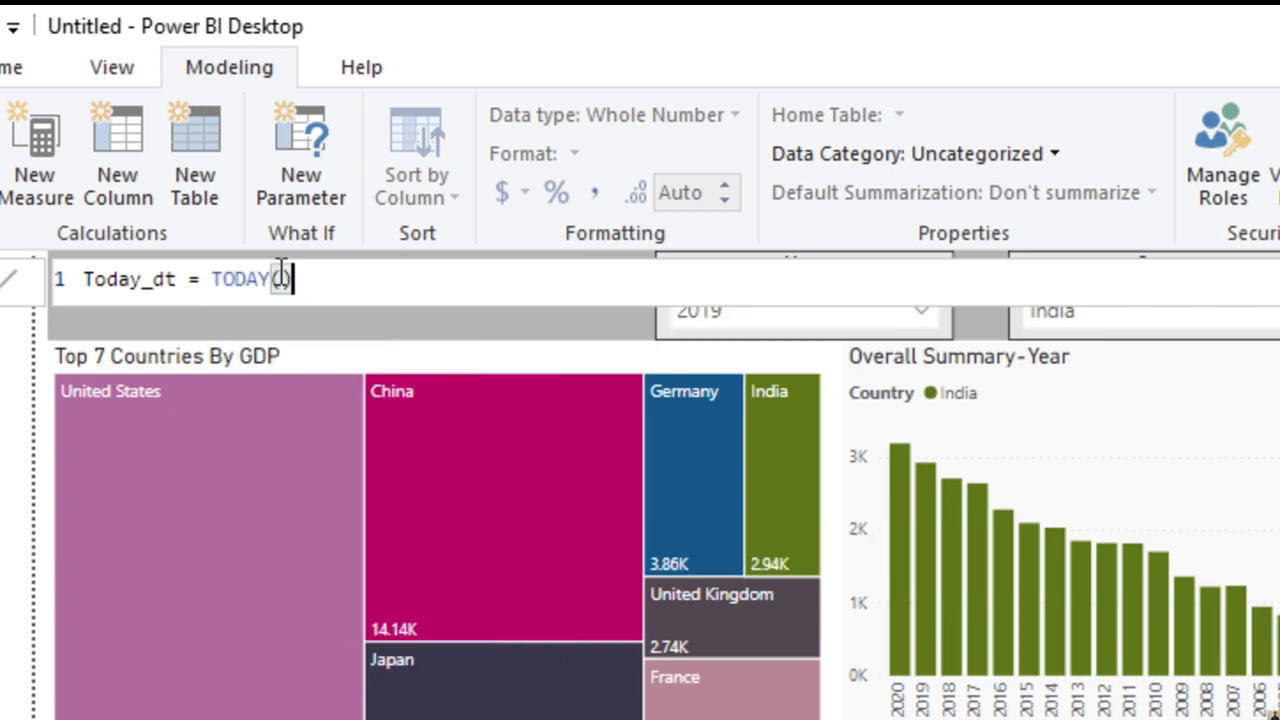
type("(")
key("BackSpace")
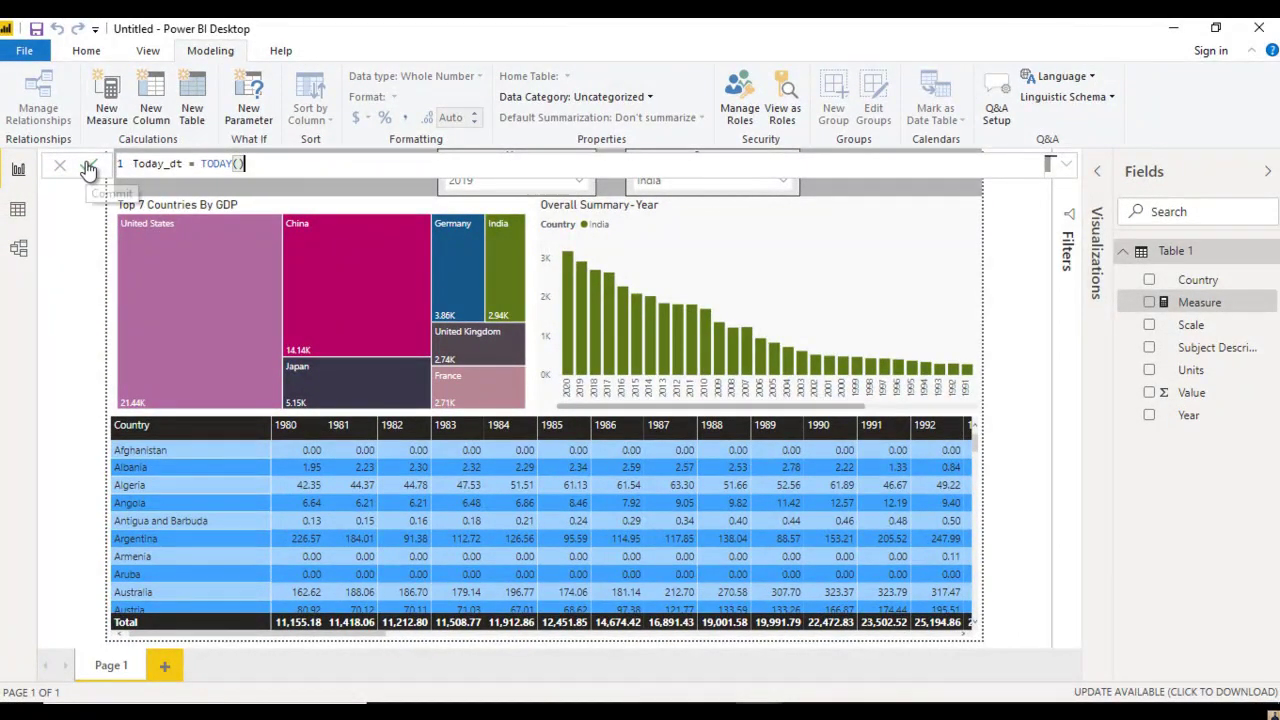
left_click(88, 167)
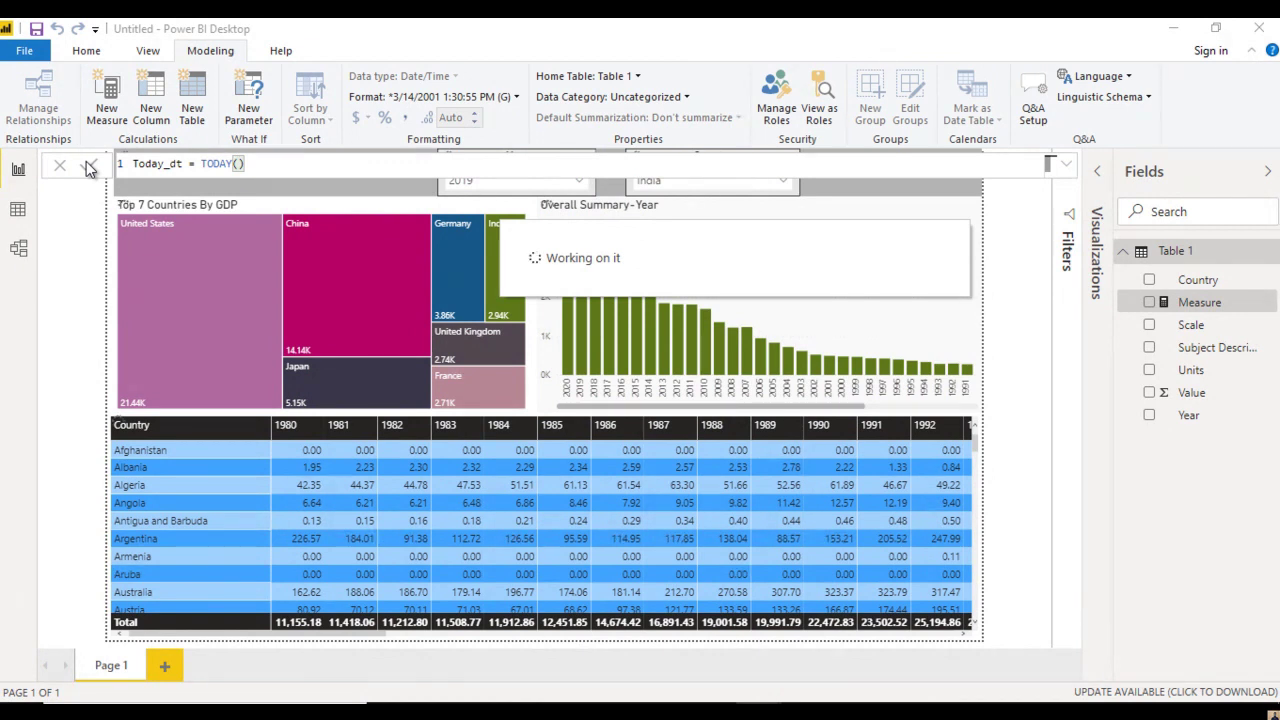
left_click(1033, 288)
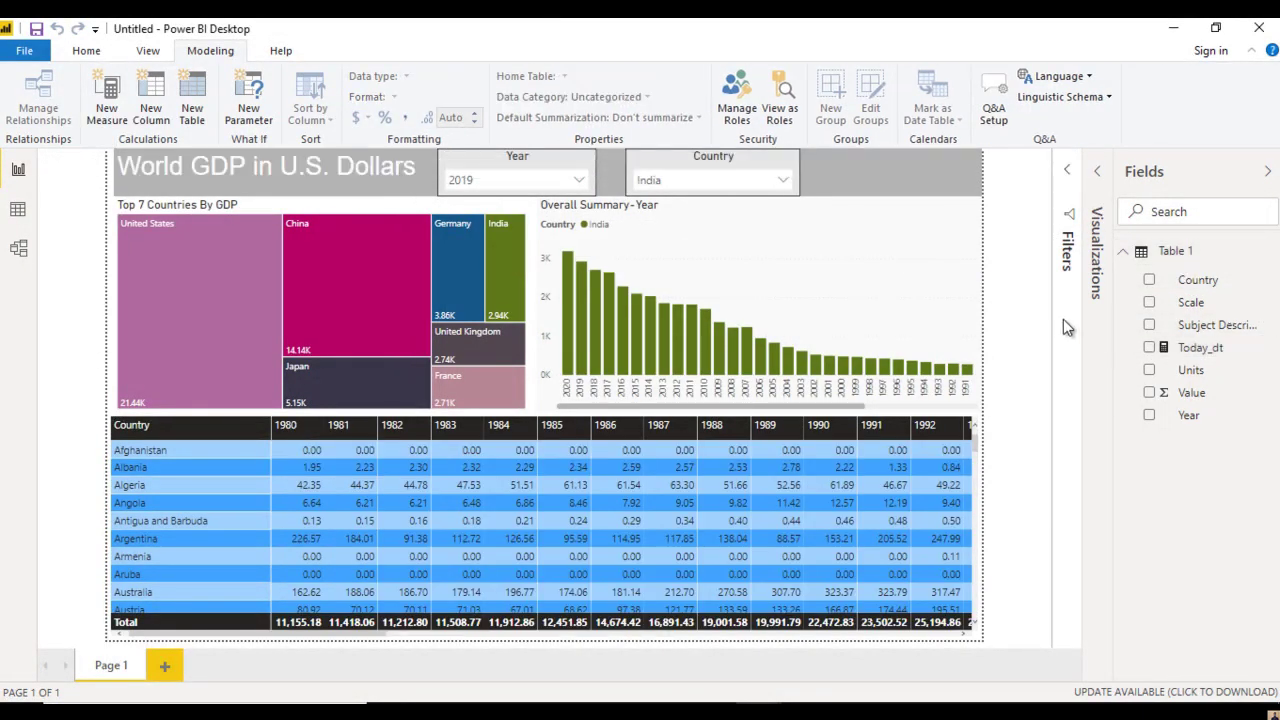
Add a card showing the Today_dt measure and fit it into the title band between the Country slicer and the page's right edge
left_click(1100, 173)
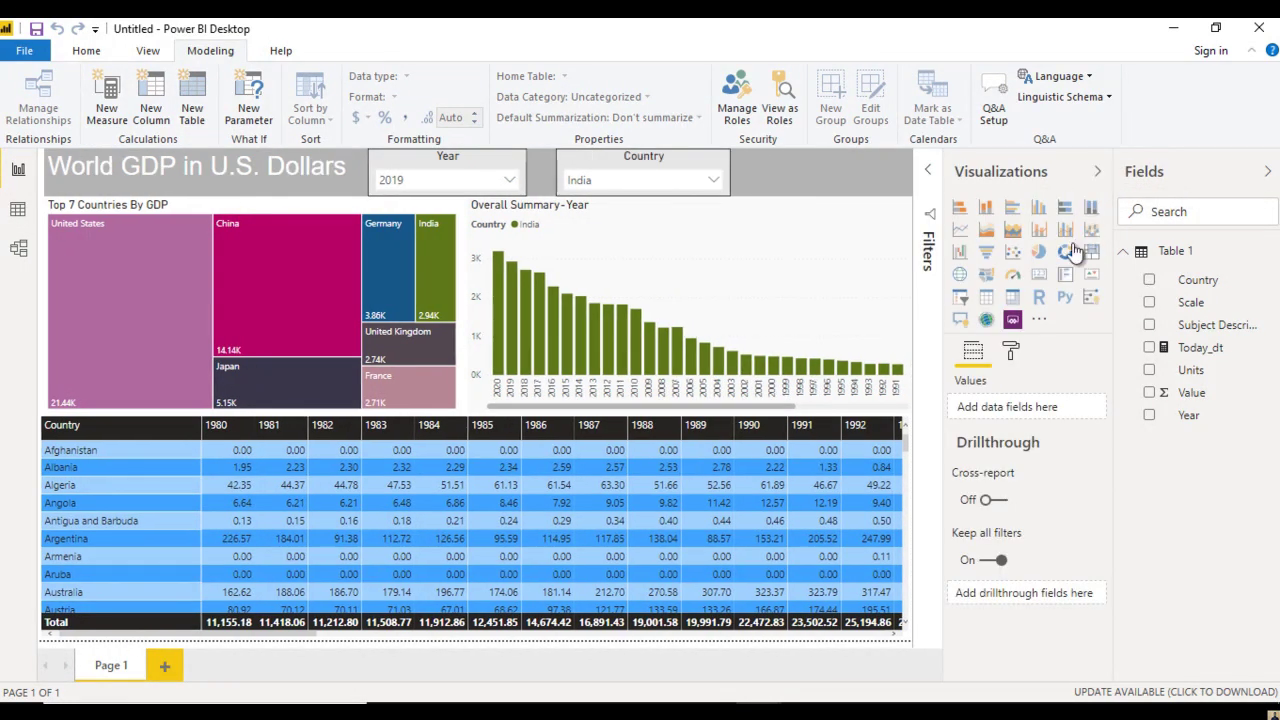
left_click(1043, 274)
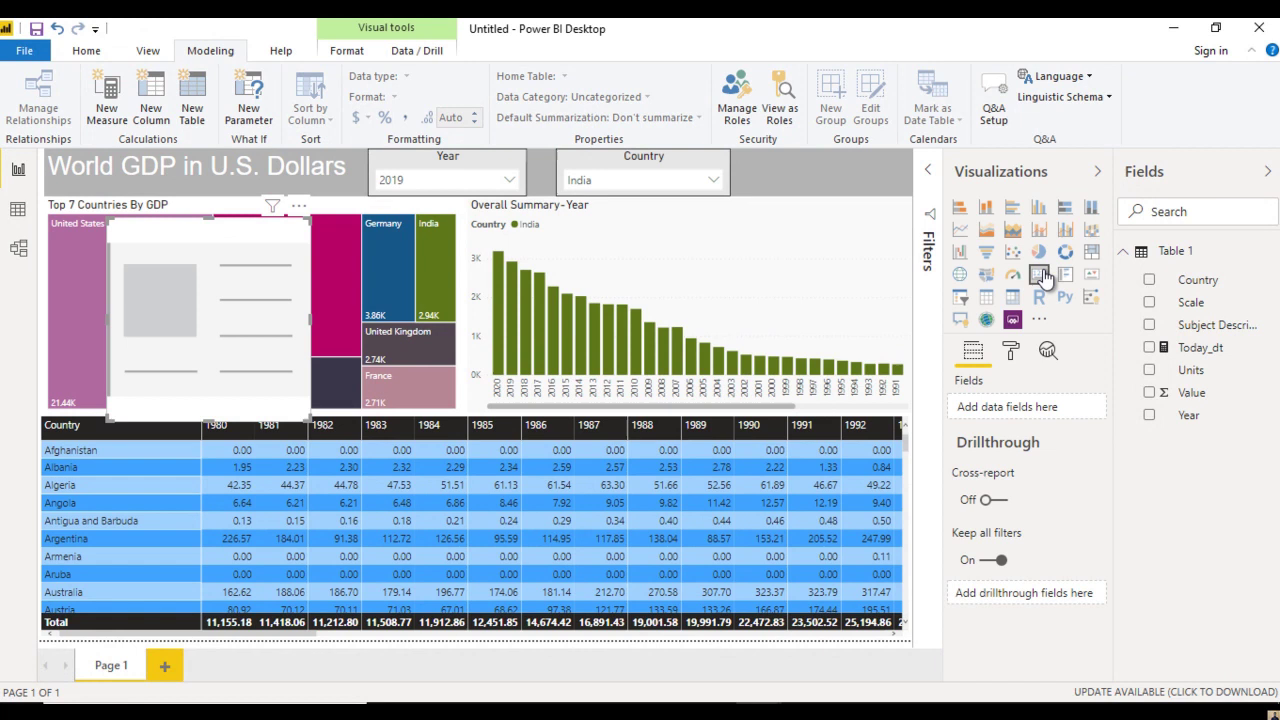
left_click(1099, 174)
left_click_drag(239, 294, 909, 224)
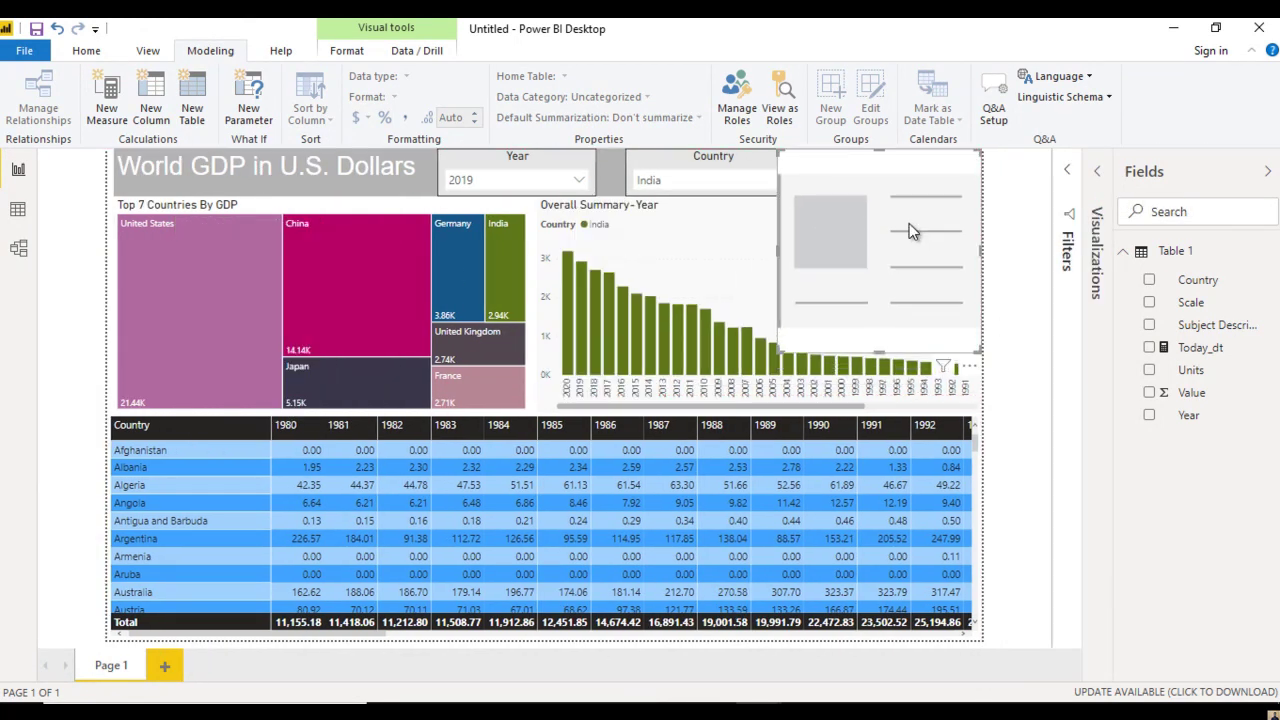
left_click_drag(879, 348, 873, 187)
left_click_drag(780, 167, 806, 167)
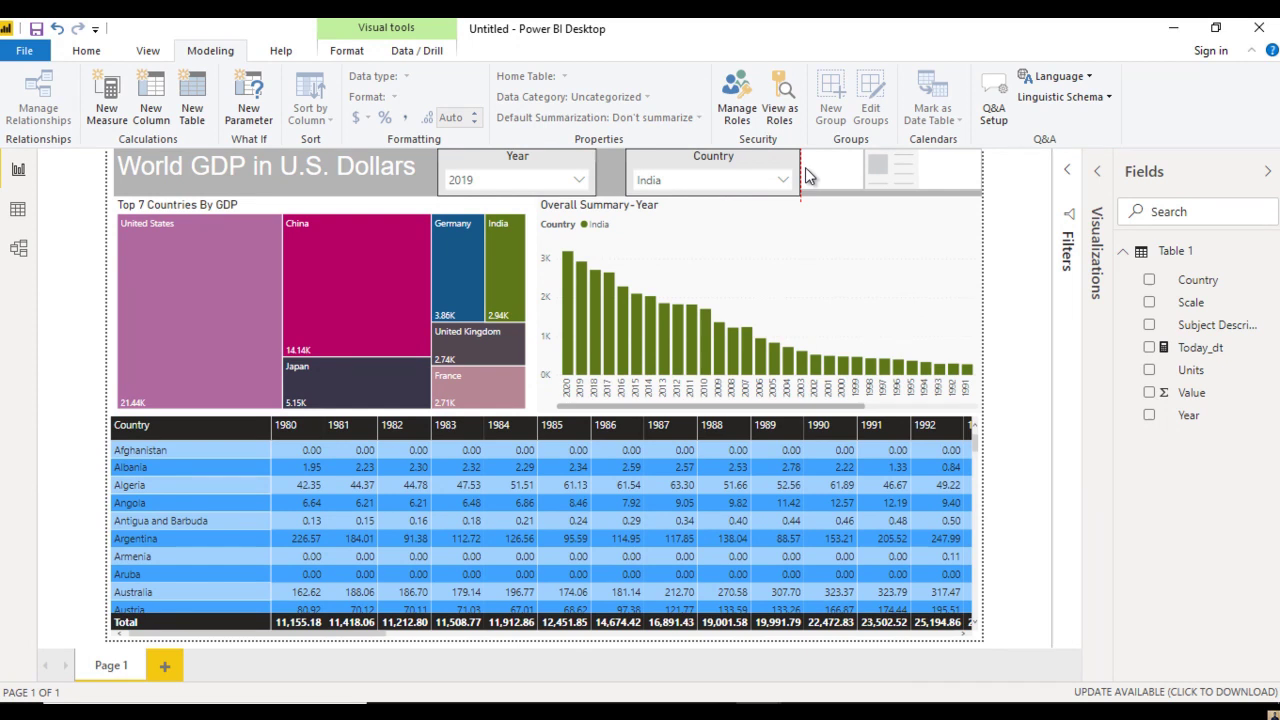
left_click(886, 172)
left_click_drag(897, 190, 902, 197)
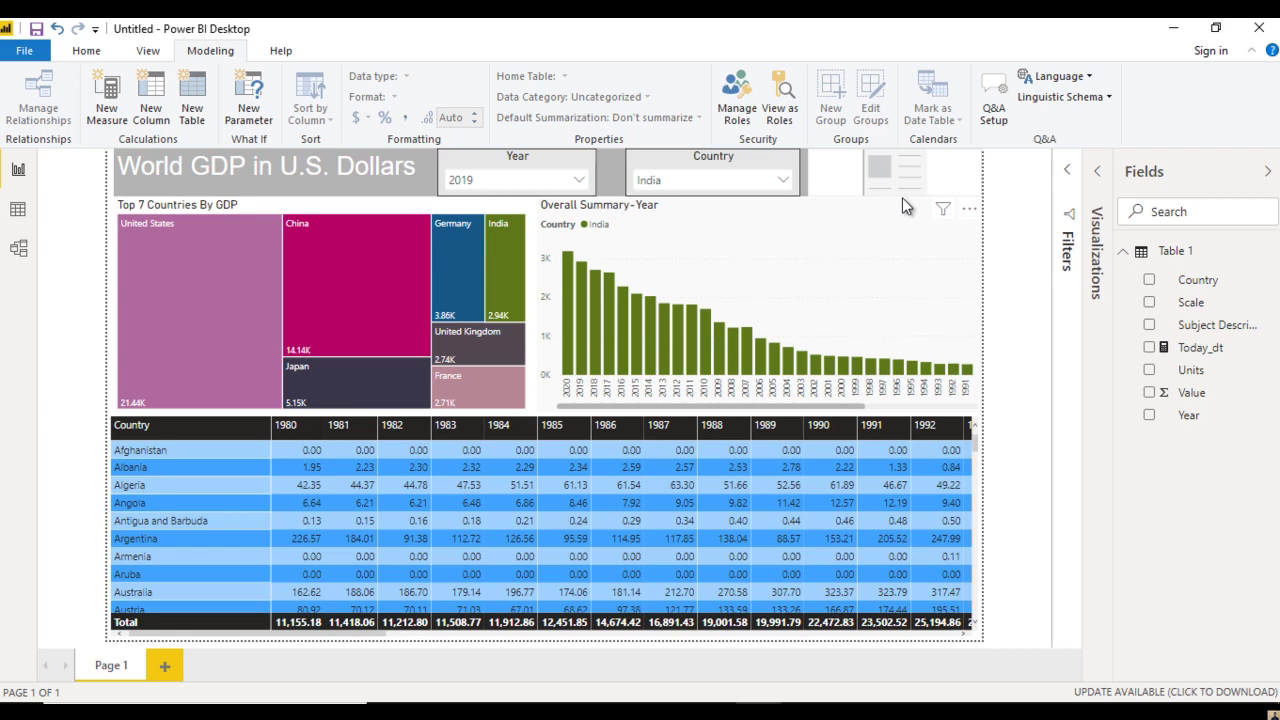
left_click(1100, 174)
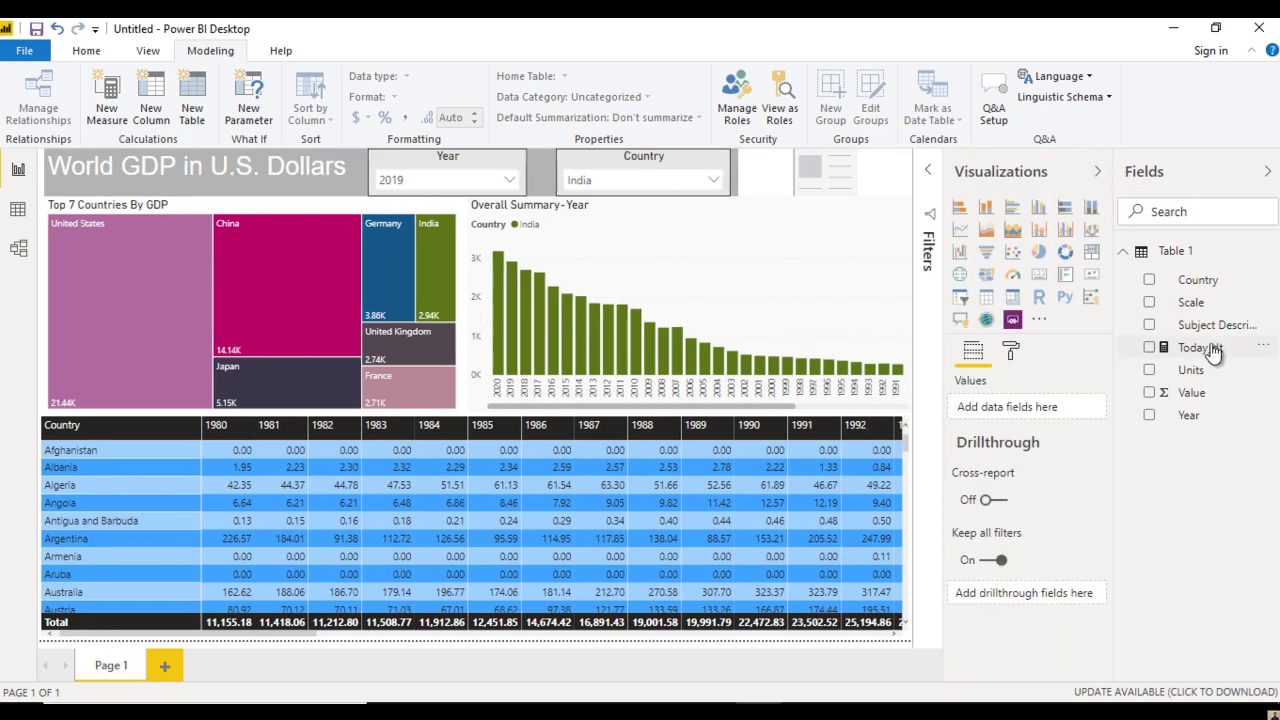
left_click_drag(1213, 352, 1045, 407)
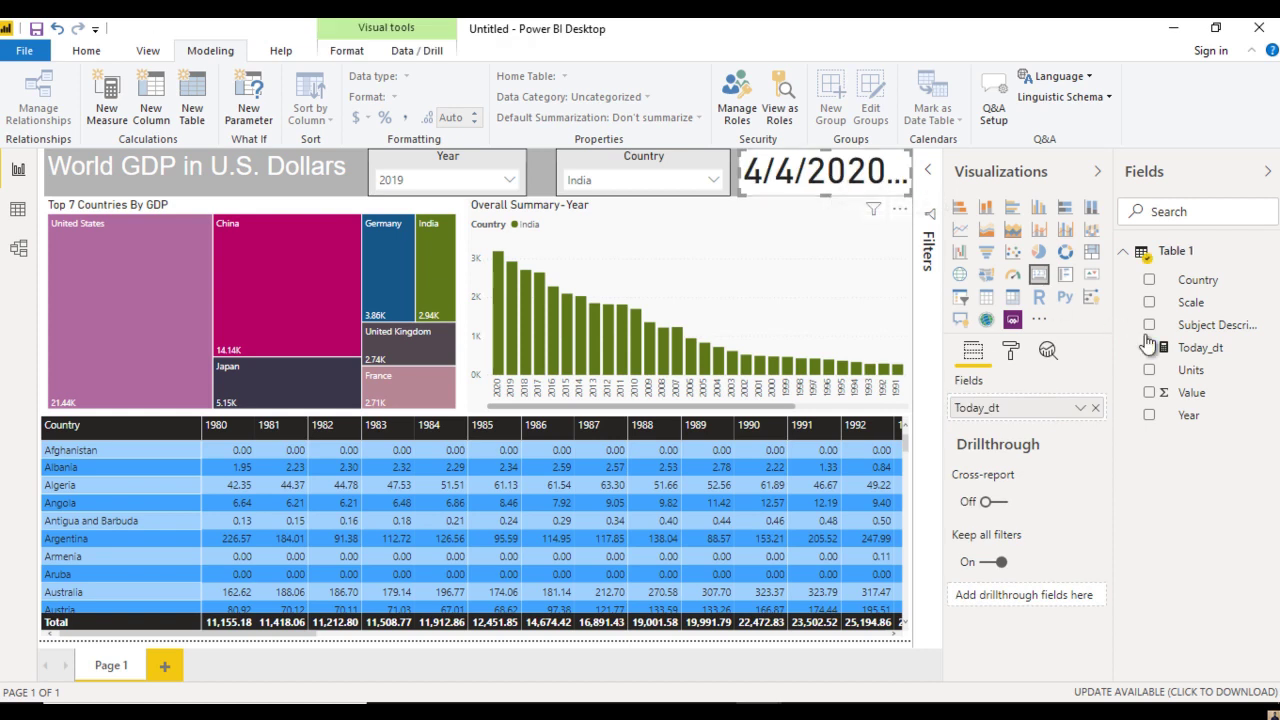
Format the Today_dt measure as a date showing only the full month name and day
left_click(1198, 347)
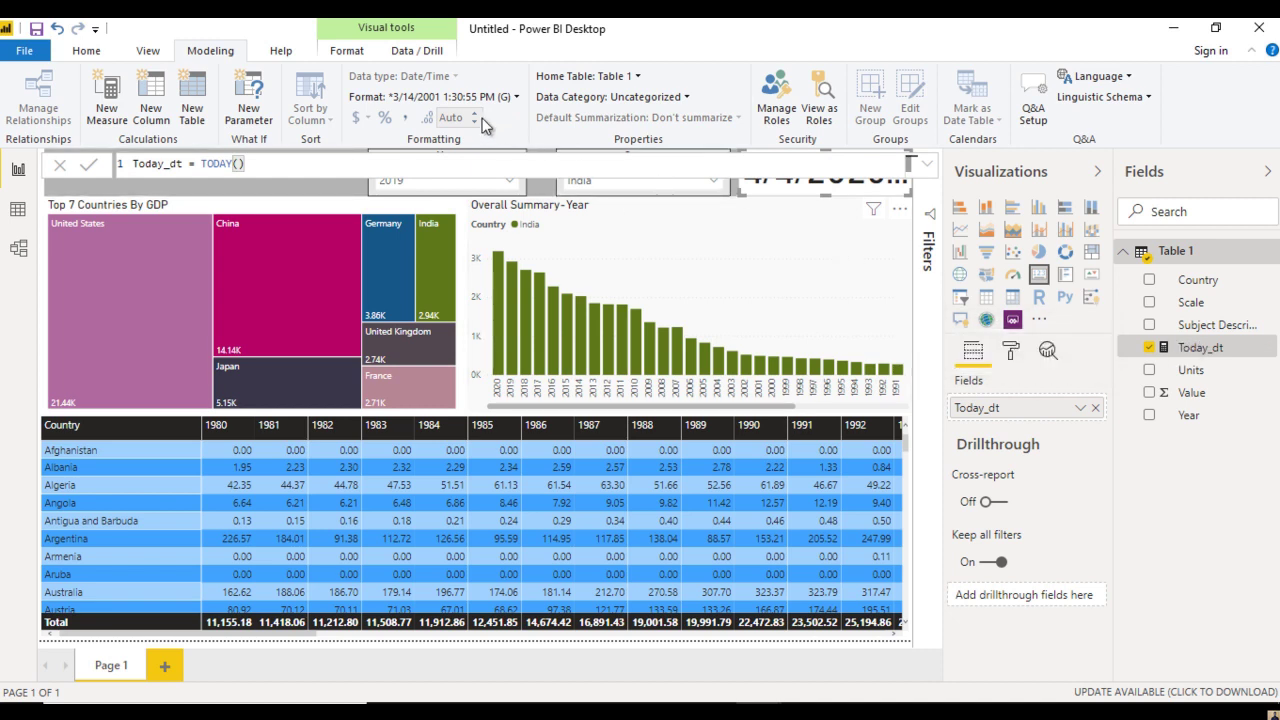
left_click(420, 97)
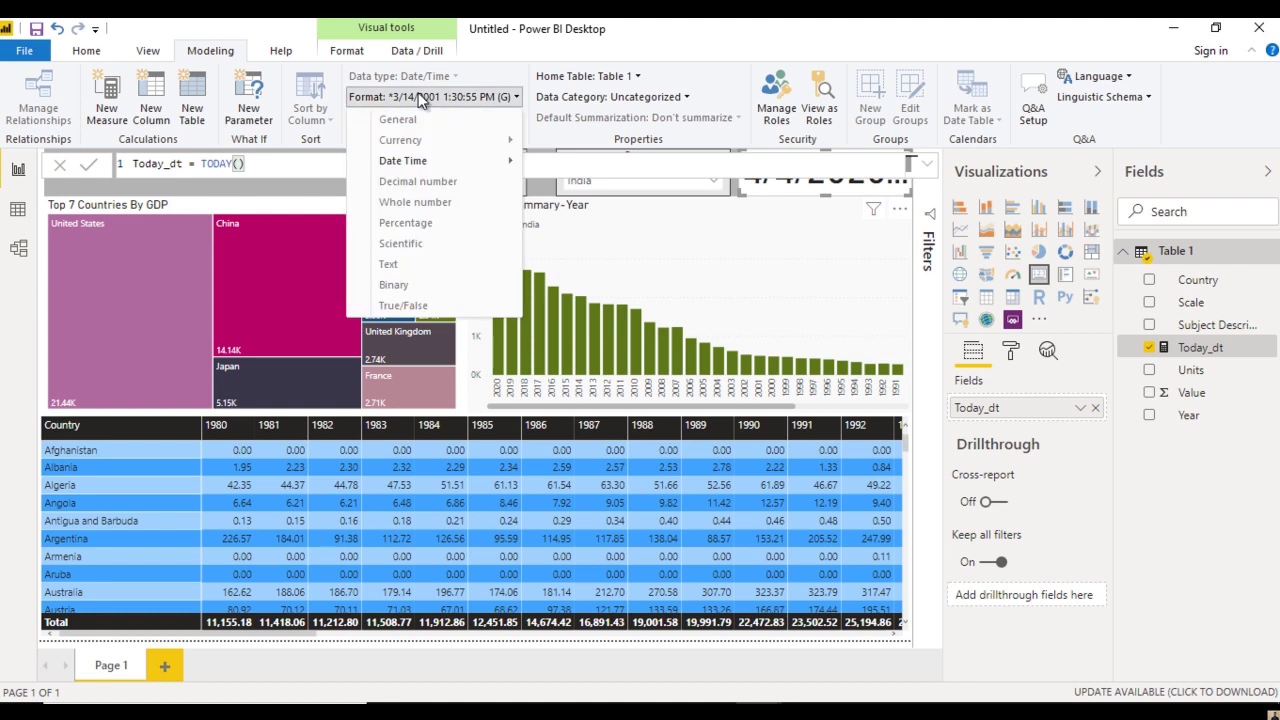
left_click(443, 162)
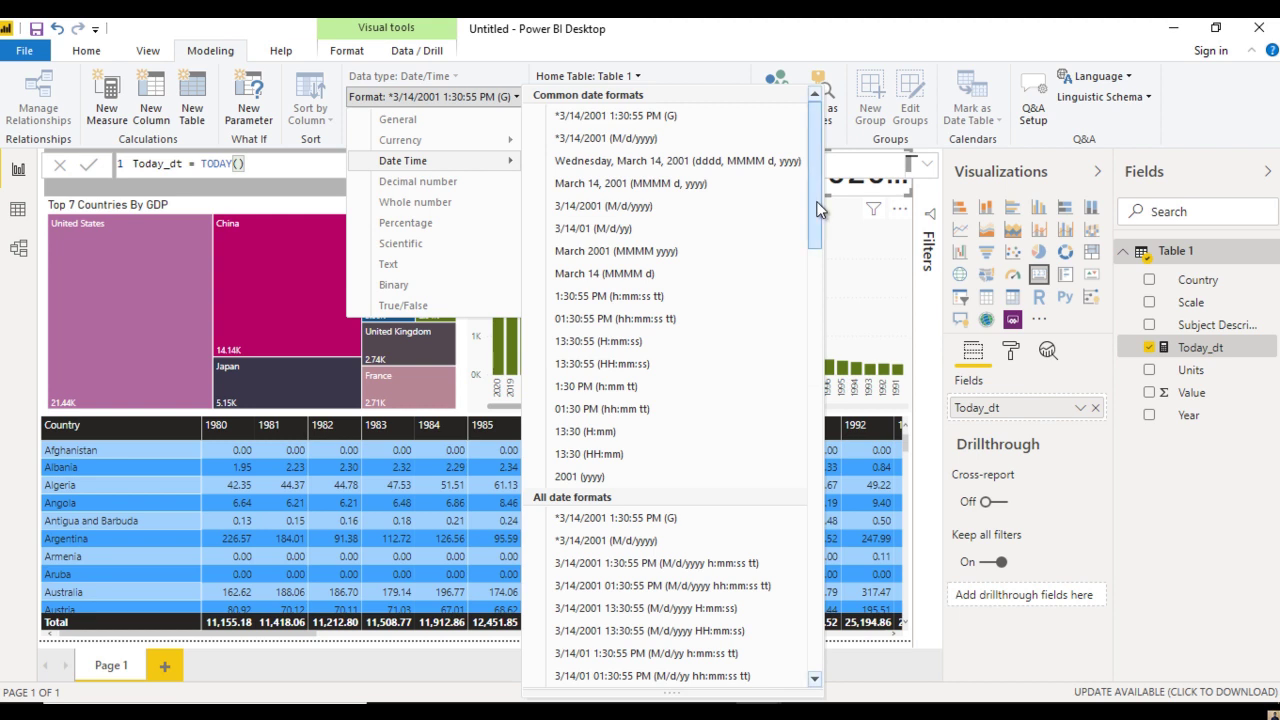
left_click_drag(818, 210, 814, 306)
left_click(700, 306)
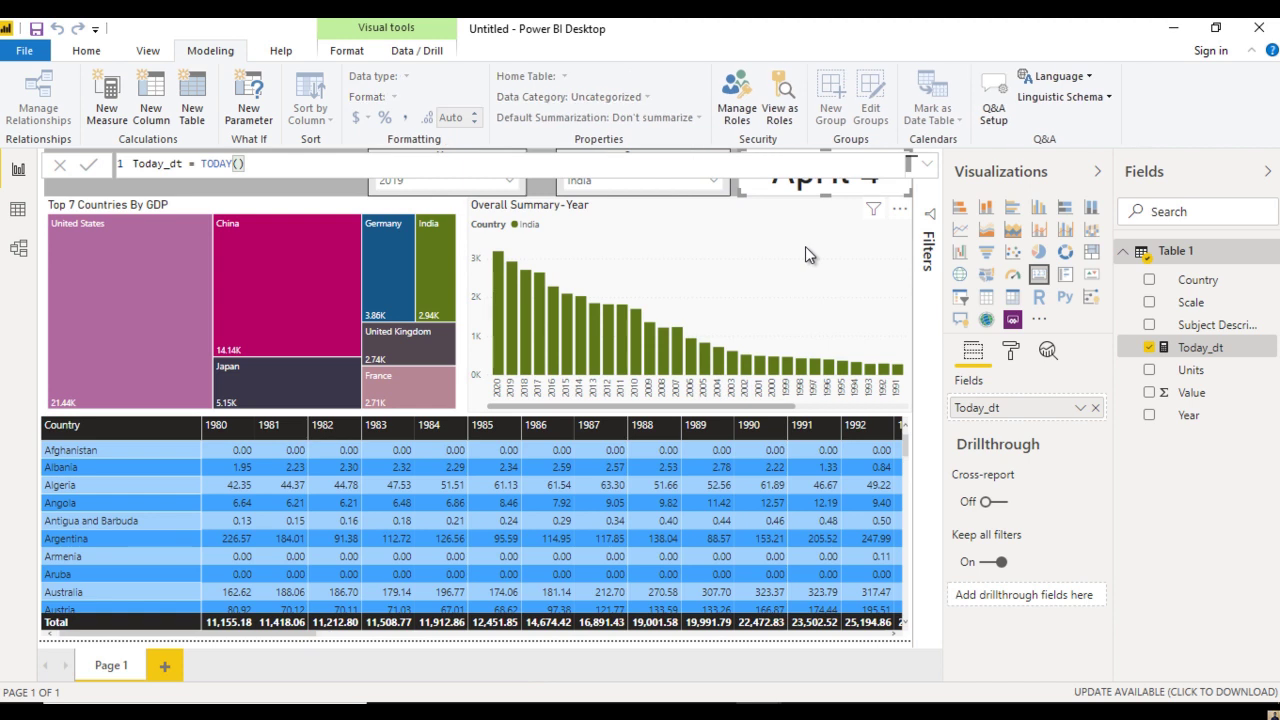
left_click(806, 250)
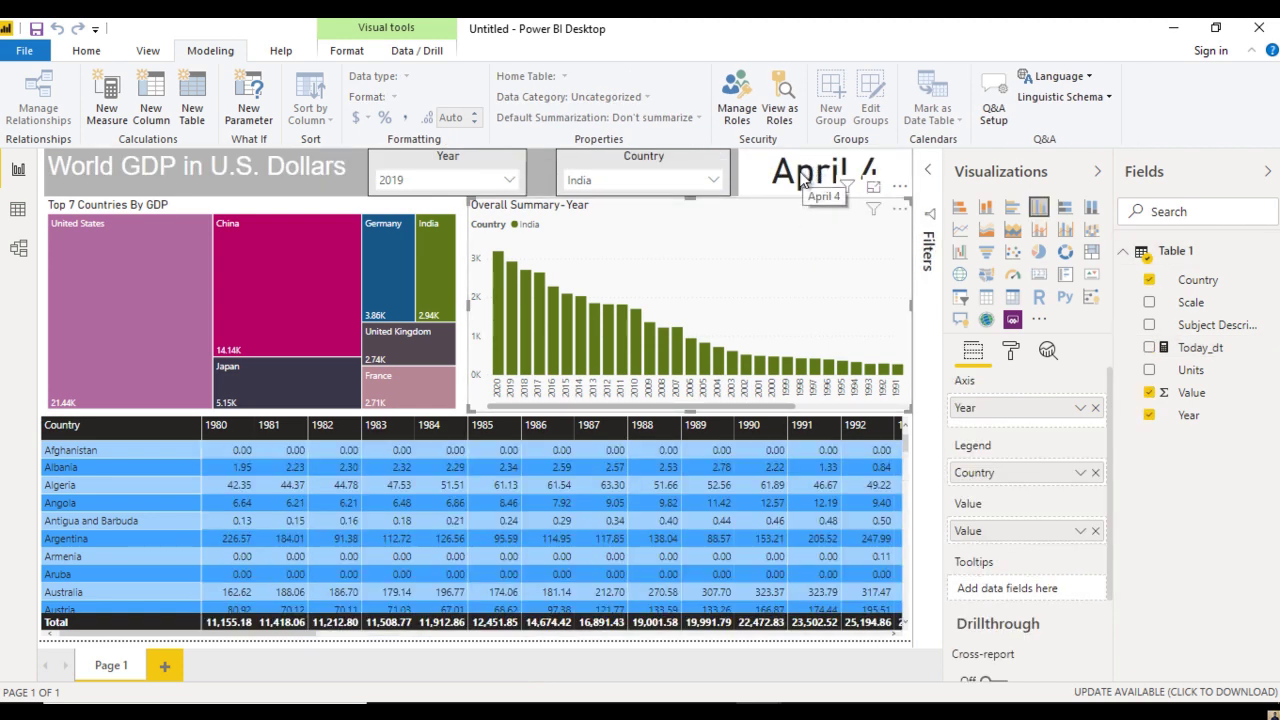
Turn off the category label of the date card
left_click(803, 180)
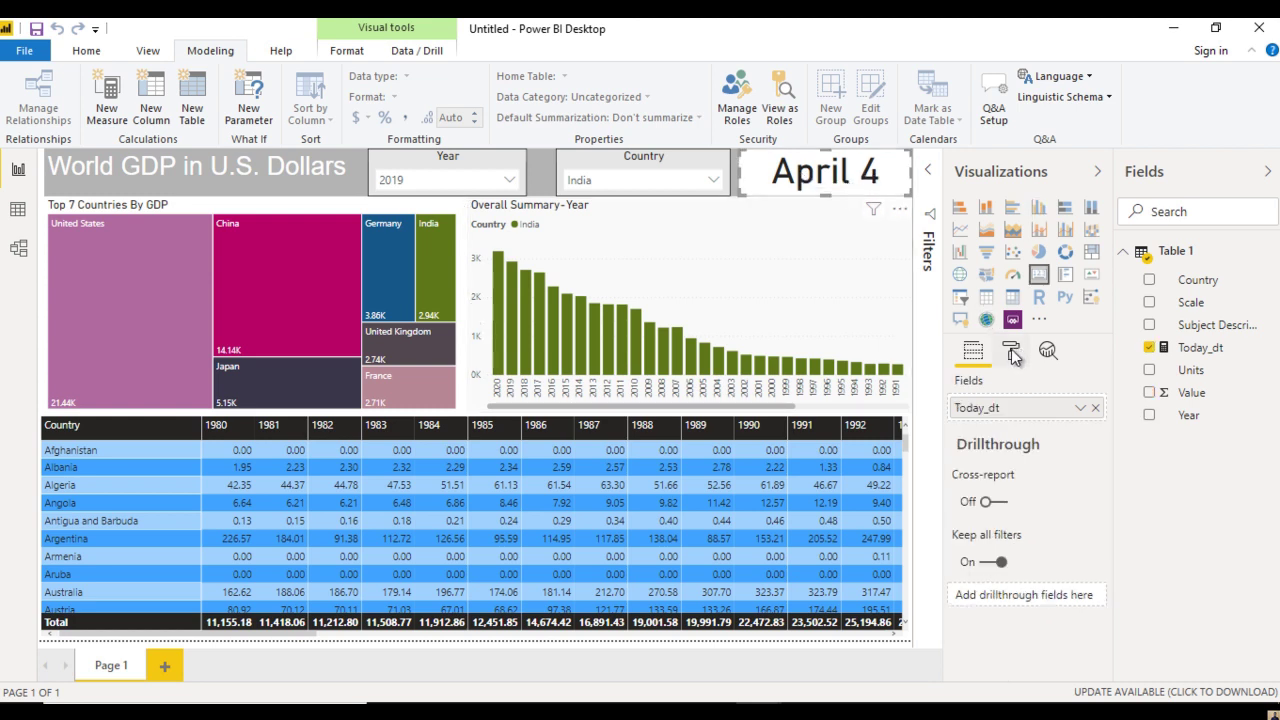
left_click(1012, 350)
left_click(1064, 458)
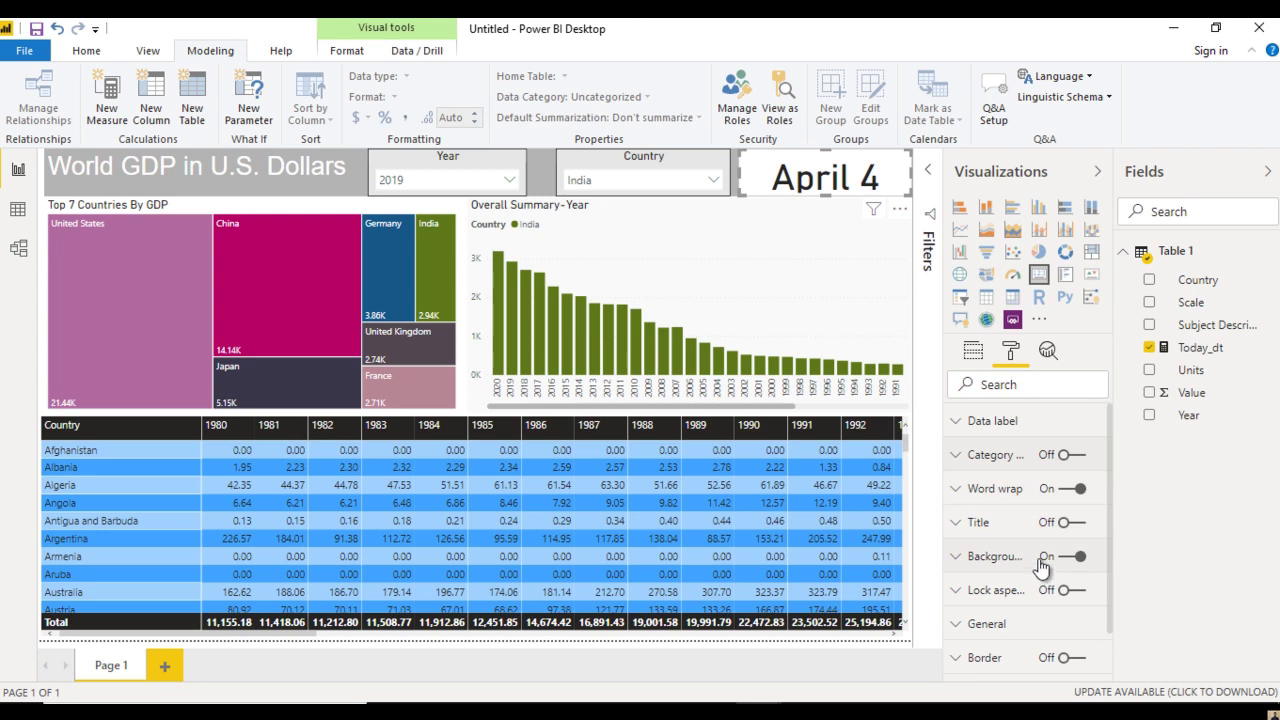
left_click_drag(1109, 525, 1117, 590)
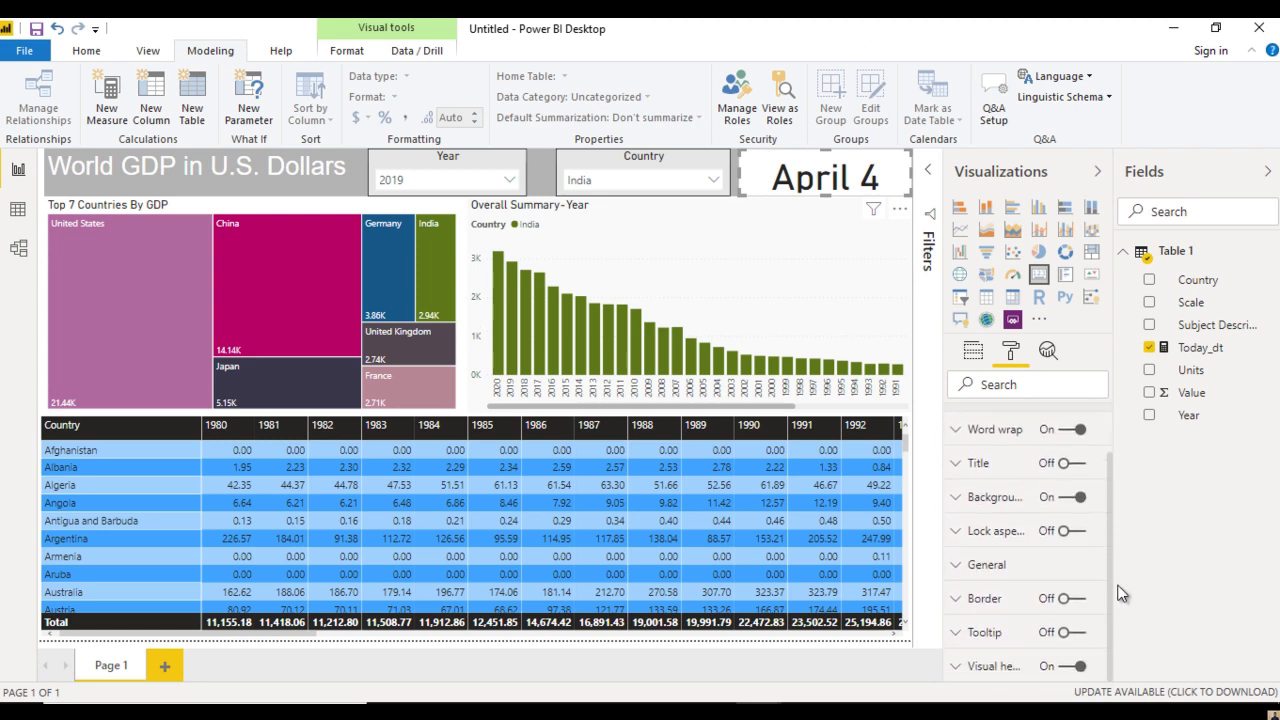
left_click(629, 218)
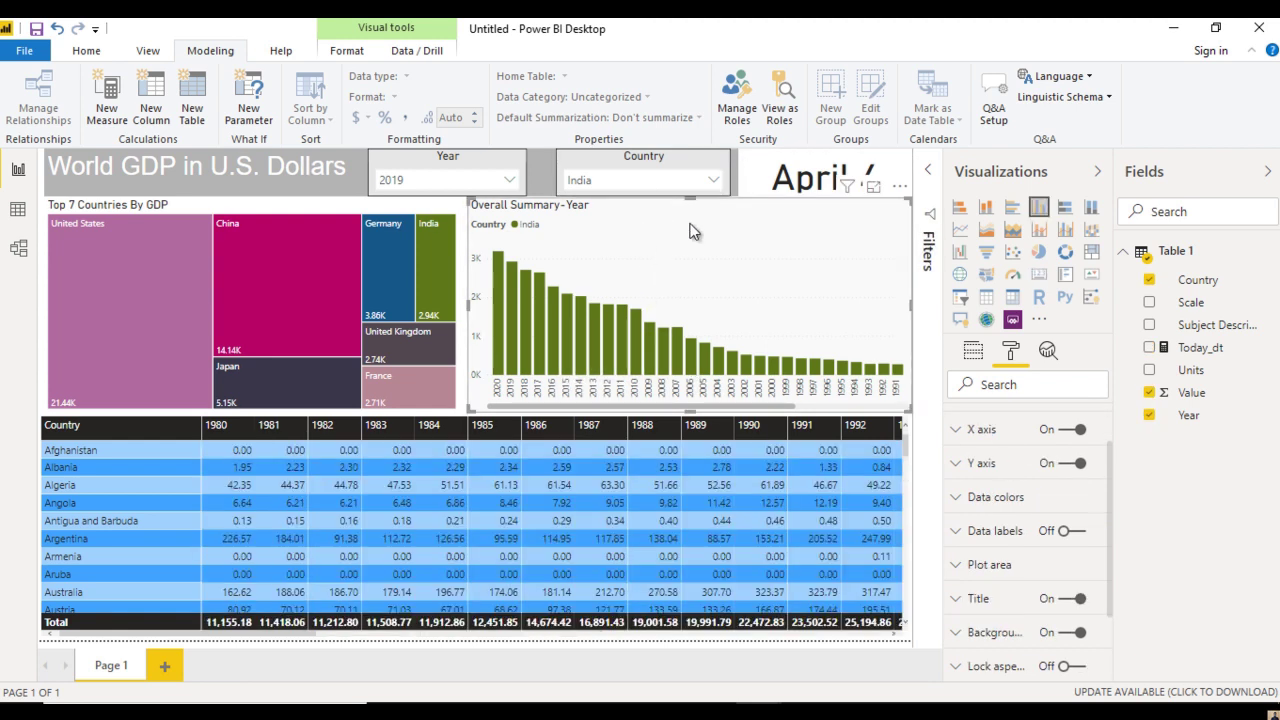
Check how the date card looks in the finished SSU_GDP_Project report, and return to the untitled report
left_click(758, 712)
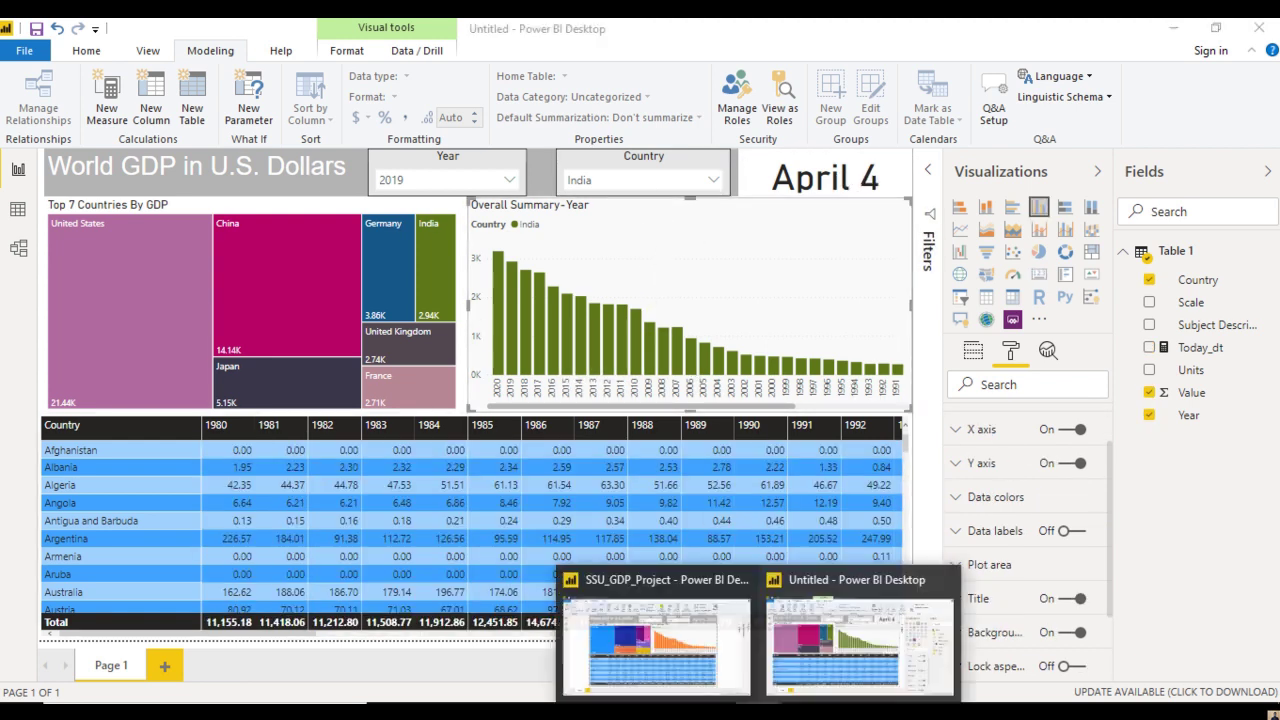
left_click(666, 636)
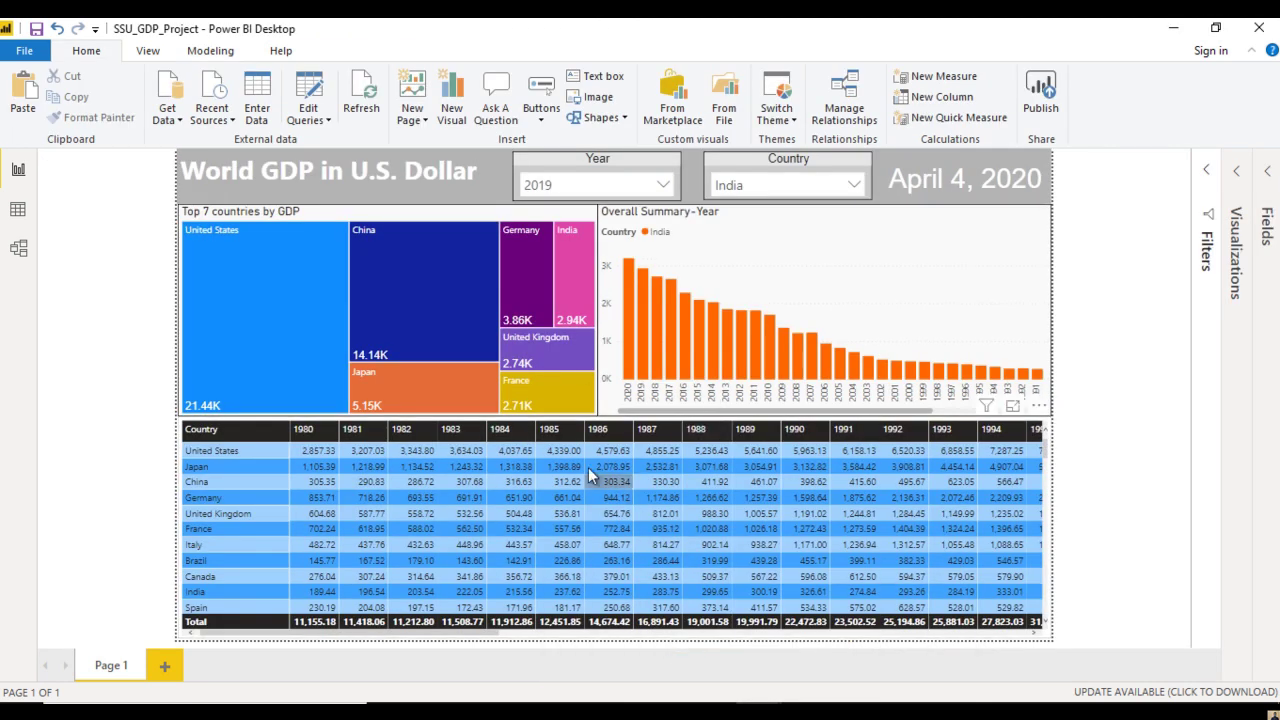
left_click(758, 712)
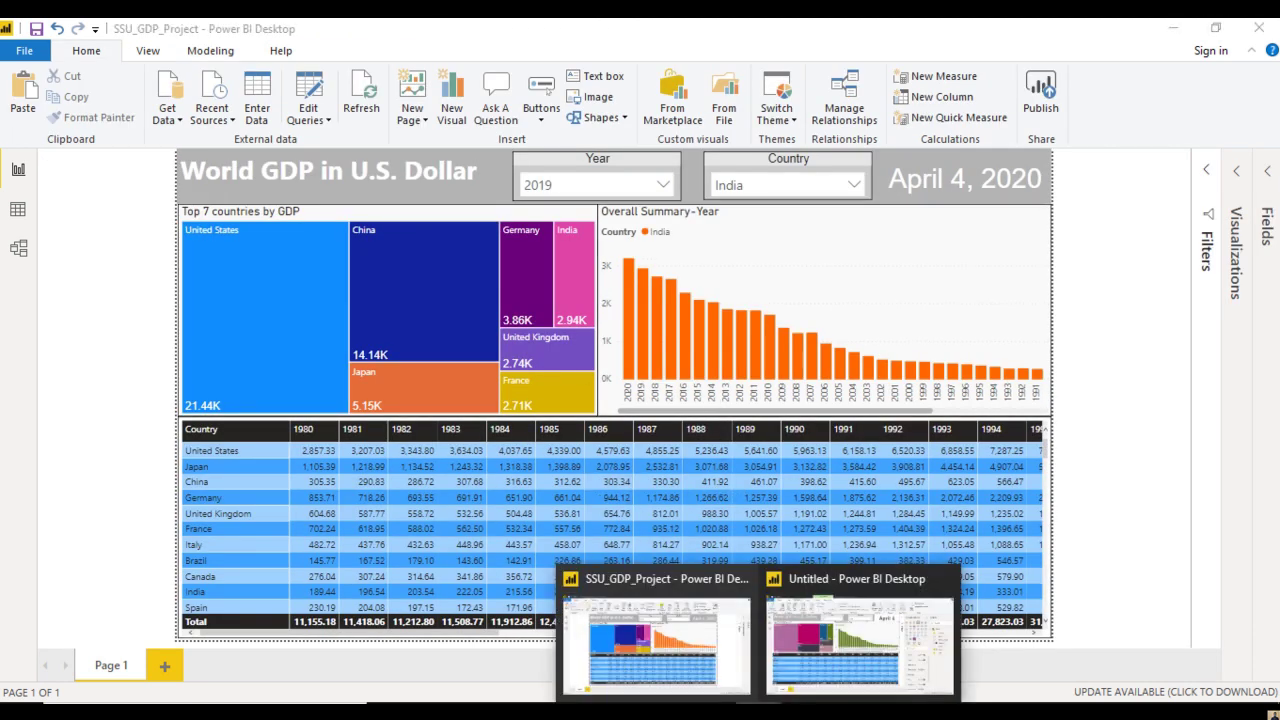
left_click(828, 645)
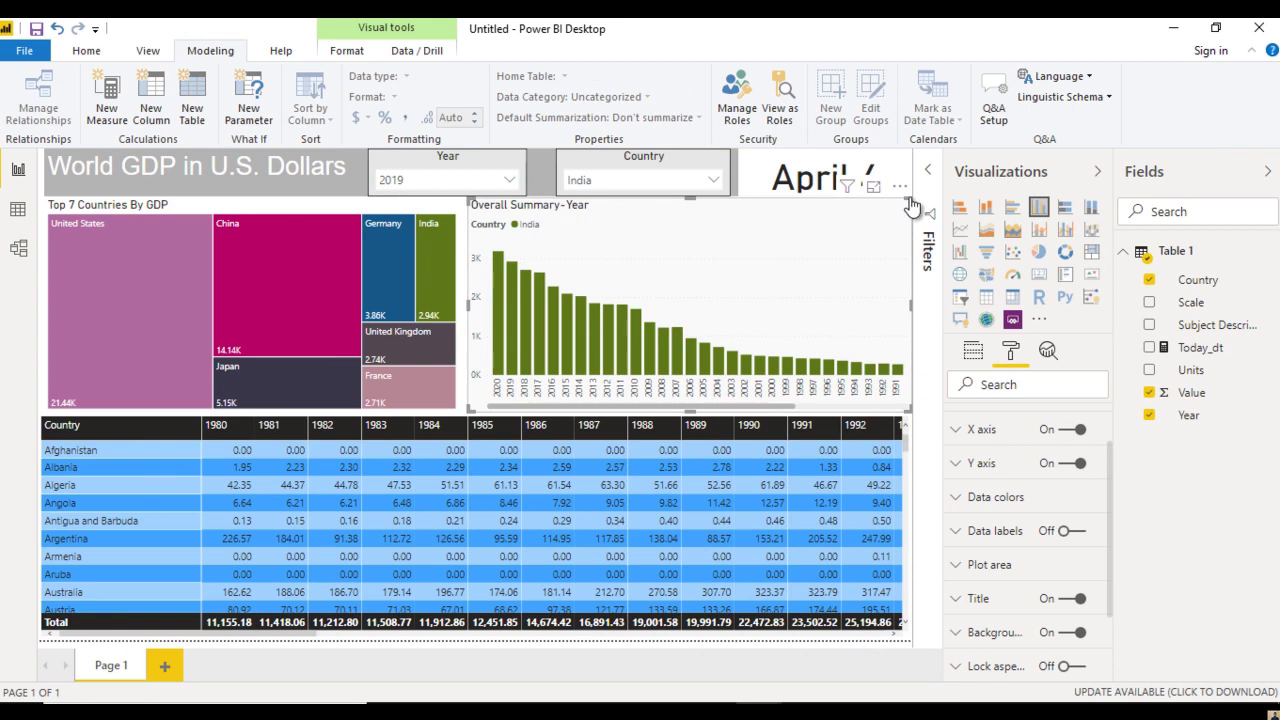